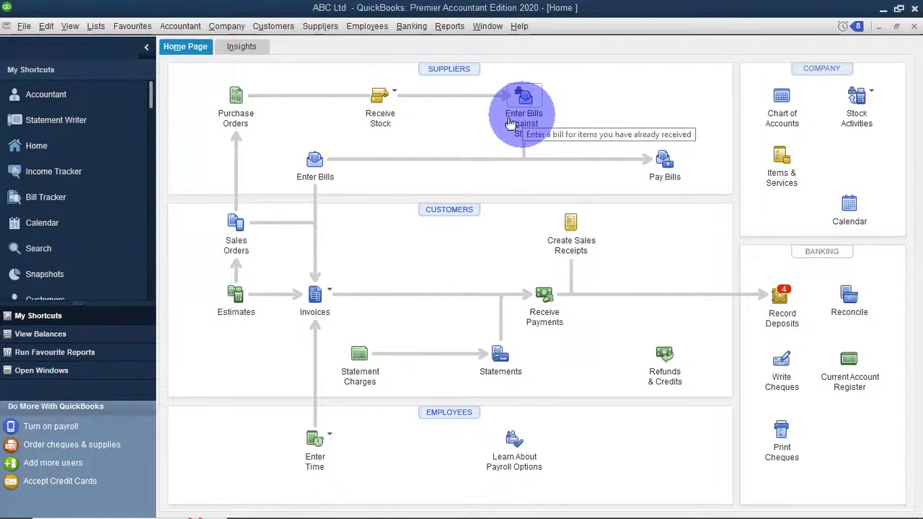
# Open the Adjust Quantity/Value on Hand form from Suppliers > Stock Activities.
pyautogui.click(320, 26)
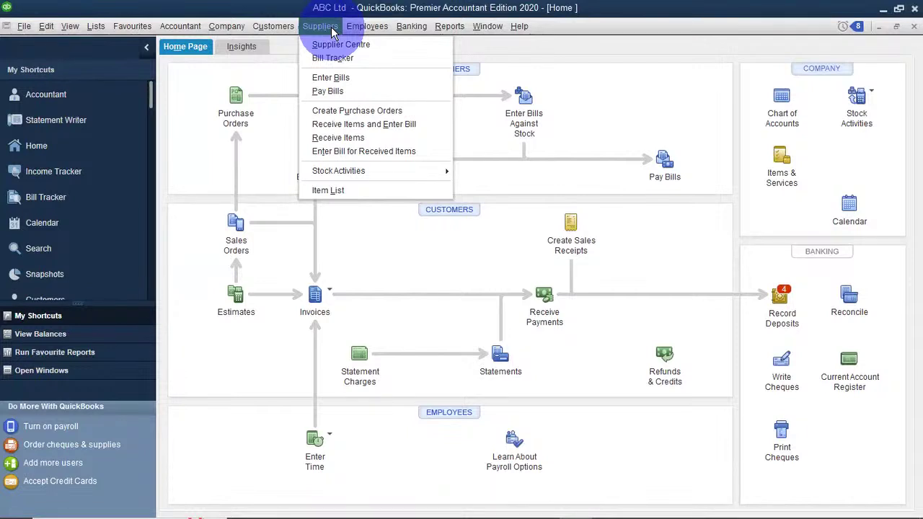
pyautogui.click(333, 171)
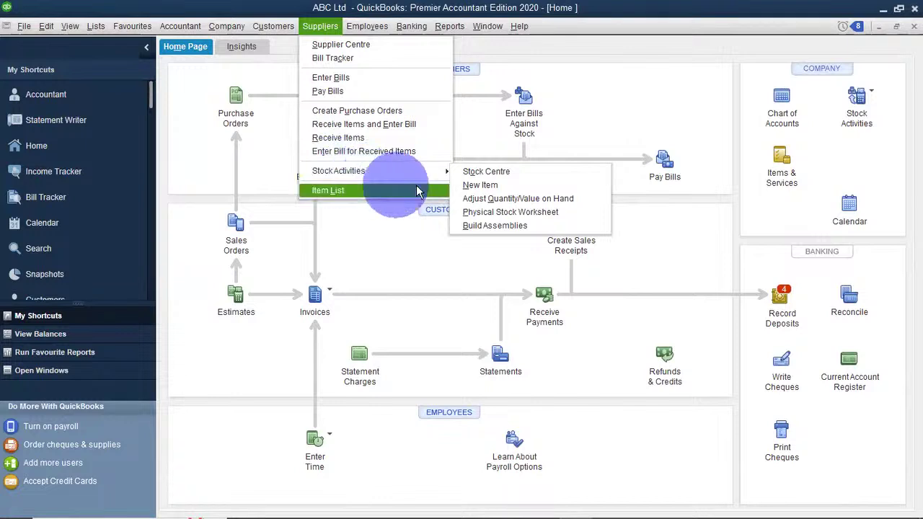
pyautogui.moveTo(446, 175)
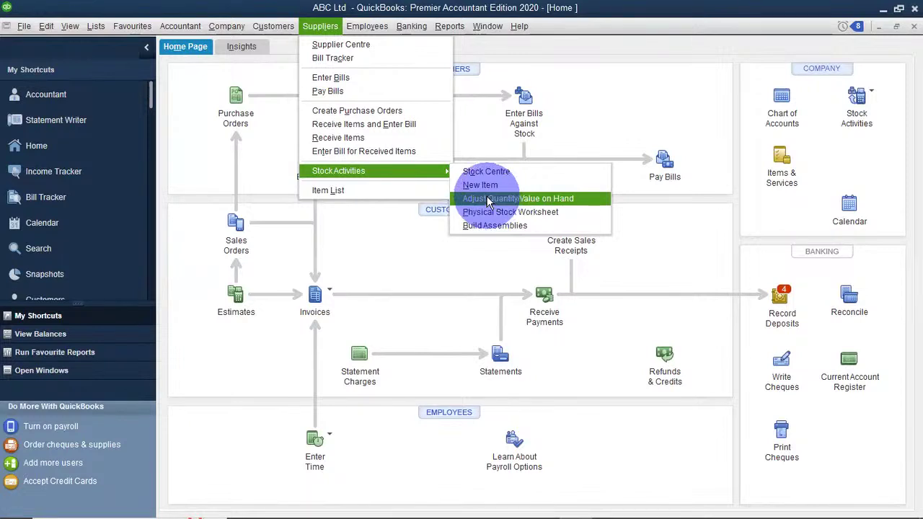
pyautogui.click(487, 196)
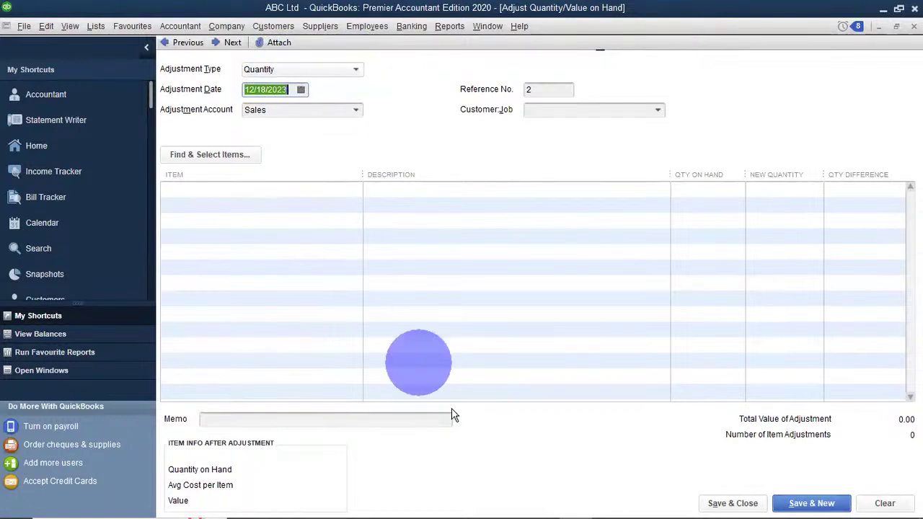
# Show the Adjustment Type dropdown choices on the stock adjustment form.
pyautogui.click(506, 244)
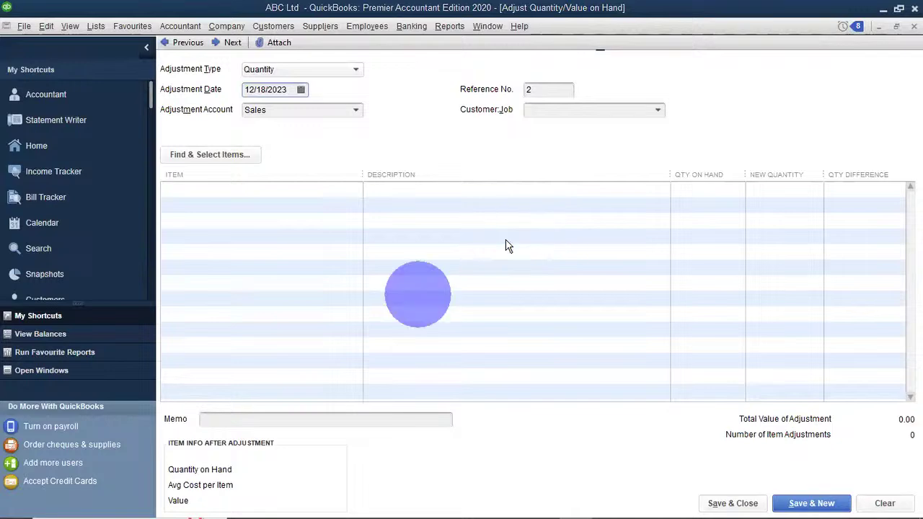
pyautogui.click(357, 67)
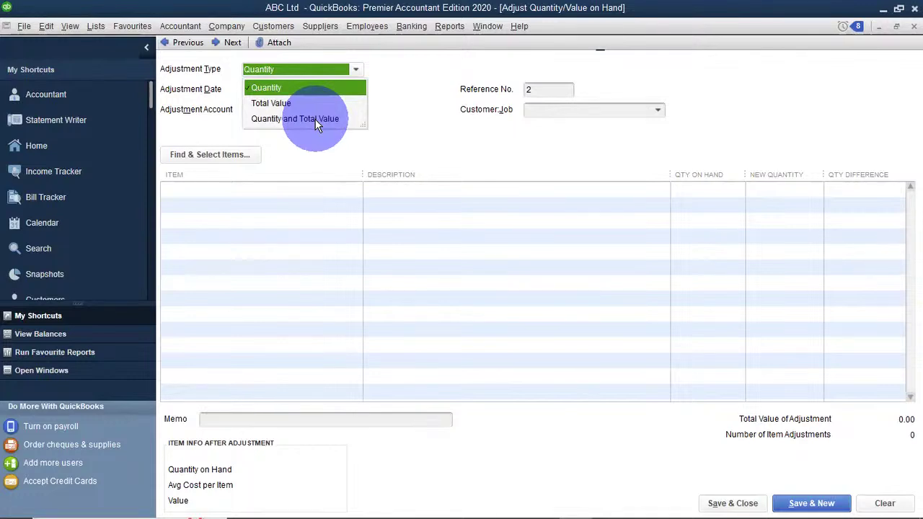
# Set the adjustment type to Quantity and Total Value and keep Sales as the adjustment account.
pyautogui.click(315, 119)
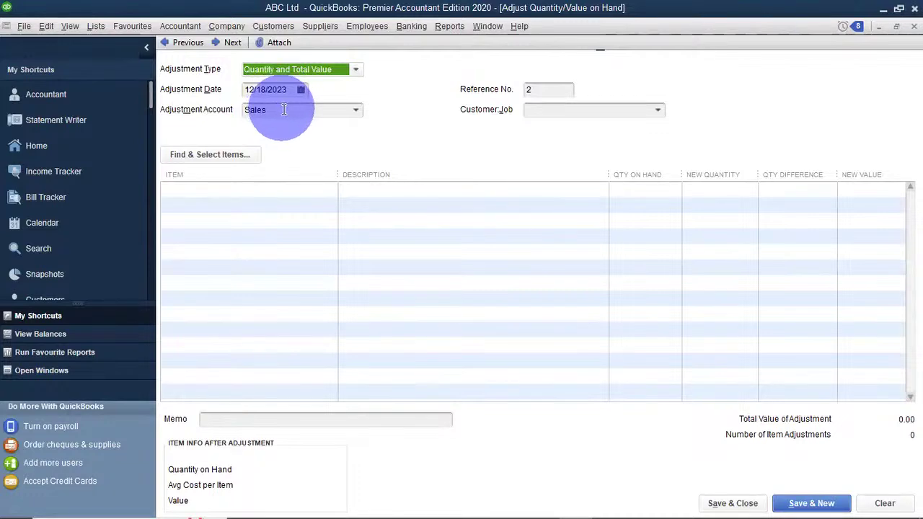
pyautogui.click(358, 112)
pyautogui.click(358, 111)
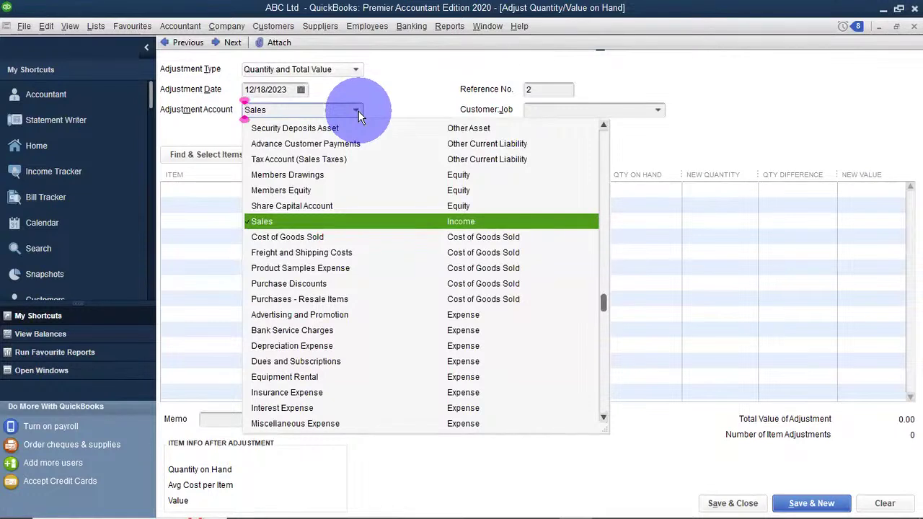
pyautogui.click(300, 220)
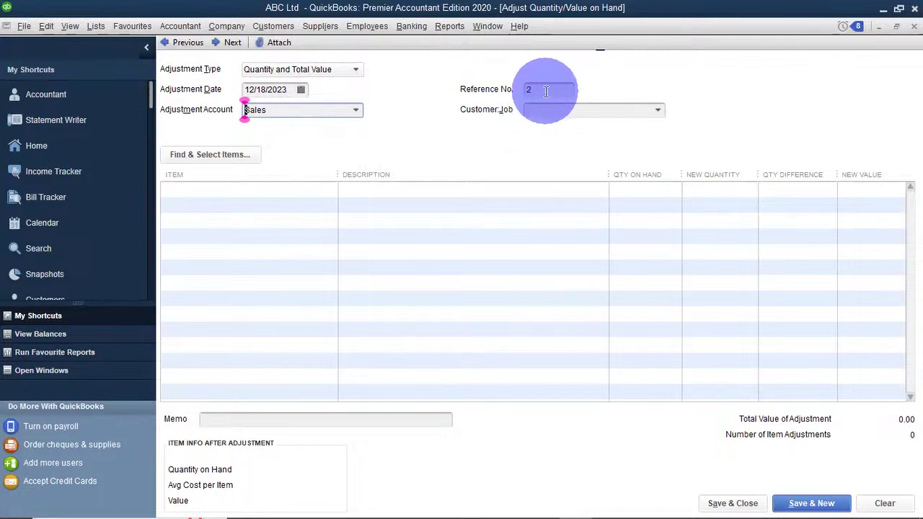
pyautogui.click(529, 89)
pyautogui.press('BackSpace')
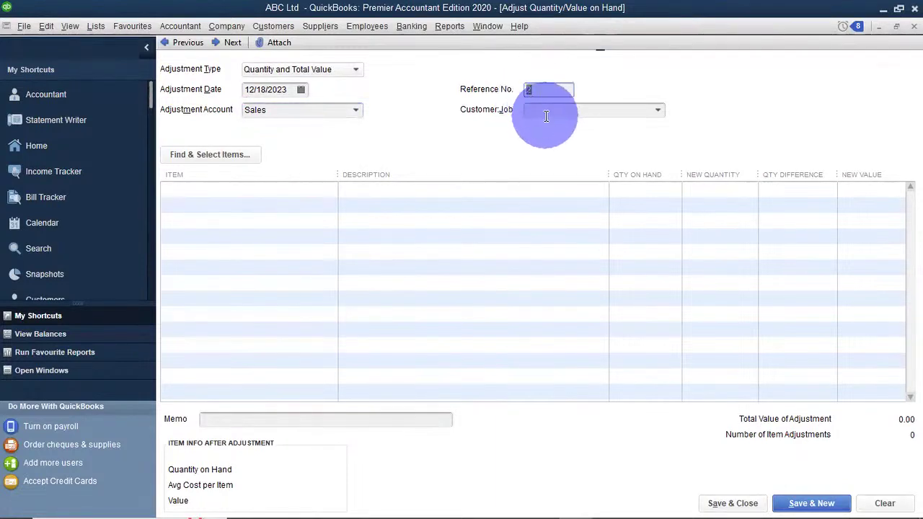
pyautogui.click(560, 94)
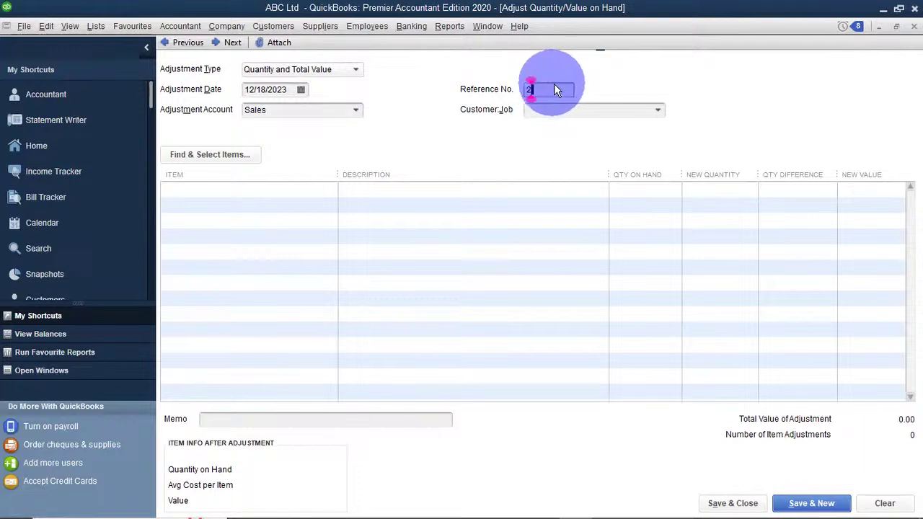
pyautogui.click(560, 87)
pyautogui.click(559, 88)
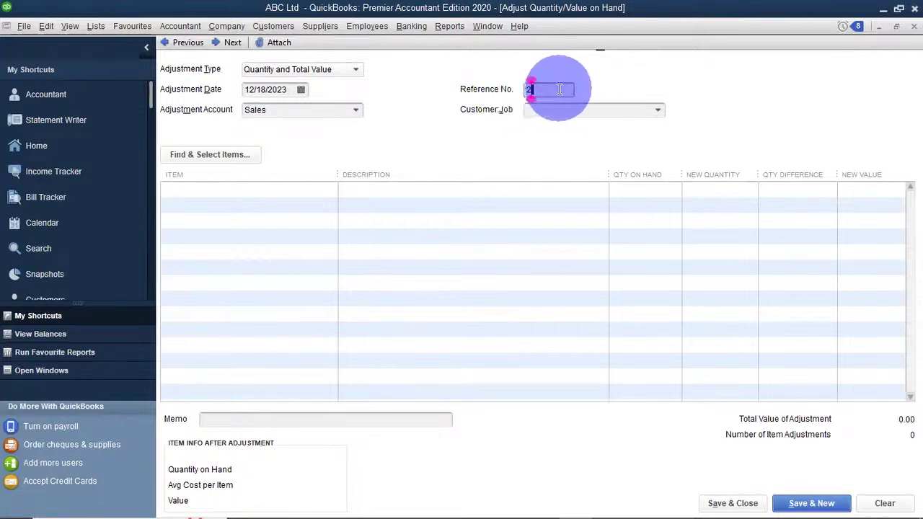
pyautogui.click(560, 89)
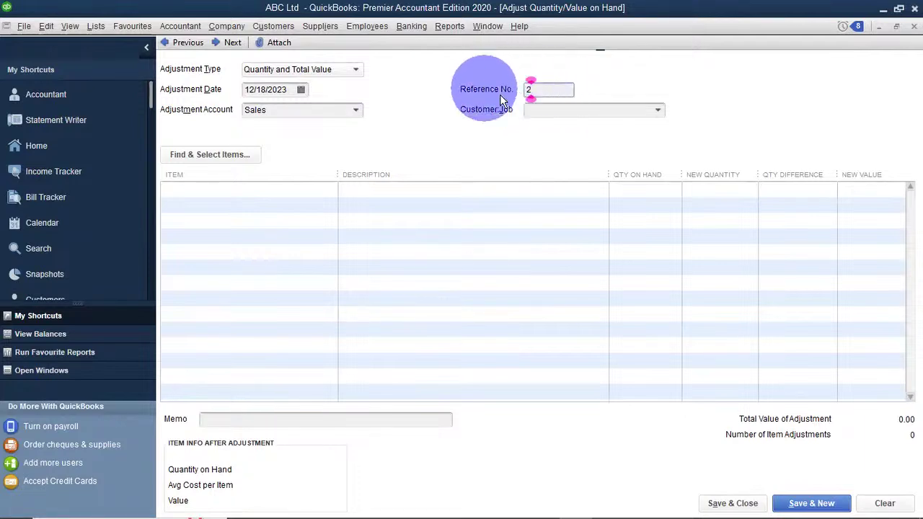
pyautogui.click(543, 91)
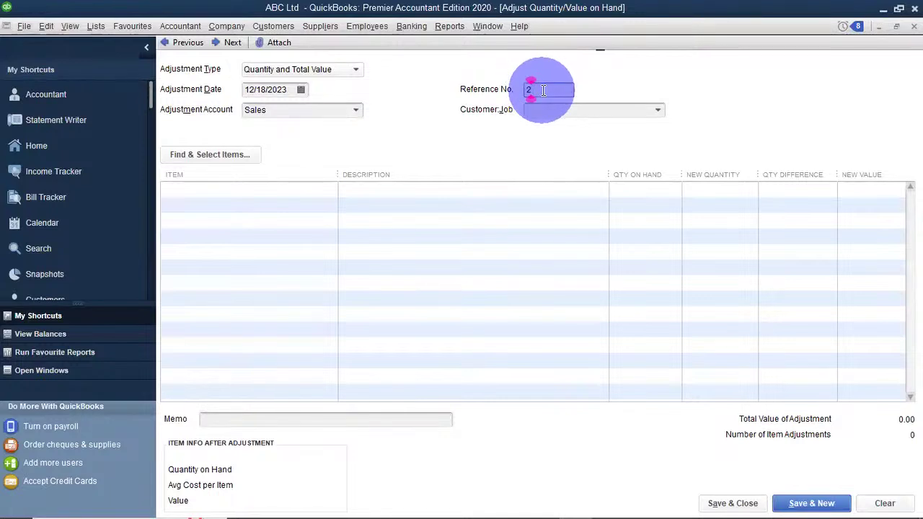
pyautogui.doubleClick(545, 90)
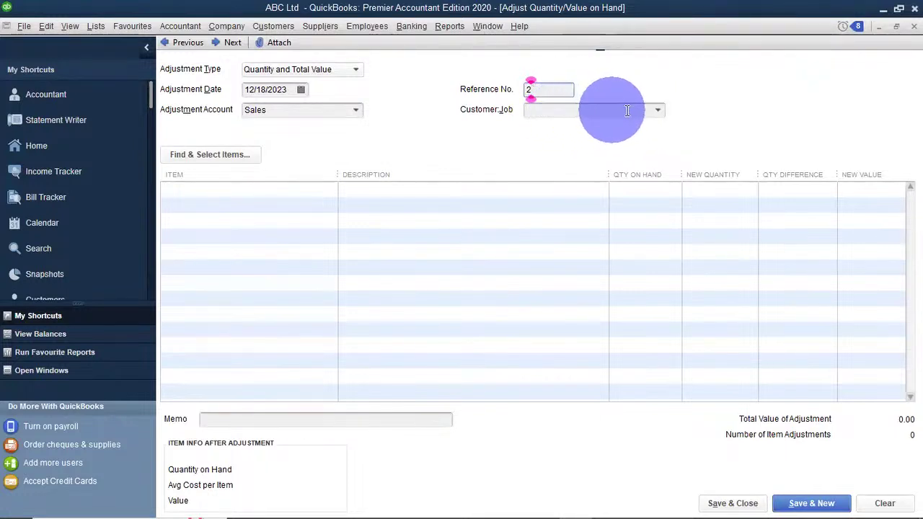
pyautogui.click(655, 112)
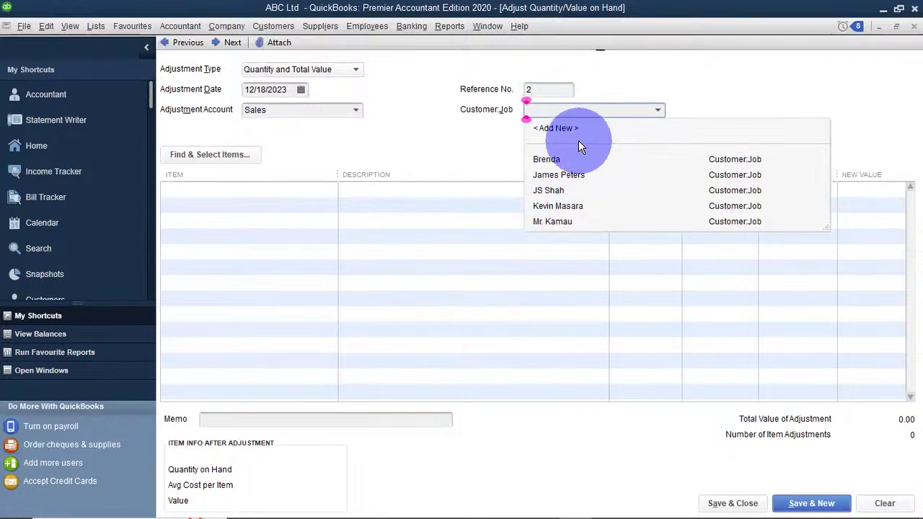
pyautogui.click(488, 145)
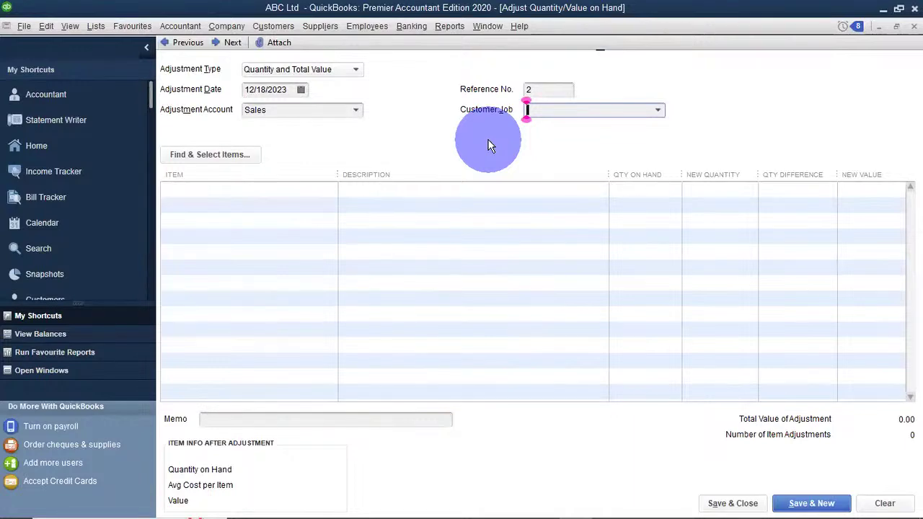
# Add Borzoi Vodka as the first line with new quantity 200 and new value 60,000.00.
pyautogui.click(201, 190)
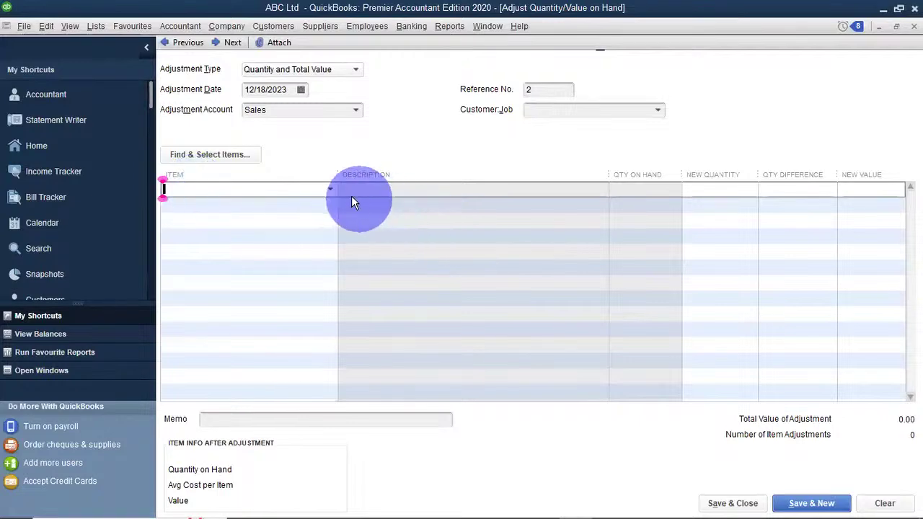
pyautogui.click(331, 191)
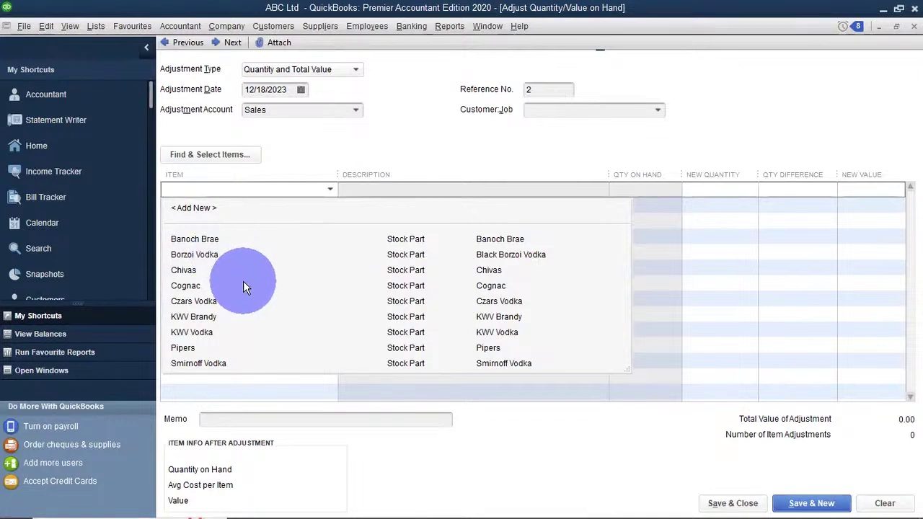
pyautogui.click(213, 257)
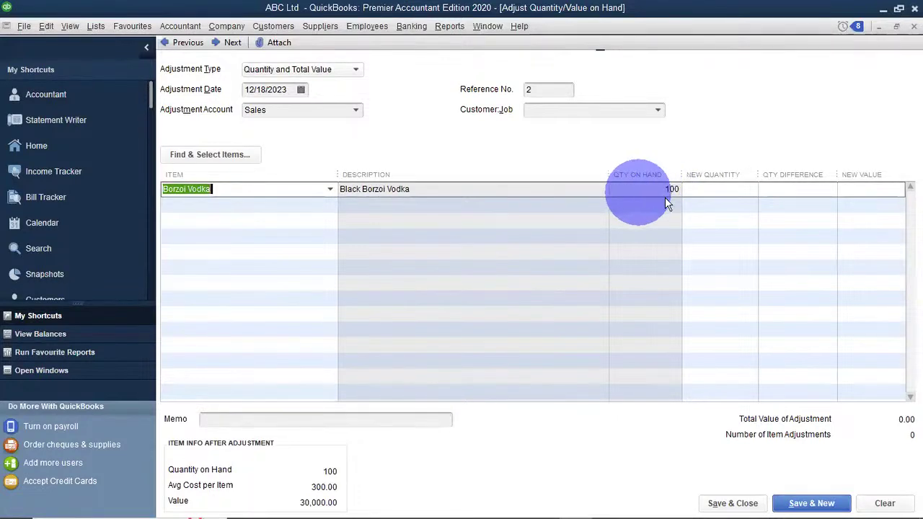
pyautogui.click(710, 189)
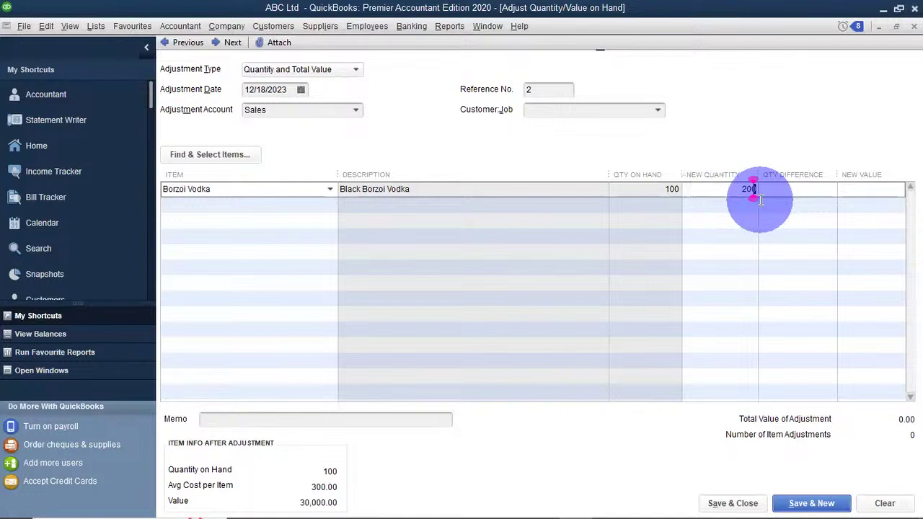
pyautogui.click(718, 214)
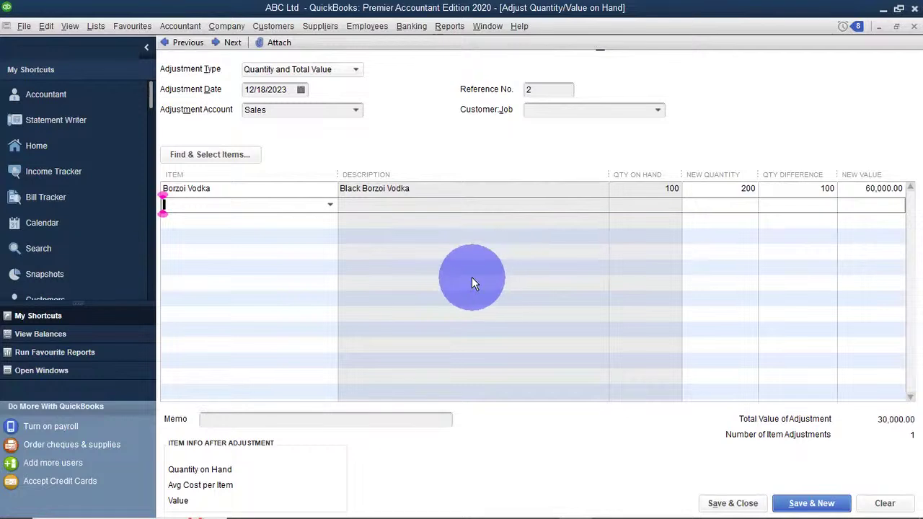
# Add KWV Brandy as the second line with new quantity 150 and new value 75,000.00.
pyautogui.click(328, 206)
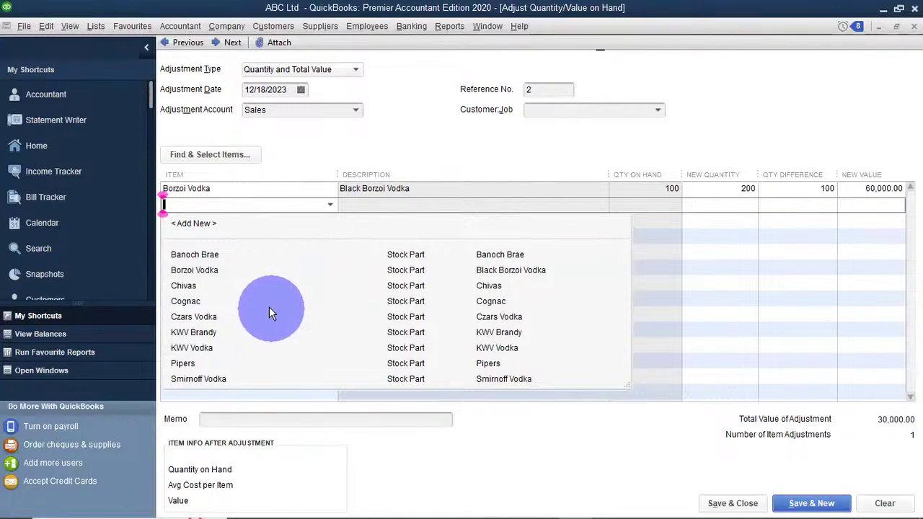
pyautogui.click(179, 332)
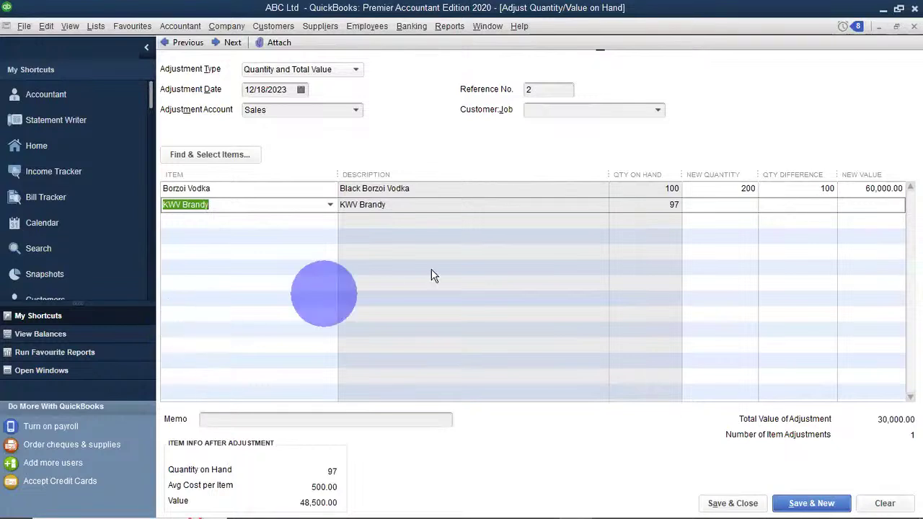
pyautogui.click(631, 255)
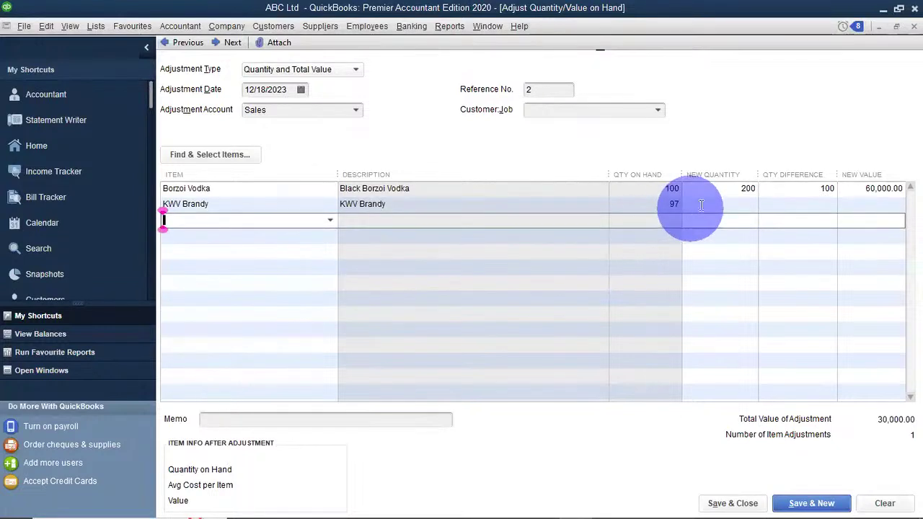
pyautogui.click(750, 204)
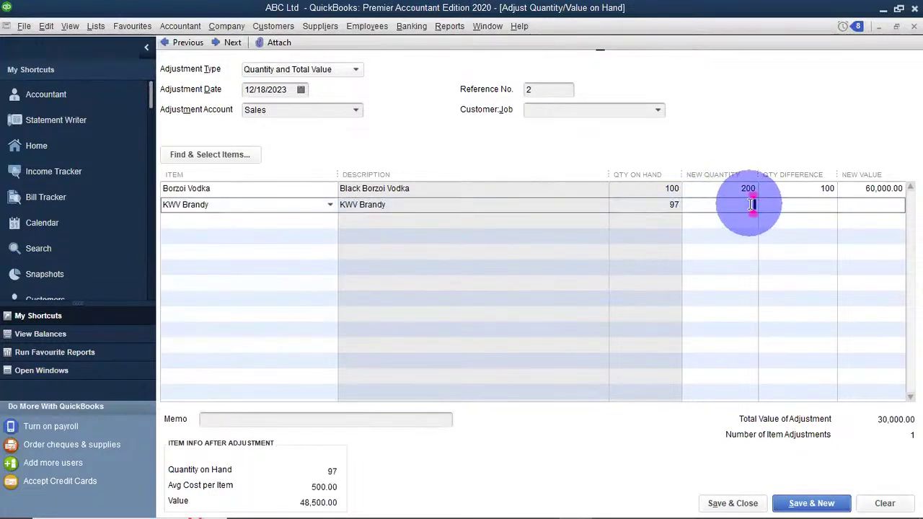
pyautogui.write('150')
pyautogui.click(830, 220)
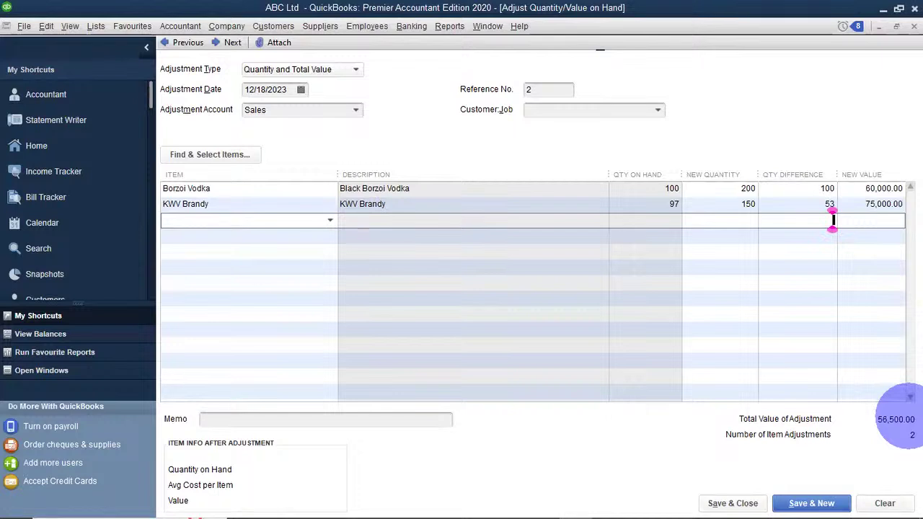
# Enter the memo 'Wrong entry of stock take' and save and close the adjustment.
pyautogui.click(555, 90)
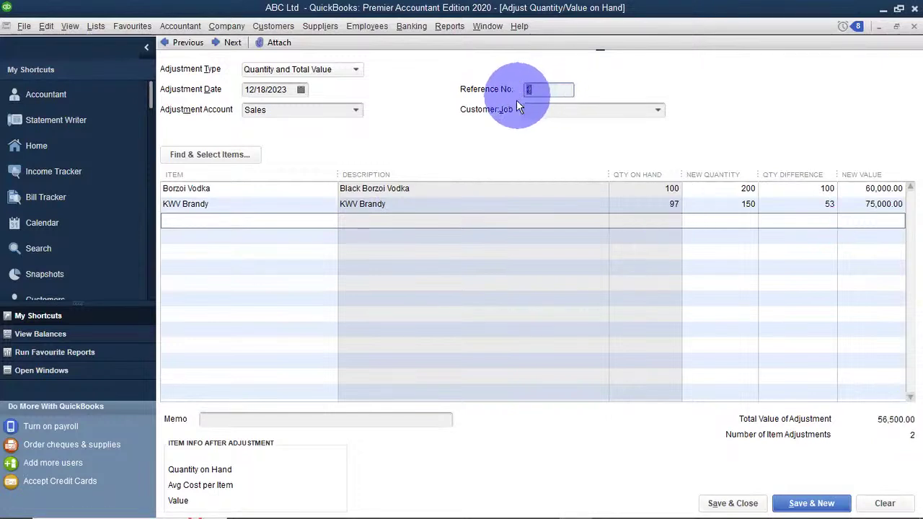
pyautogui.click(528, 90)
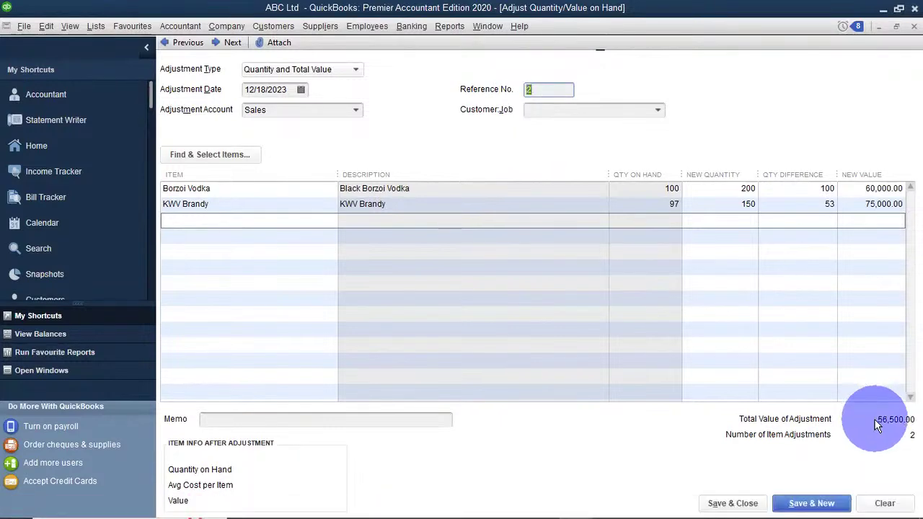
pyautogui.click(336, 420)
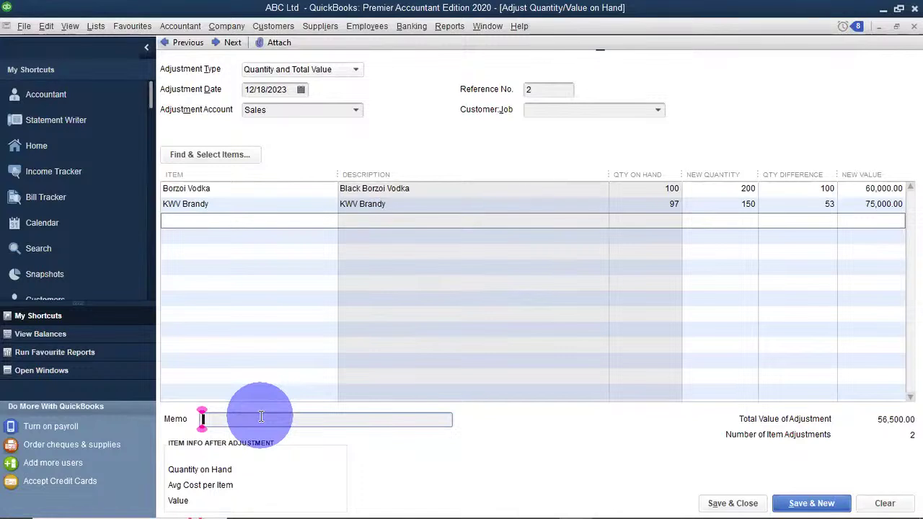
pyautogui.write('W')
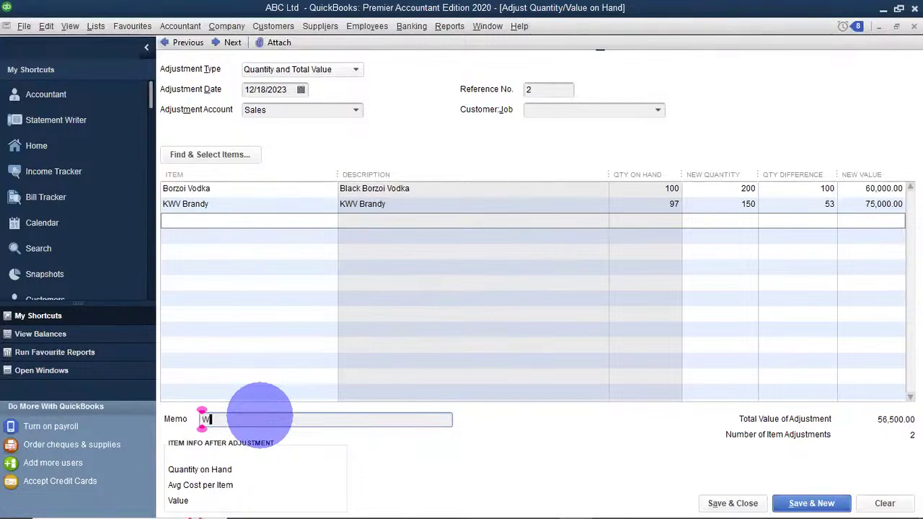
pyautogui.write('rong ')
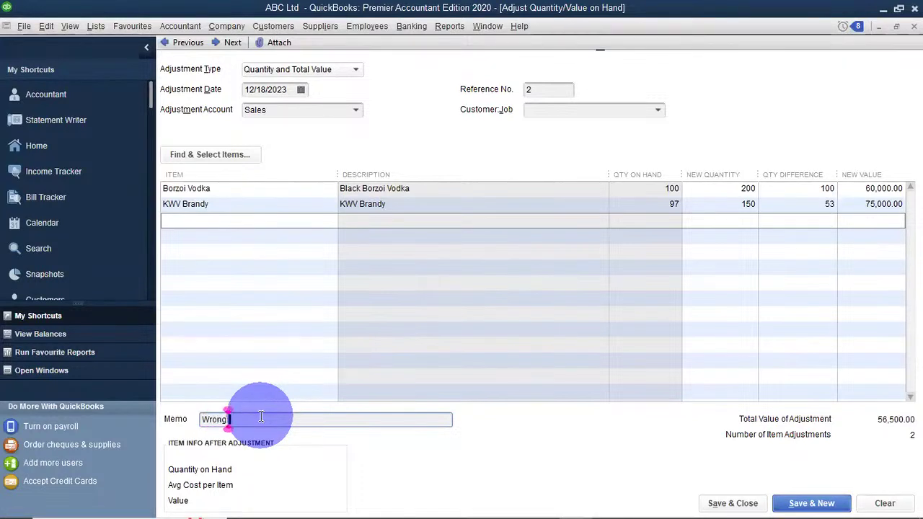
pyautogui.write('entry of st')
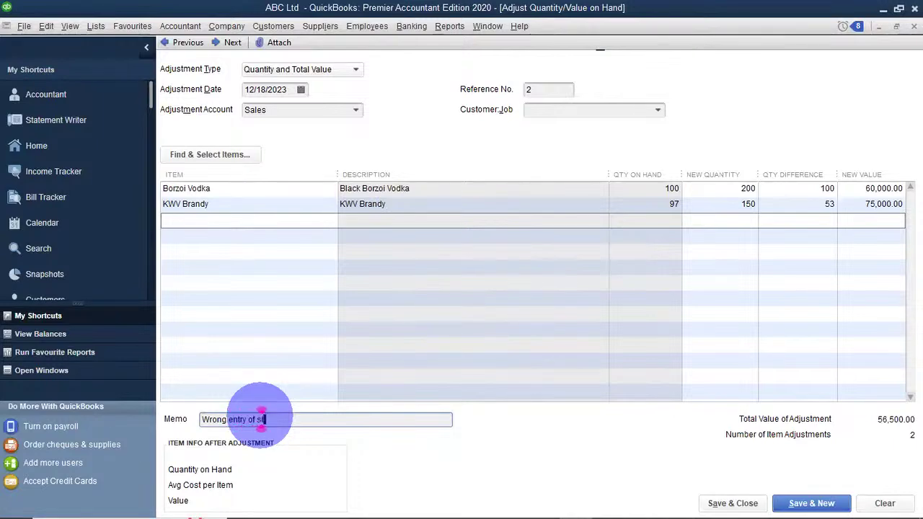
pyautogui.write('ock take')
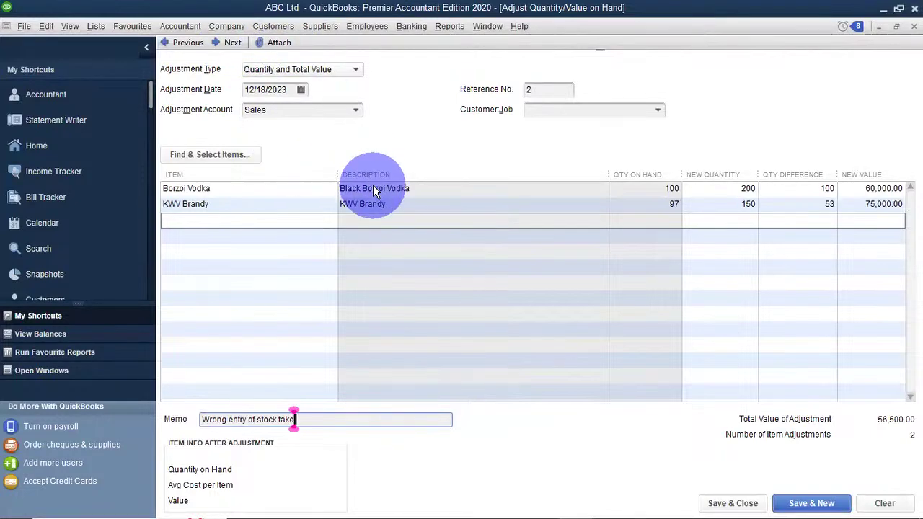
pyautogui.click(732, 504)
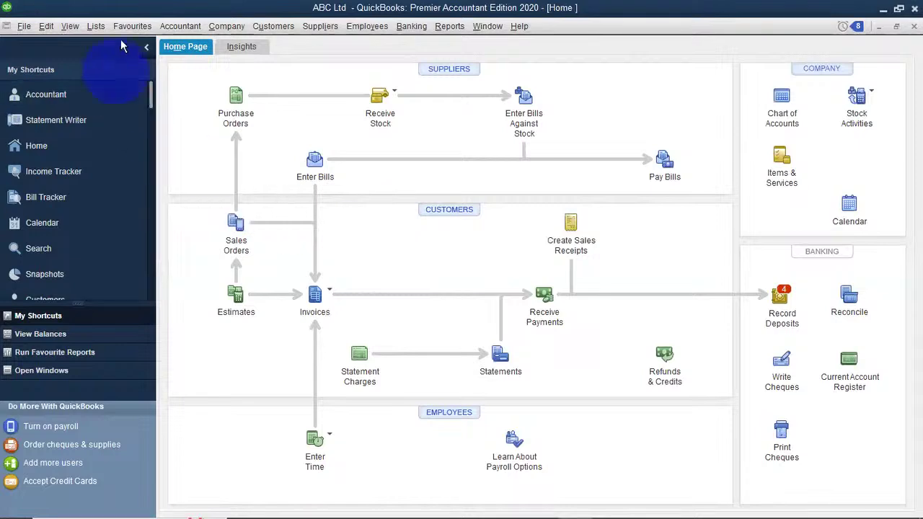
# Open the Item List and check KWV Brandy at 150 and Borzoi Vodka at 200 on hand.
pyautogui.click(98, 26)
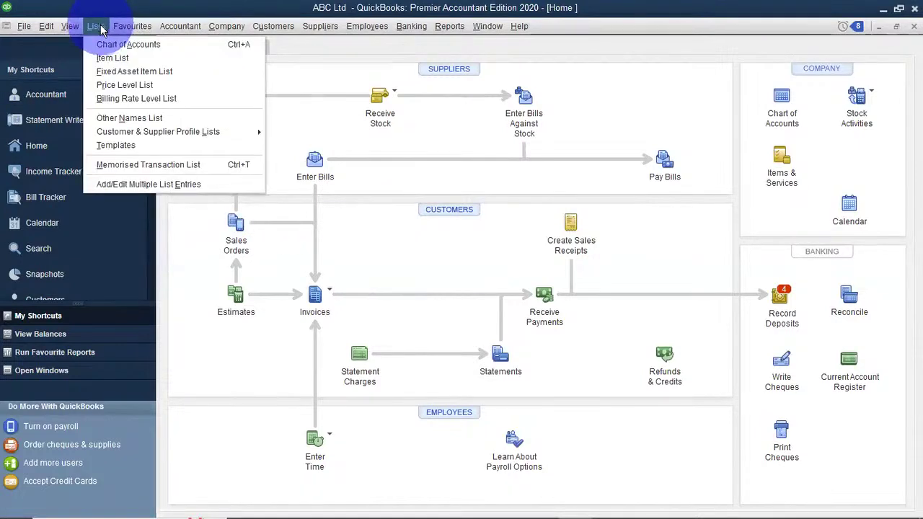
pyautogui.click(107, 58)
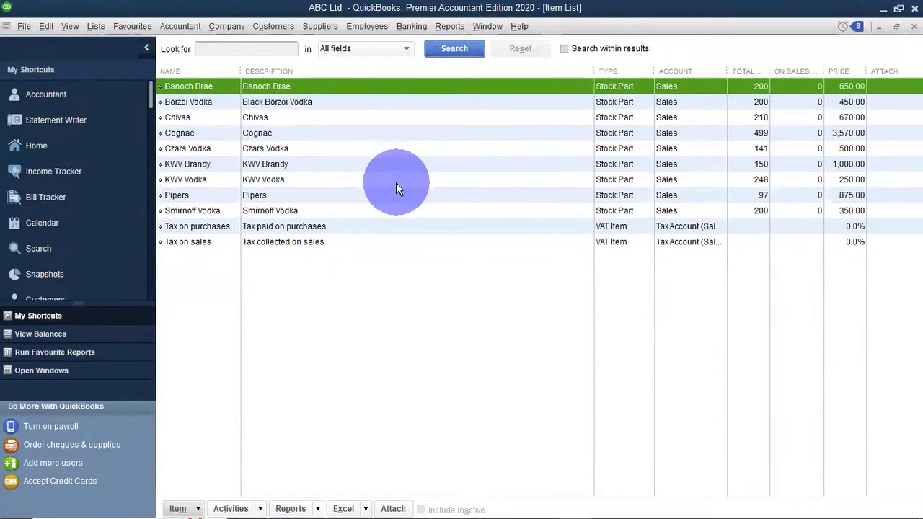
pyautogui.click(209, 166)
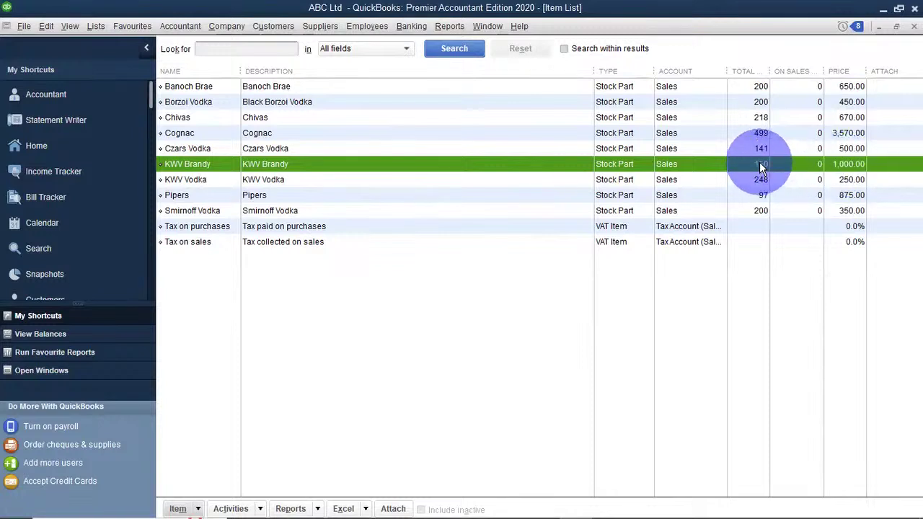
pyautogui.click(740, 101)
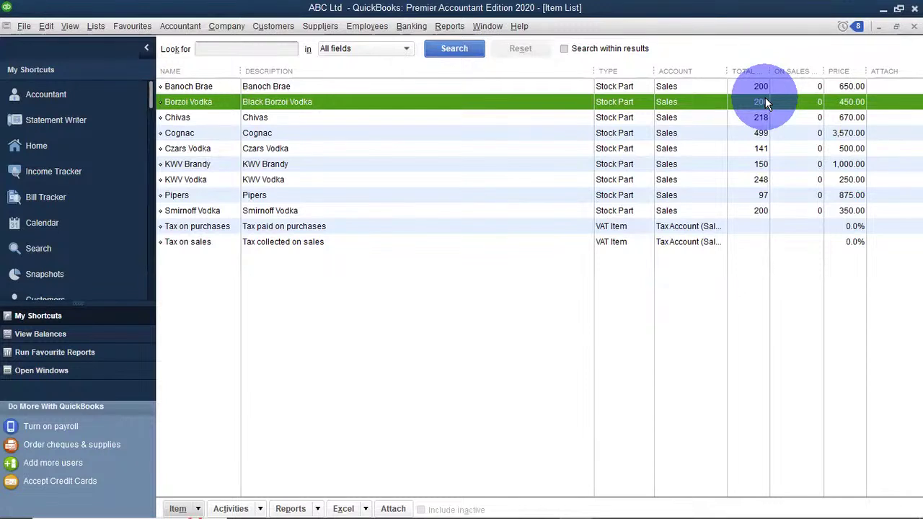
pyautogui.click(318, 25)
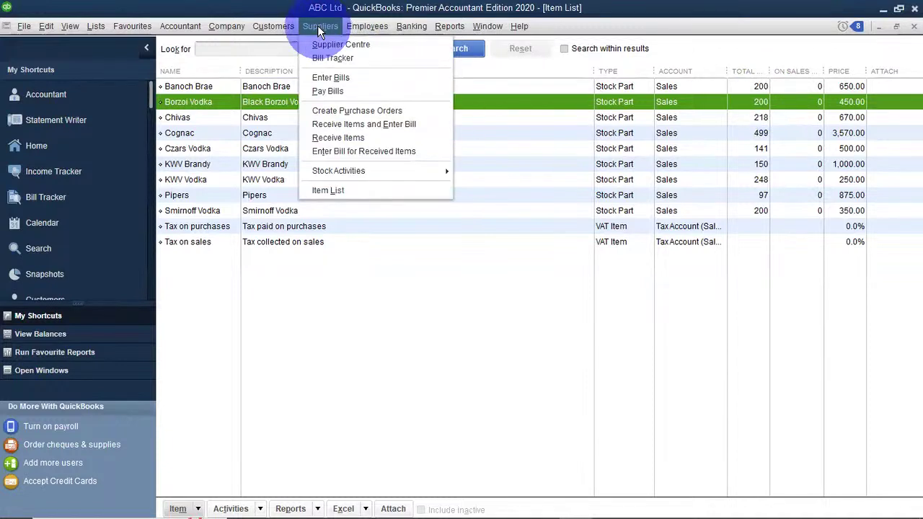
pyautogui.moveTo(362, 171)
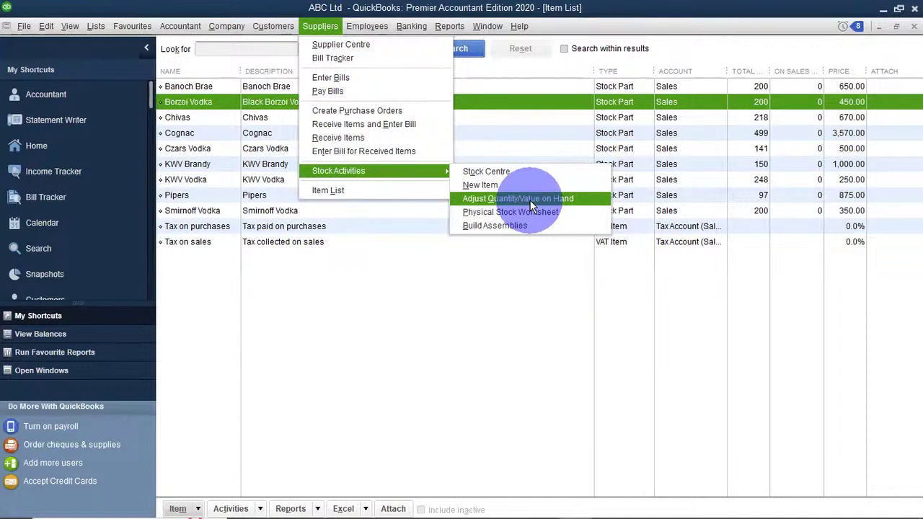
pyautogui.click(397, 295)
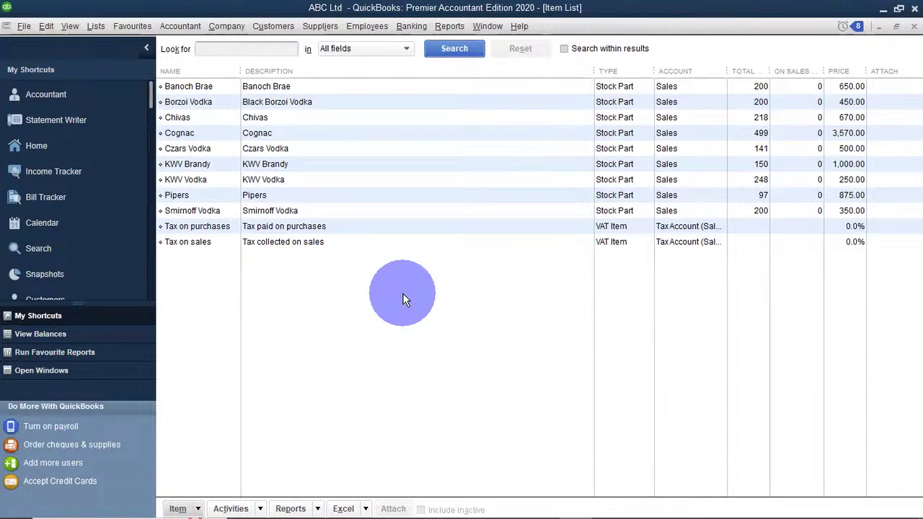
pyautogui.click(282, 26)
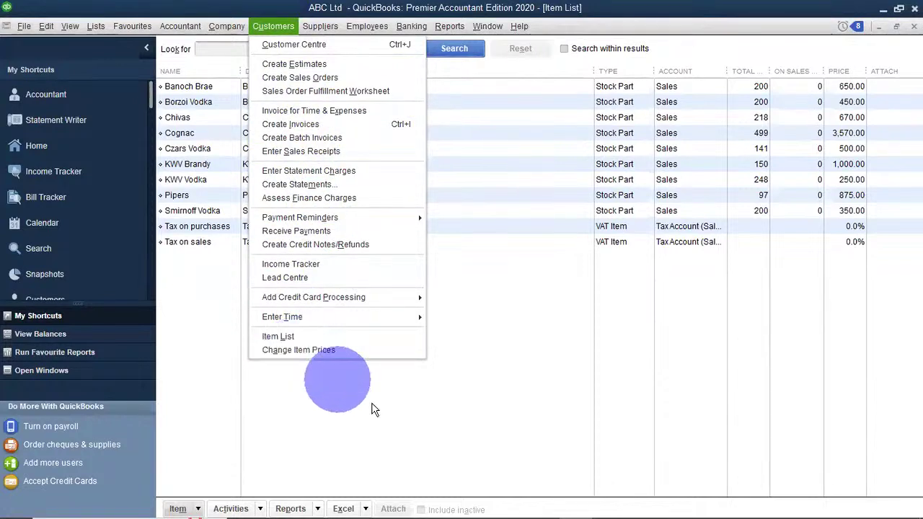
# Open Change Item Prices from the Customers menu and filter to Stock Part items.
pyautogui.click(436, 273)
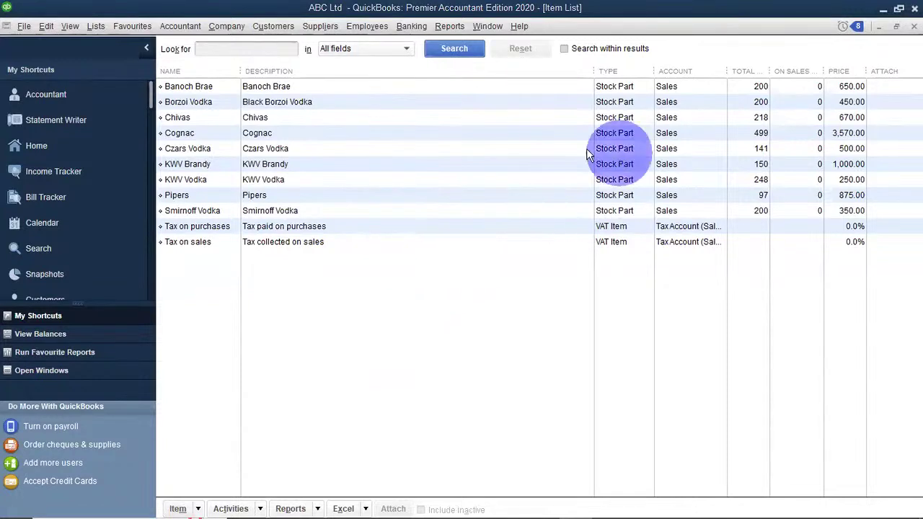
pyautogui.click(268, 27)
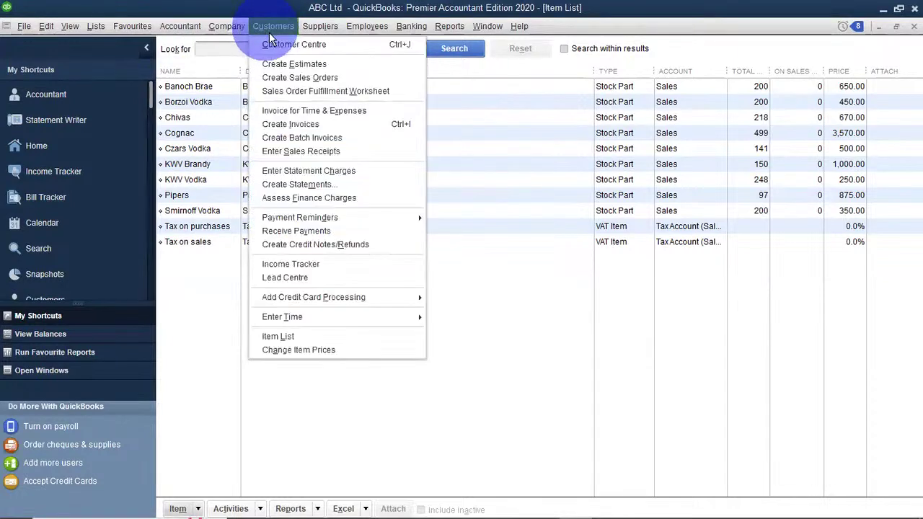
pyautogui.click(322, 350)
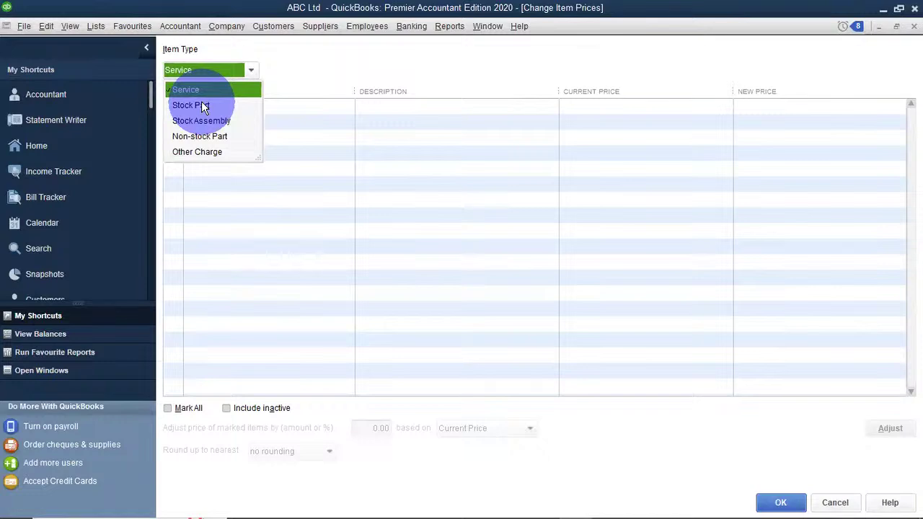
pyautogui.click(203, 106)
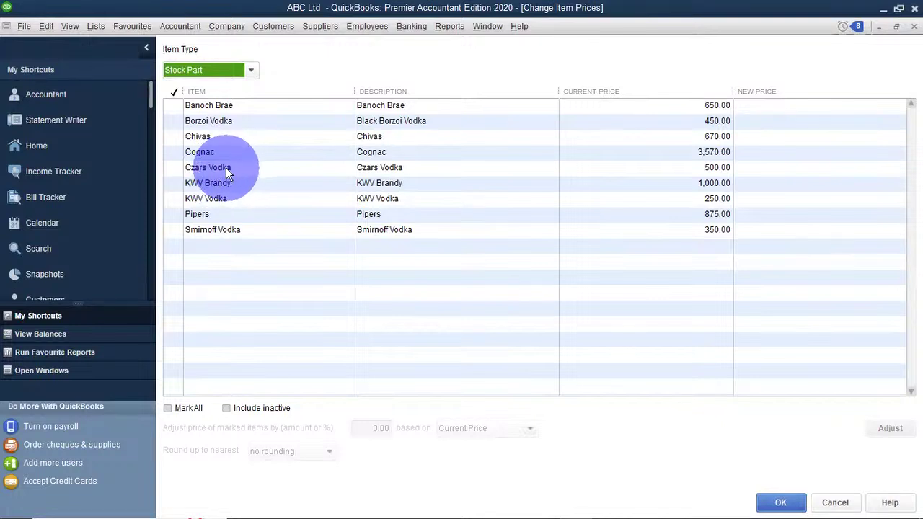
# Mark Czars Vodka and set its new price to 600.00 instead of 500.00.
pyautogui.click(174, 168)
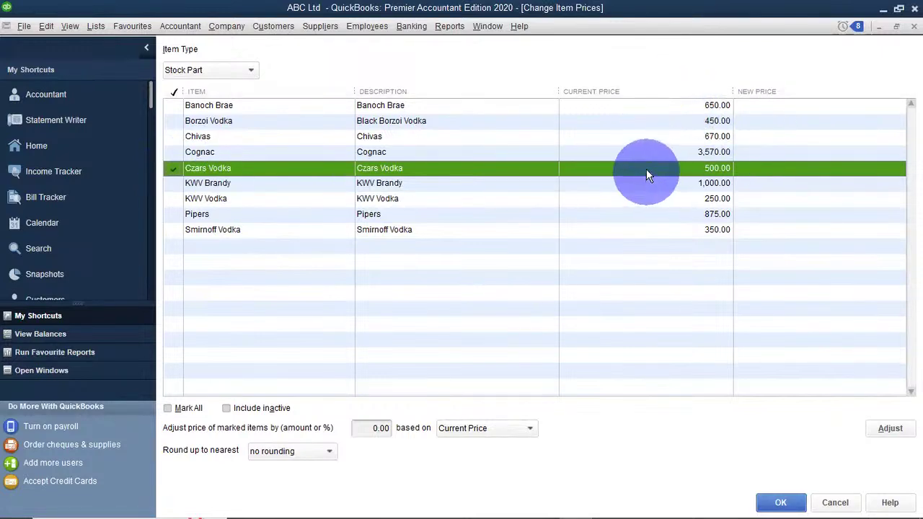
pyautogui.click(773, 169)
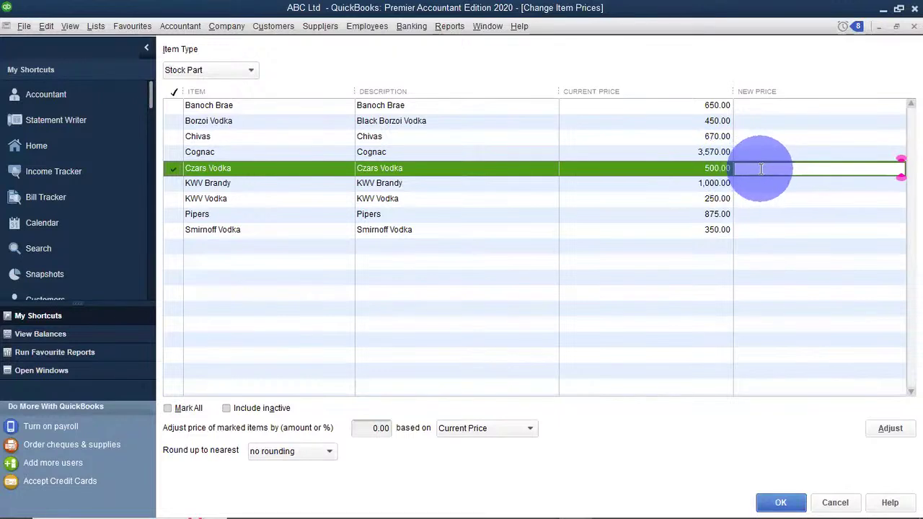
pyautogui.write('600')
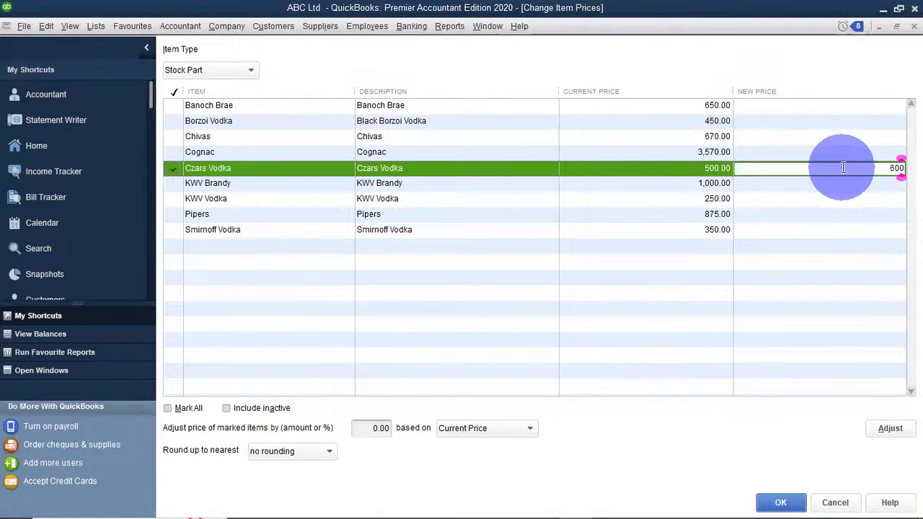
pyautogui.click(595, 263)
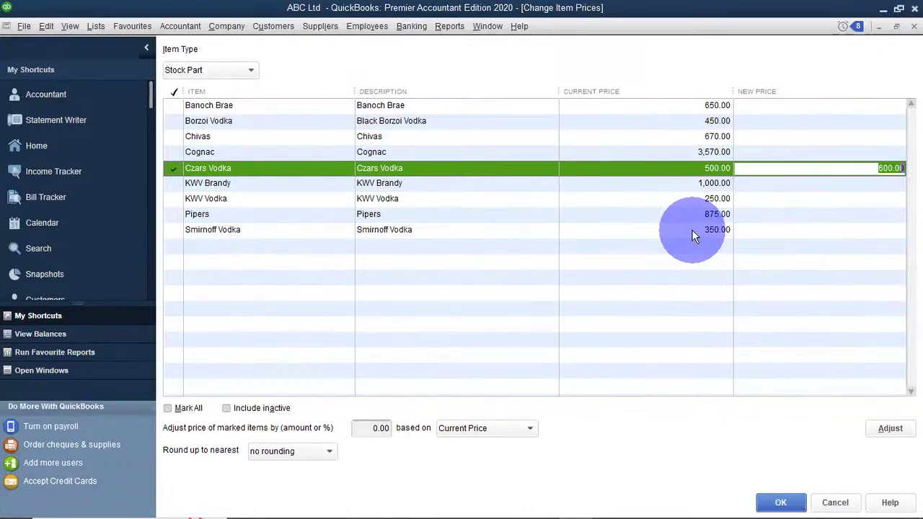
# Tick Banoch Brae, Borzoi Vodka and Chivas, then use Mark All for all nine items.
pyautogui.click(174, 105)
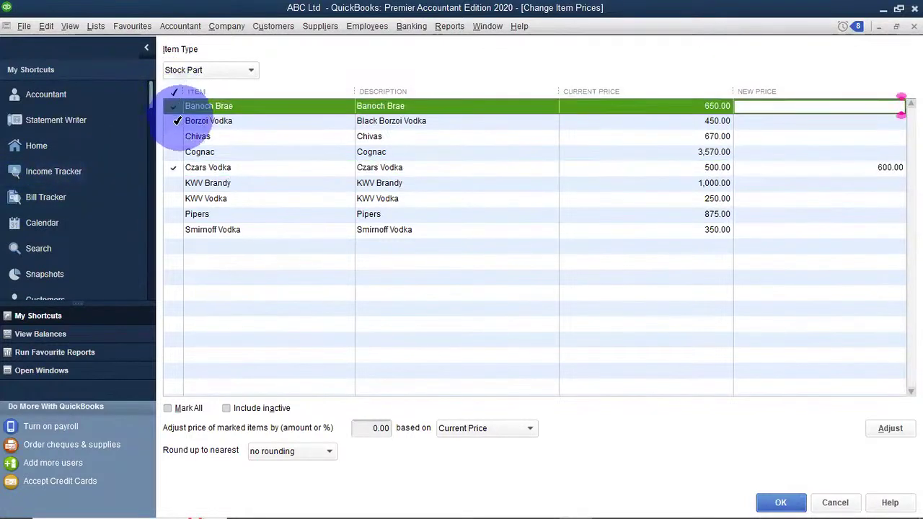
pyautogui.click(174, 121)
pyautogui.click(176, 135)
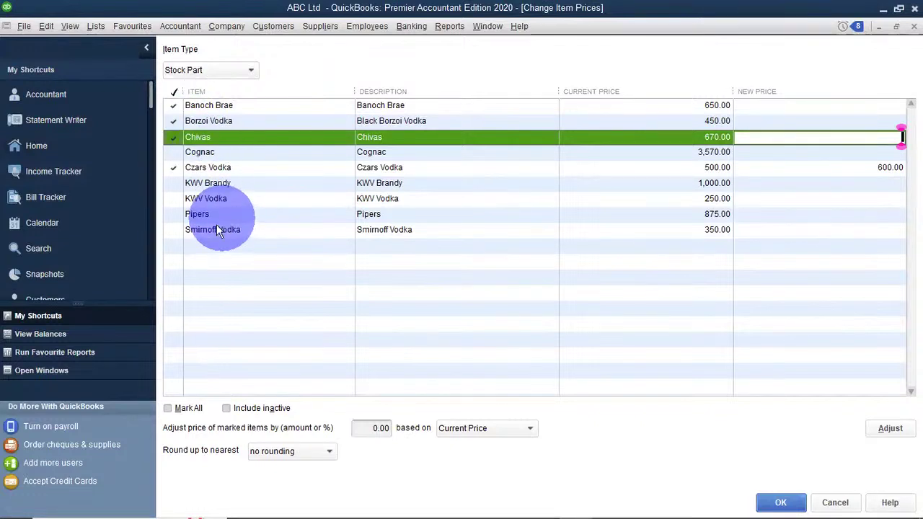
pyautogui.click(168, 408)
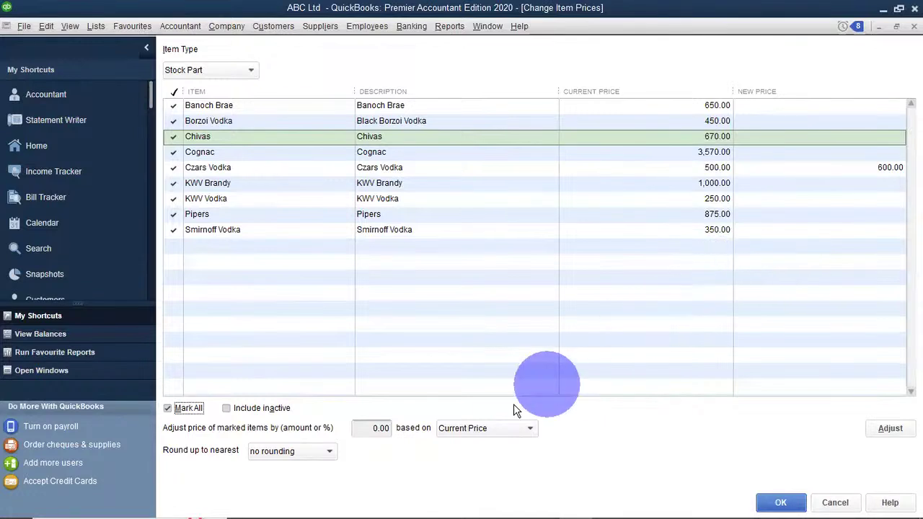
# Enter a 50.00 adjustment for the marked stock parts and open the 'based on' choices.
pyautogui.click(374, 428)
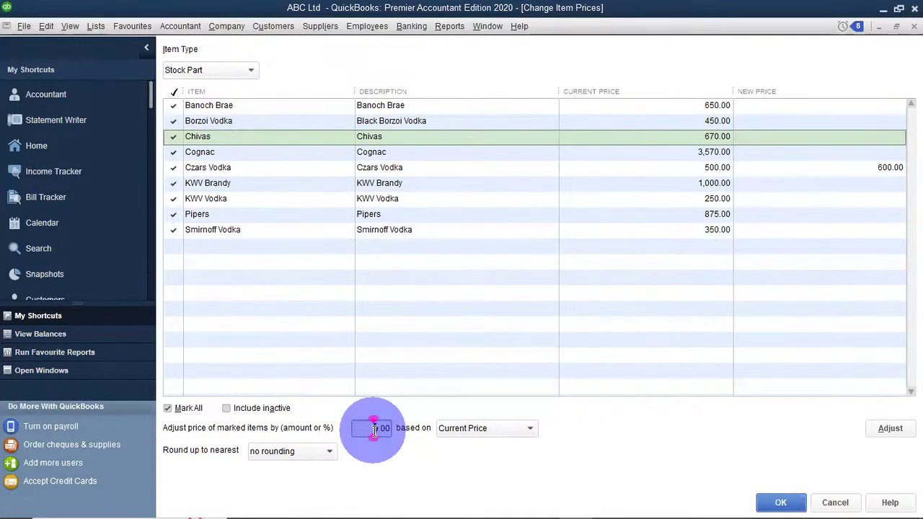
pyautogui.write('5%')
pyautogui.press('BackSpace')
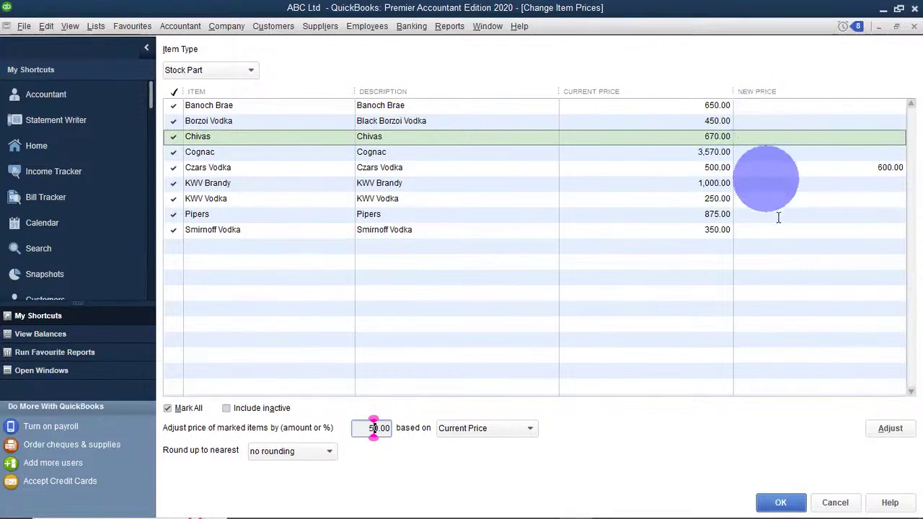
pyautogui.click(369, 427)
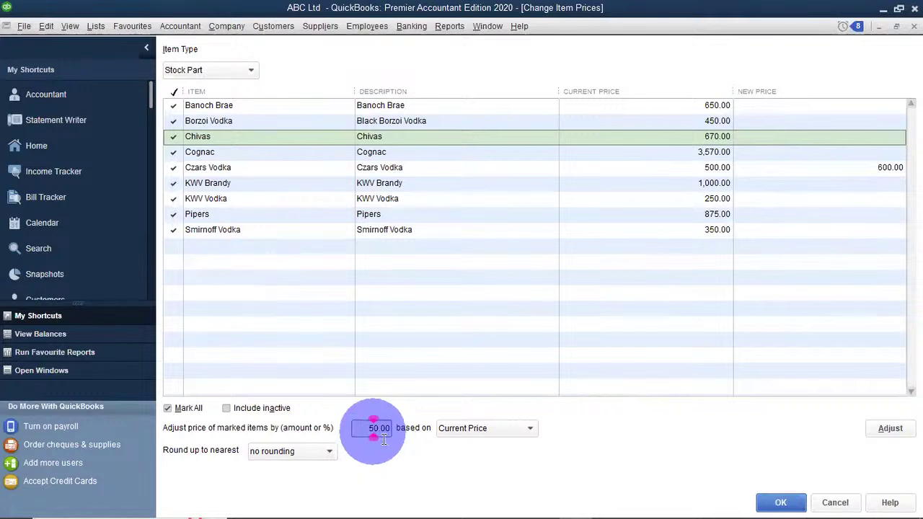
pyautogui.click(373, 428)
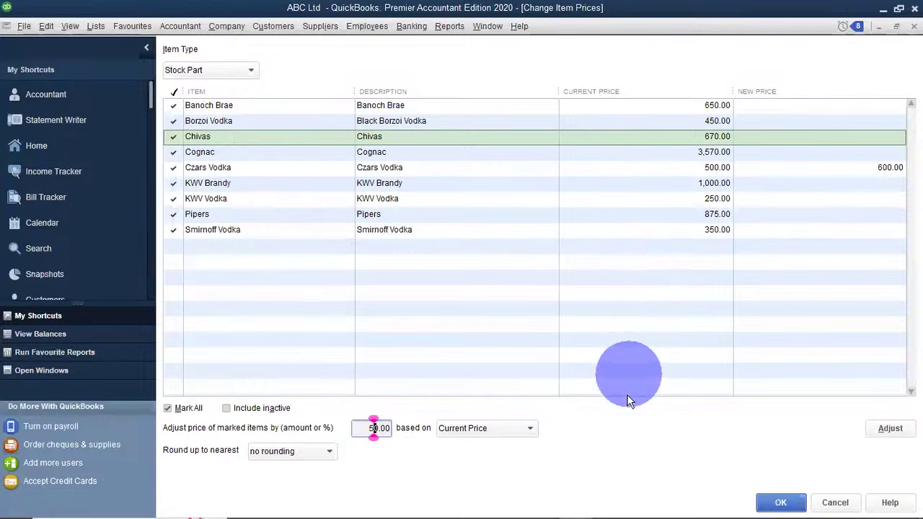
pyautogui.click(530, 428)
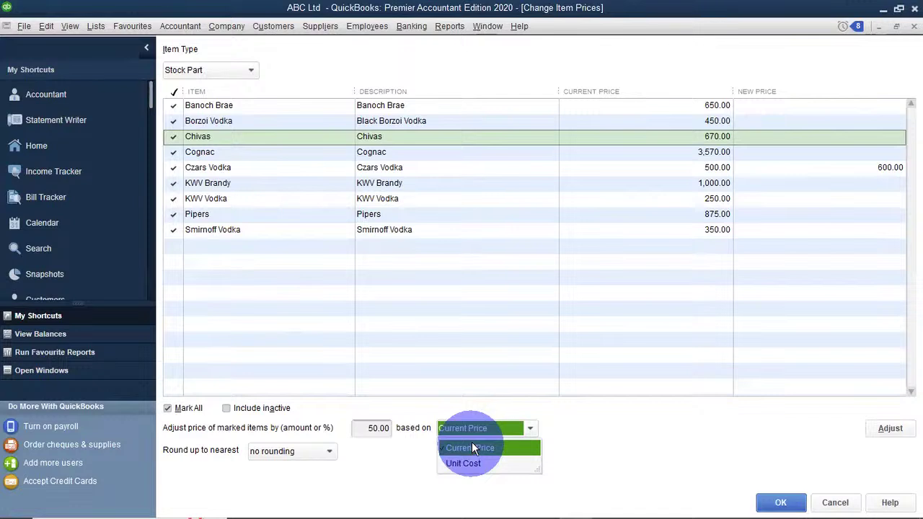
# Keep Current Price as the basis and apply the 50.00 increase, e.g. Banoch Brae 700.00.
pyautogui.click(471, 445)
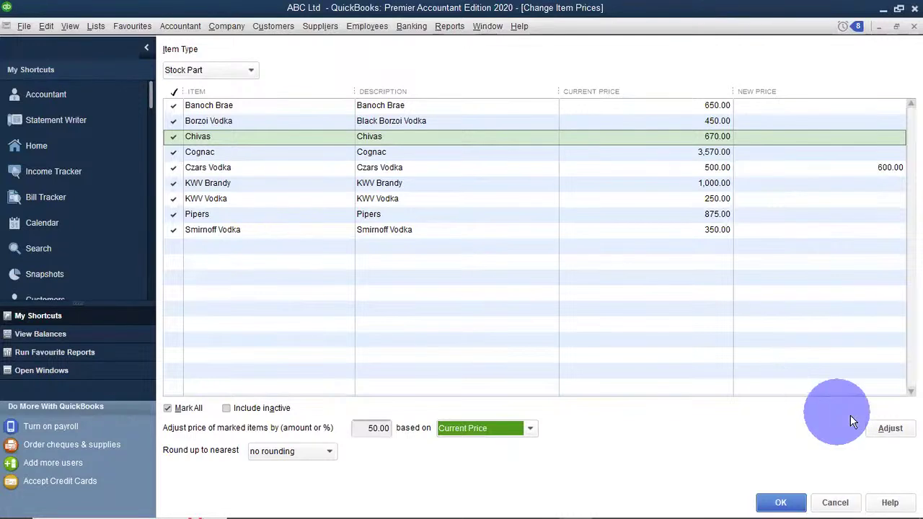
pyautogui.click(891, 429)
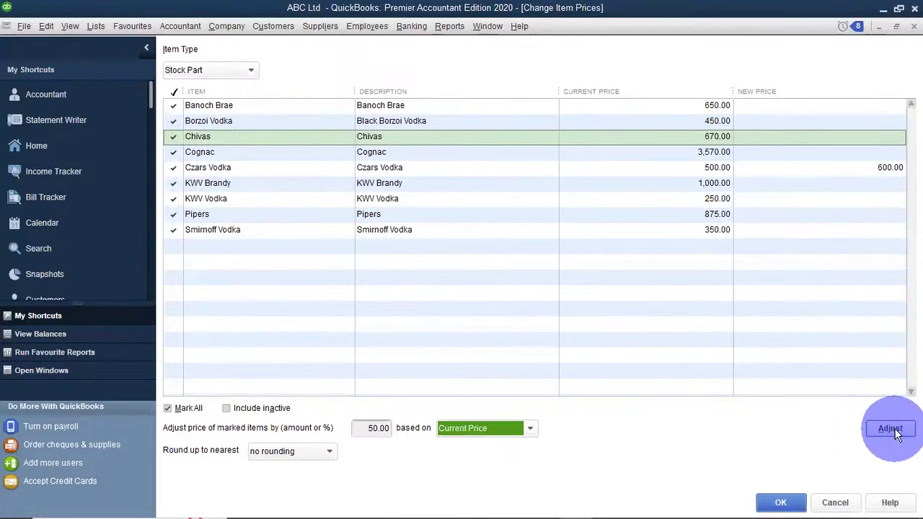
pyautogui.click(891, 430)
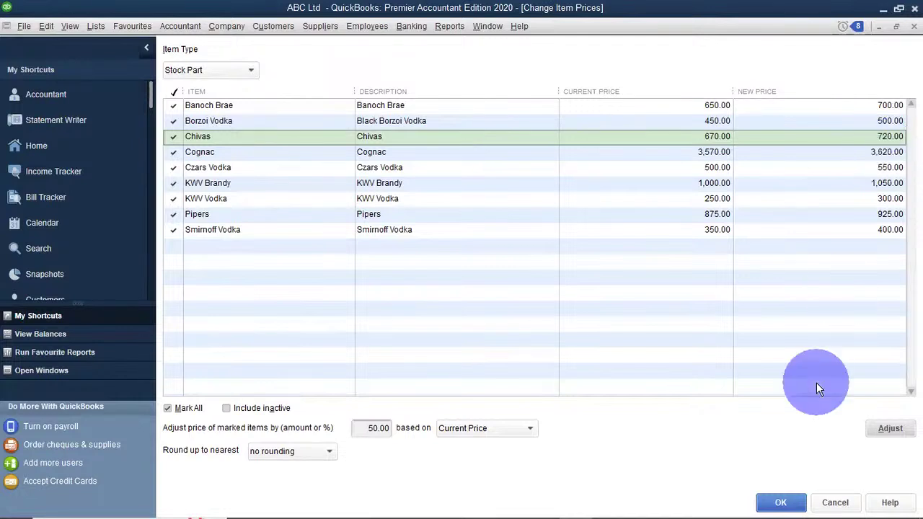
# Save the raised prices, then reopen Change Item Prices with Stock Part as the item type.
pyautogui.click(775, 505)
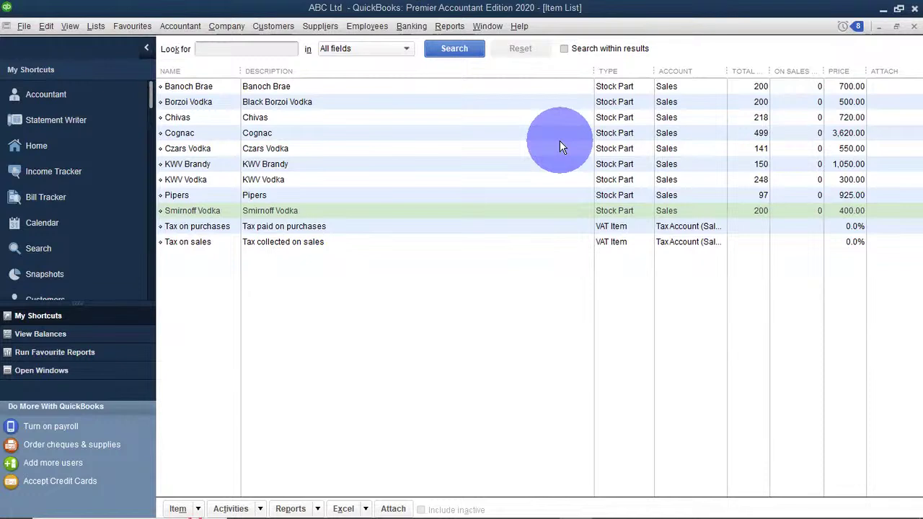
pyautogui.click(274, 26)
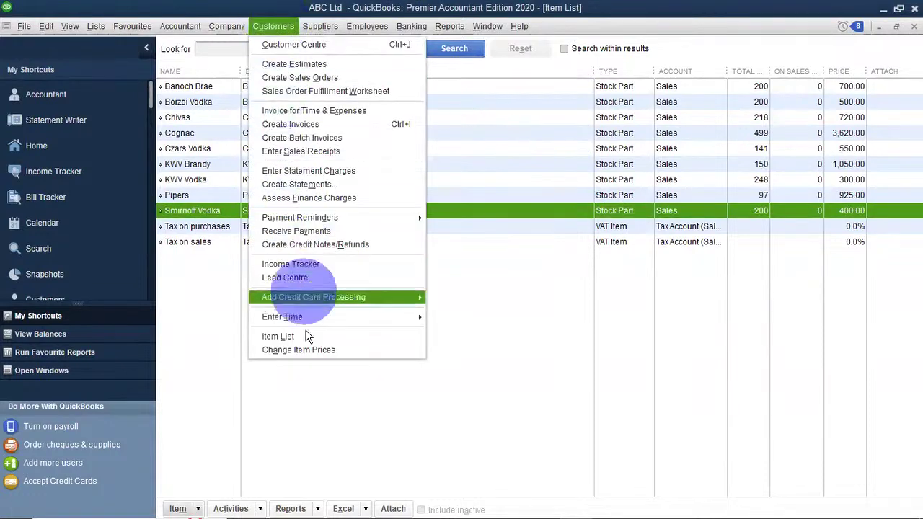
pyautogui.click(301, 349)
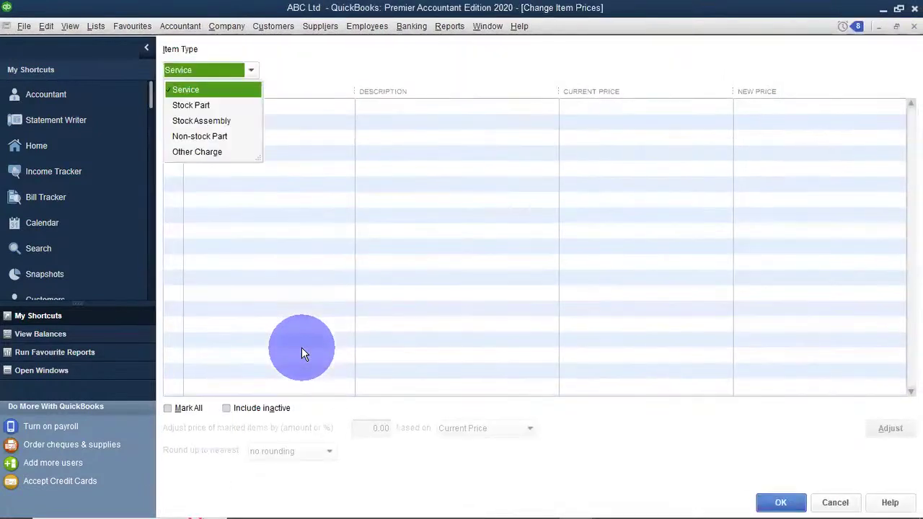
pyautogui.click(189, 105)
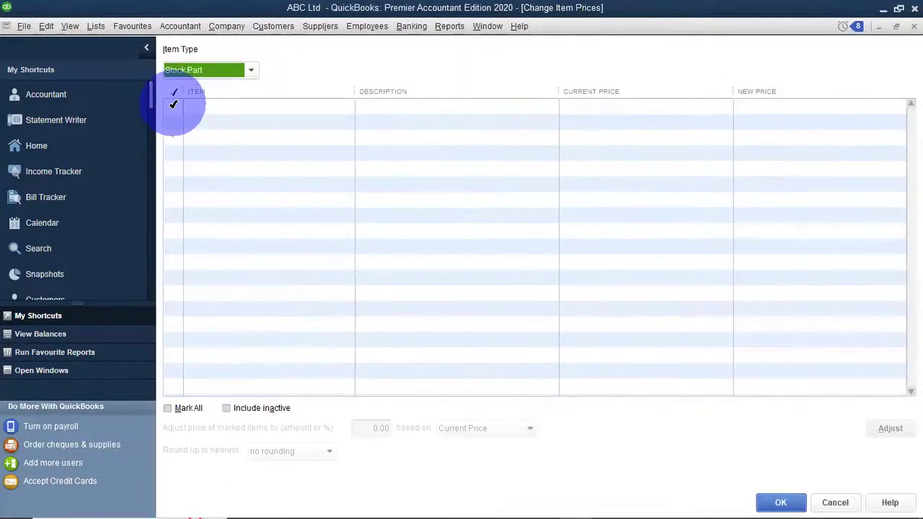
# Mark all stock parts and try a 5% adjustment, dismissing the invalid-character warning.
pyautogui.click(170, 408)
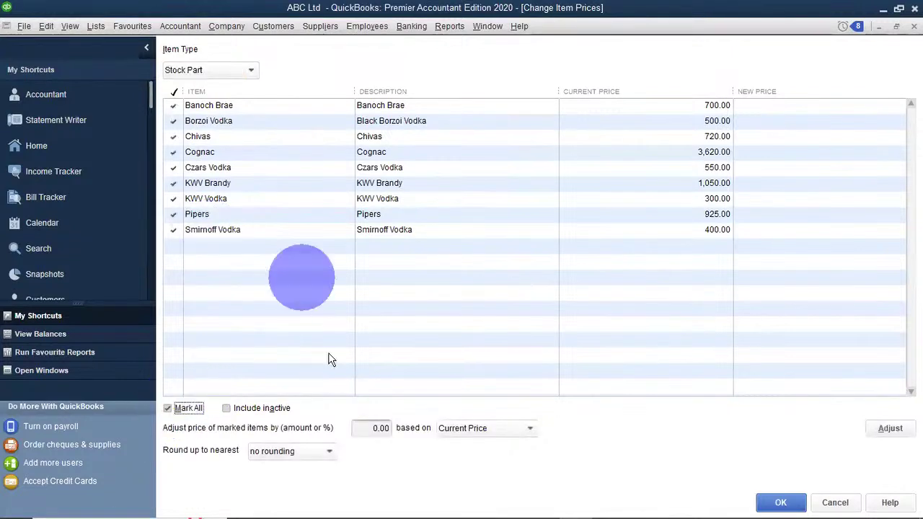
pyautogui.click(368, 428)
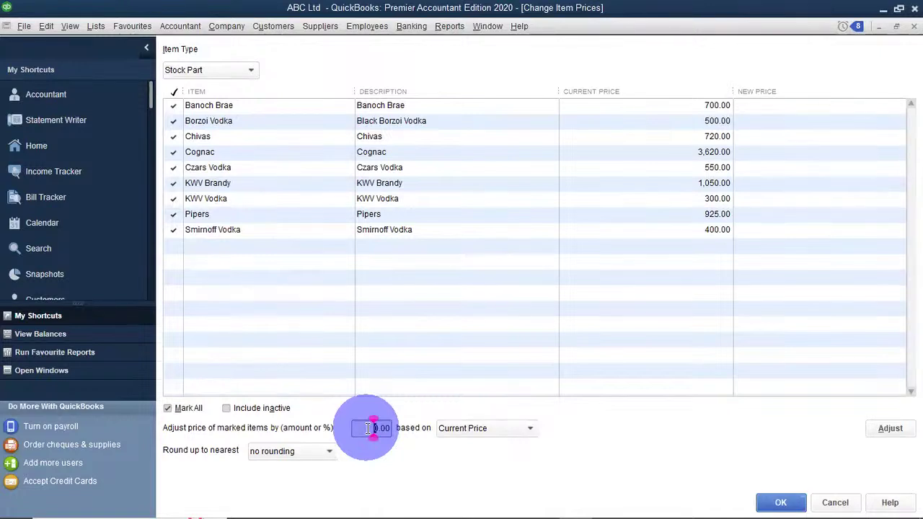
pyautogui.write('5%')
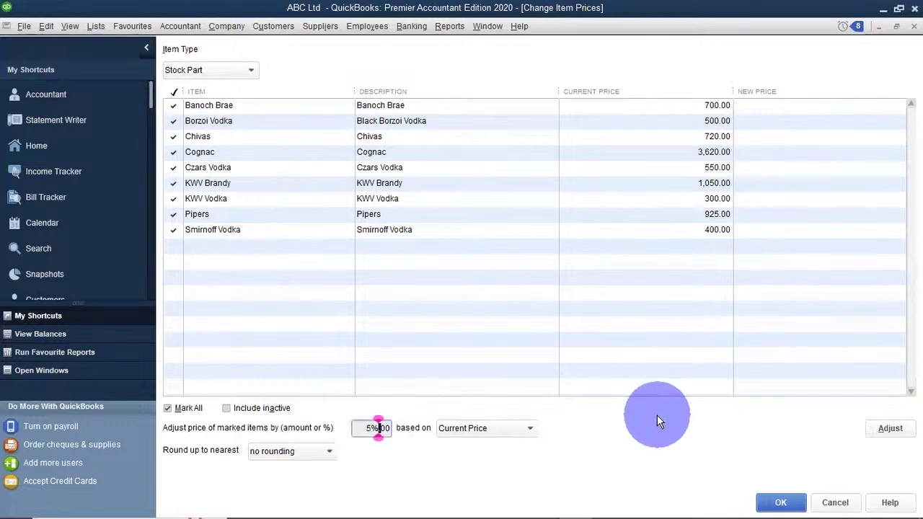
pyautogui.click(872, 430)
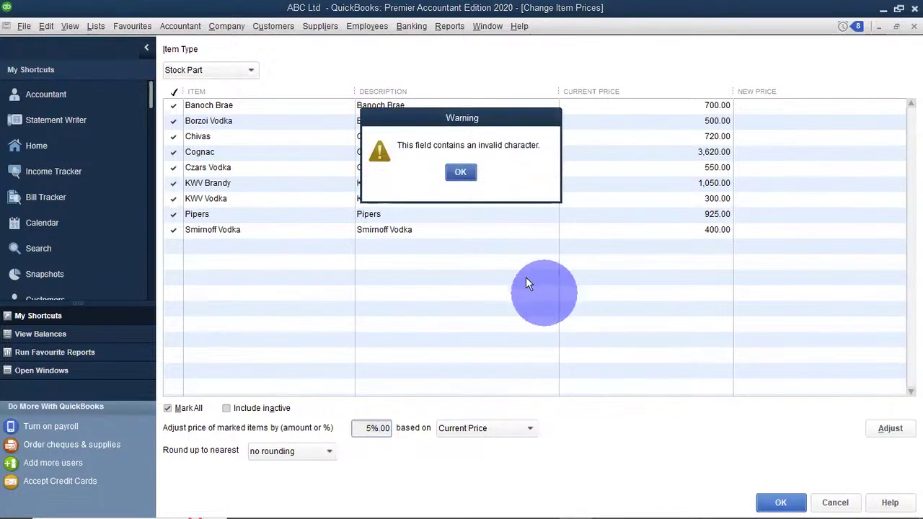
pyautogui.click(460, 171)
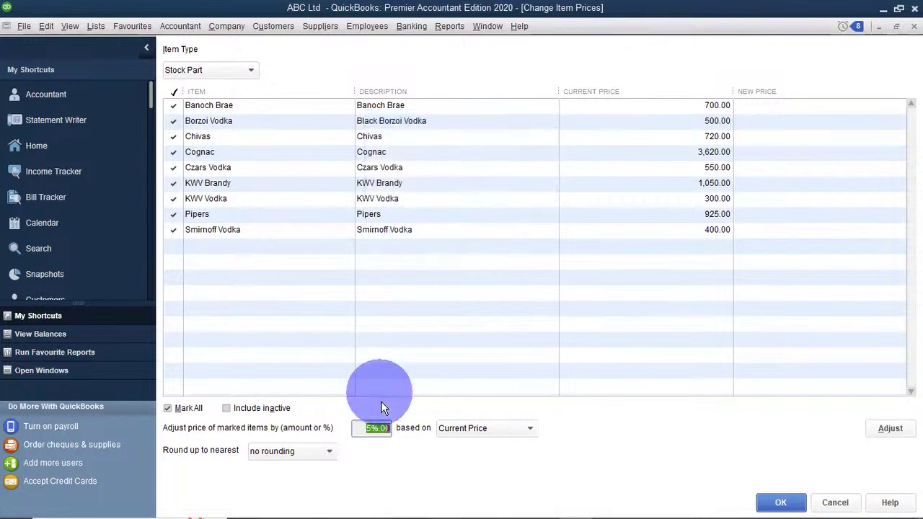
# Correct the amount to 5.00% and close the window without adjusting any prices.
pyautogui.click(380, 428)
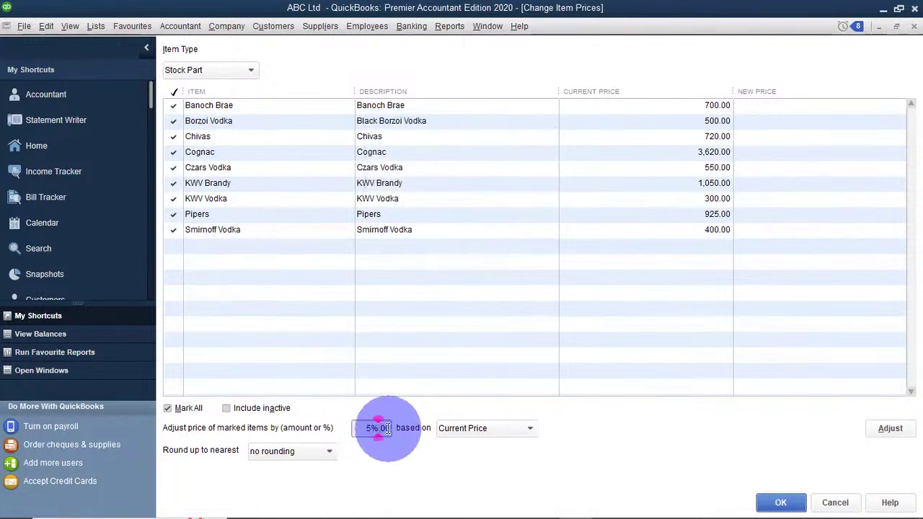
pyautogui.press('BackSpace')
pyautogui.write('.')
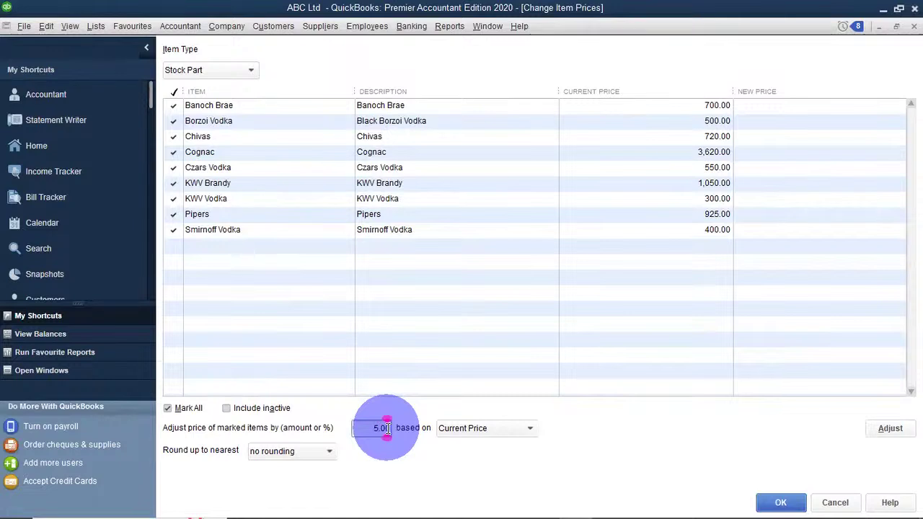
pyautogui.write('00%')
pyautogui.click(771, 503)
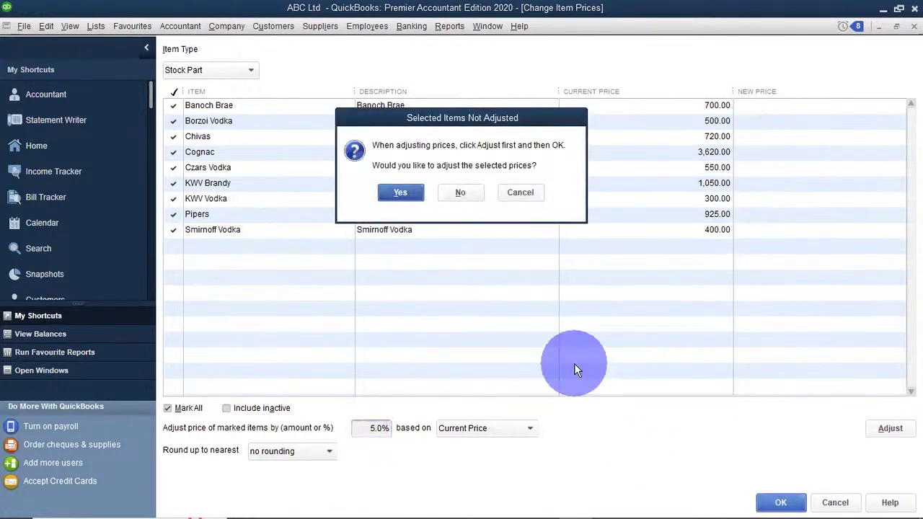
pyautogui.click(461, 192)
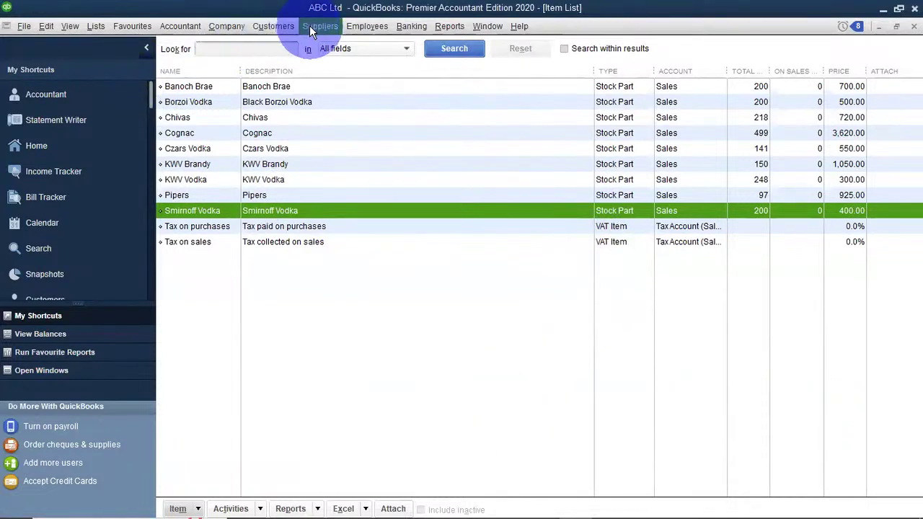
# Reopen Change Item Prices for Stock Part items and mark all of them.
pyautogui.click(274, 26)
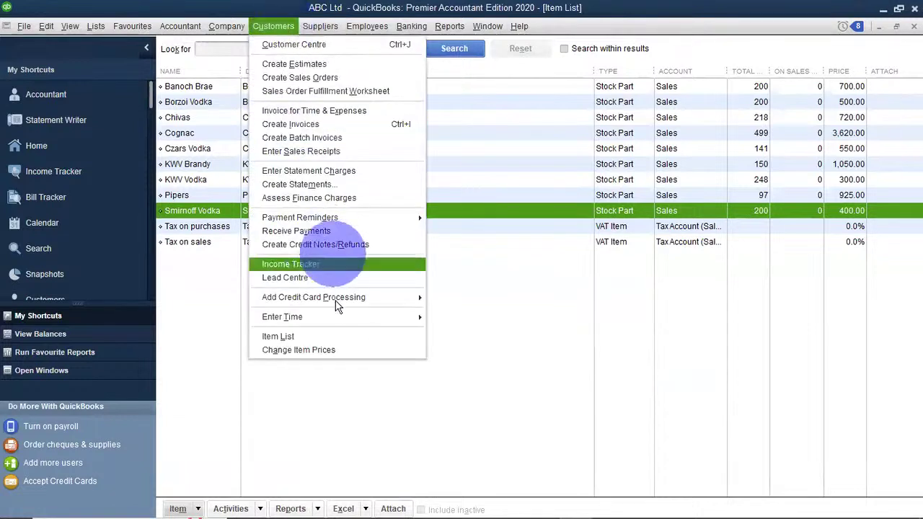
pyautogui.click(331, 350)
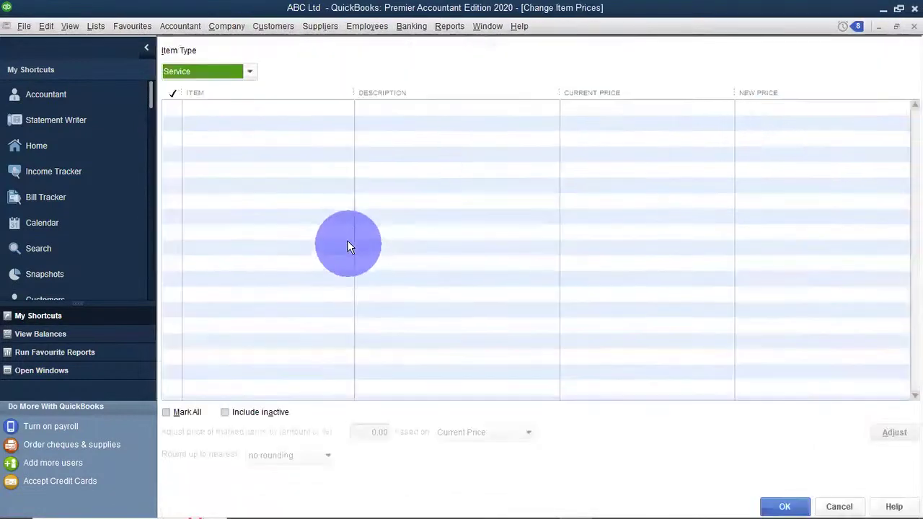
pyautogui.click(202, 106)
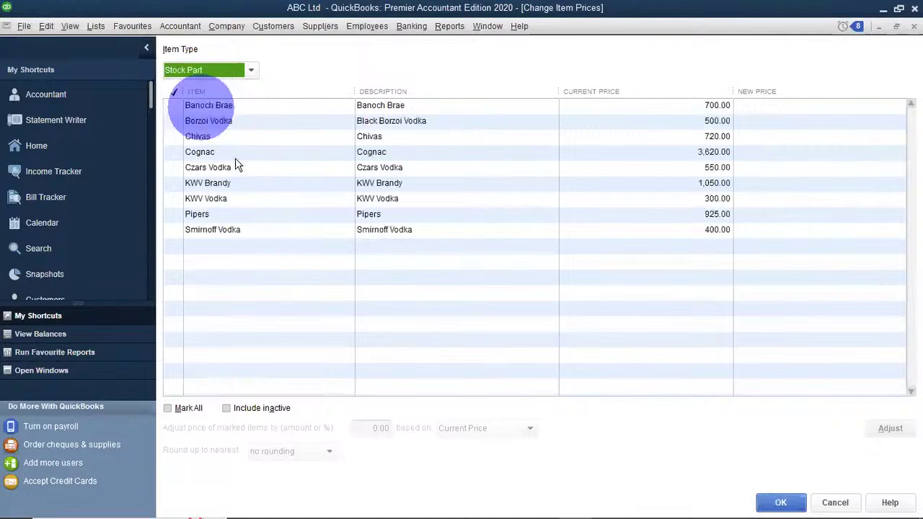
pyautogui.click(173, 408)
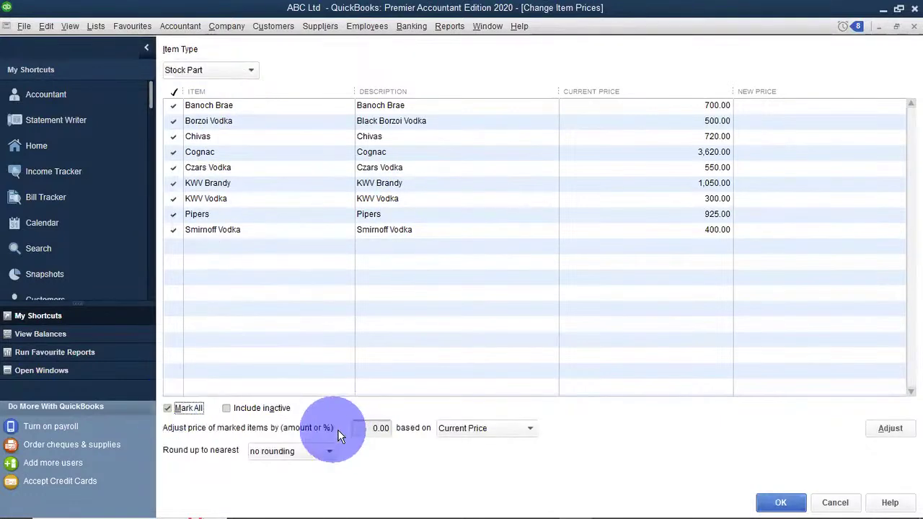
# Replace the amount with 5% and calculate new prices, e.g. Cognac 3,801.00.
pyautogui.click(382, 429)
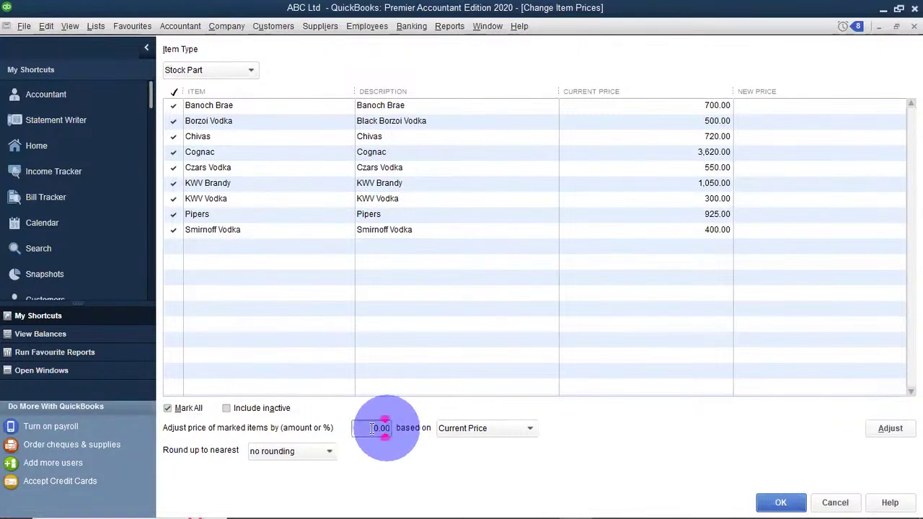
pyautogui.click(372, 428)
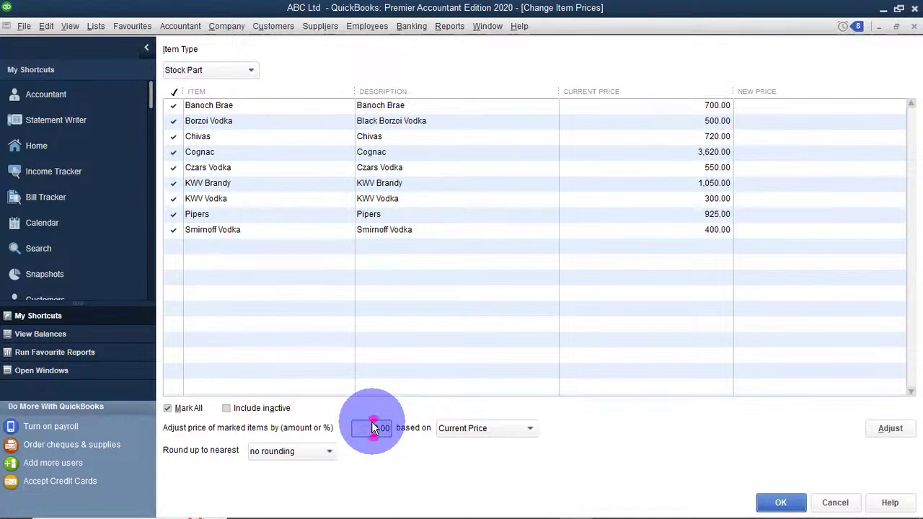
pyautogui.moveTo(377, 428); pyautogui.dragTo(387, 431)
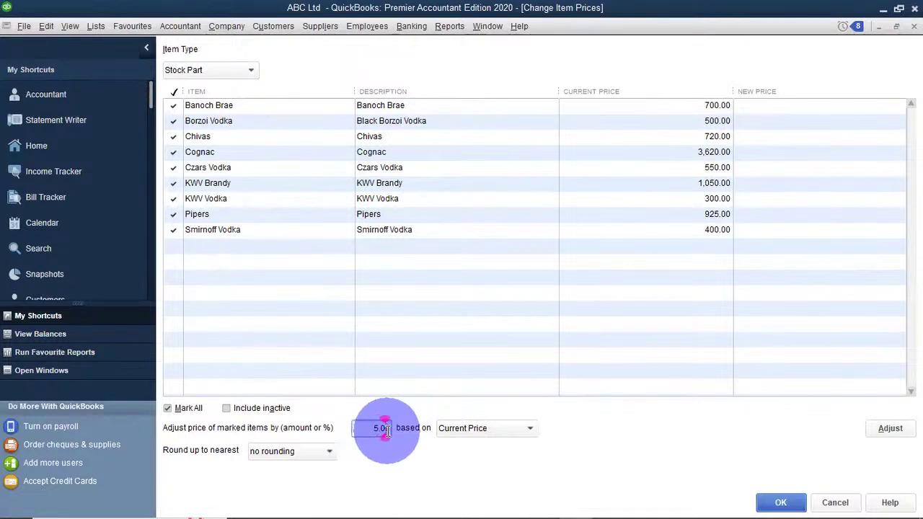
pyautogui.click(388, 428)
pyautogui.press('BackSpace')
pyautogui.press('BackSpace')
pyautogui.press('BackSpace')
pyautogui.press('BackSpace')
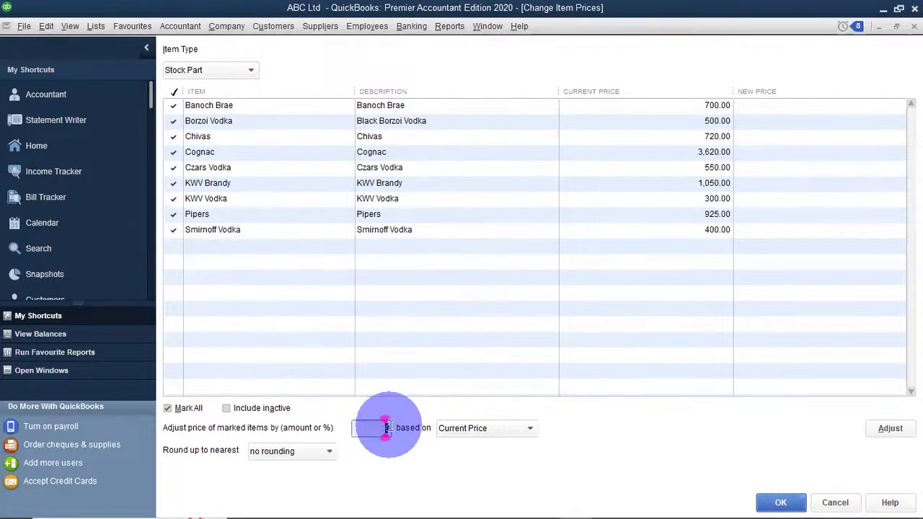
pyautogui.write('50')
pyautogui.press('BackSpace')
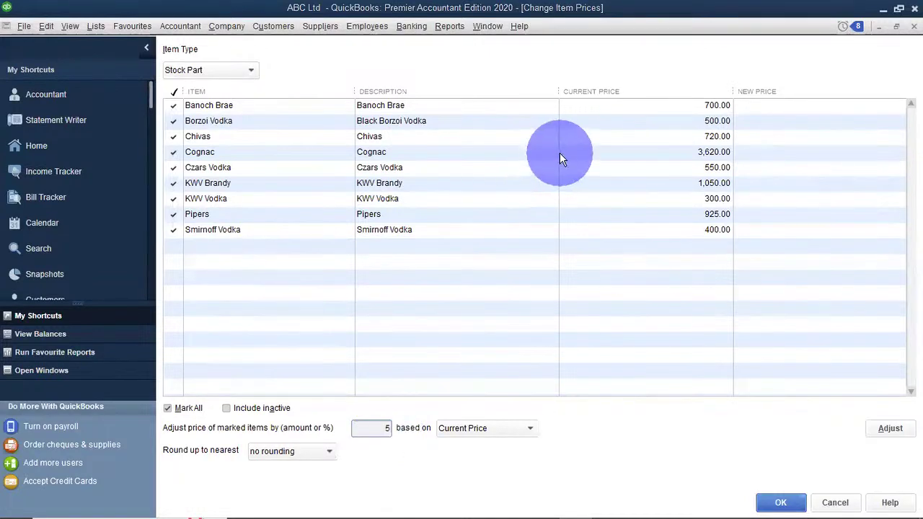
pyautogui.click(389, 426)
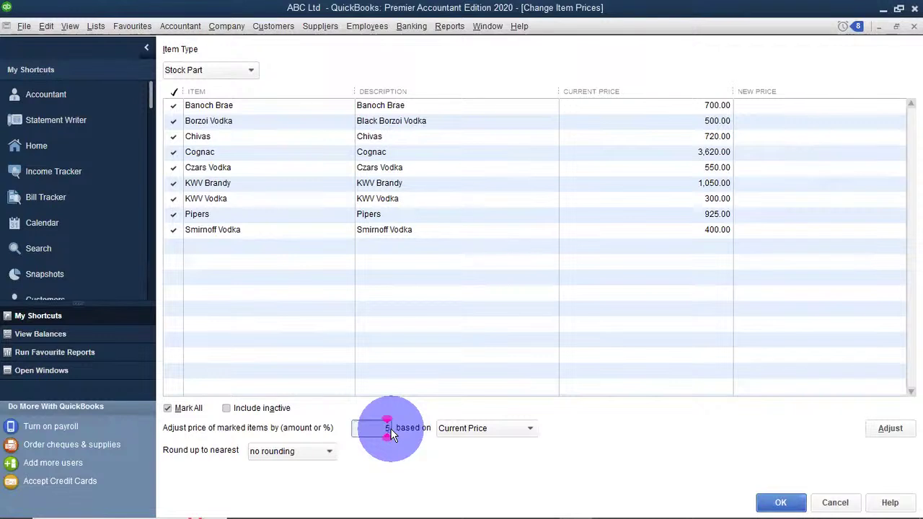
pyautogui.write('5%')
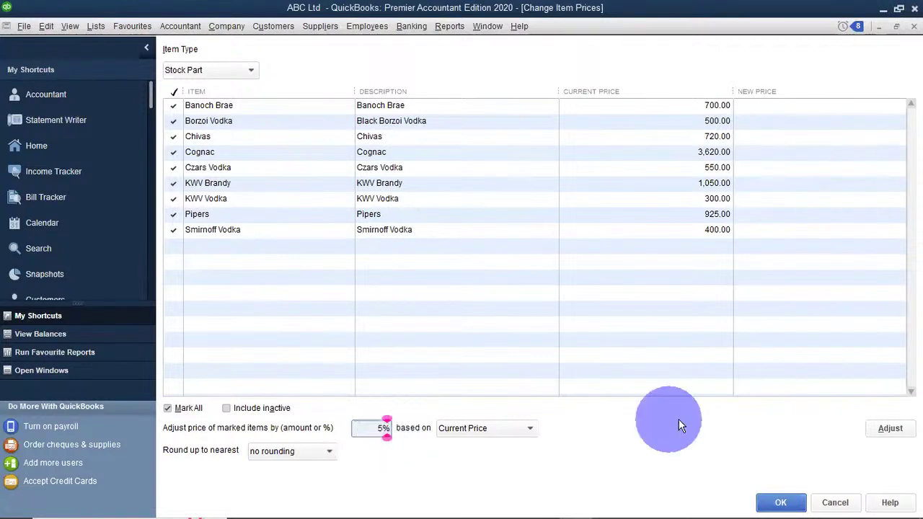
pyautogui.click(886, 429)
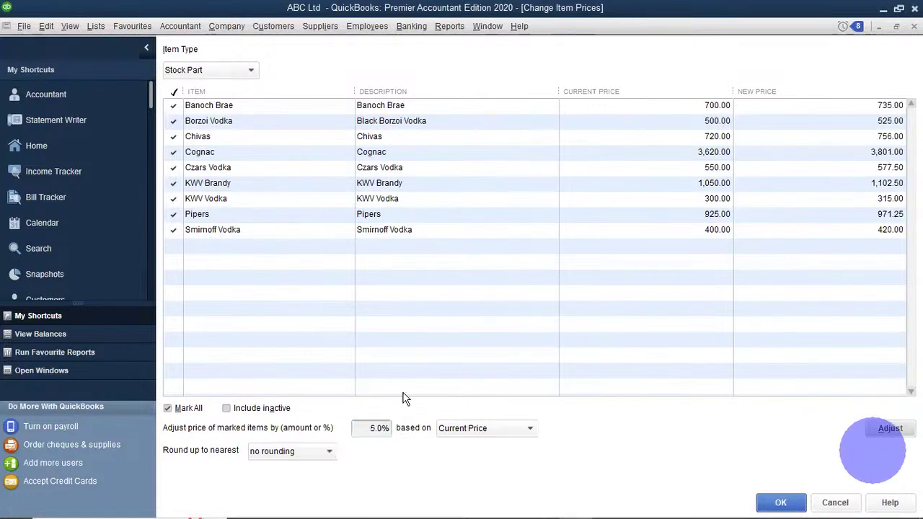
# Review the 5% new prices (Cognac 3,801.00, Smirnoff Vodka 420.00) and save them.
pyautogui.click(380, 428)
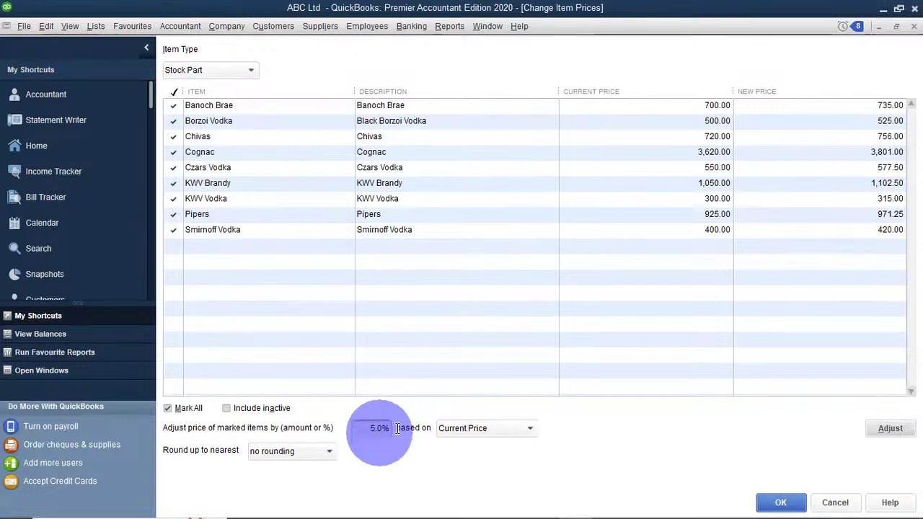
pyautogui.click(811, 140)
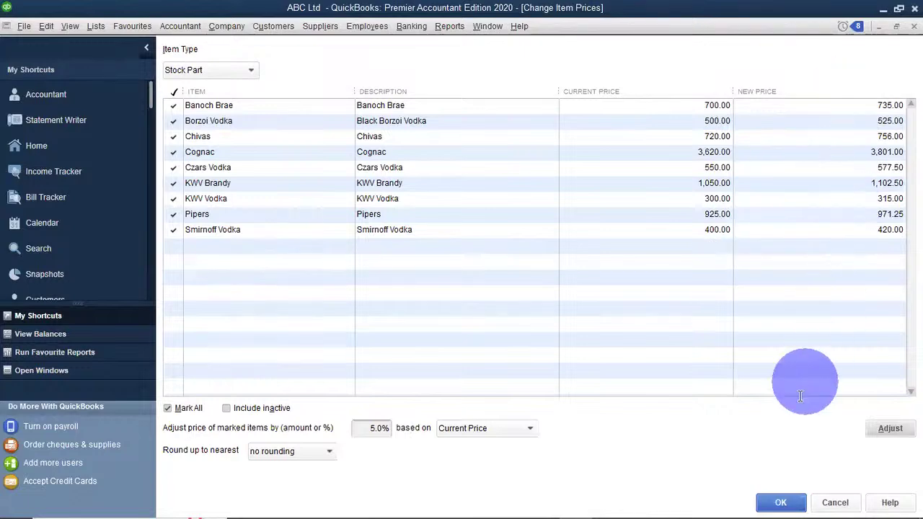
pyautogui.click(770, 500)
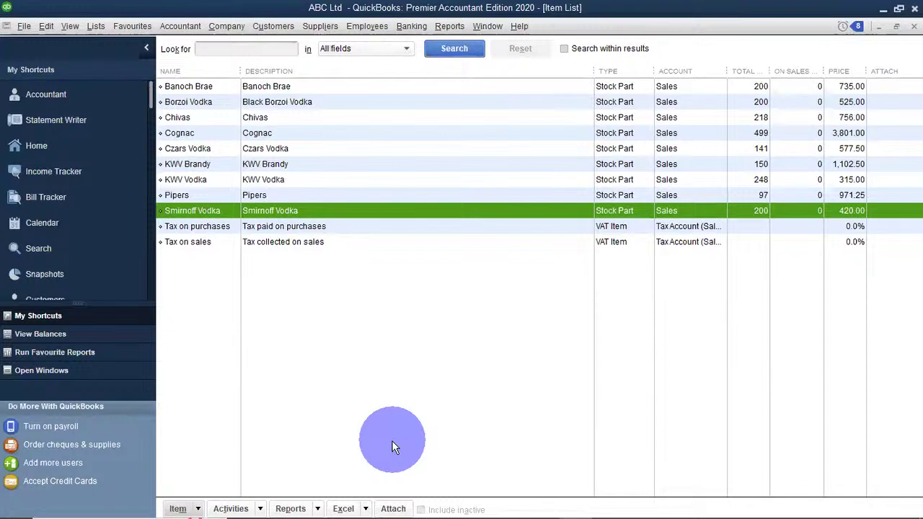
# Return to the Item List showing raised prices and open the Lists menu.
pyautogui.click(392, 447)
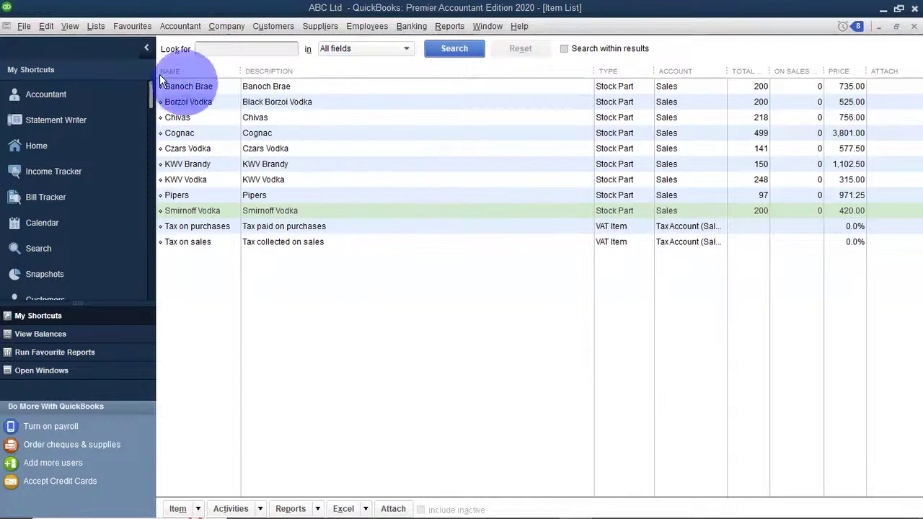
pyautogui.click(94, 30)
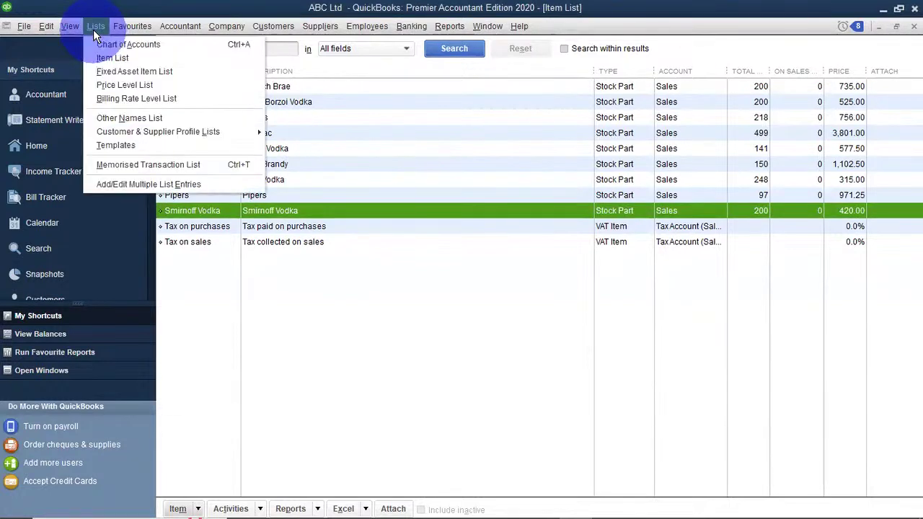
# Open the empty Fixed Asset Item List and start a new Fixed Asset item.
pyautogui.click(119, 70)
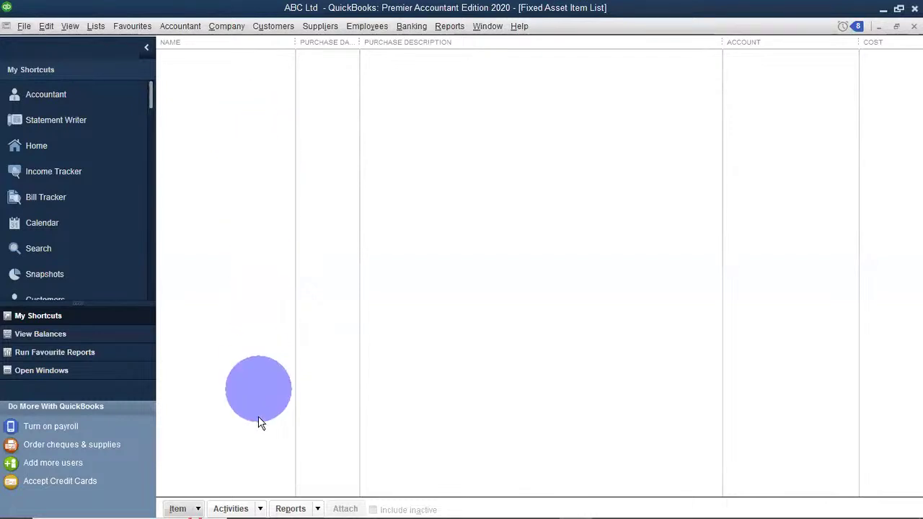
pyautogui.click(196, 510)
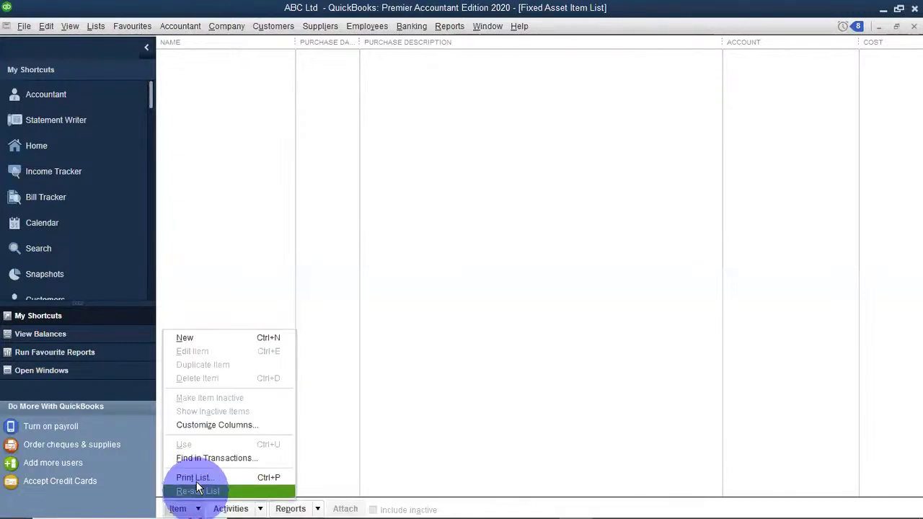
pyautogui.click(196, 343)
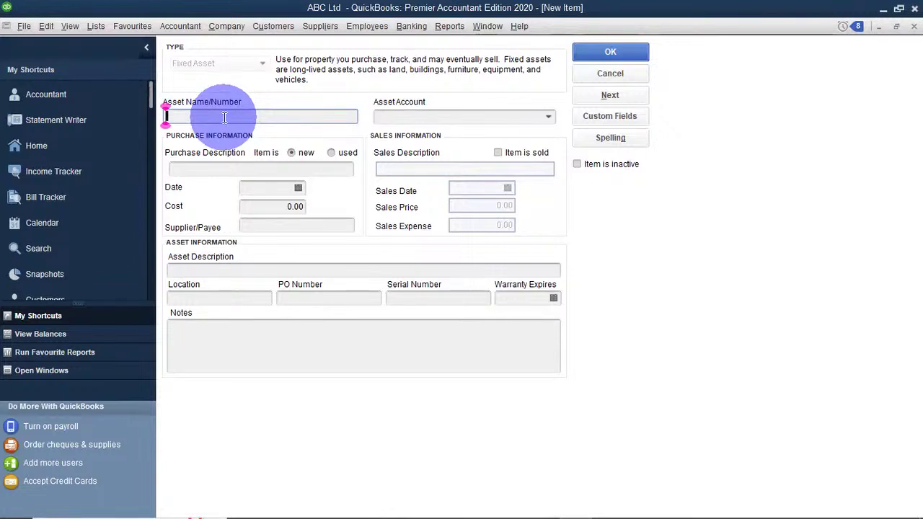
# Enter 'Motor Vehicle' as asset name, then cancel it and close the Fixed Asset Item List.
pyautogui.write('Motor')
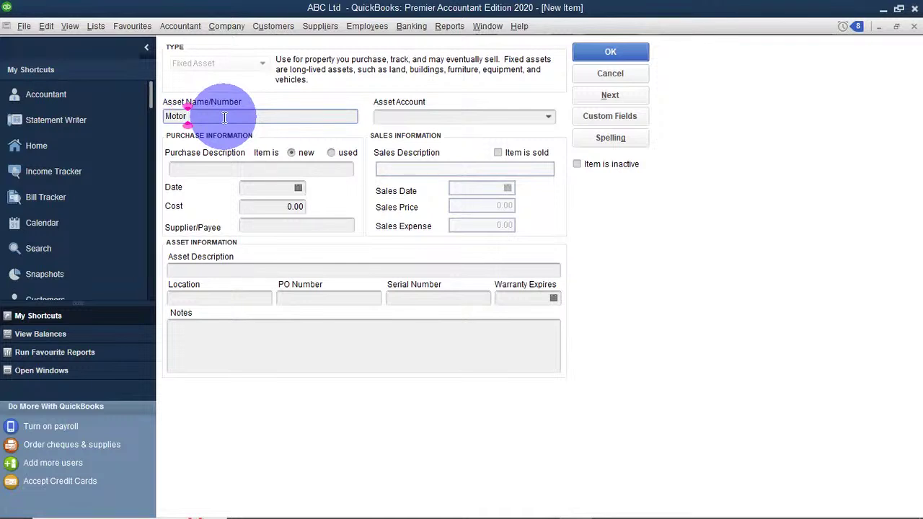
pyautogui.write(' Vehicle')
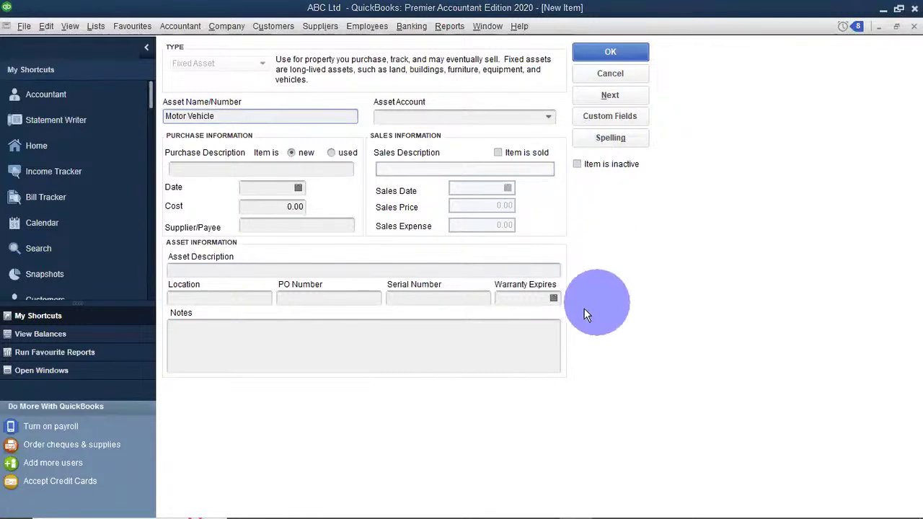
pyautogui.click(619, 81)
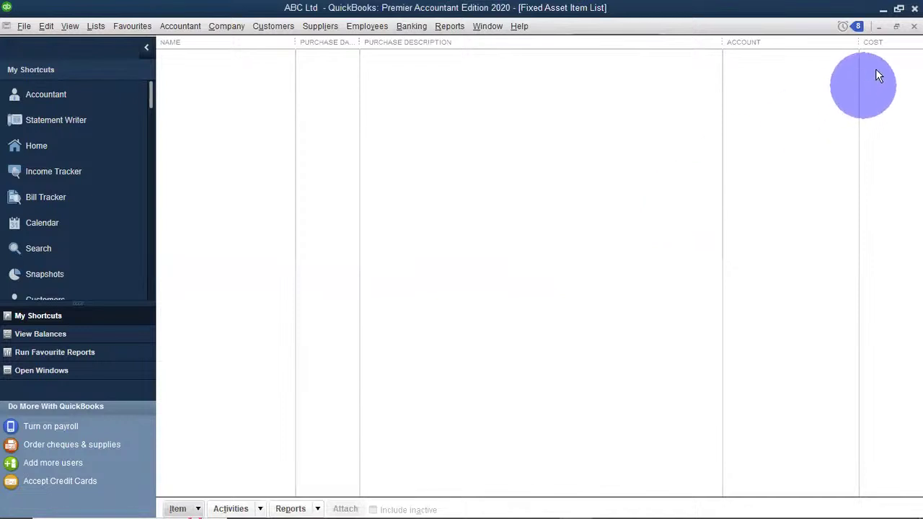
pyautogui.click(914, 26)
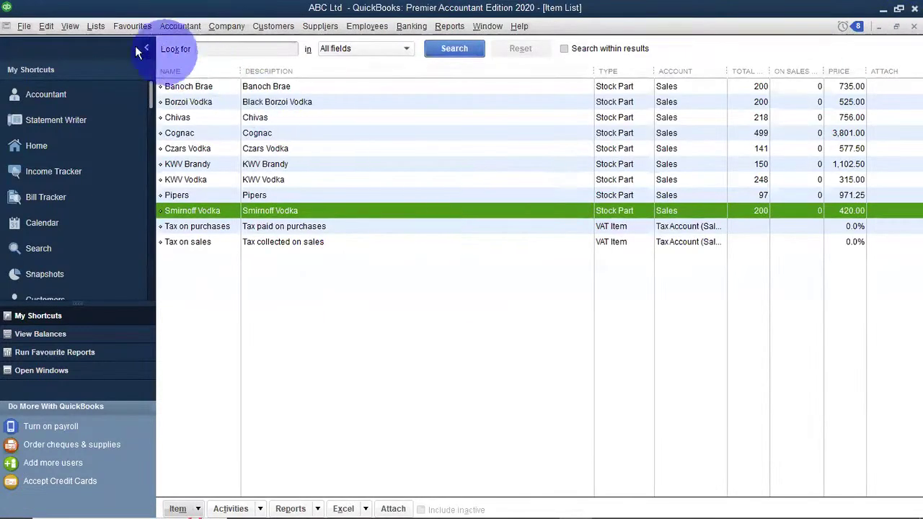
# Reopen the still-empty Fixed Asset Item List from the Lists menu.
pyautogui.click(100, 26)
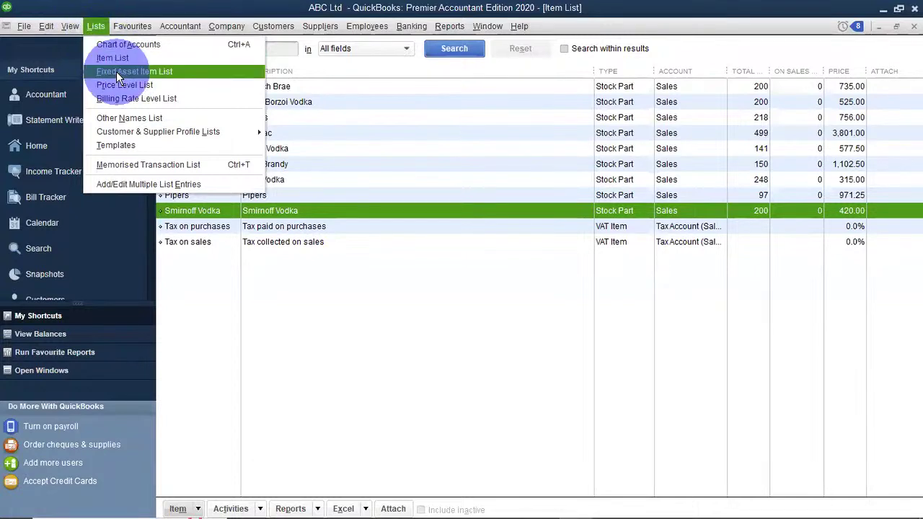
pyautogui.click(116, 72)
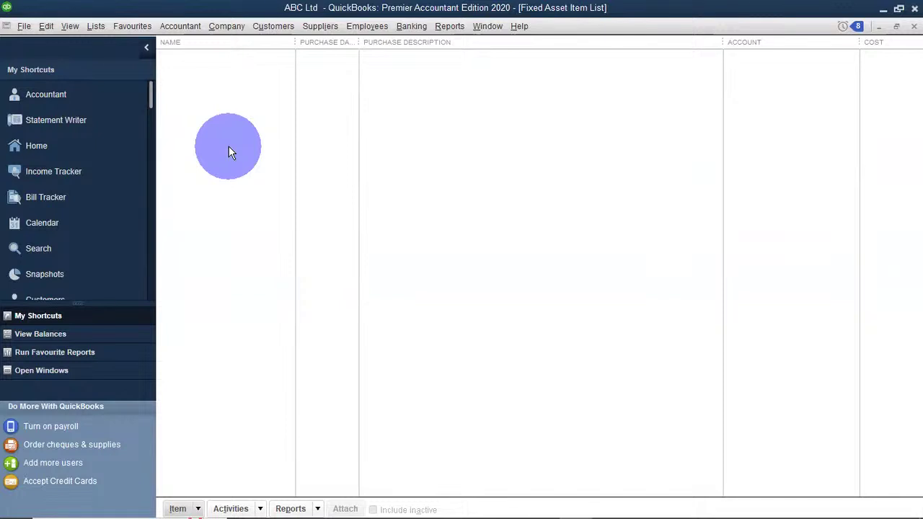
# Open a blank fixed asset New Item form from the Fixed Asset Item List's Item menu.
pyautogui.rightClick(228, 146)
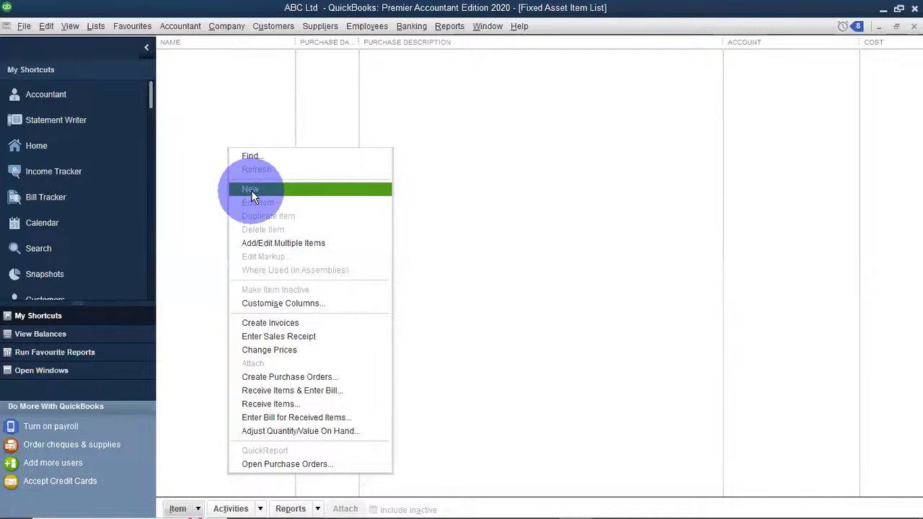
pyautogui.click(565, 190)
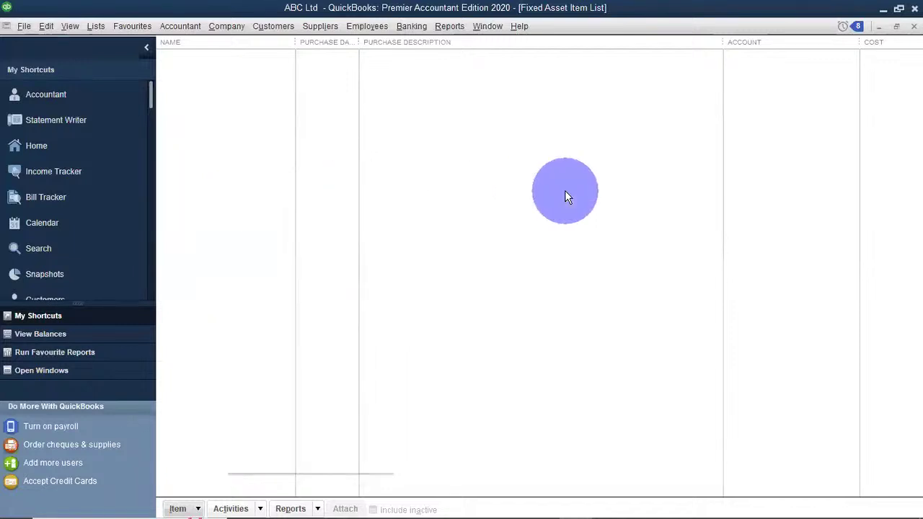
pyautogui.click(199, 509)
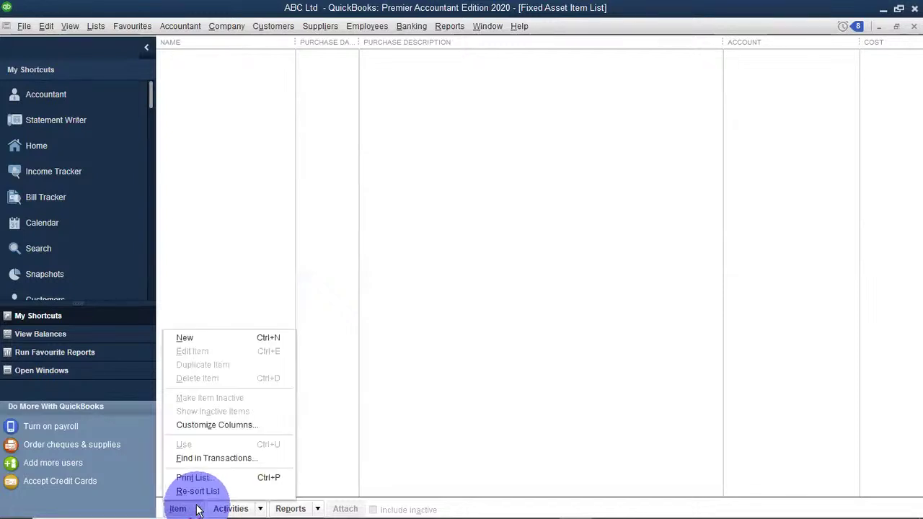
pyautogui.click(192, 339)
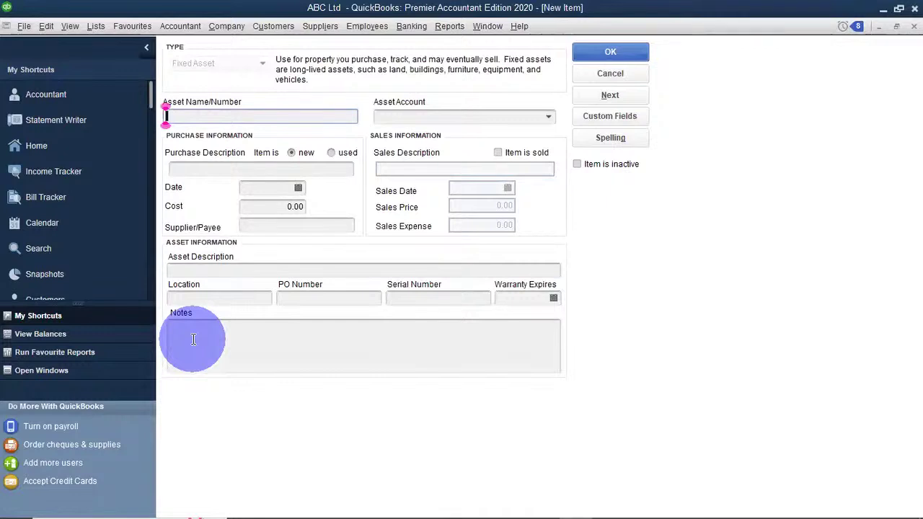
pyautogui.click(552, 119)
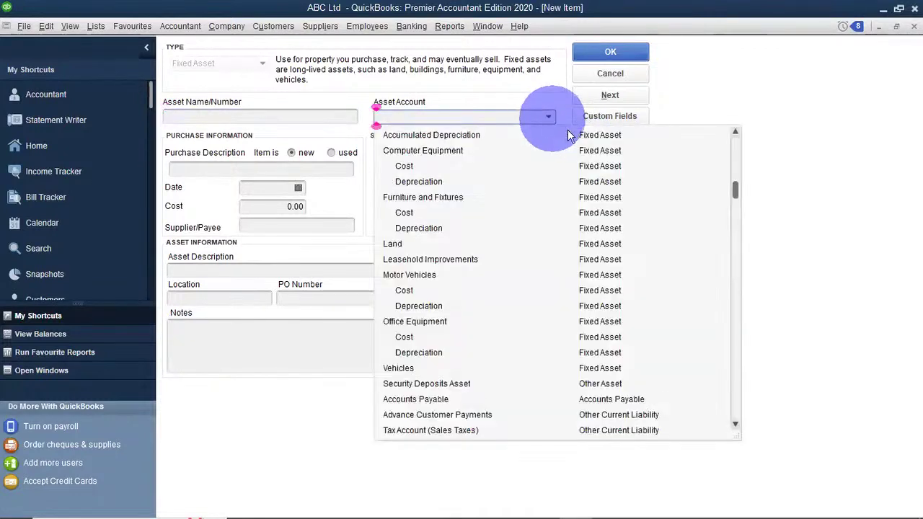
pyautogui.click(805, 98)
pyautogui.click(180, 118)
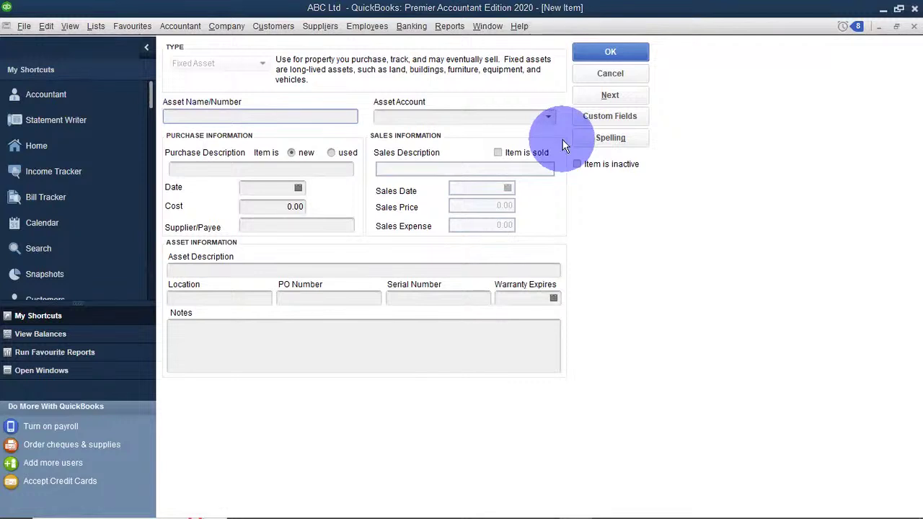
pyautogui.click(195, 116)
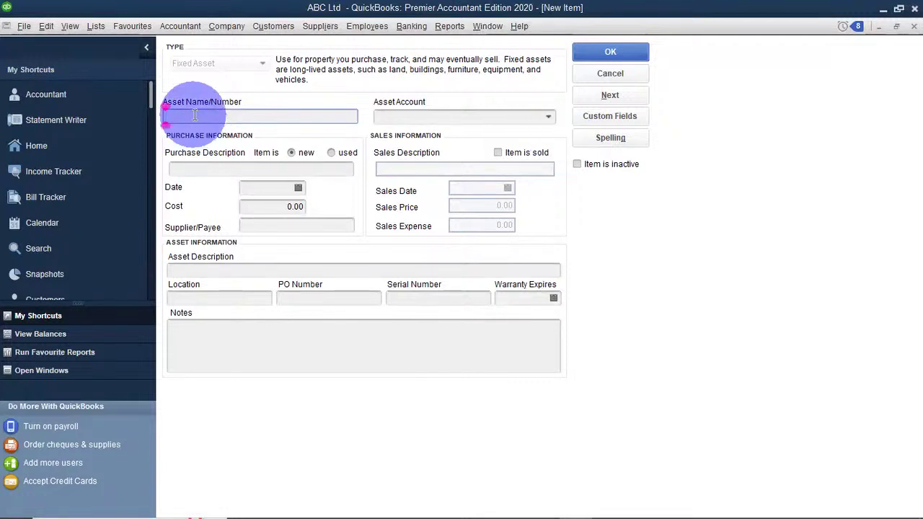
# Name the new fixed asset V8 and show the Asset Account list.
pyautogui.write('V8')
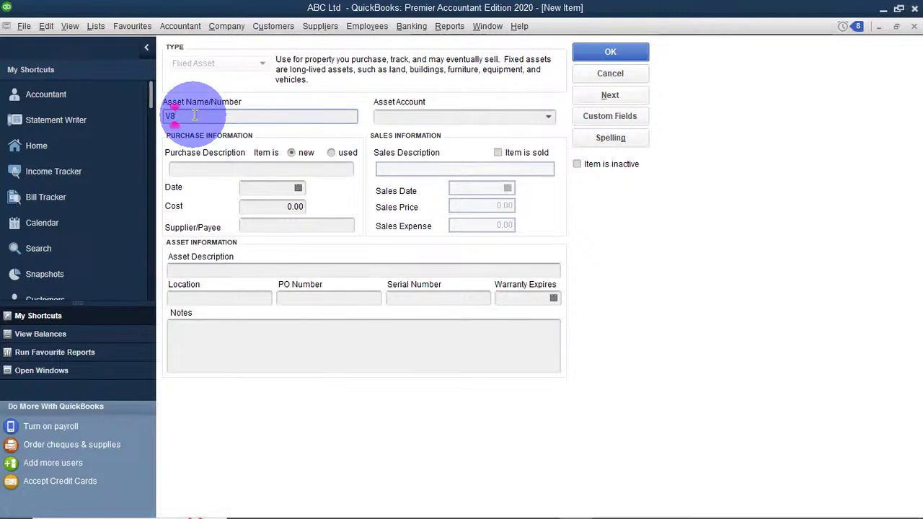
pyautogui.click(546, 117)
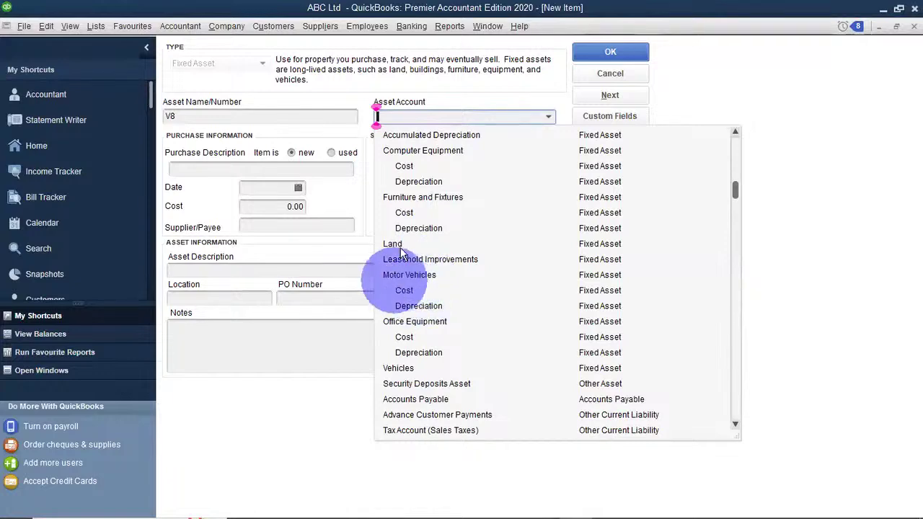
pyautogui.scroll(2, 470, 182)
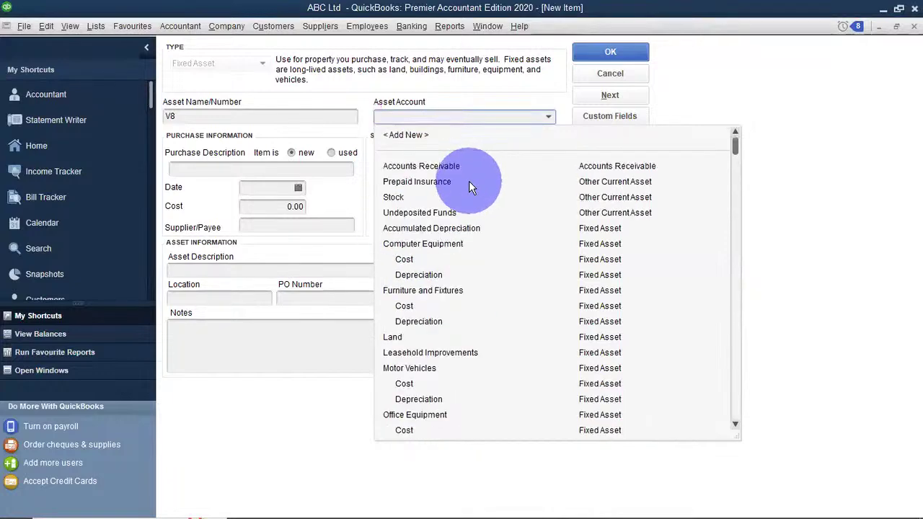
pyautogui.scroll(-3, 450, 274)
pyautogui.scroll(-9, 447, 268)
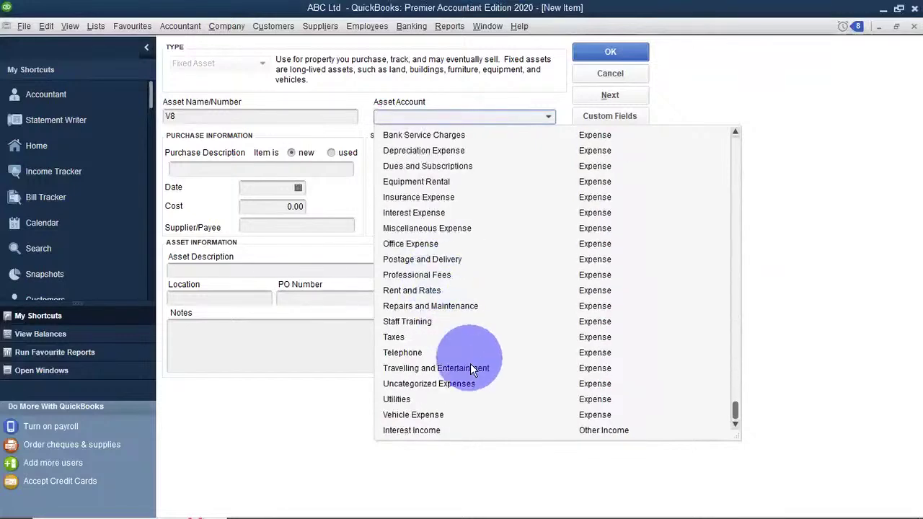
pyautogui.scroll(8, 473, 299)
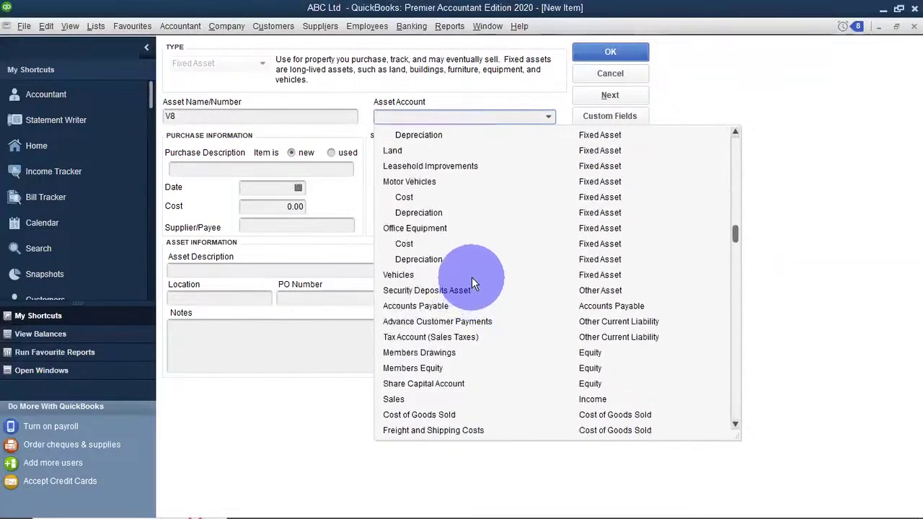
pyautogui.scroll(4, 472, 277)
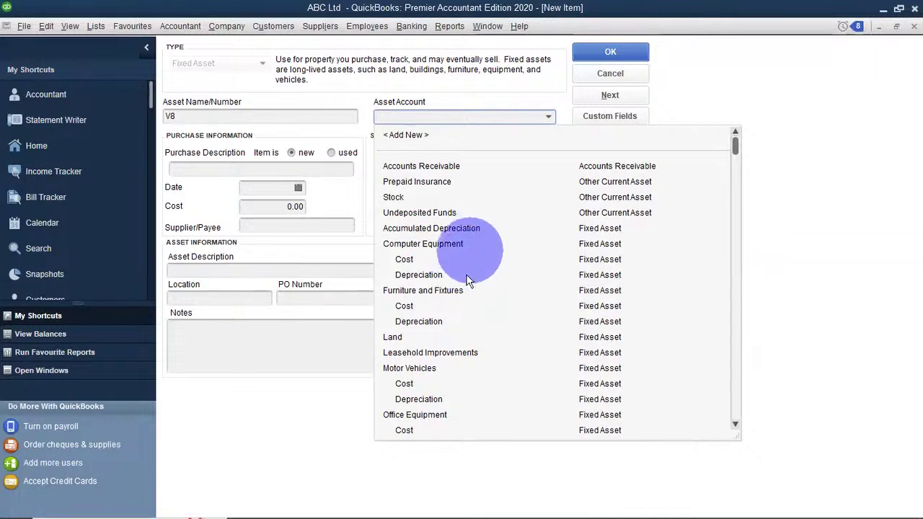
pyautogui.scroll(-1, 440, 310)
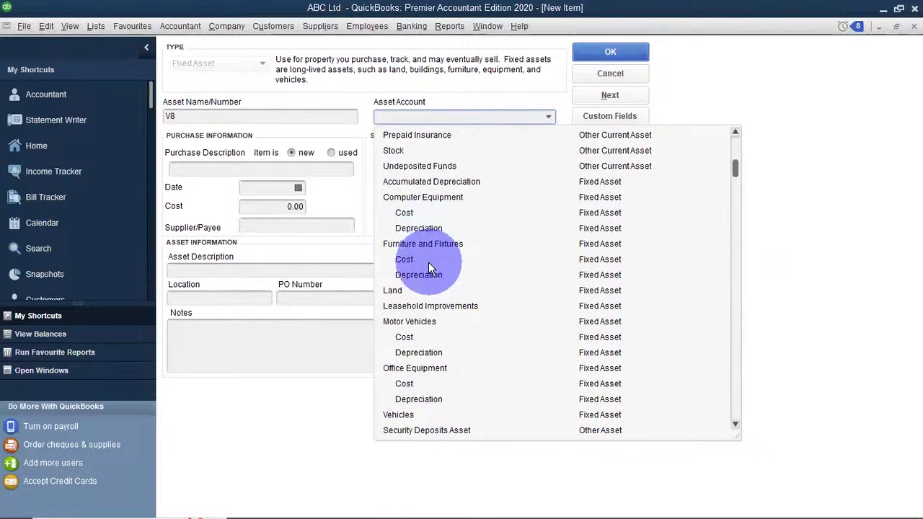
# Assign the V8 to Motor Vehicles:Cost, leaving it marked new and not sold.
pyautogui.click(405, 339)
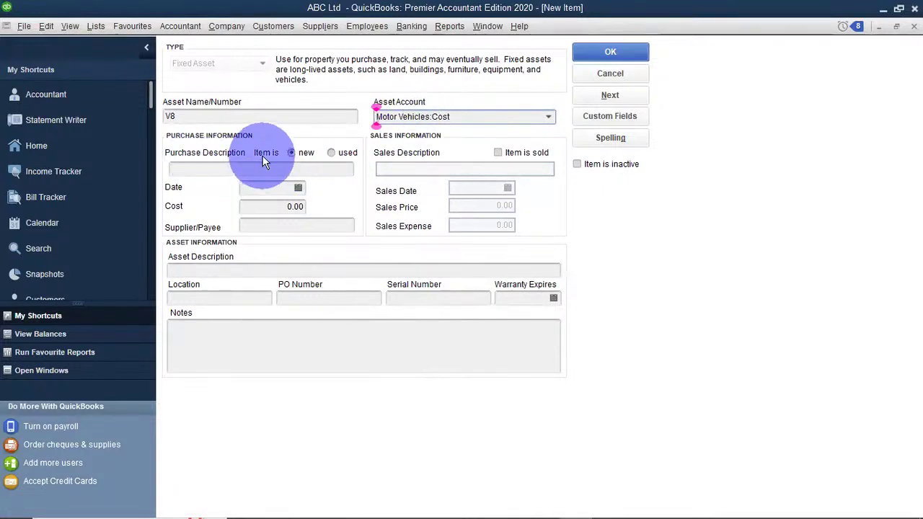
pyautogui.click(331, 152)
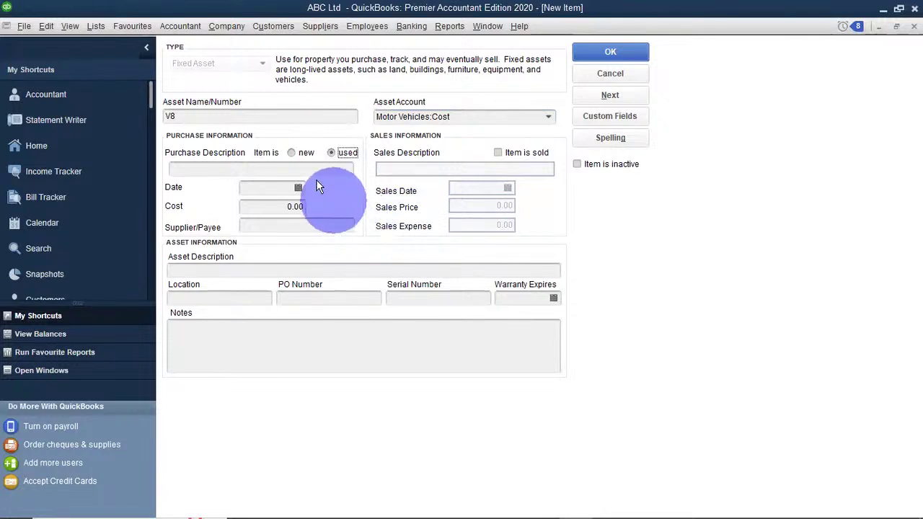
pyautogui.click(291, 154)
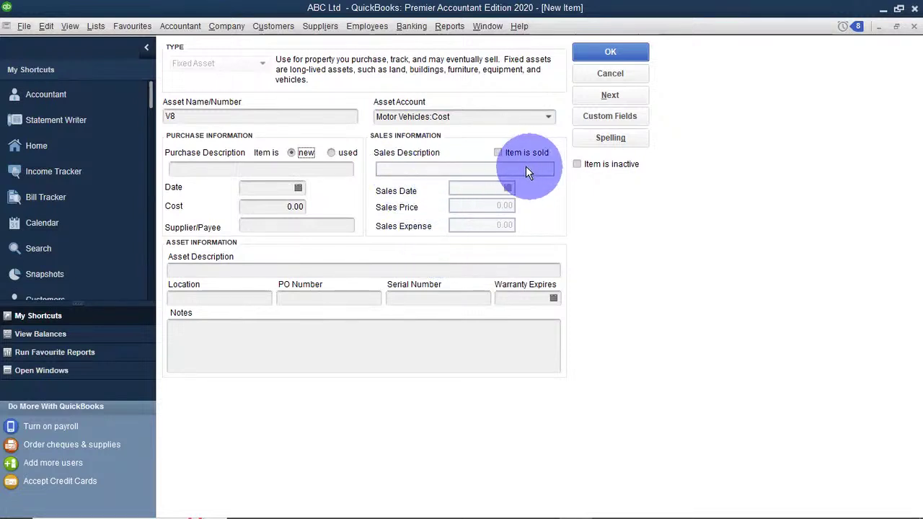
pyautogui.click(497, 154)
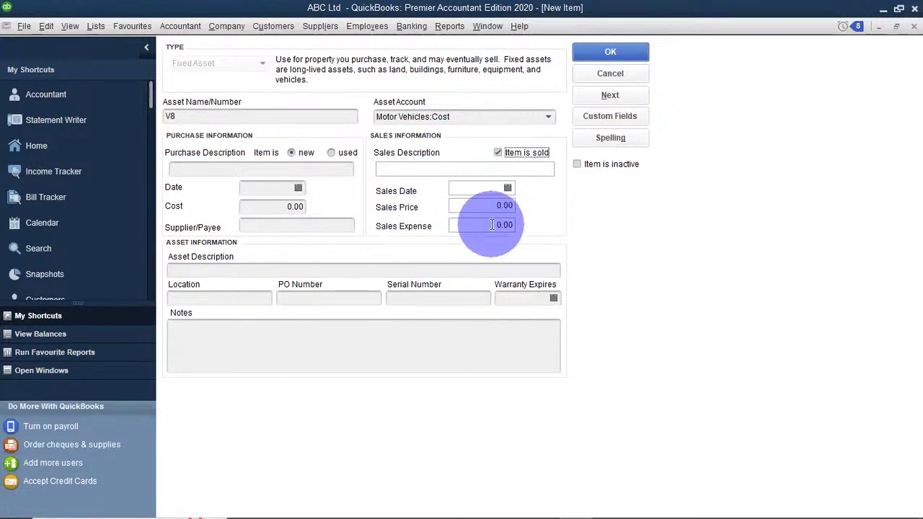
pyautogui.click(496, 153)
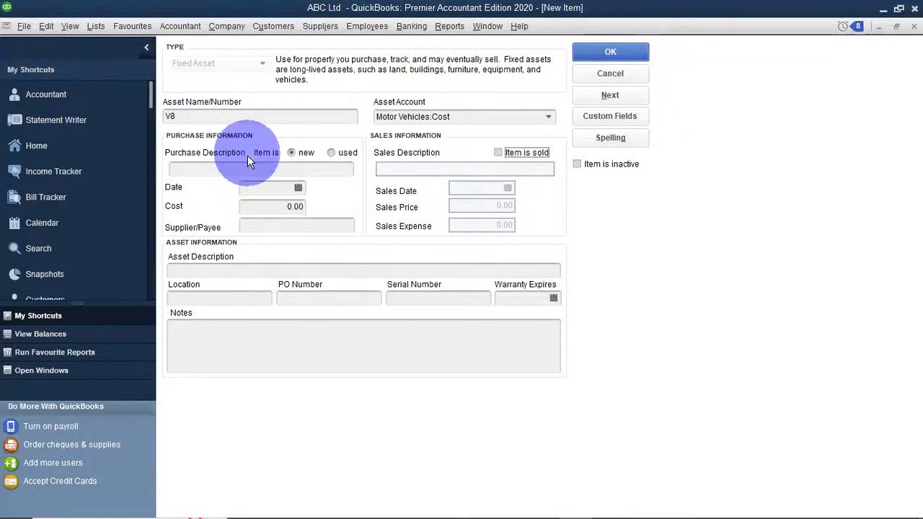
# Make the V8's purchase description read 'Black V8 3000cc'.
pyautogui.click(235, 171)
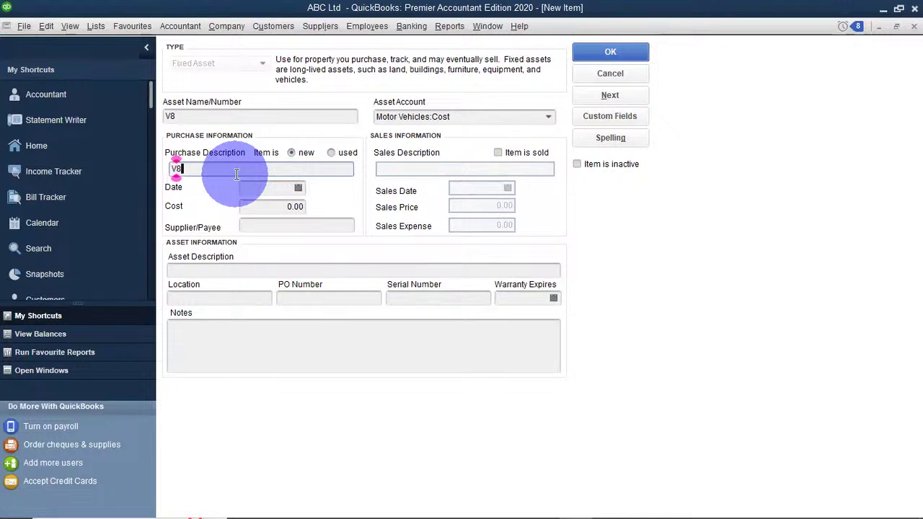
pyautogui.write('3000')
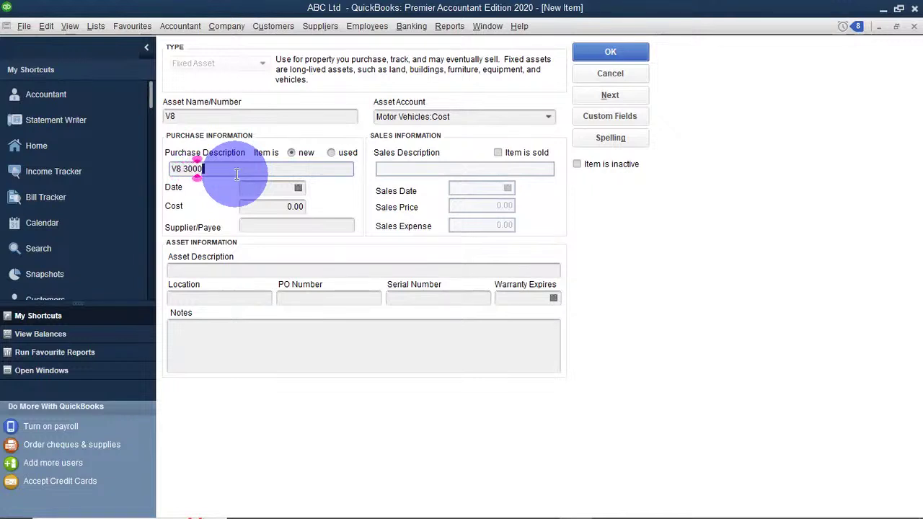
pyautogui.write('cc')
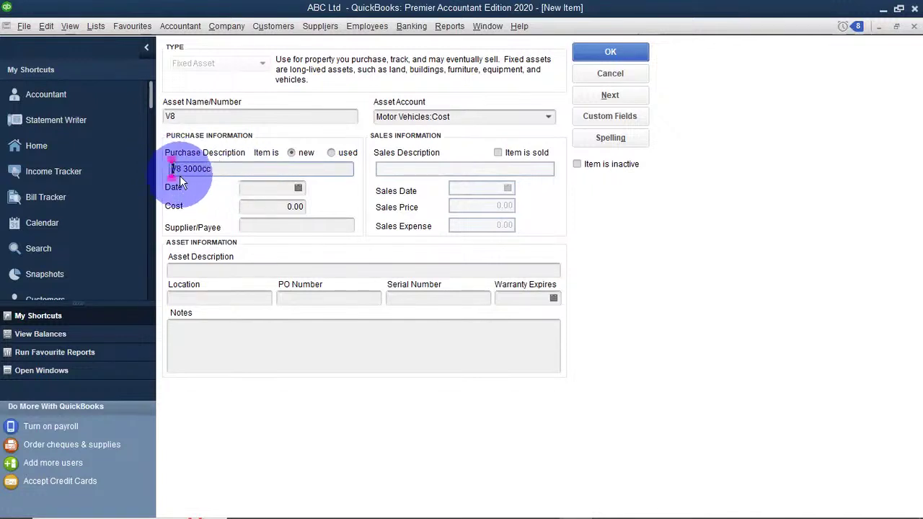
pyautogui.write('Blac')
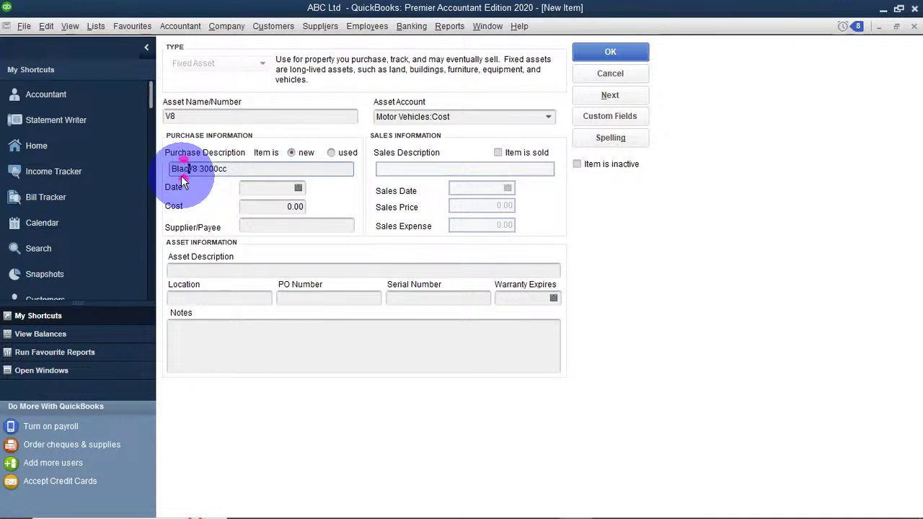
pyautogui.write('k')
pyautogui.click(238, 170)
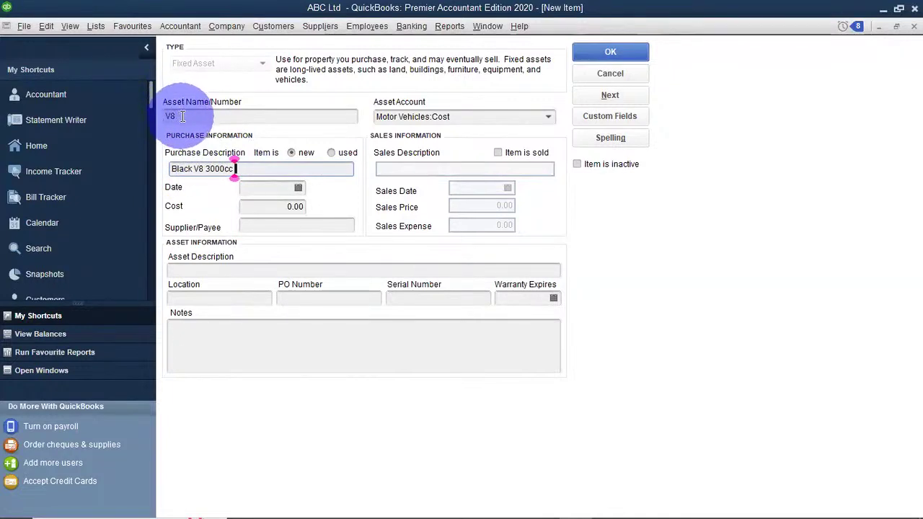
pyautogui.moveTo(235, 169); pyautogui.dragTo(176, 168)
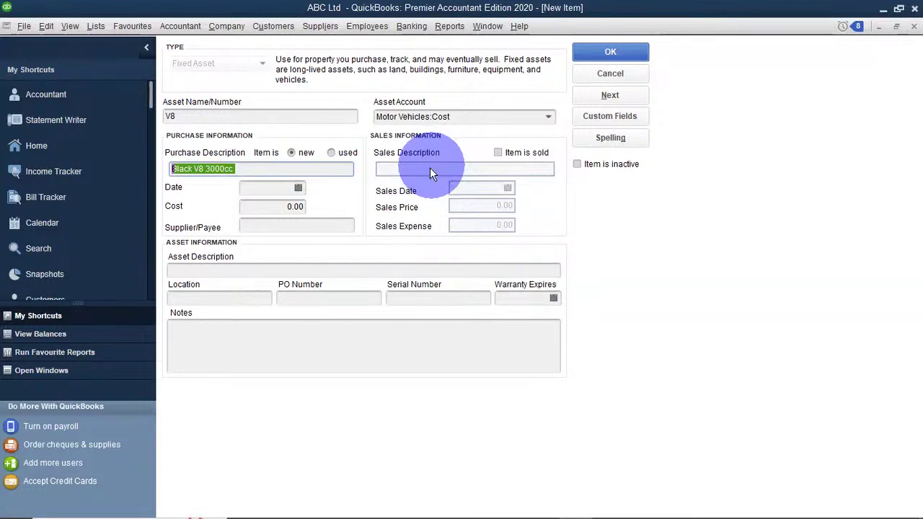
pyautogui.click(260, 167)
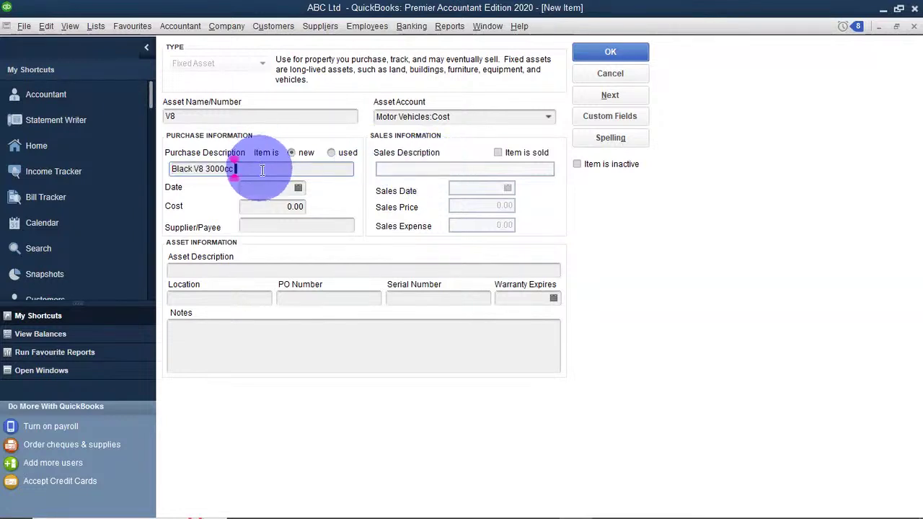
pyautogui.click(270, 187)
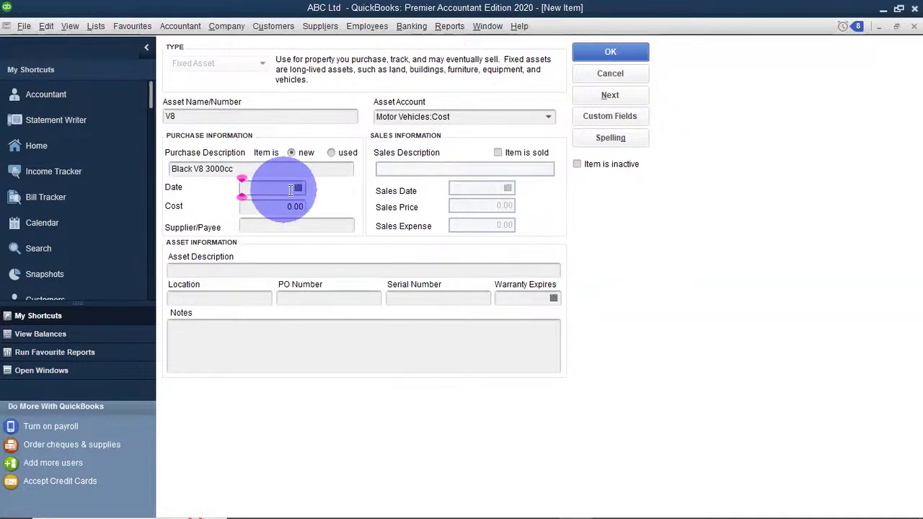
# Pick 01/01/2022 as the V8's purchase date from the calendar.
pyautogui.click(299, 188)
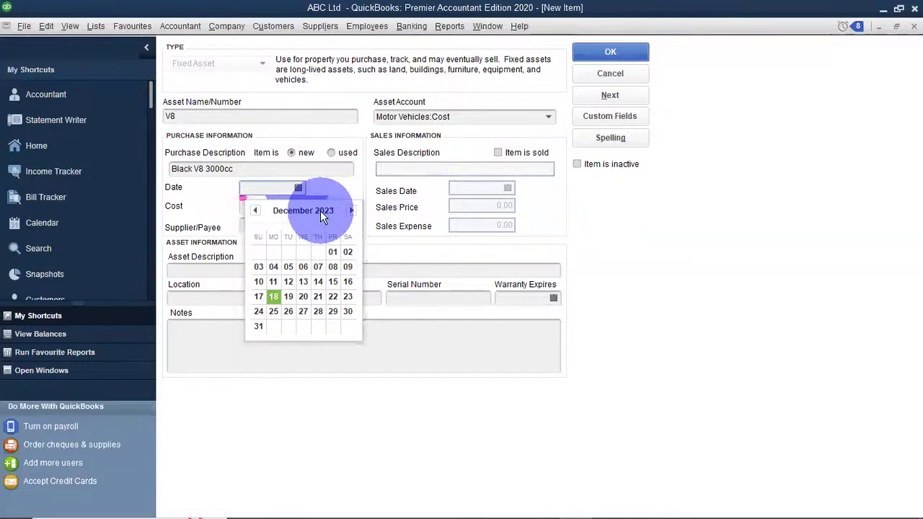
pyautogui.click(256, 210)
pyautogui.click(256, 211)
pyautogui.click(255, 211)
pyautogui.click(256, 210)
pyautogui.click(256, 210)
pyautogui.click(256, 210)
pyautogui.click(256, 211)
pyautogui.click(256, 210)
pyautogui.click(256, 210)
pyautogui.click(256, 211)
pyautogui.click(256, 210)
pyautogui.click(256, 210)
pyautogui.click(256, 210)
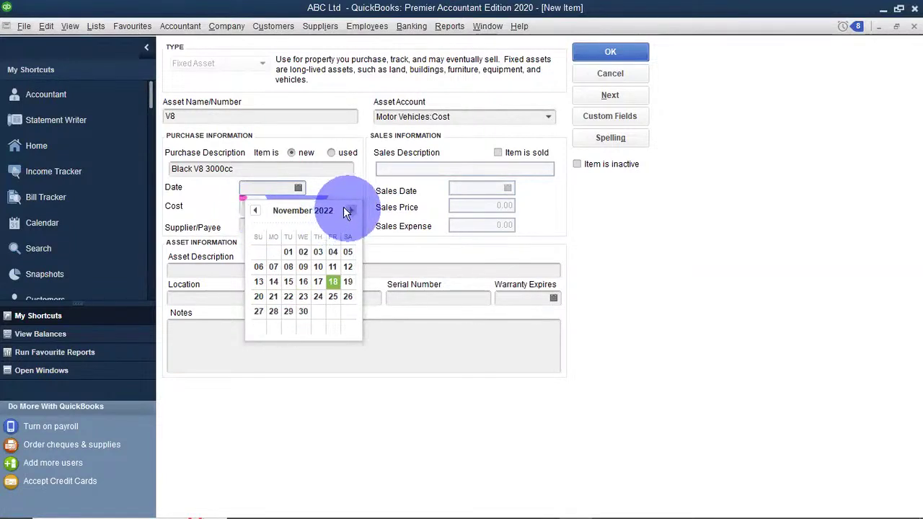
pyautogui.click(256, 210)
pyautogui.click(256, 211)
pyautogui.click(256, 211)
pyautogui.click(256, 211)
pyautogui.click(256, 210)
pyautogui.click(256, 211)
pyautogui.click(256, 210)
pyautogui.click(256, 211)
pyautogui.click(257, 211)
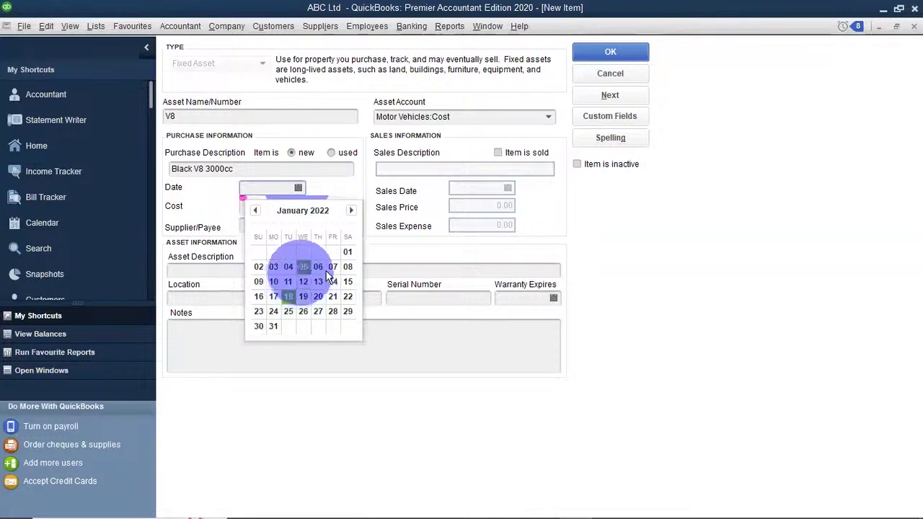
pyautogui.click(348, 256)
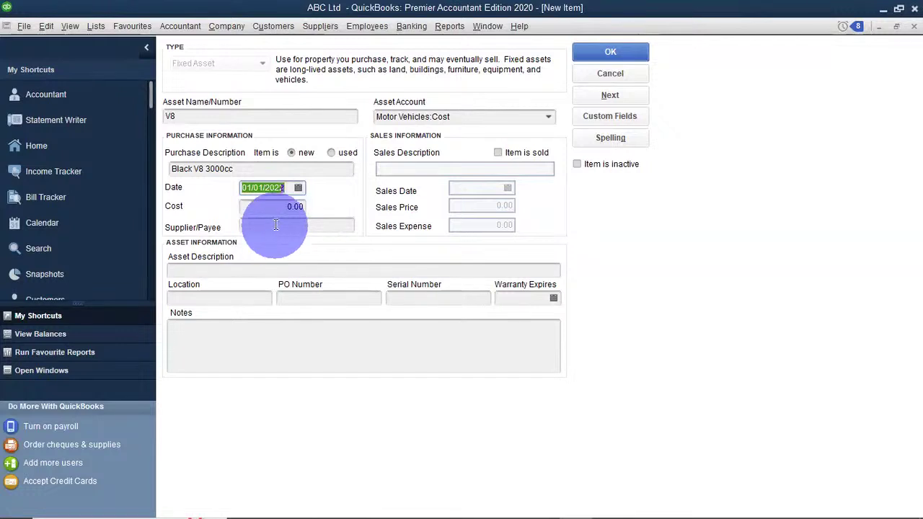
# Enter a purchase cost of 5,000,000.00 and supplier German Motors Ltd.
pyautogui.click(288, 206)
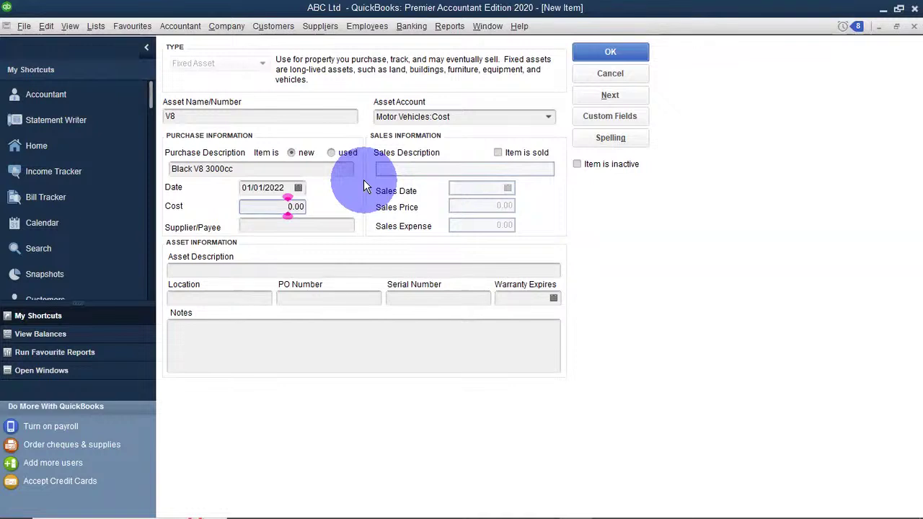
pyautogui.write('5000000')
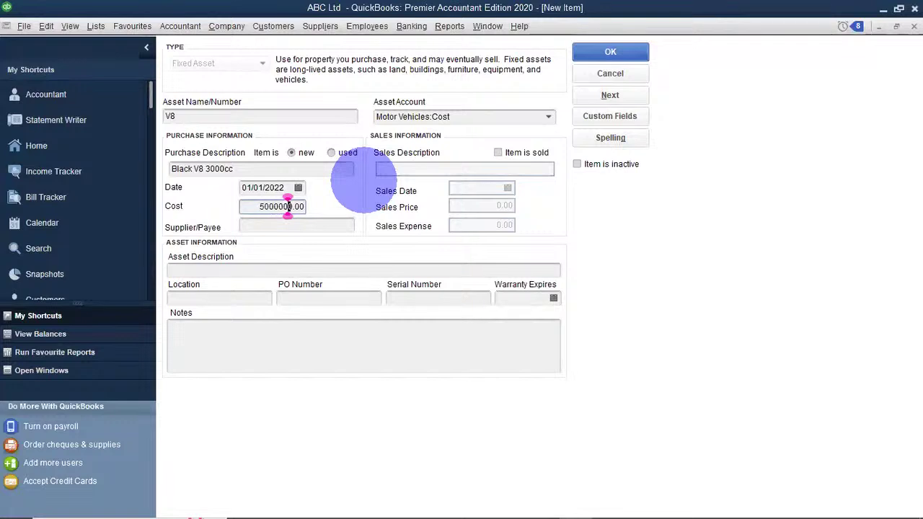
pyautogui.click(313, 225)
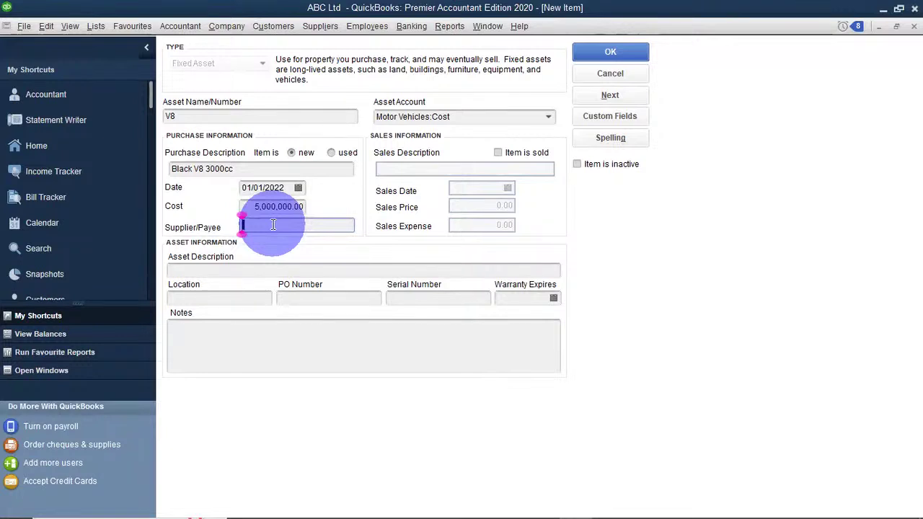
pyautogui.write('German Motors Ltd')
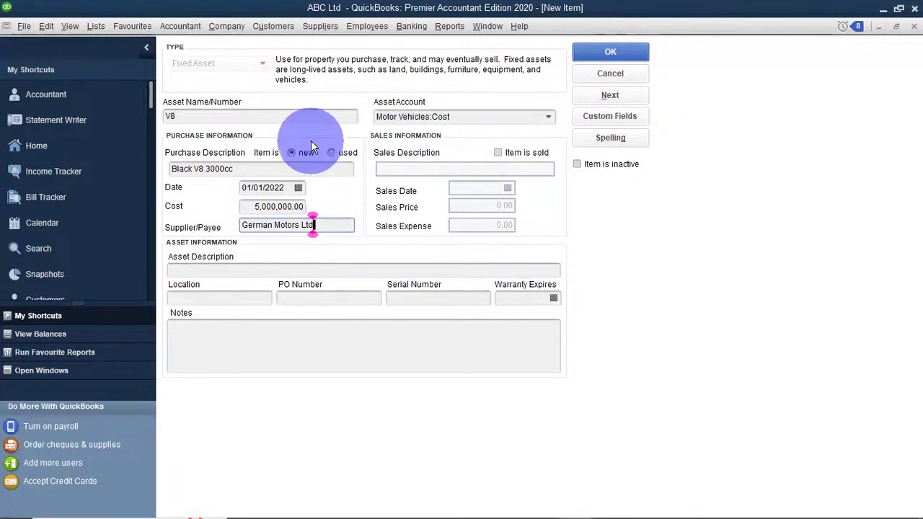
pyautogui.click(238, 271)
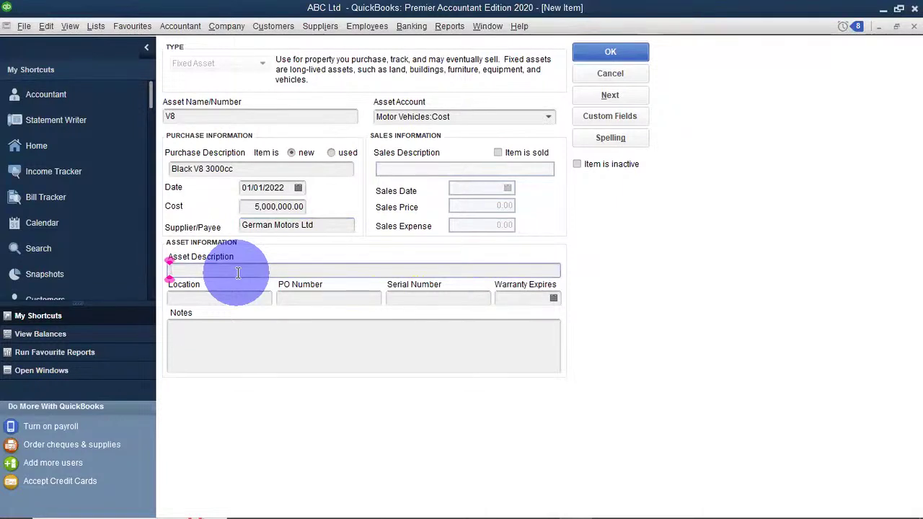
# Paste 'Black V8 3000cc' from the purchase description into the asset description.
pyautogui.moveTo(233, 168); pyautogui.dragTo(172, 155)
pyautogui.hotkey('ctrl', 'c')
pyautogui.click(203, 271)
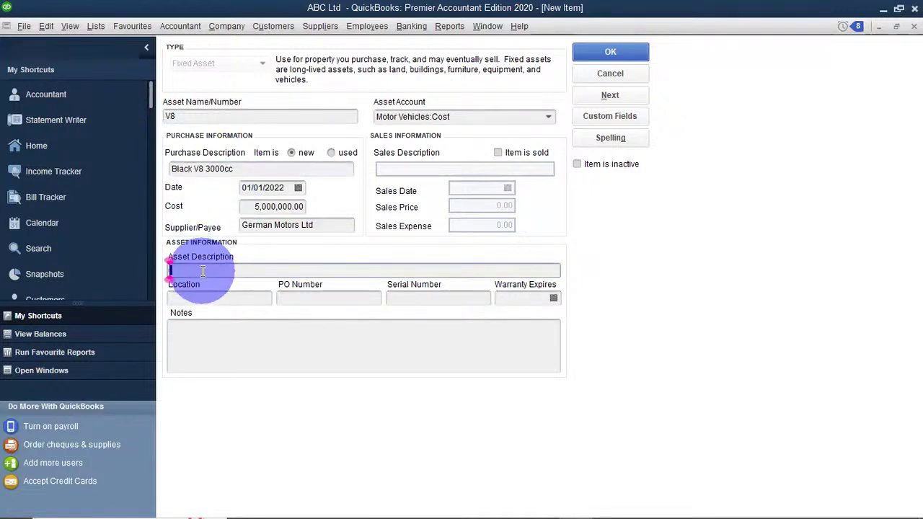
pyautogui.hotkey('ctrl', 'v')
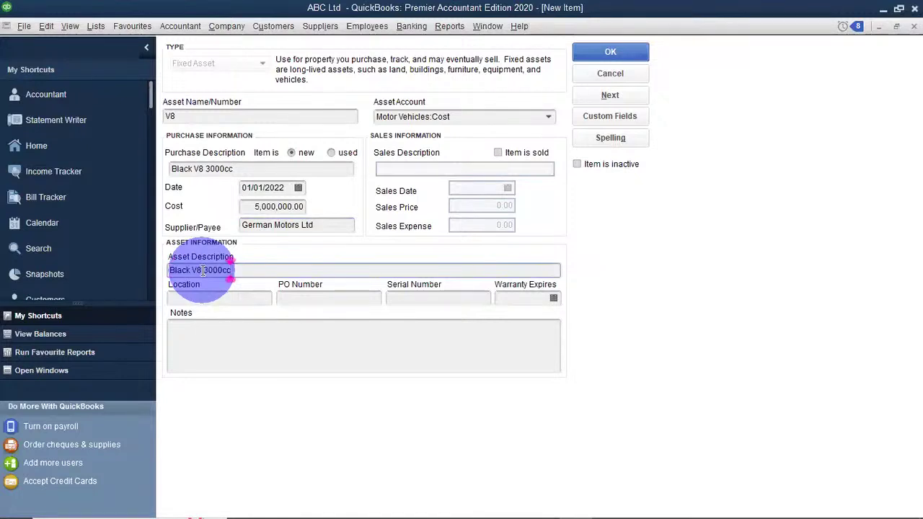
pyautogui.press('End')
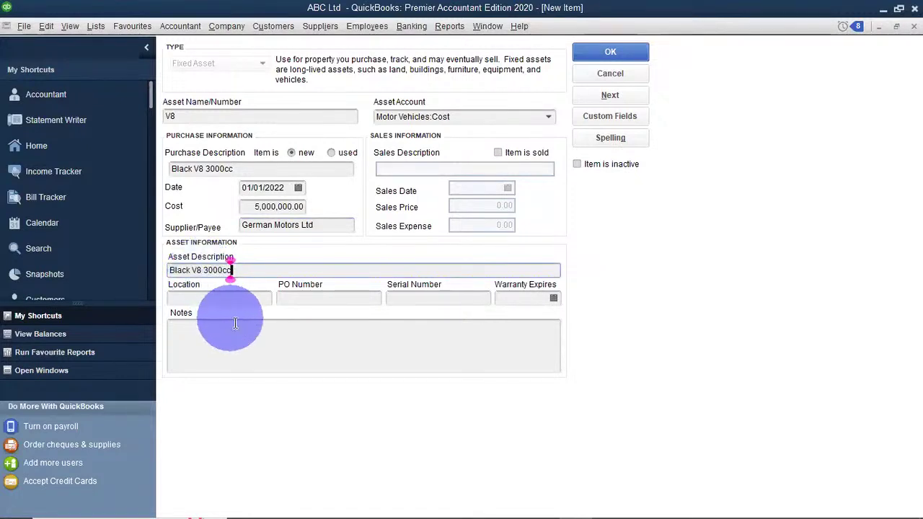
pyautogui.click(225, 301)
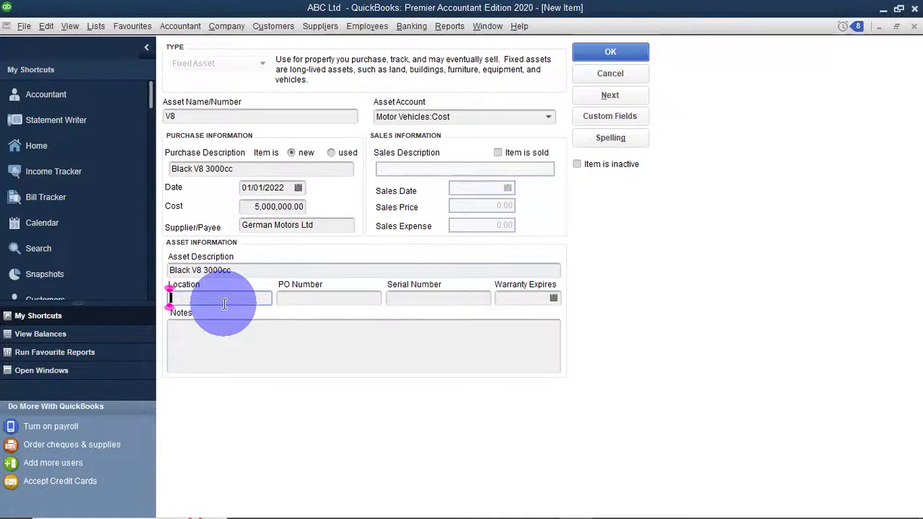
pyautogui.write('Locatio')
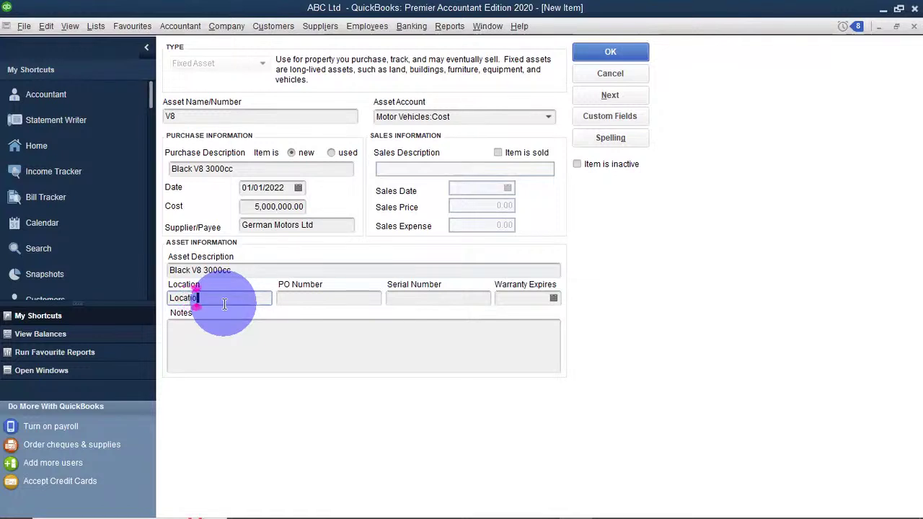
pyautogui.press('BackSpace')
pyautogui.press('BackSpace')
pyautogui.press('BackSpace')
pyautogui.press('BackSpace')
pyautogui.press('BackSpace')
pyautogui.press('BackSpace')
pyautogui.press('BackSpace')
pyautogui.write('Nakuru ')
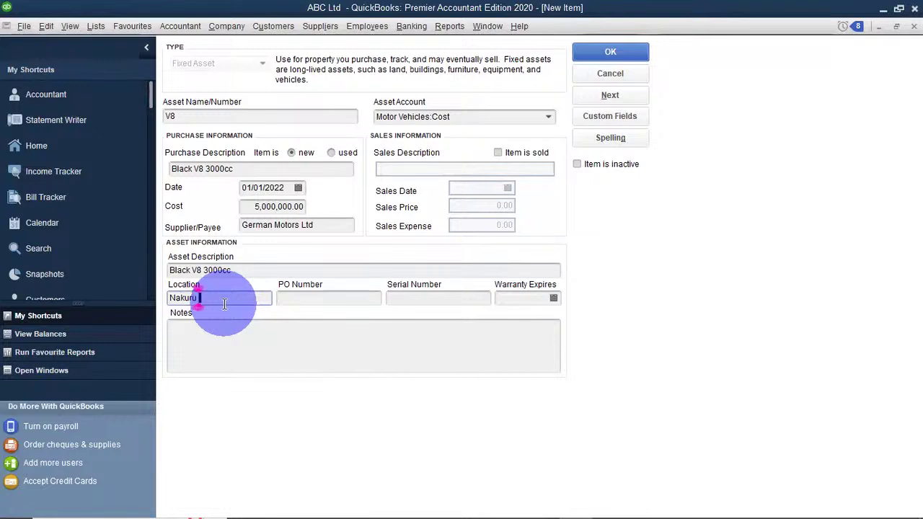
pyautogui.write('Branch')
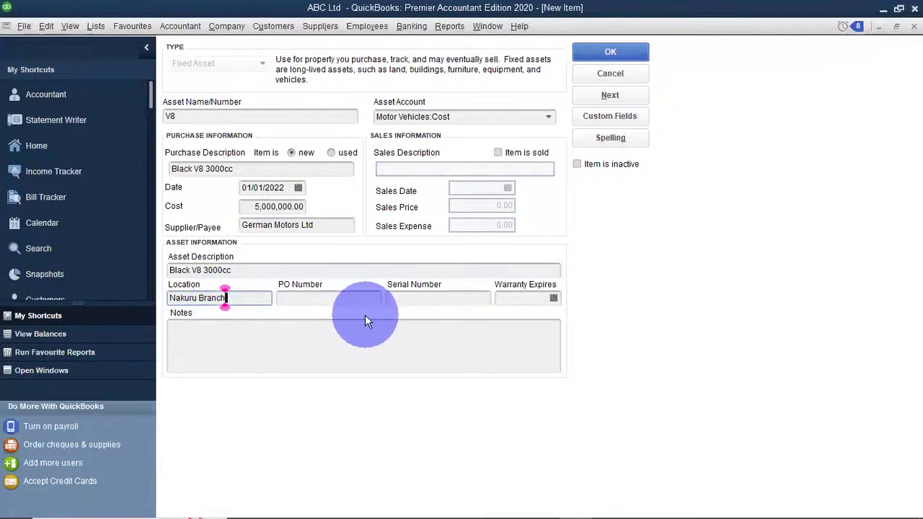
pyautogui.press('Tab')
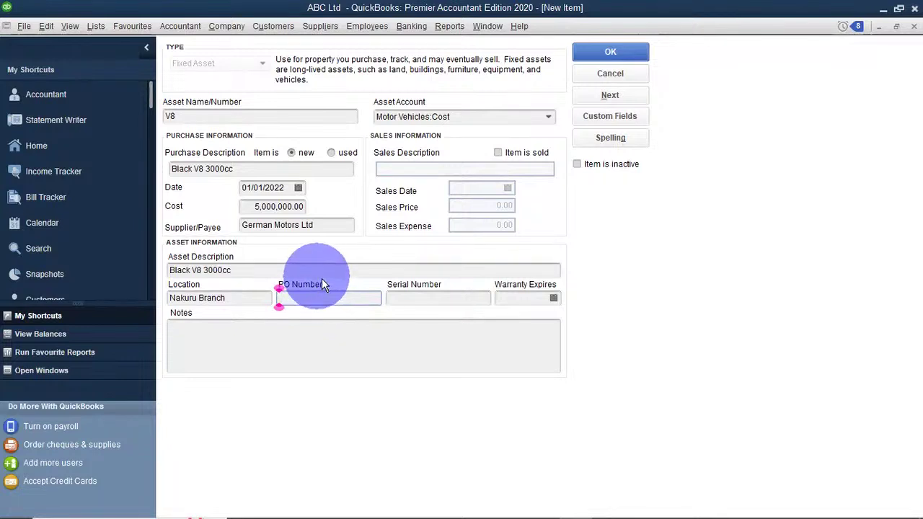
pyautogui.write('PO')
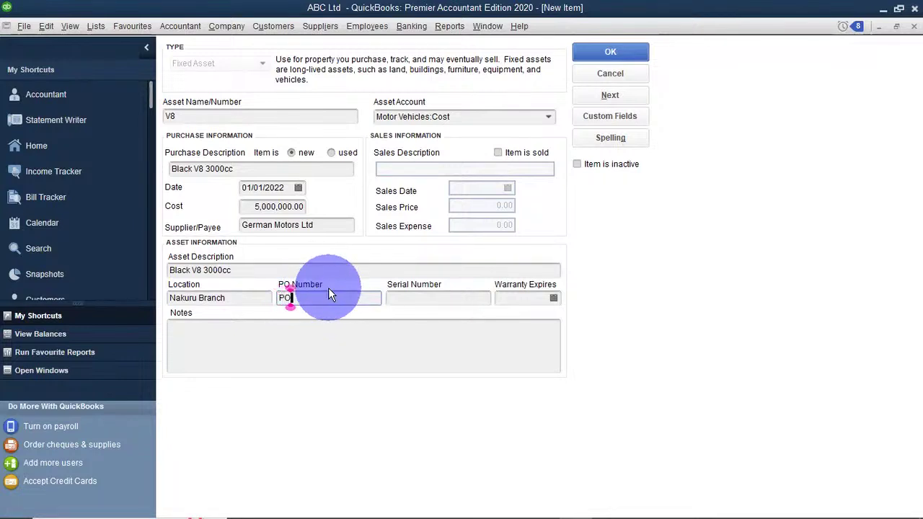
pyautogui.write('001')
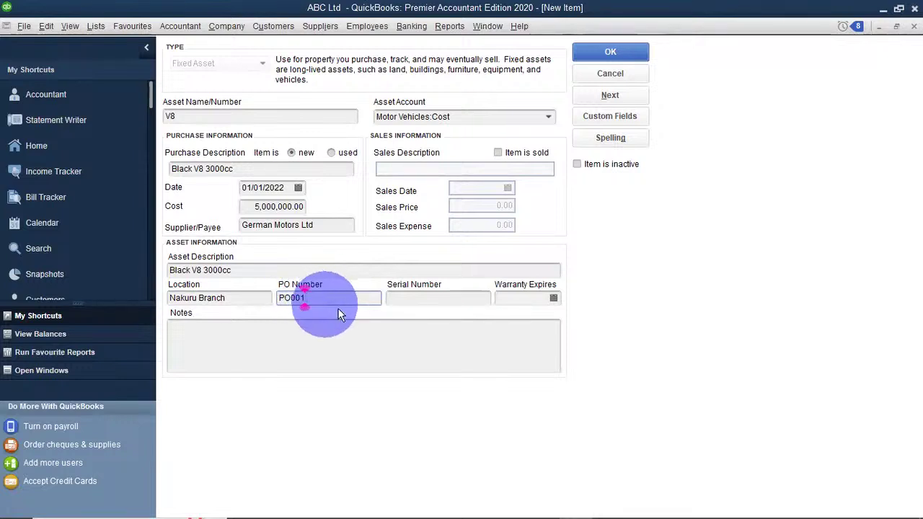
pyautogui.click(392, 298)
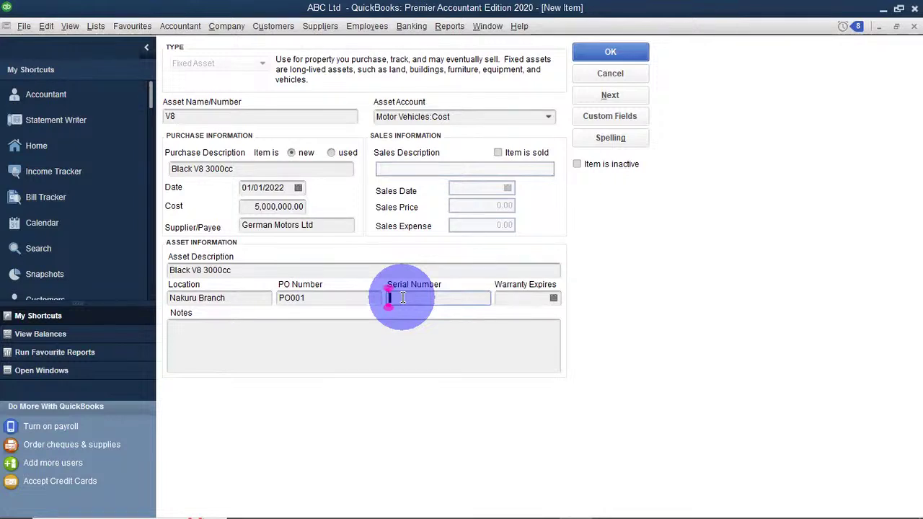
pyautogui.write('36739467864')
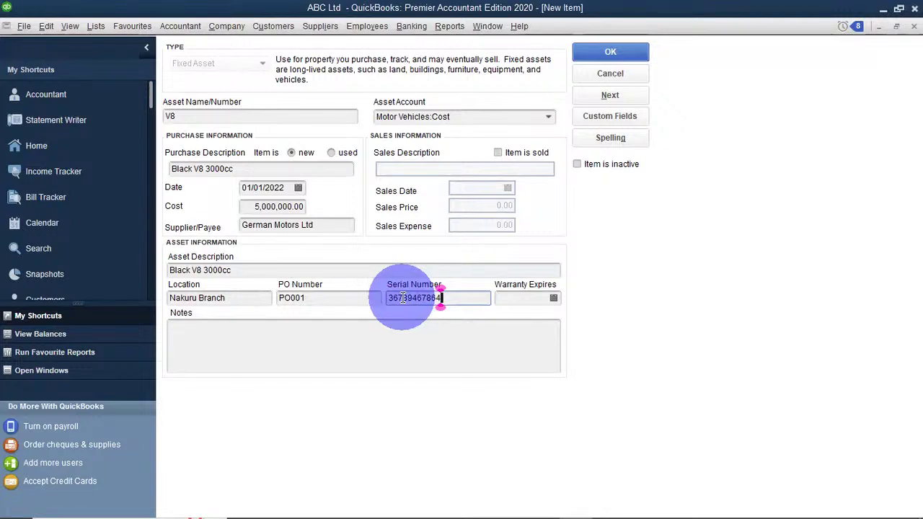
pyautogui.click(517, 298)
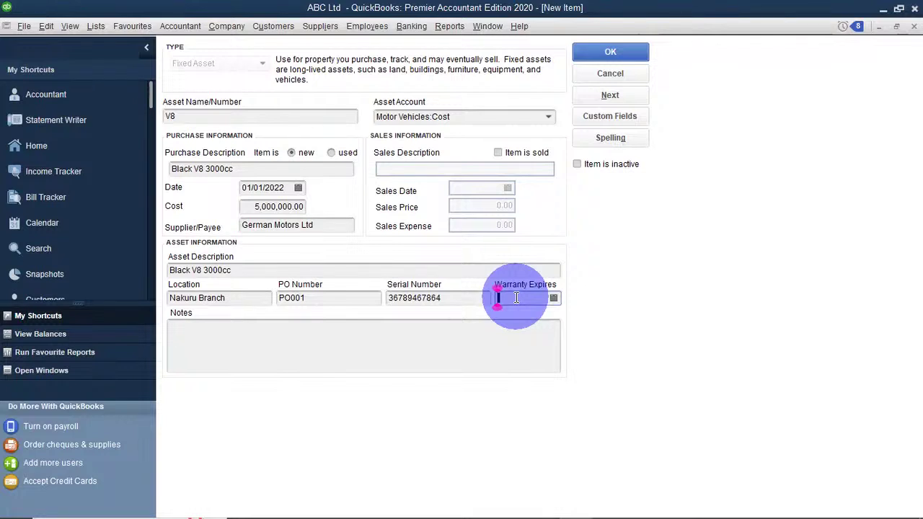
# Pick 12/31/2023 as the V8's warranty expiry date.
pyautogui.click(552, 298)
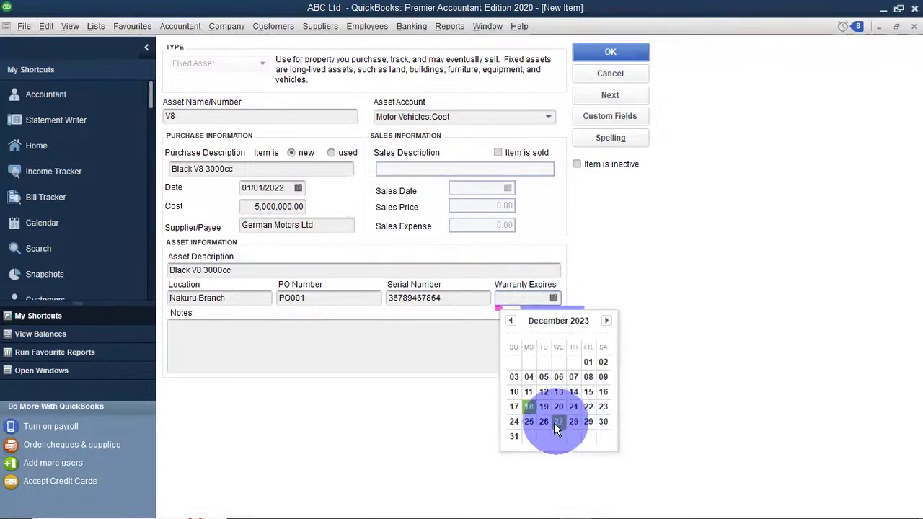
pyautogui.click(514, 437)
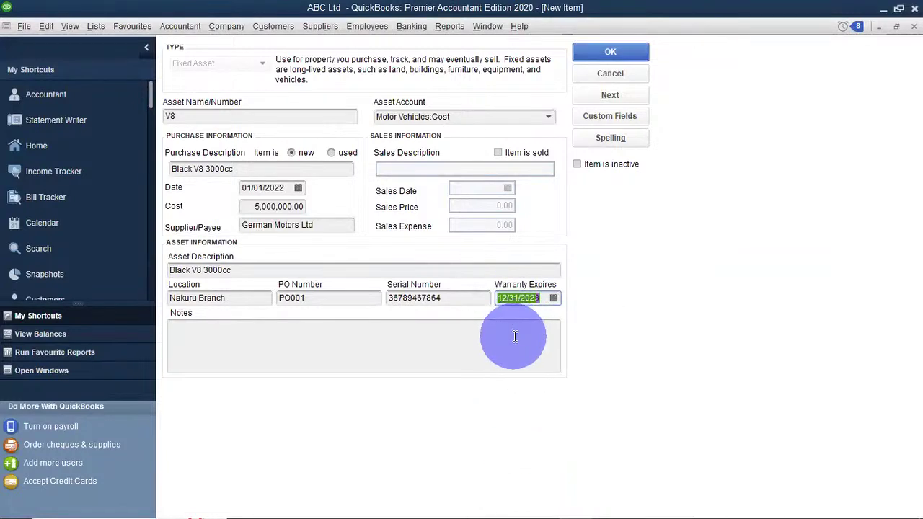
pyautogui.click(335, 365)
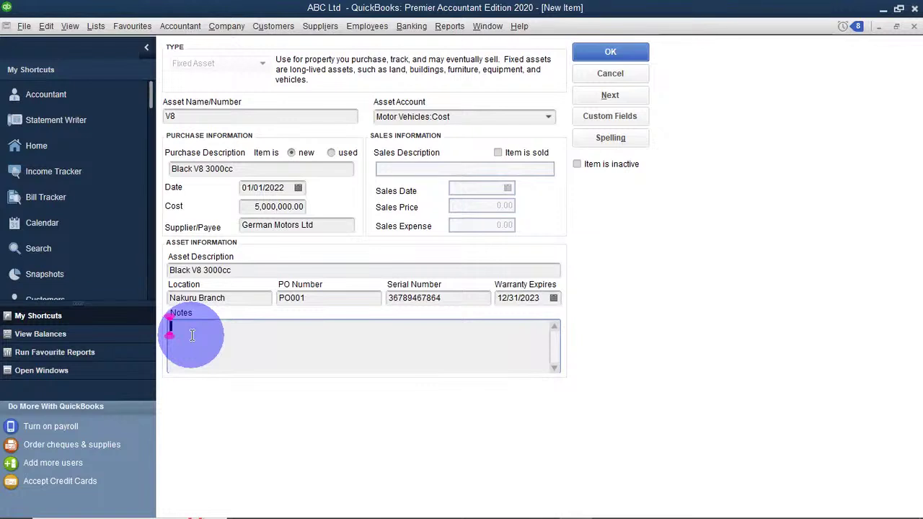
# Add the note 'Motor Vehicle bought for director's facilitation' and save the V8 with Next.
pyautogui.write('Motor Veg')
pyautogui.press('BackSpace')
pyautogui.write('hicle bought f')
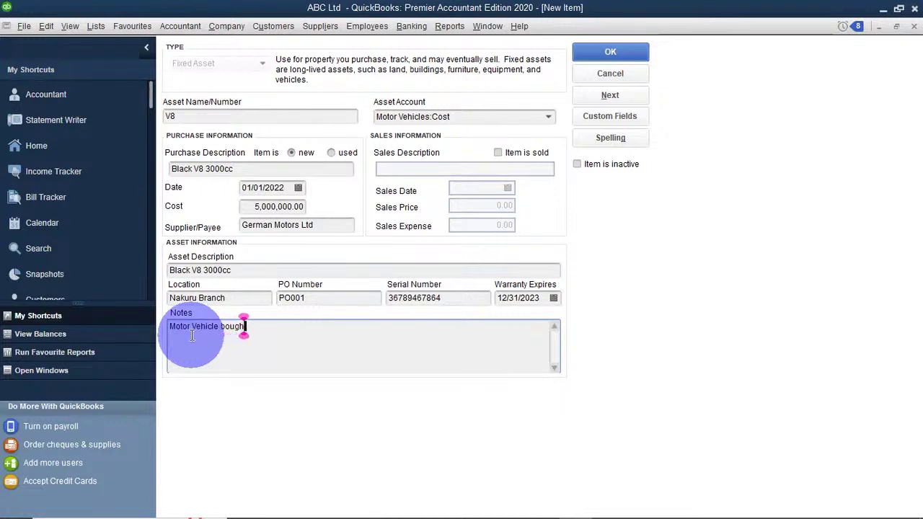
pyautogui.write('or di')
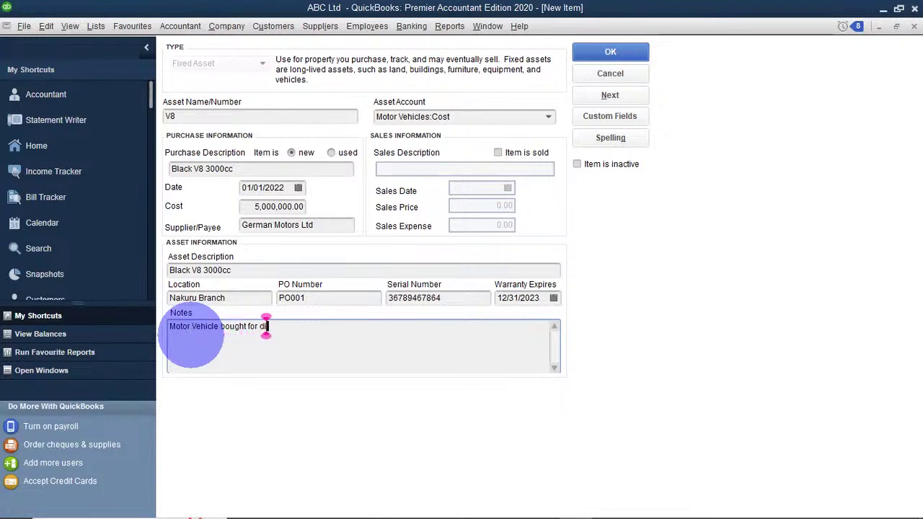
pyautogui.write('rectors')
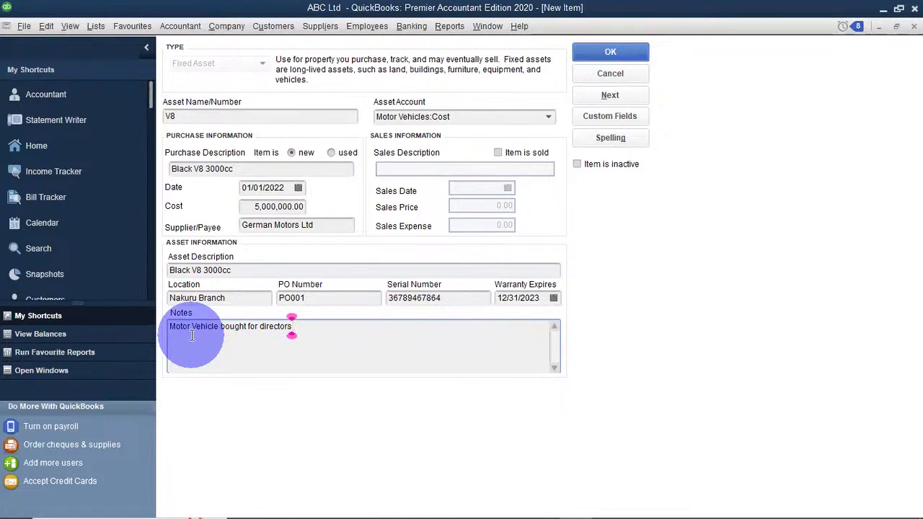
pyautogui.write("'")
pyautogui.write('ci')
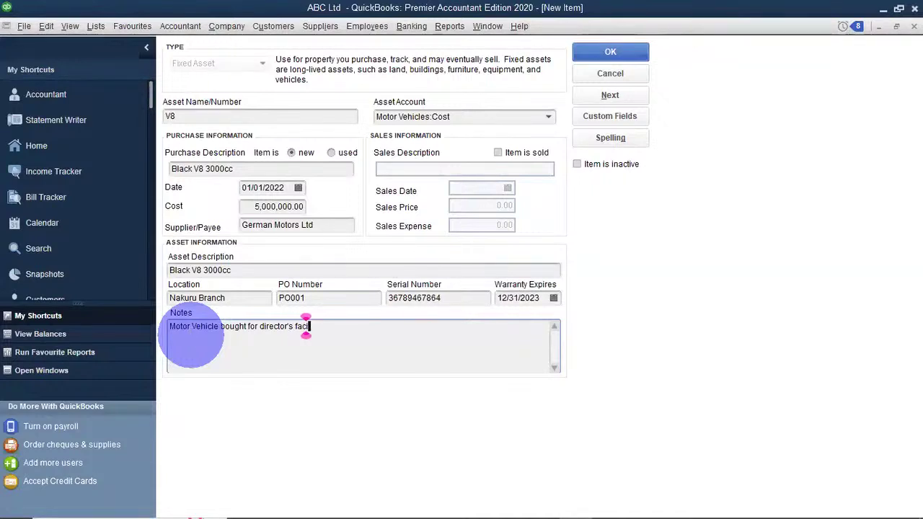
pyautogui.write('litation')
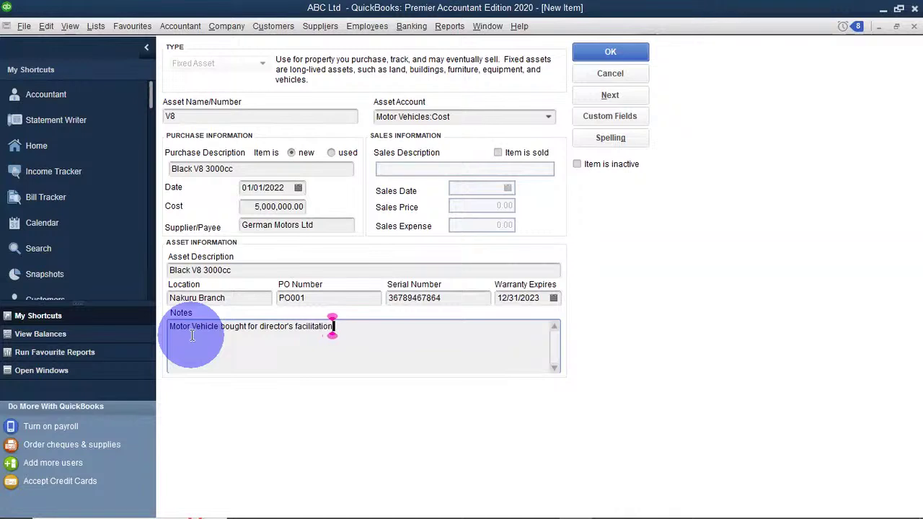
pyautogui.click(235, 358)
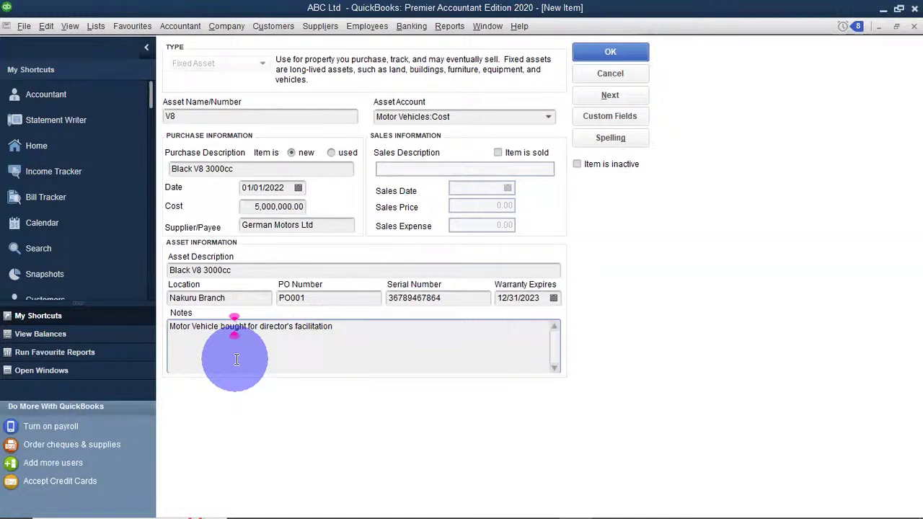
pyautogui.click(612, 96)
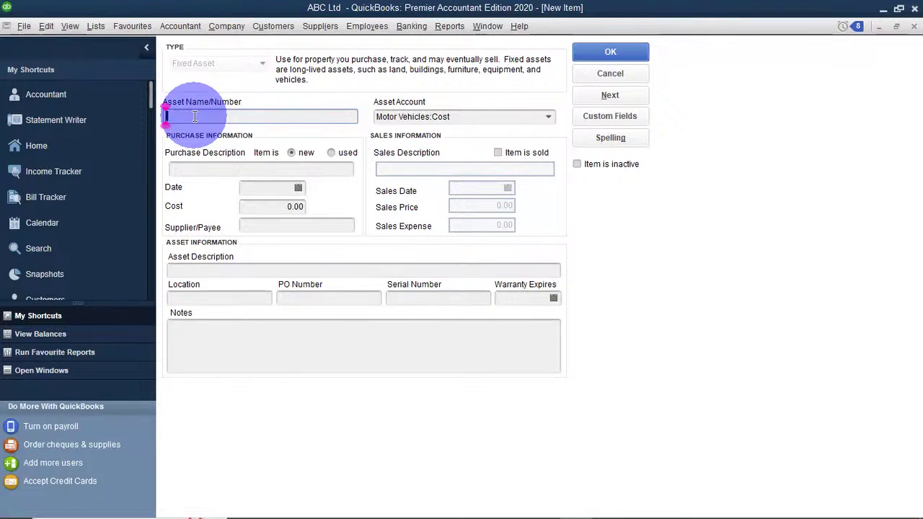
# Enter 'Chairs' as the Asset Name/Number and confirm the account stays Motor Vehicles:Cost.
pyautogui.write('Chairs')
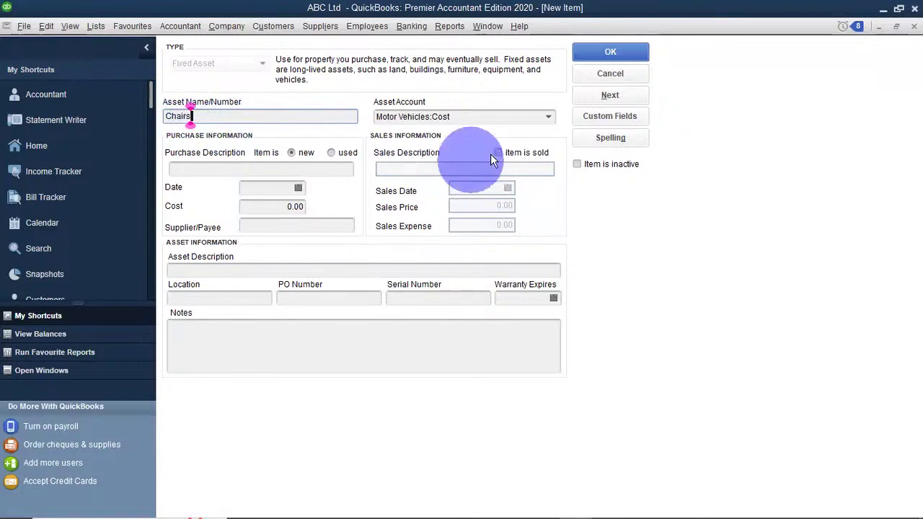
pyautogui.click(543, 119)
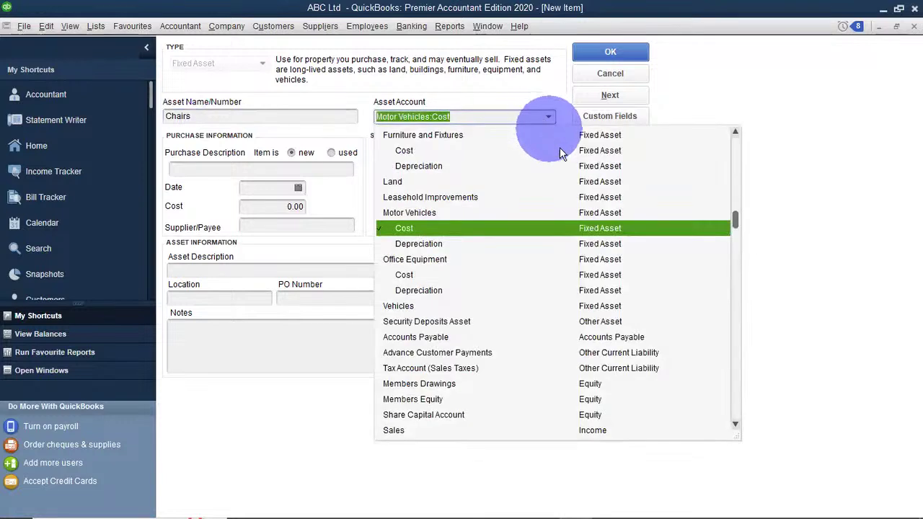
pyautogui.click(796, 134)
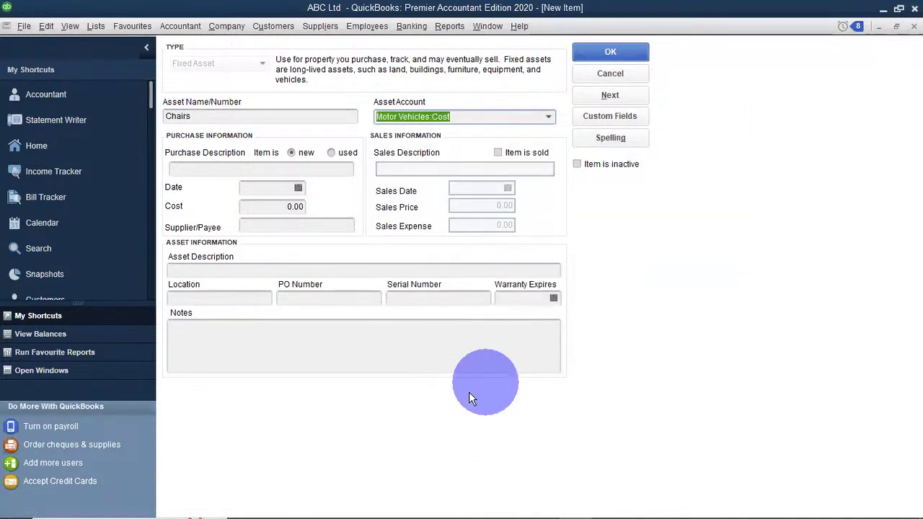
pyautogui.click(517, 217)
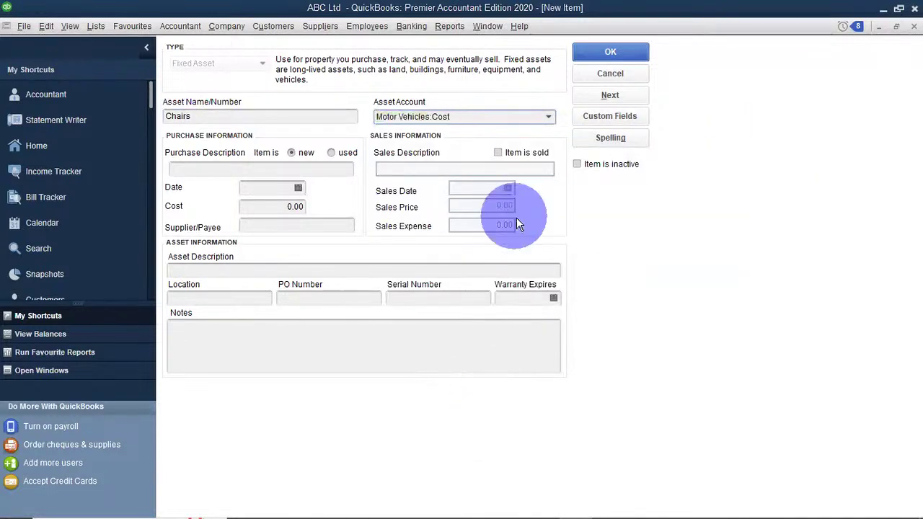
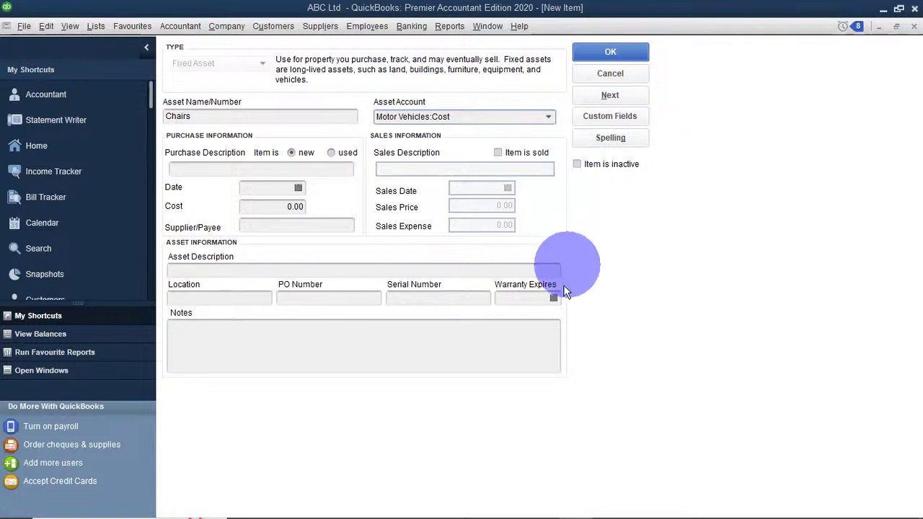
# Change the Chairs asset account from Motor Vehicles:Cost to Furniture and Fixtures:Cost.
pyautogui.click(533, 296)
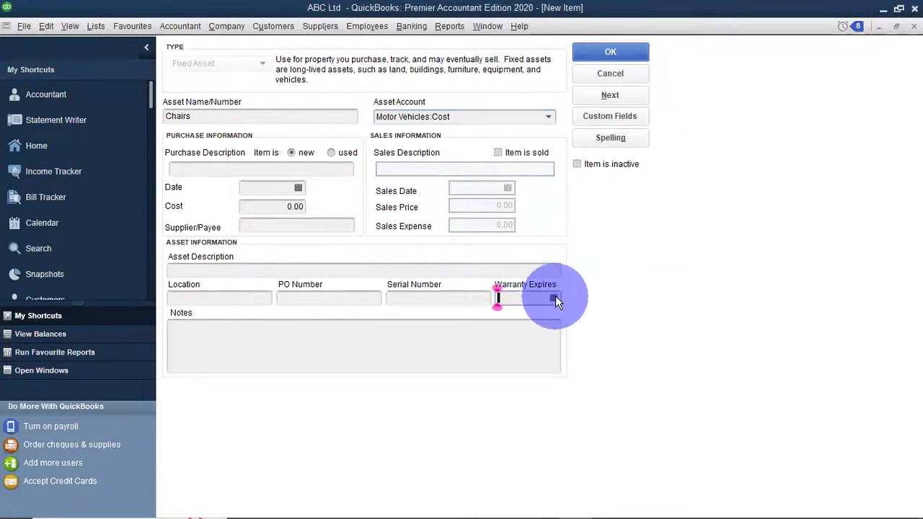
pyautogui.click(278, 341)
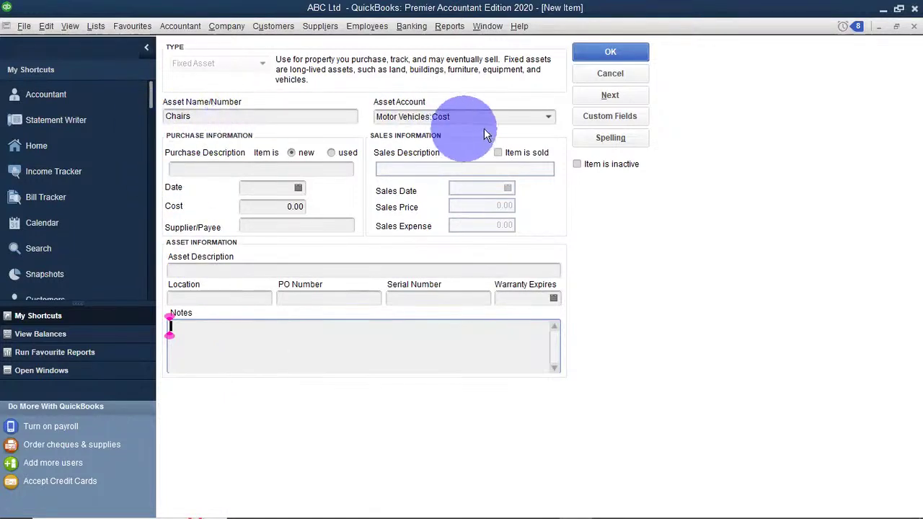
pyautogui.click(545, 119)
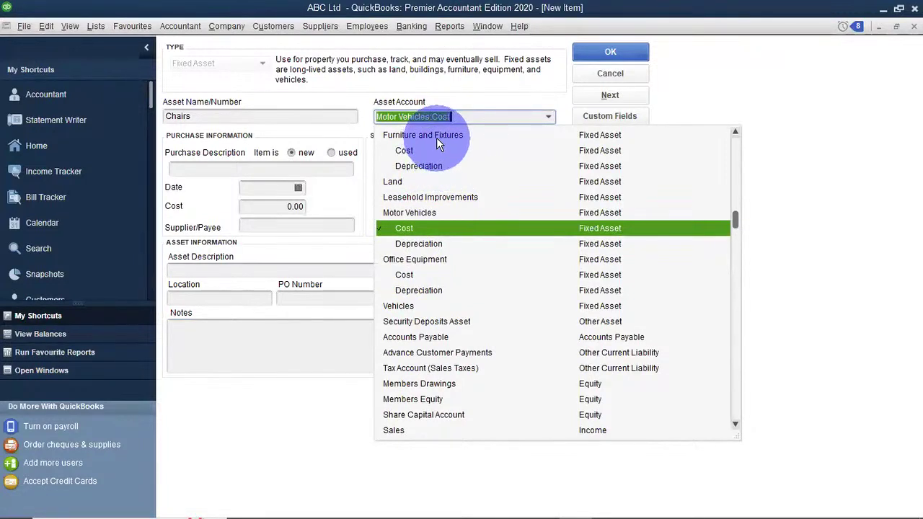
pyautogui.click(413, 152)
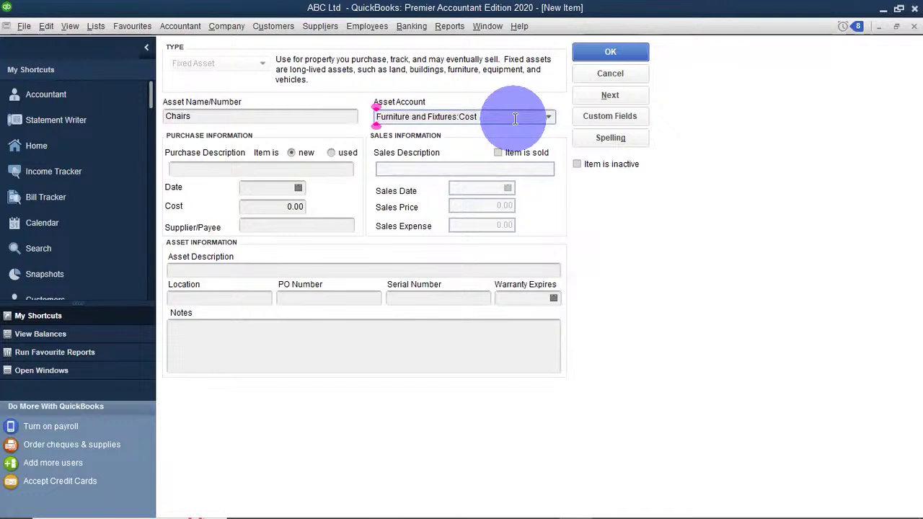
pyautogui.click(271, 166)
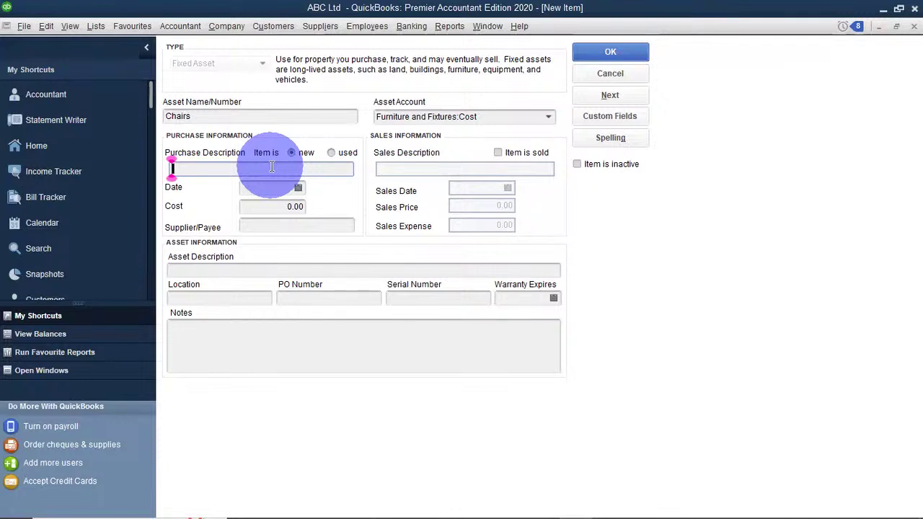
# Enter '3-Seater Black Leather Sofa' as both purchase and asset description.
pyautogui.write('Black')
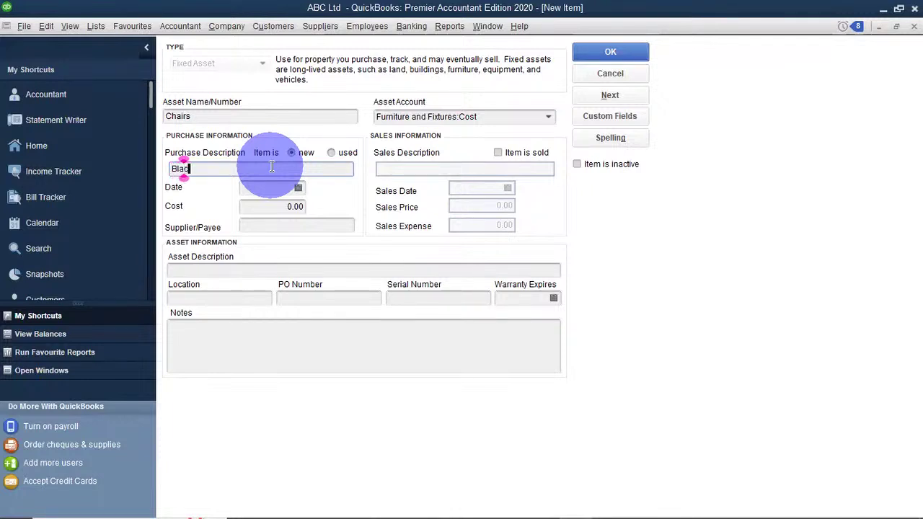
pyautogui.press('BackSpace')
pyautogui.press('BackSpace')
pyautogui.press('BackSpace')
pyautogui.press('BackSpace')
pyautogui.press('BackSpace')
pyautogui.write('3-Seater ')
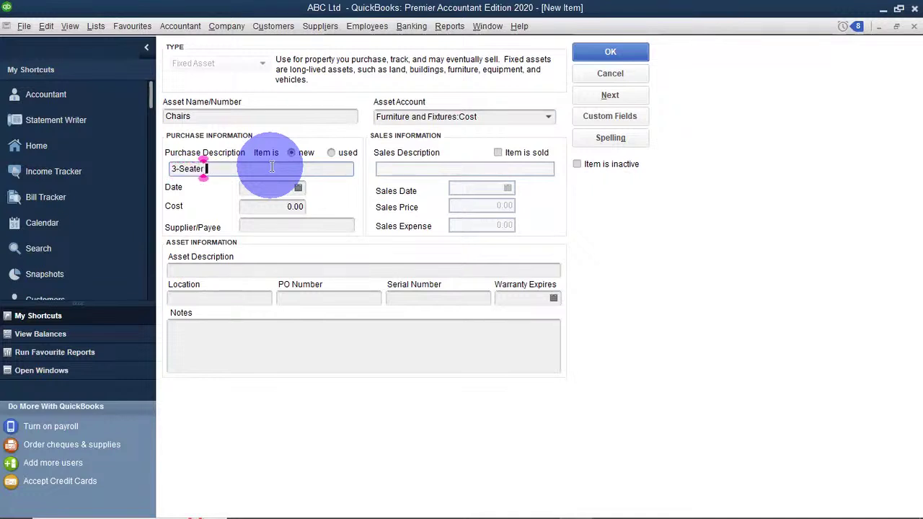
pyautogui.write('Black')
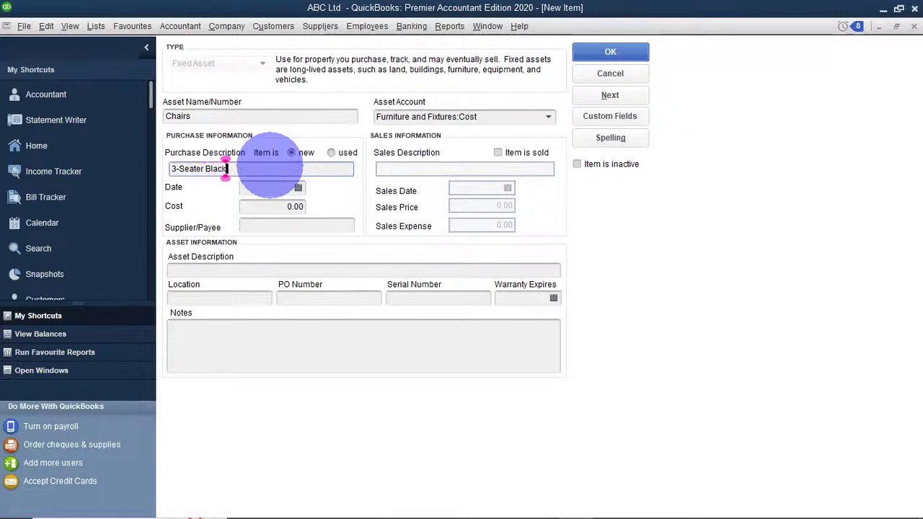
pyautogui.write(' Leather Sof')
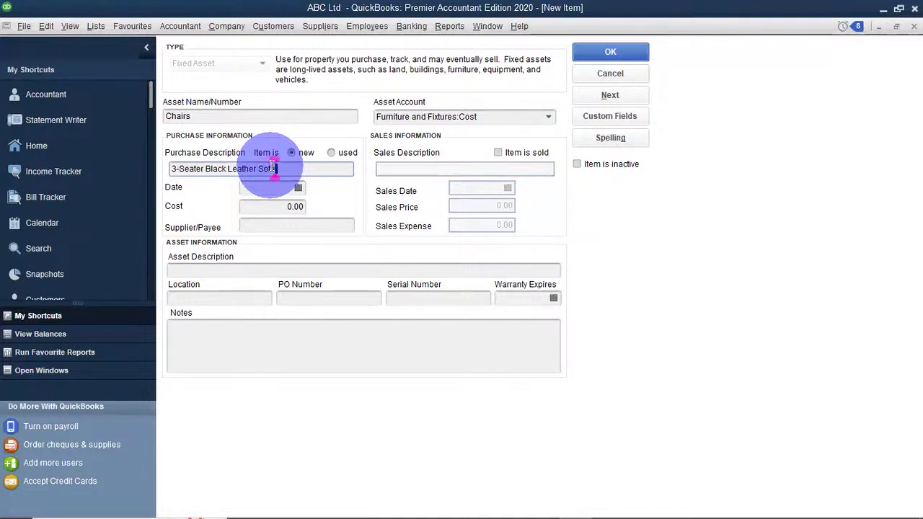
pyautogui.write('a')
pyautogui.moveTo(279, 168); pyautogui.dragTo(171, 160)
pyautogui.hotkey('ctrl', 'c')
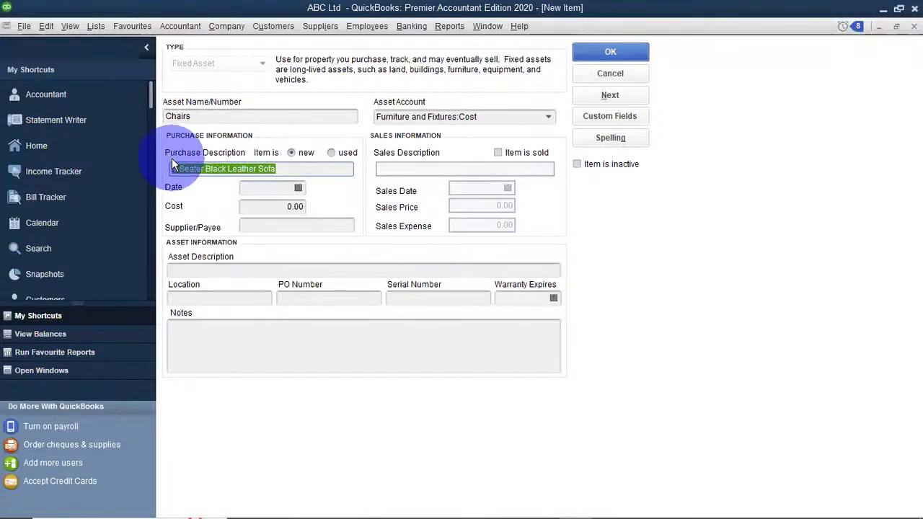
pyautogui.click(208, 269)
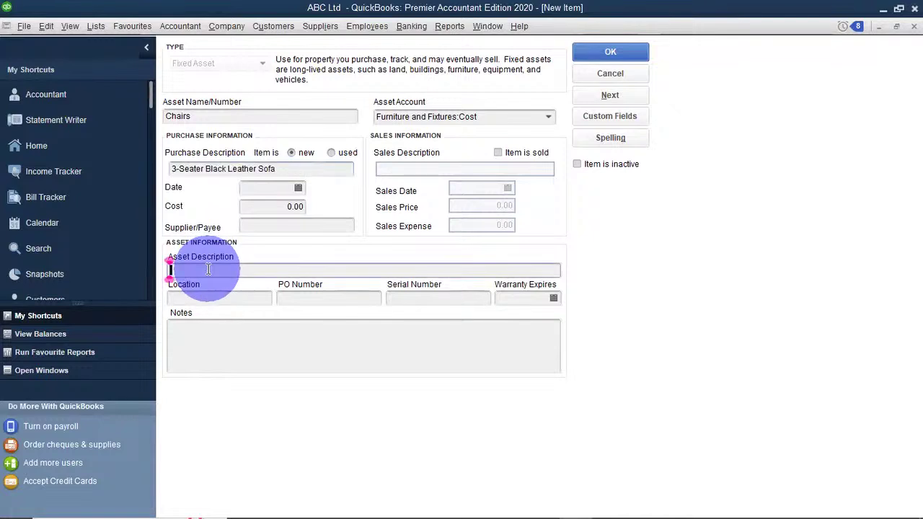
pyautogui.hotkey('ctrl', 'v')
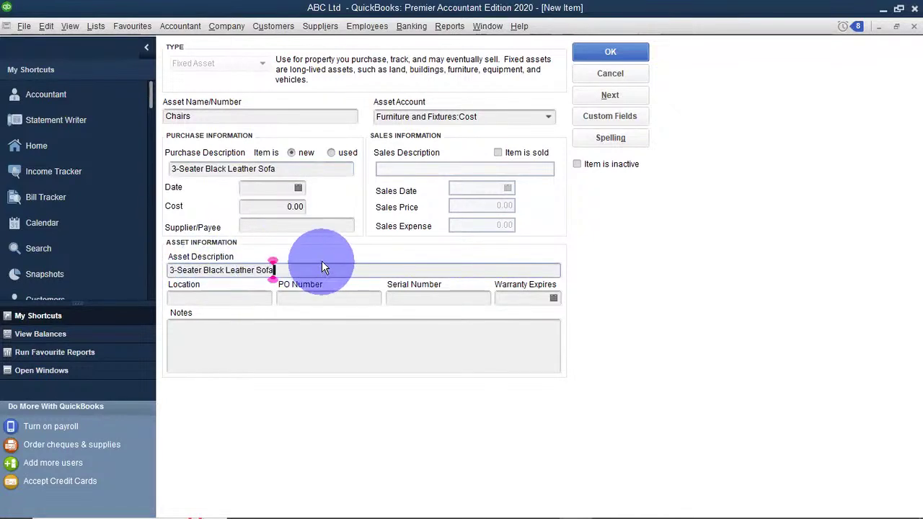
# Set purchase date 12/18/2023, cost 500,000 and supplier FFE Furnitures.
pyautogui.click(298, 189)
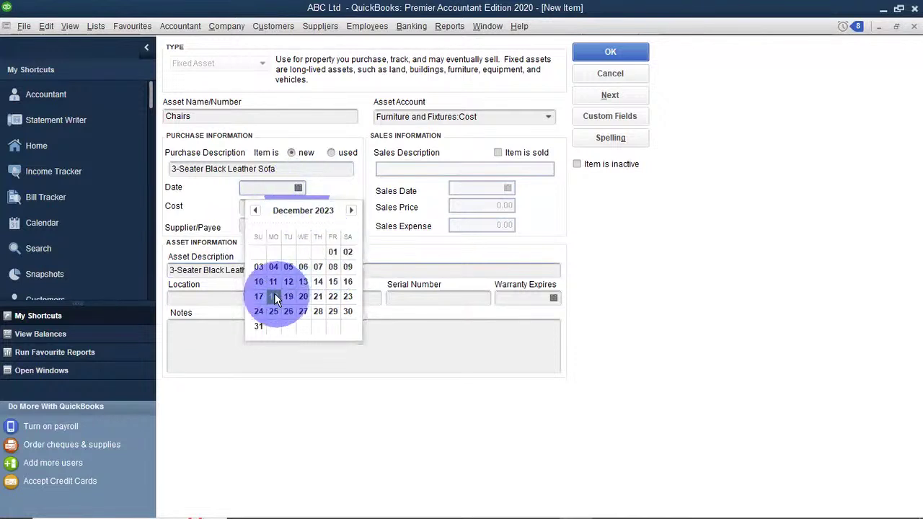
pyautogui.click(274, 296)
pyautogui.click(265, 209)
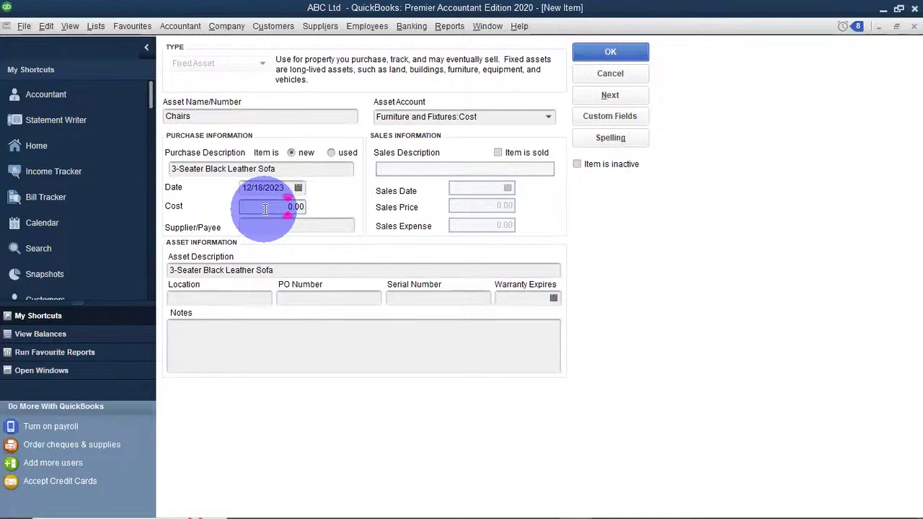
pyautogui.write('50000')
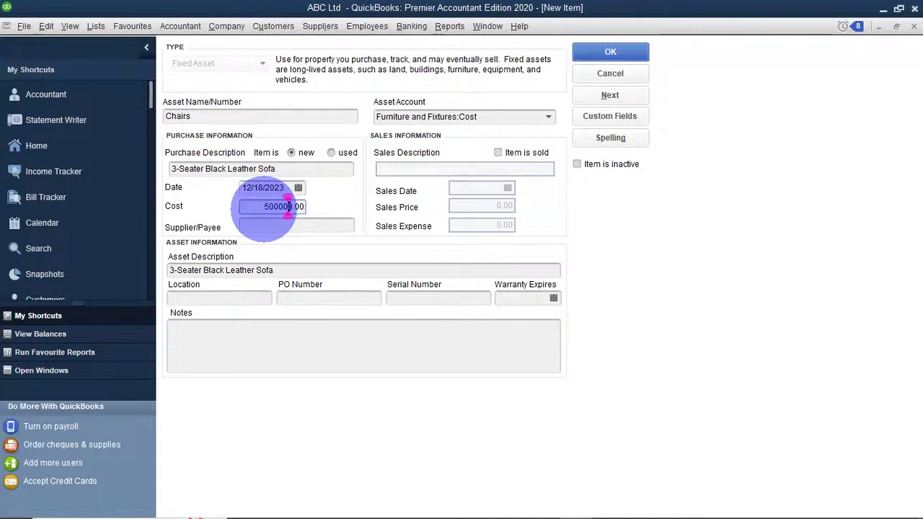
pyautogui.write(',000')
pyautogui.click(269, 226)
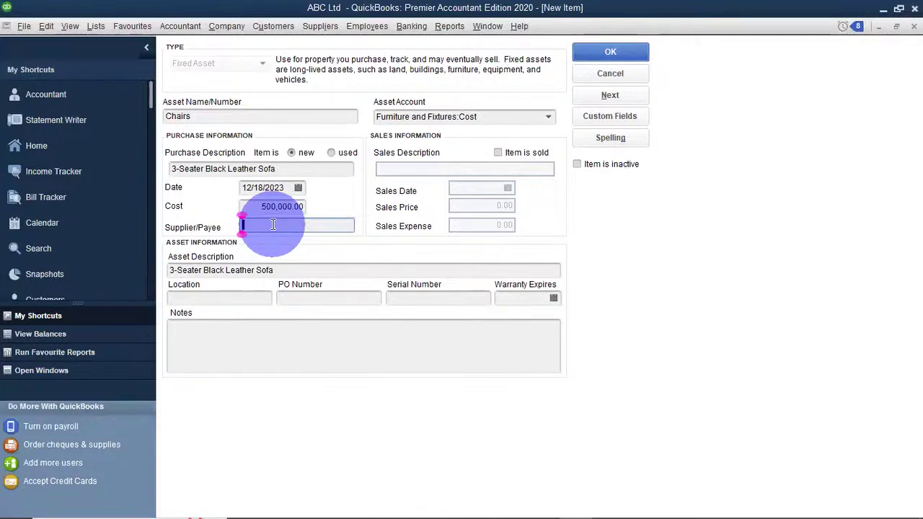
pyautogui.write('FFE Furnitures')
# Enter location Nairobi, PO number PO002 and serial number 78634 for Chairs.
pyautogui.click(227, 302)
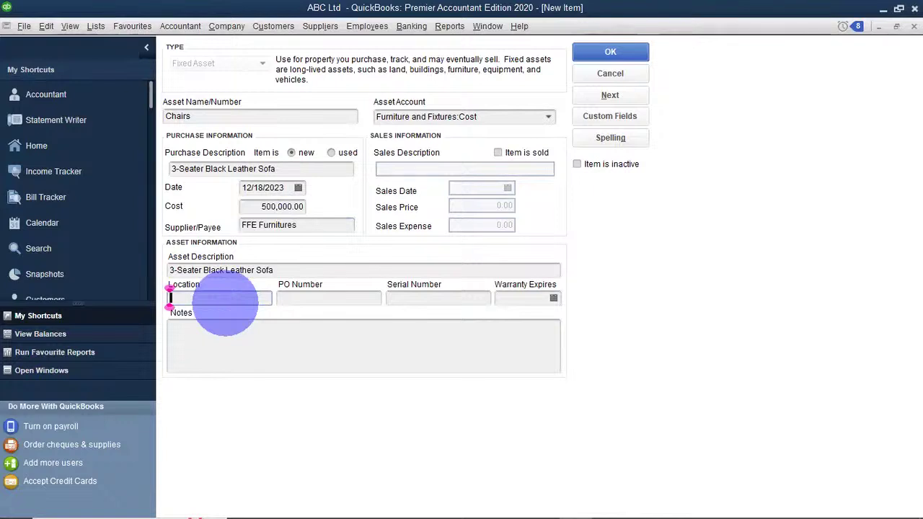
pyautogui.write('Nairo')
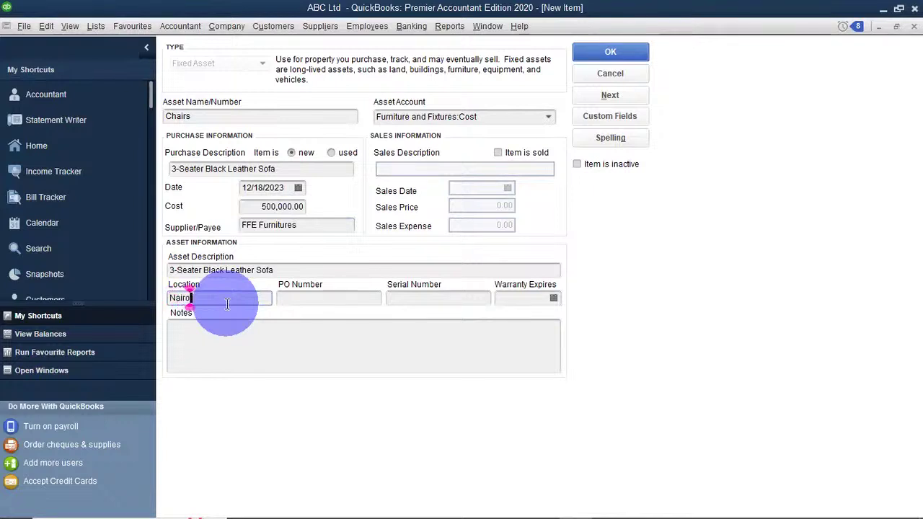
pyautogui.write('bi')
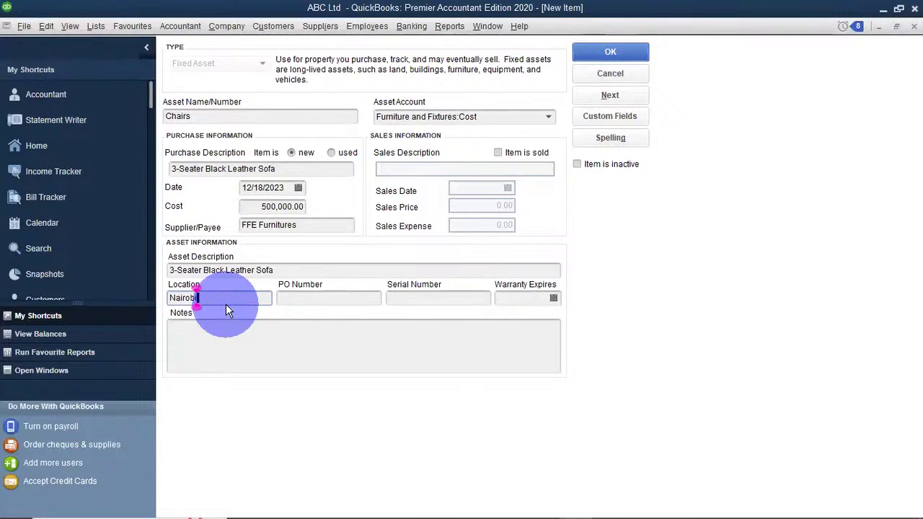
pyautogui.click(351, 301)
pyautogui.write('PO002')
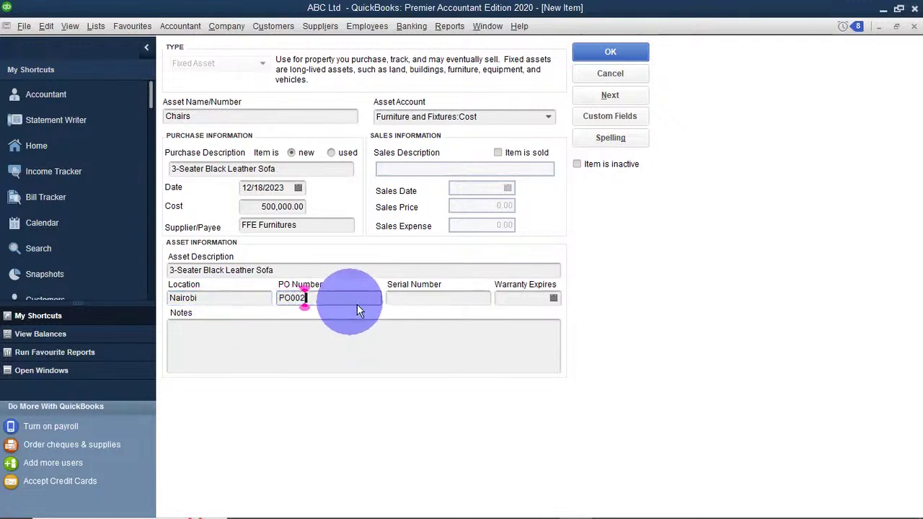
pyautogui.click(412, 301)
pyautogui.write('78634')
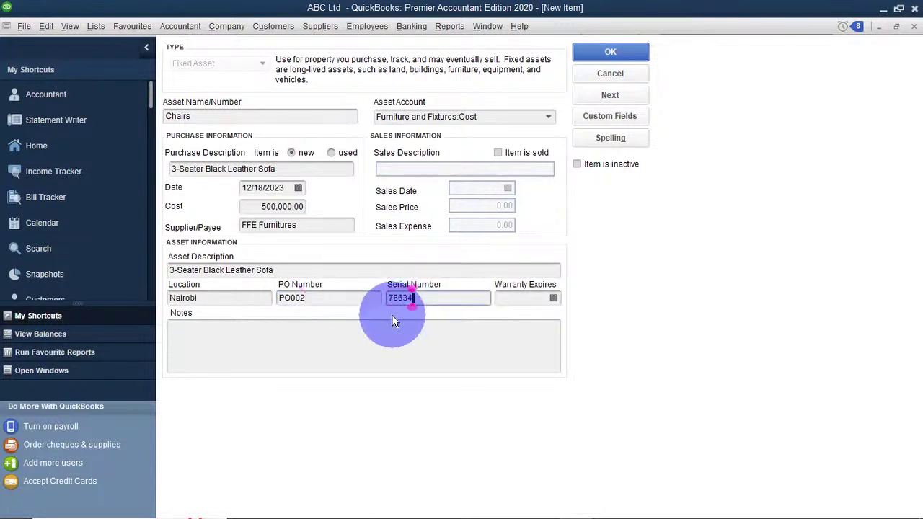
# Set the Chairs warranty expiry date to 01/31/2024.
pyautogui.click(515, 298)
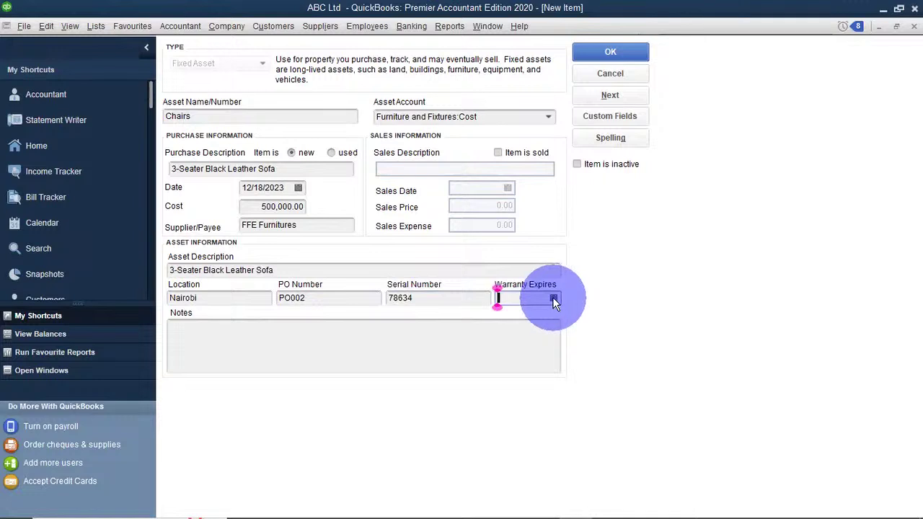
pyautogui.click(553, 298)
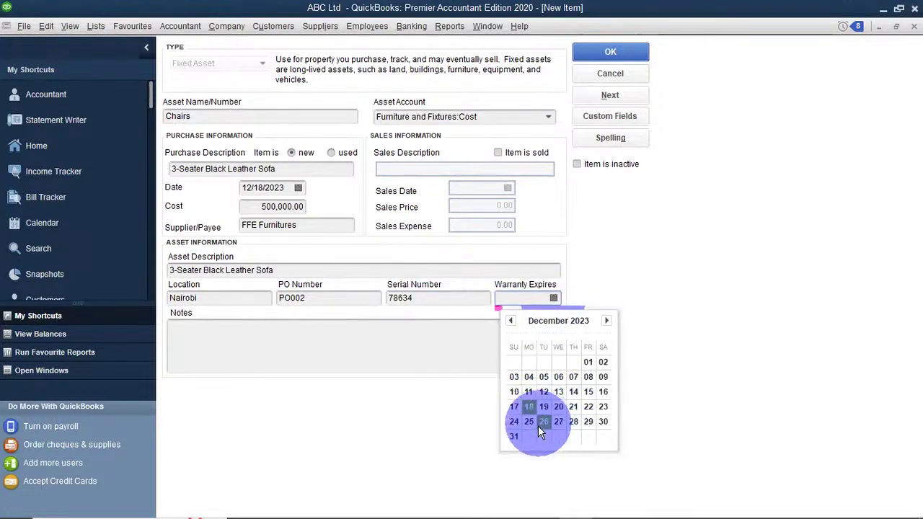
pyautogui.click(605, 320)
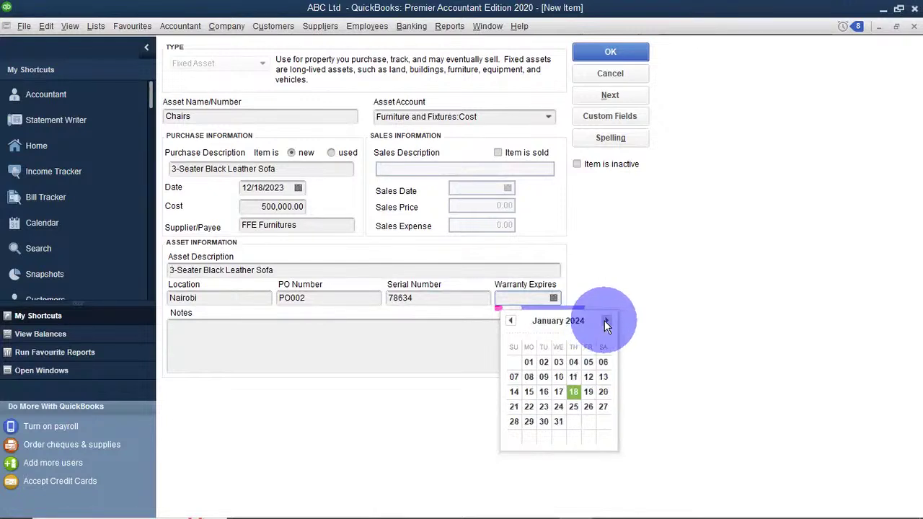
pyautogui.click(558, 421)
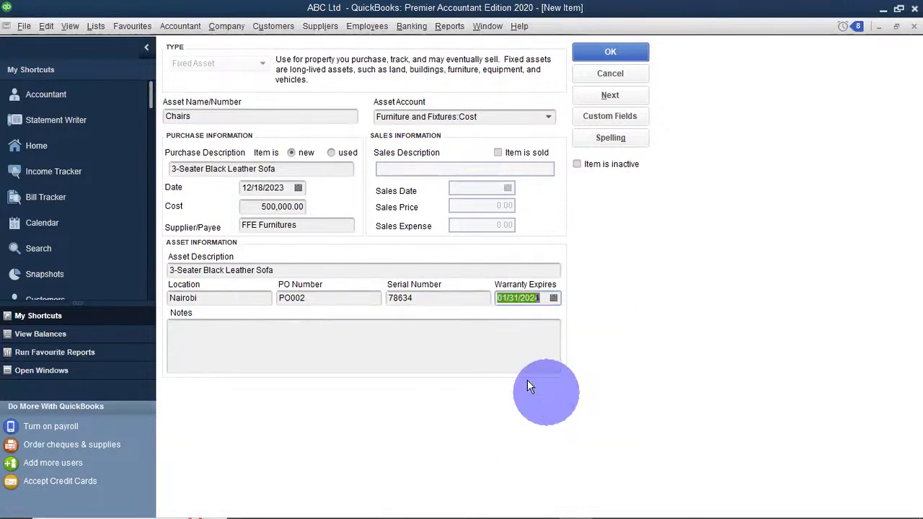
pyautogui.click(242, 348)
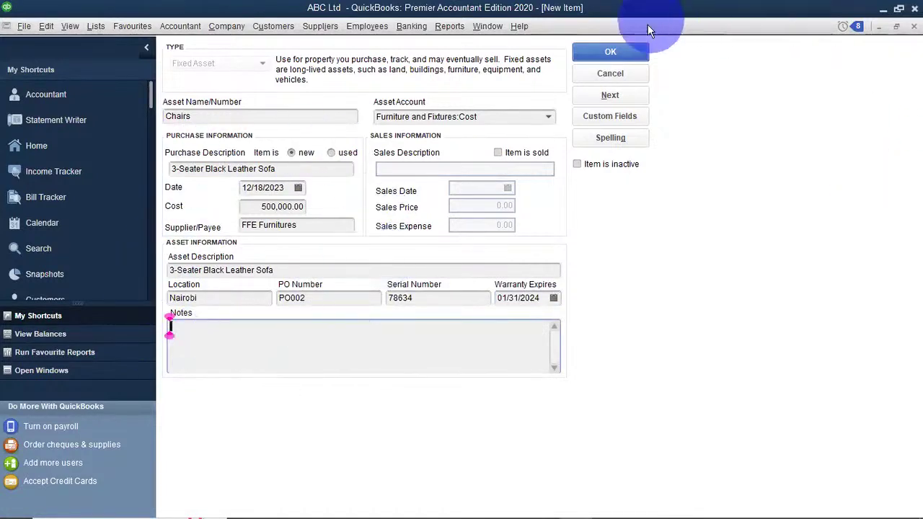
# Save Chairs and bring up the item actions in the Fixed Asset Item List.
pyautogui.click(646, 50)
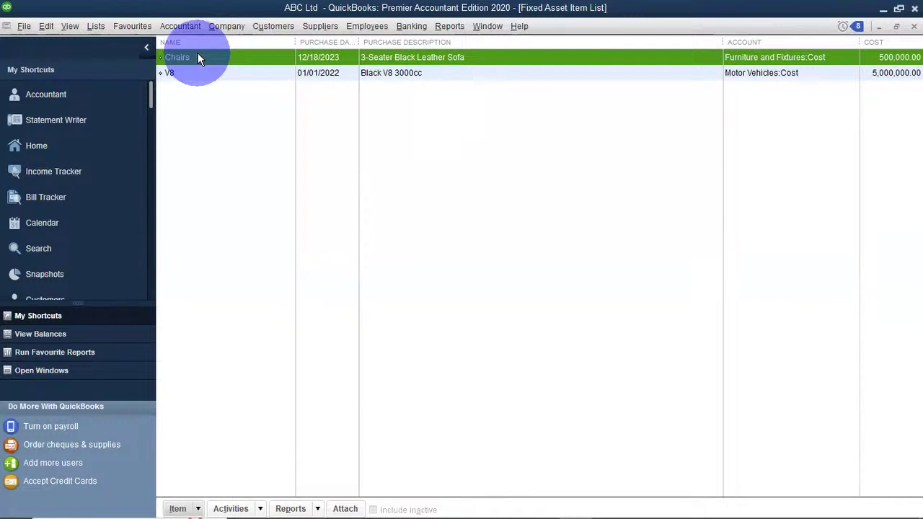
pyautogui.click(223, 130)
pyautogui.rightClick(222, 129)
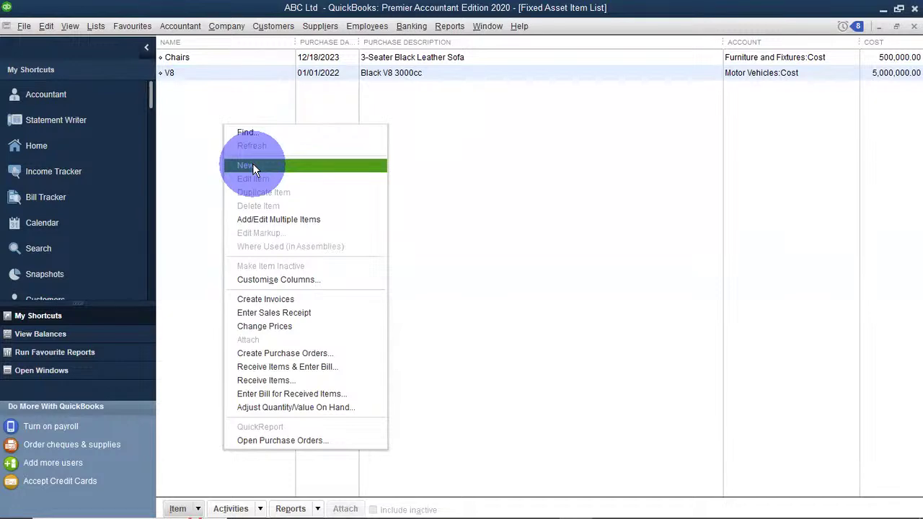
# Create a new fixed asset named Tables under Furniture and Fixtures:Cost.
pyautogui.click(252, 165)
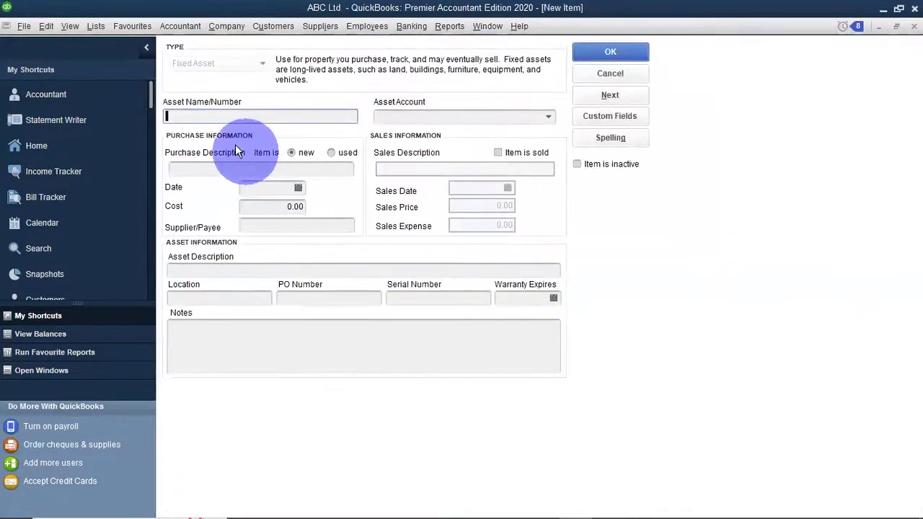
pyautogui.click(227, 121)
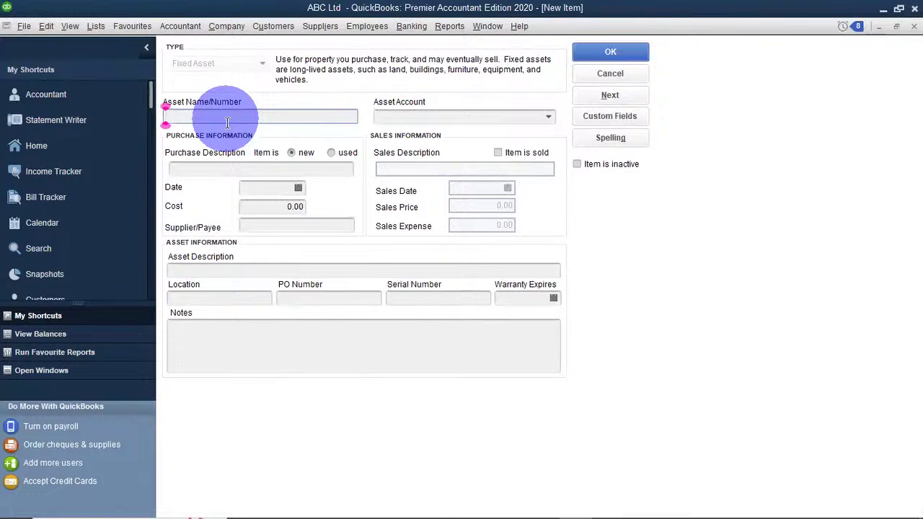
pyautogui.write('Tables')
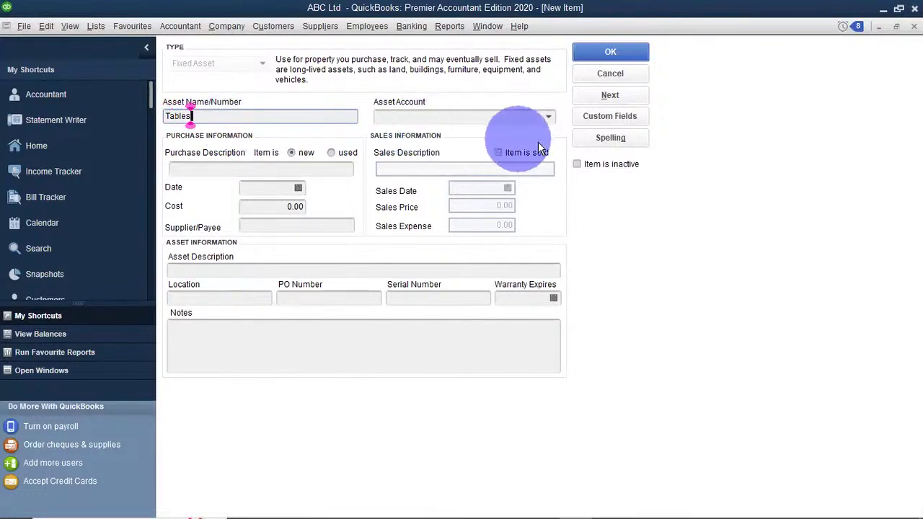
pyautogui.click(548, 121)
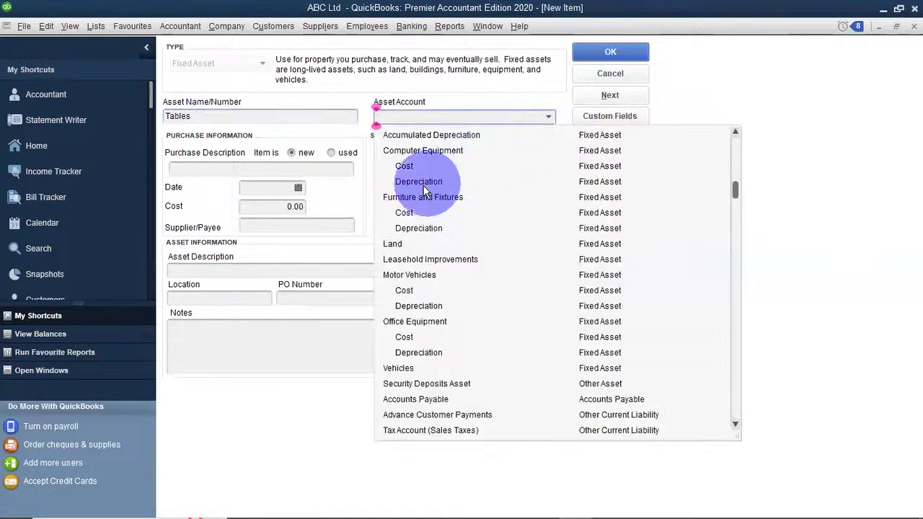
pyautogui.click(404, 213)
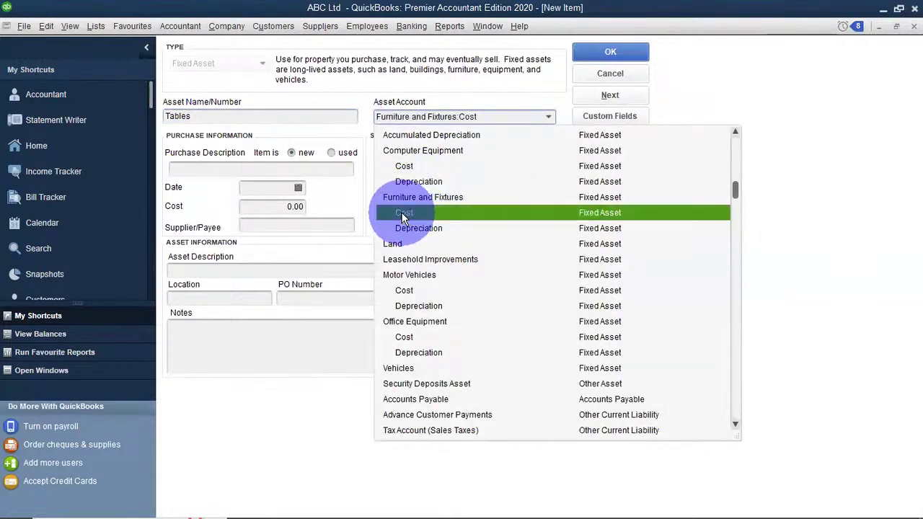
# Enter 'Round office table' as the purchase description.
pyautogui.click(248, 169)
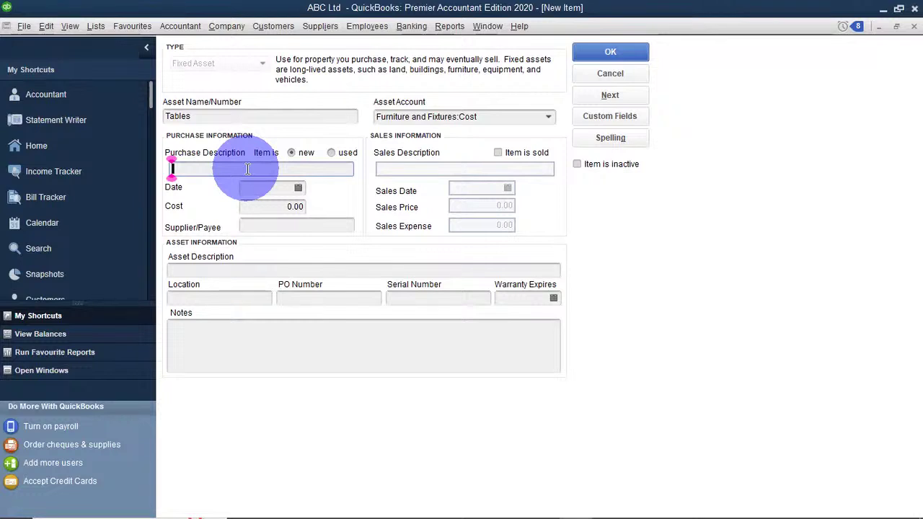
pyautogui.write('Round')
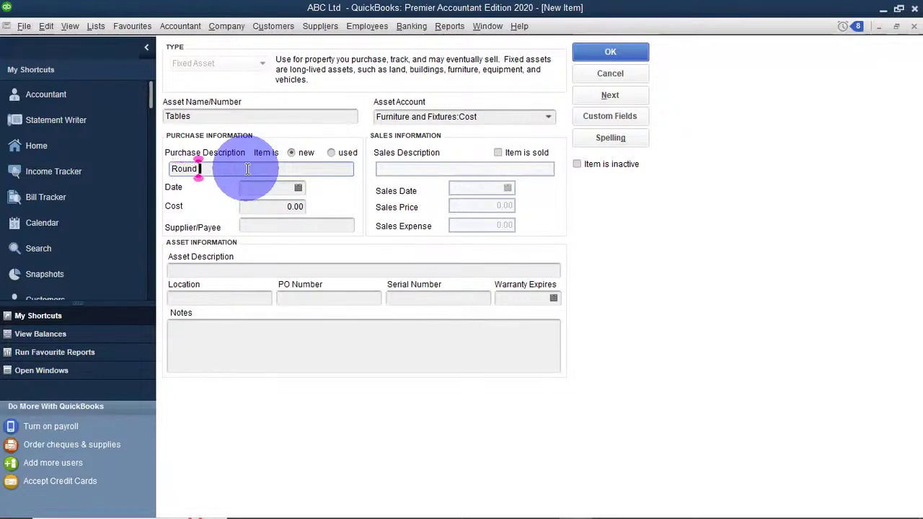
pyautogui.write(' desk')
pyautogui.press('BackSpace')
pyautogui.press('BackSpace')
pyautogui.press('BackSpace')
pyautogui.press('BackSpace')
pyautogui.write('office ')
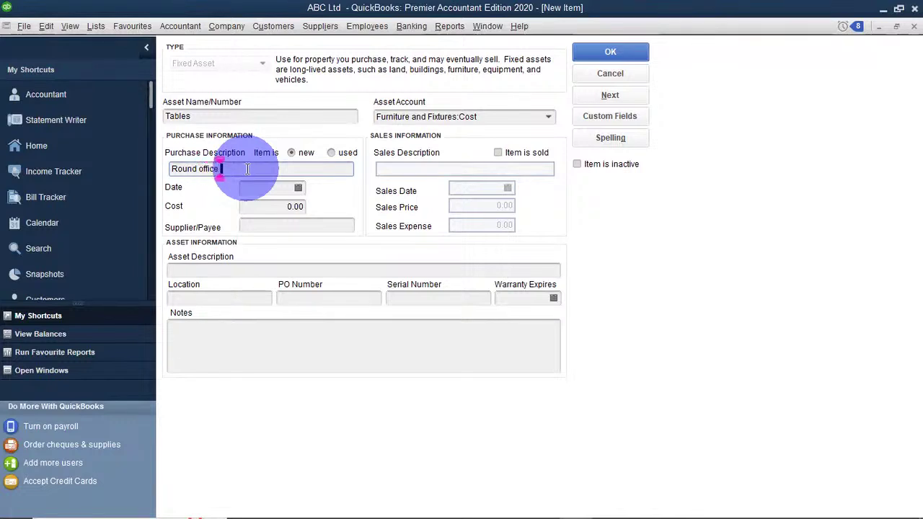
pyautogui.write('table')
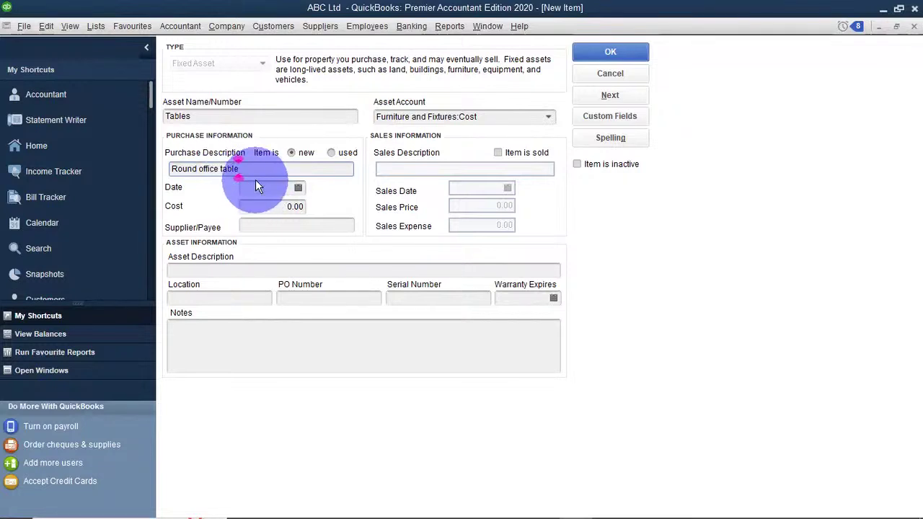
# Set purchase date 11/01/2023, cost 100,000 and supplier FFE Furnitures.
pyautogui.click(276, 190)
pyautogui.click(299, 187)
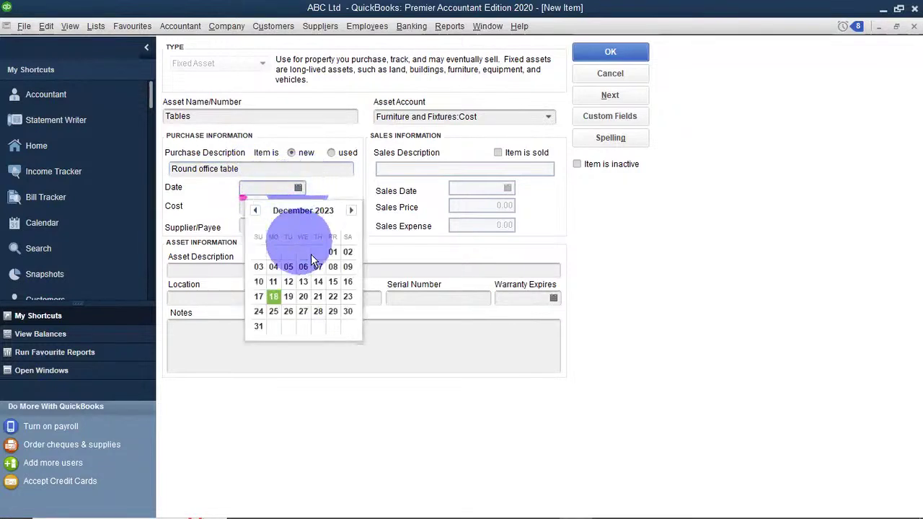
pyautogui.click(255, 210)
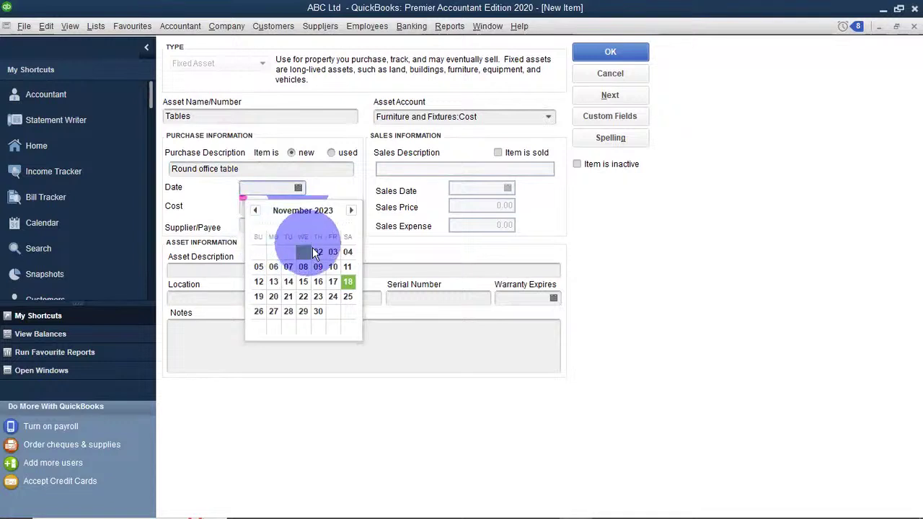
pyautogui.click(306, 252)
pyautogui.click(258, 209)
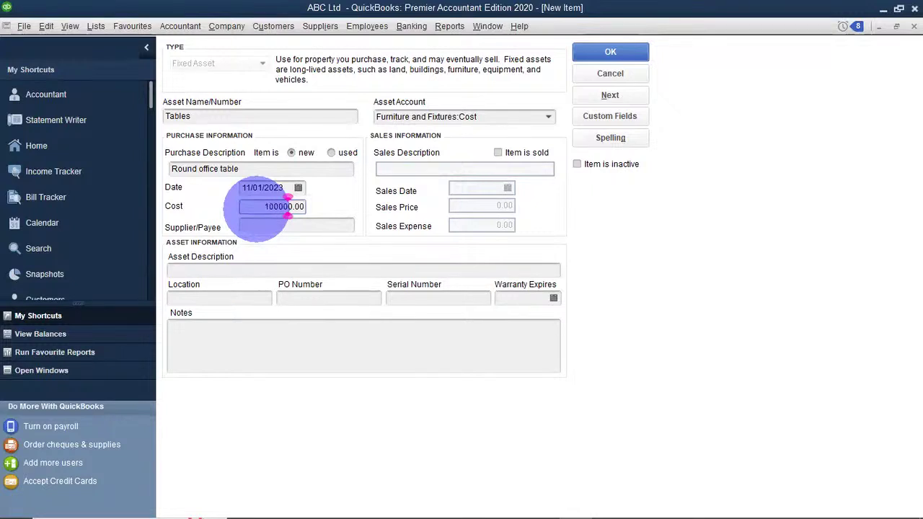
pyautogui.click(260, 227)
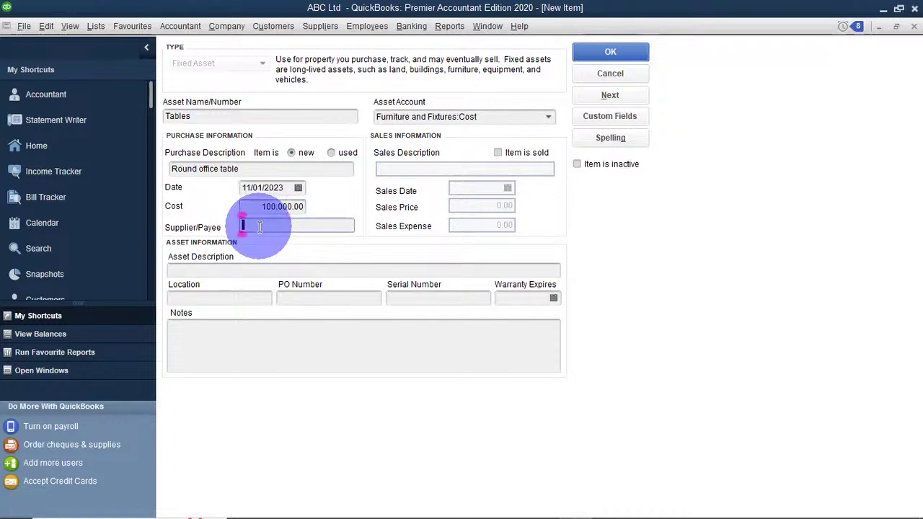
pyautogui.write('FFE Furnitures')
pyautogui.click(220, 270)
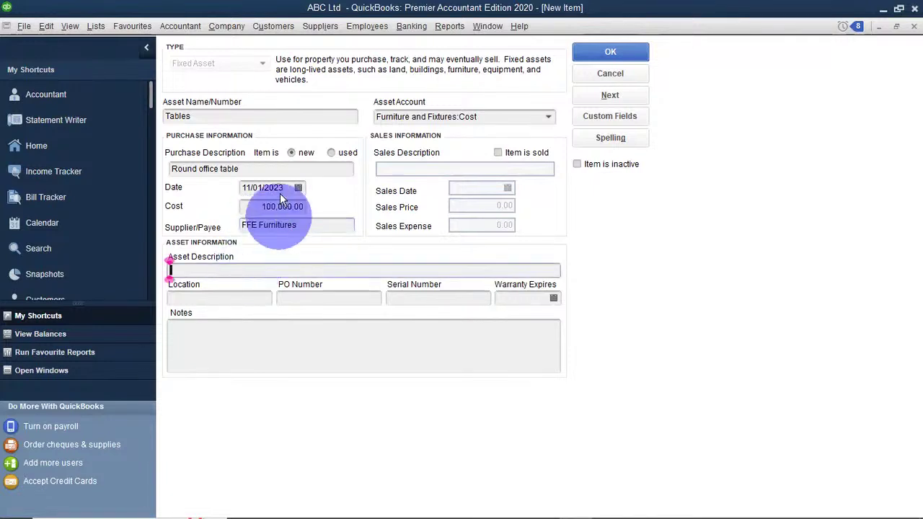
pyautogui.moveTo(252, 174); pyautogui.dragTo(165, 169)
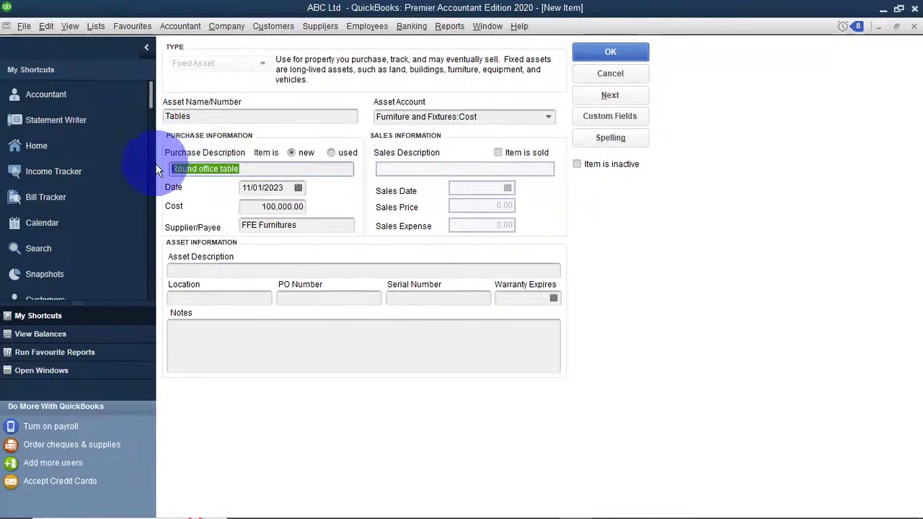
# Copy 'Round office table' into Asset Description; enter location Nairobi, PO001, serial 436778.
pyautogui.hotkey('ctrl', 'c')
pyautogui.click(231, 269)
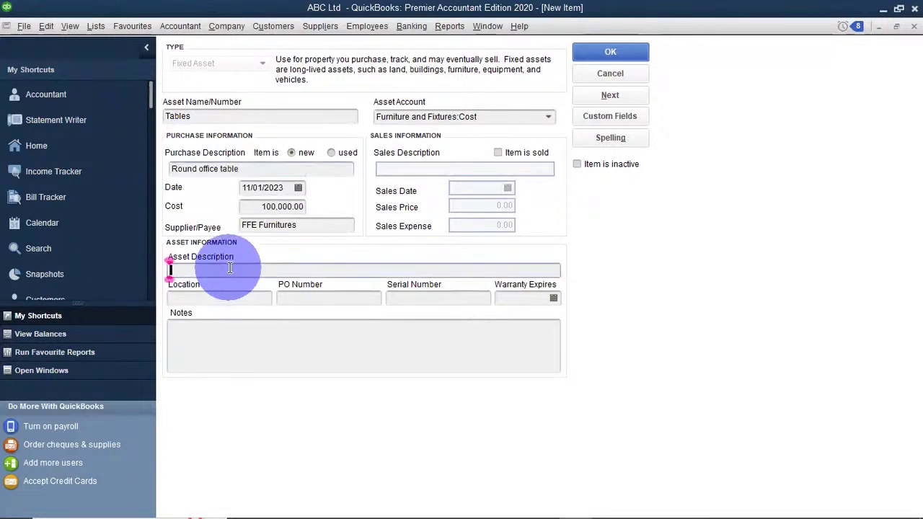
pyautogui.hotkey('ctrl', 'v')
pyautogui.click(253, 296)
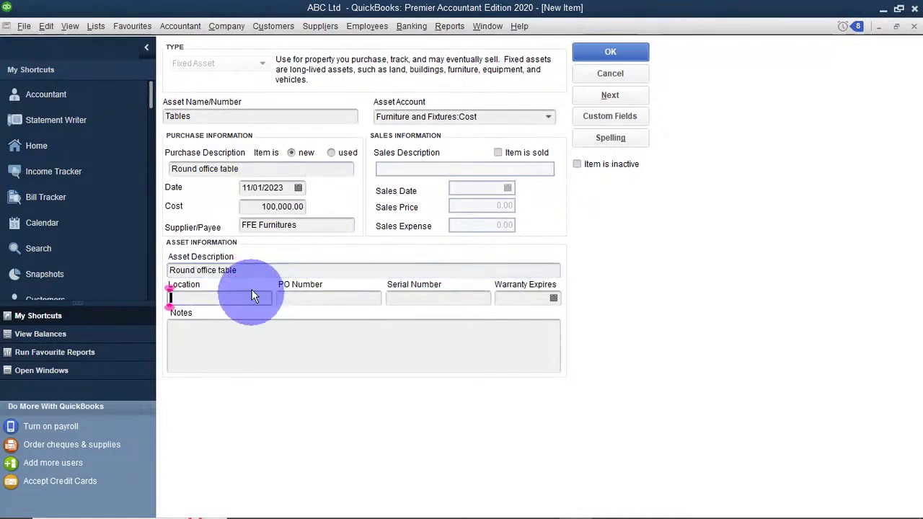
pyautogui.write('Nairobi')
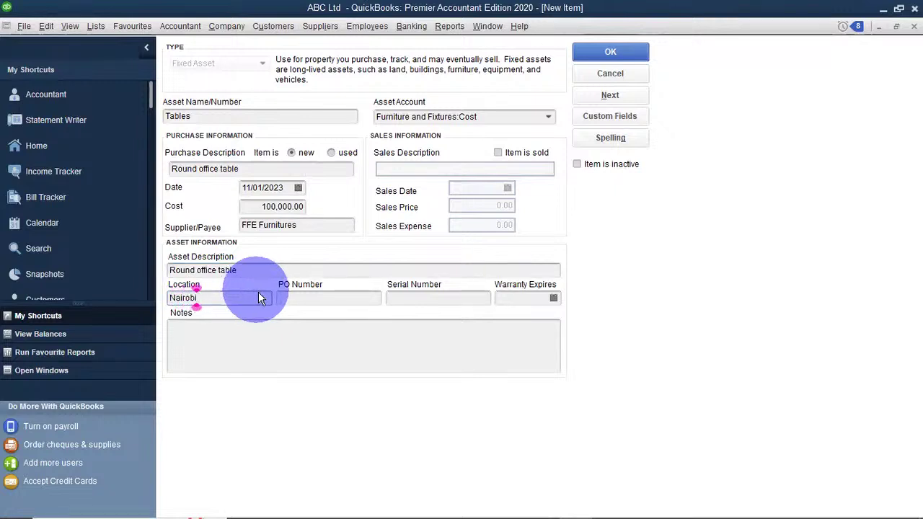
pyautogui.click(303, 300)
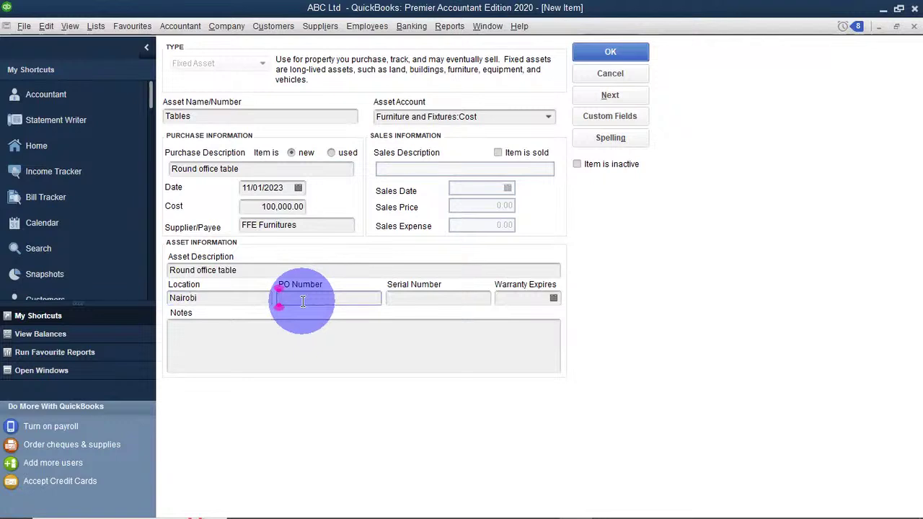
pyautogui.write('PO')
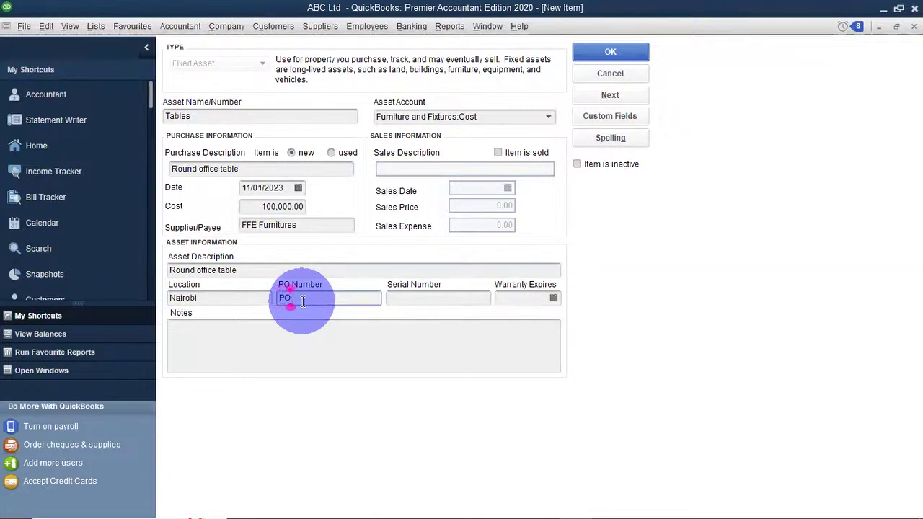
pyautogui.write('001')
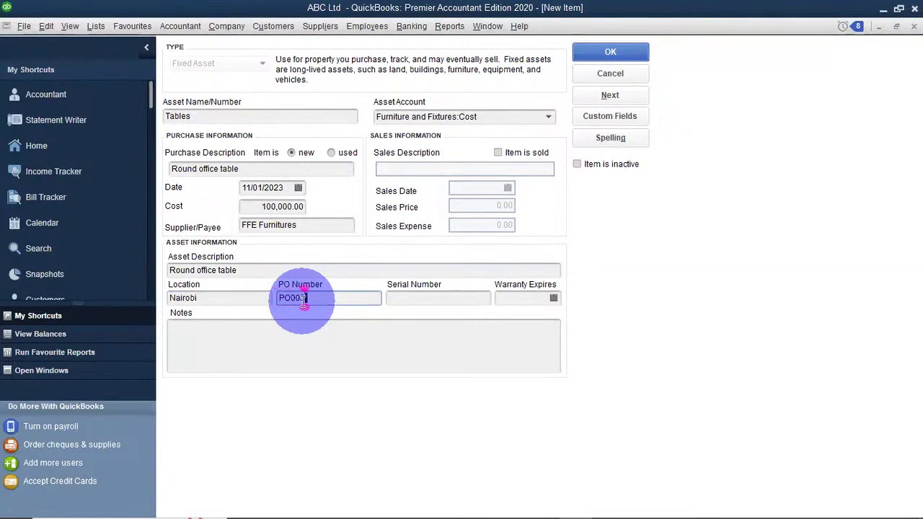
pyautogui.click(433, 302)
pyautogui.write('436778')
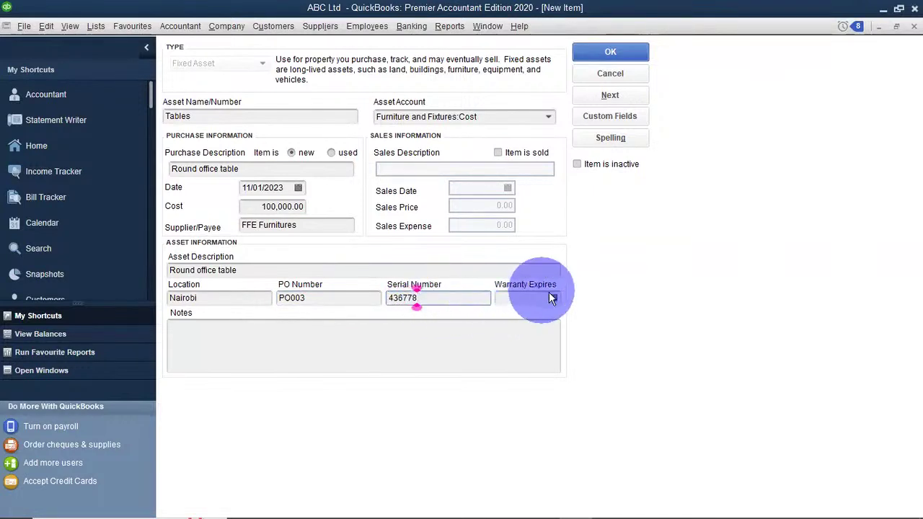
# Set the Tables warranty expiry to 01/31/2024 and save the item.
pyautogui.click(552, 297)
pyautogui.click(609, 324)
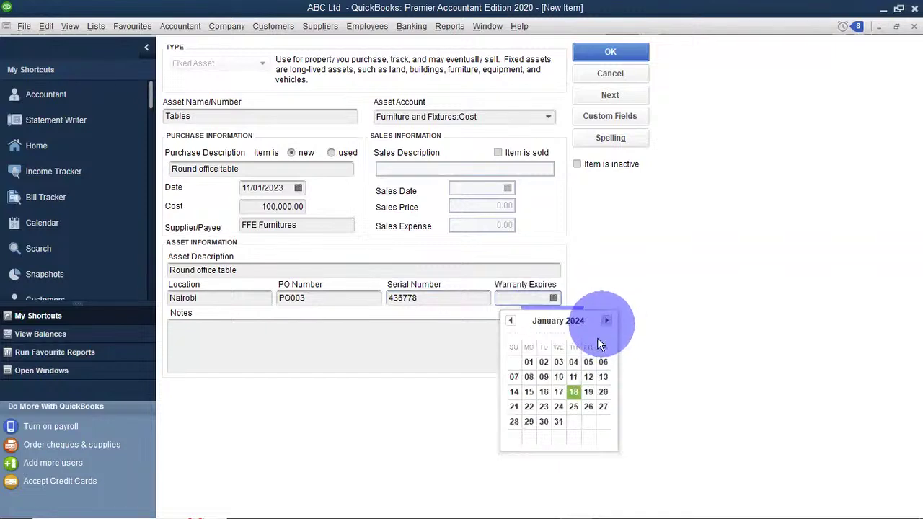
pyautogui.click(560, 423)
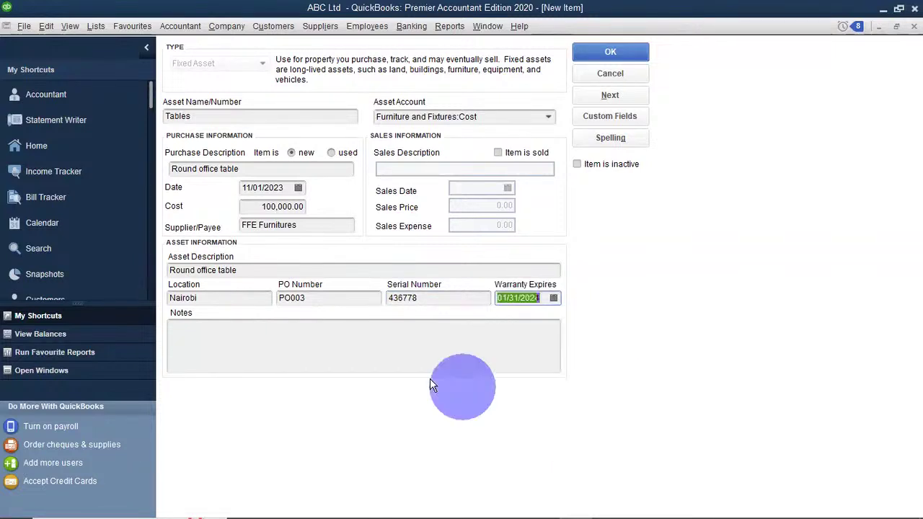
pyautogui.click(315, 346)
pyautogui.click(577, 59)
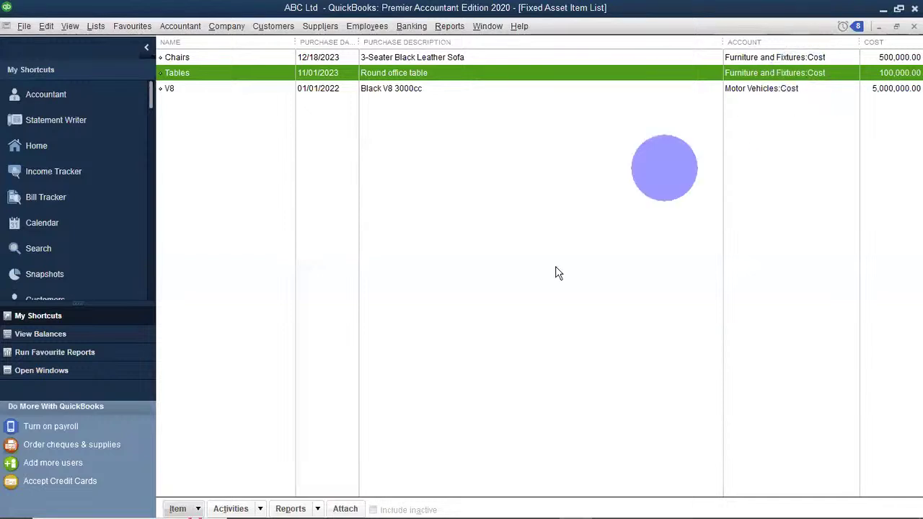
# Confirm the Tables save and review Chairs, Tables and V8 in the list.
pyautogui.click(404, 443)
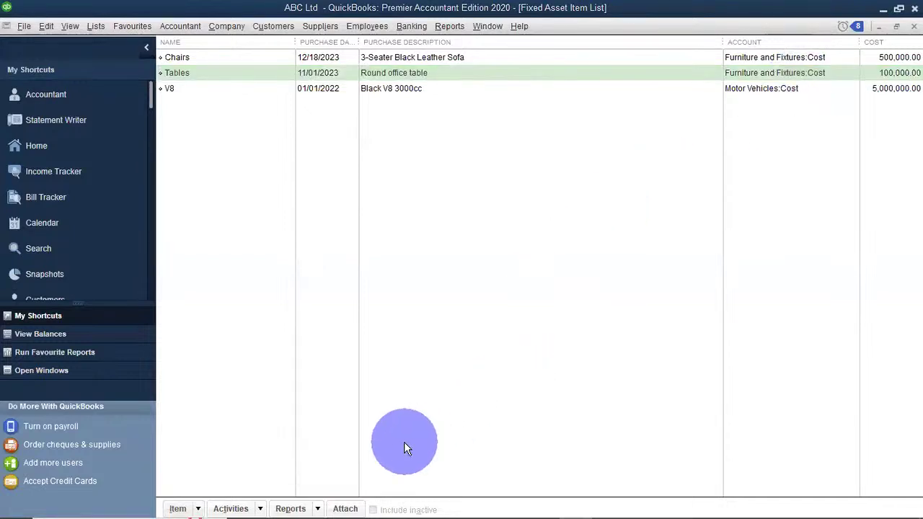
pyautogui.moveTo(465, 188); pyautogui.dragTo(487, 189)
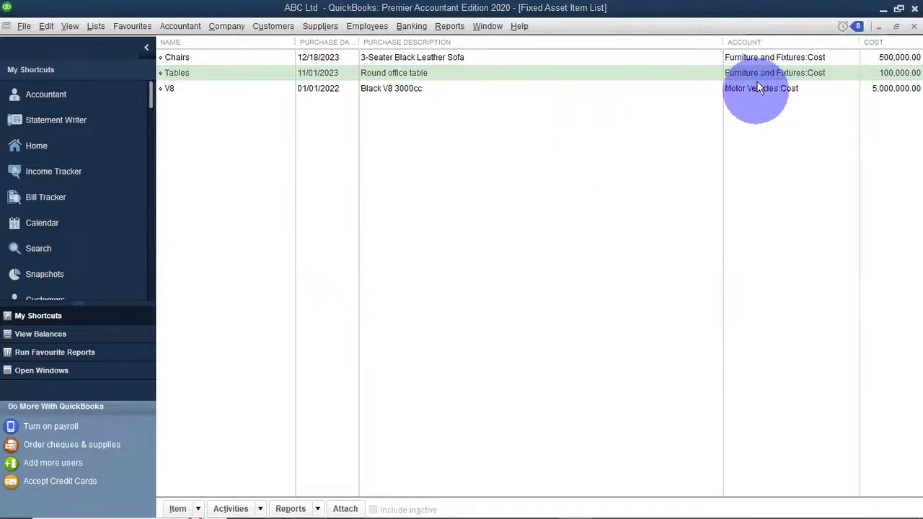
pyautogui.click(92, 29)
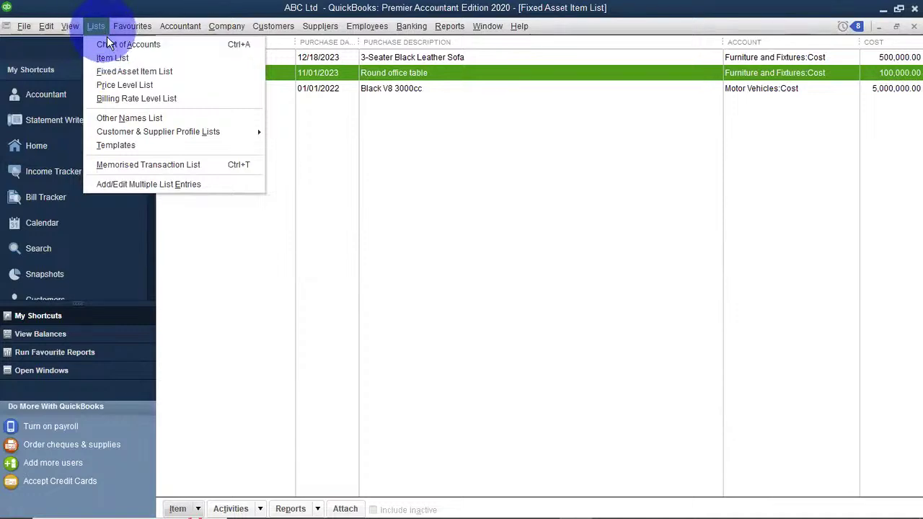
# Open the Chart of Accounts and browse the Furniture and Fixtures accounts.
pyautogui.click(110, 44)
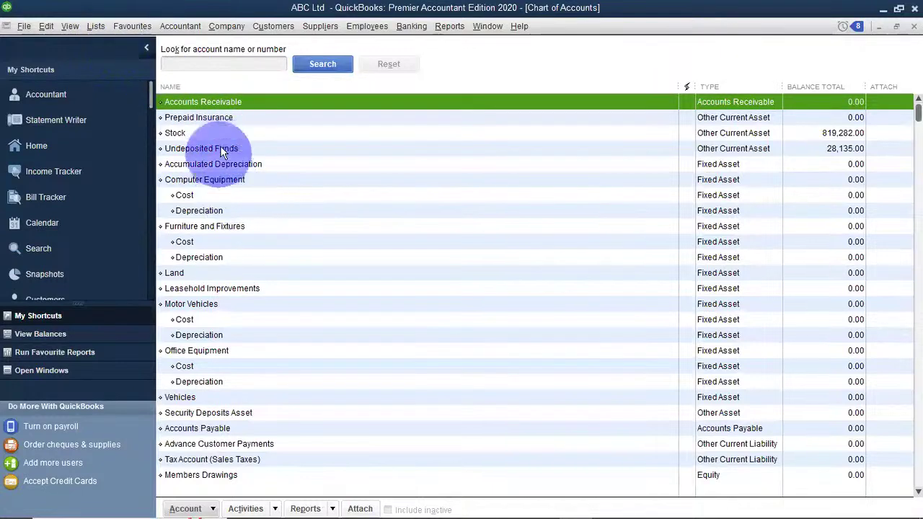
pyautogui.click(211, 226)
pyautogui.click(207, 241)
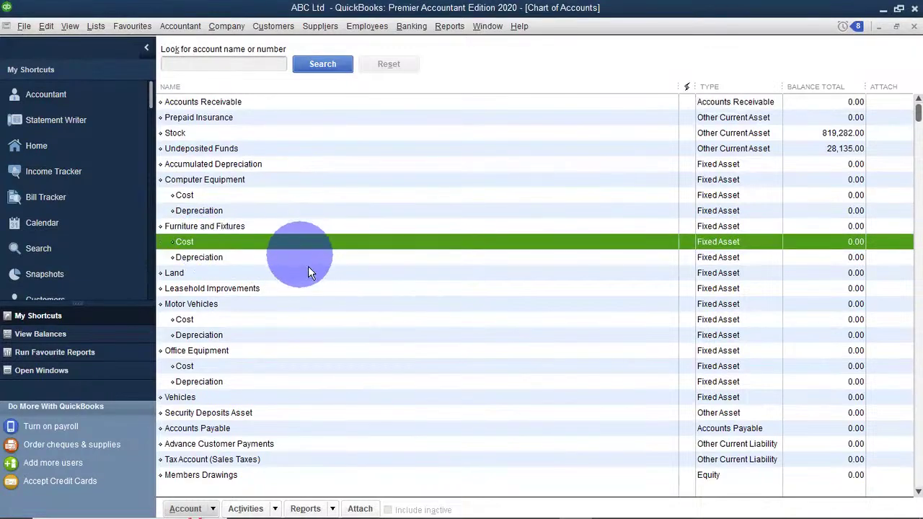
pyautogui.scroll(-4, 314, 270)
pyautogui.scroll(-6, 315, 278)
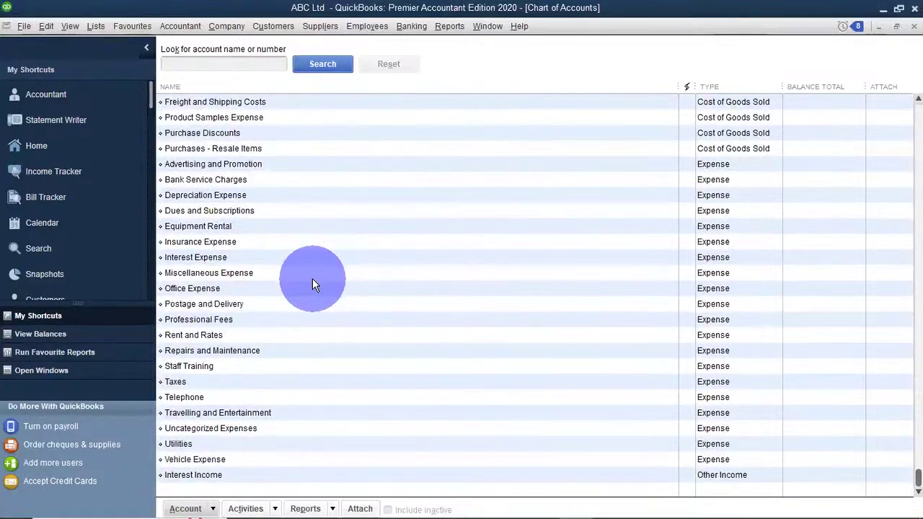
pyautogui.scroll(8, 310, 277)
pyautogui.scroll(-1, 281, 258)
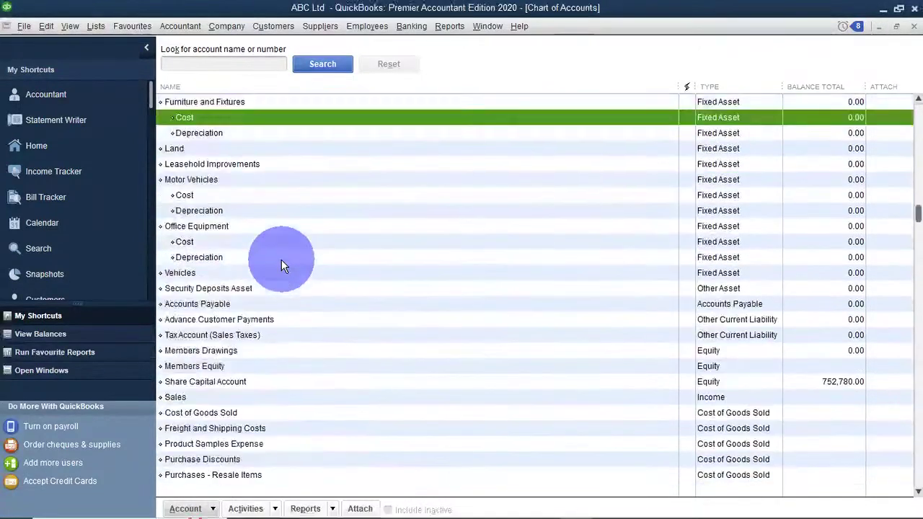
pyautogui.scroll(-1, 281, 265)
# View the available actions for the Furniture and Fixtures:Cost account.
pyautogui.click(214, 333)
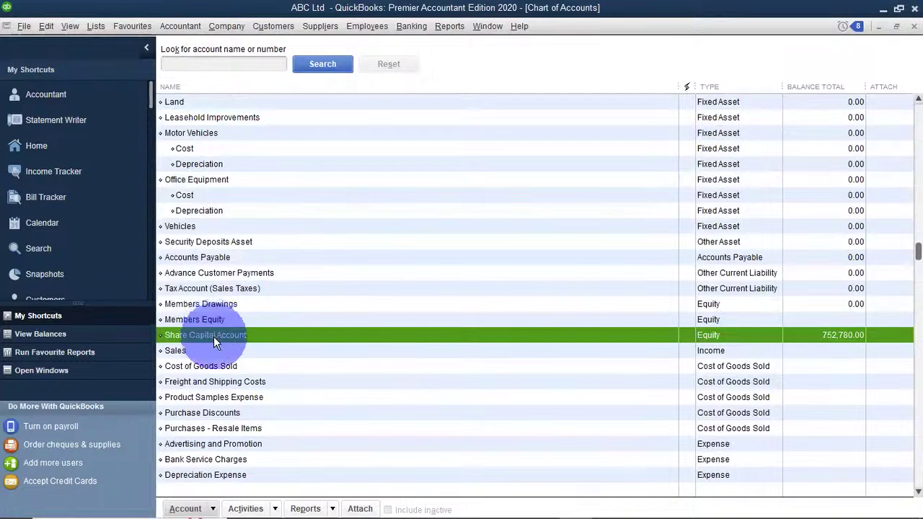
pyautogui.scroll(4, 268, 289)
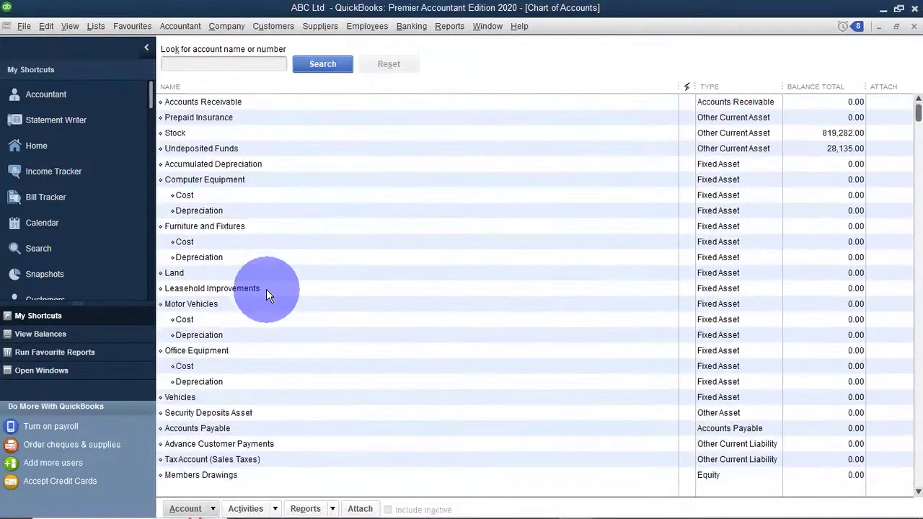
pyautogui.click(193, 241)
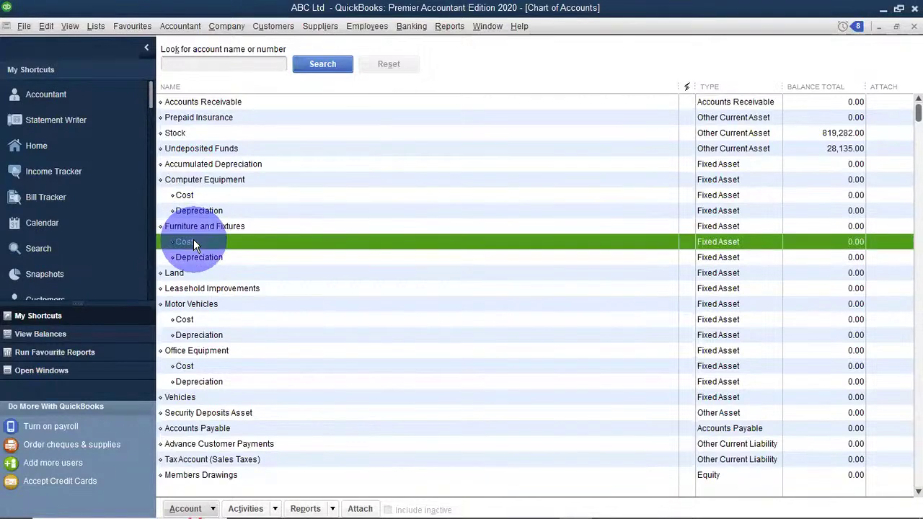
pyautogui.rightClick(193, 241)
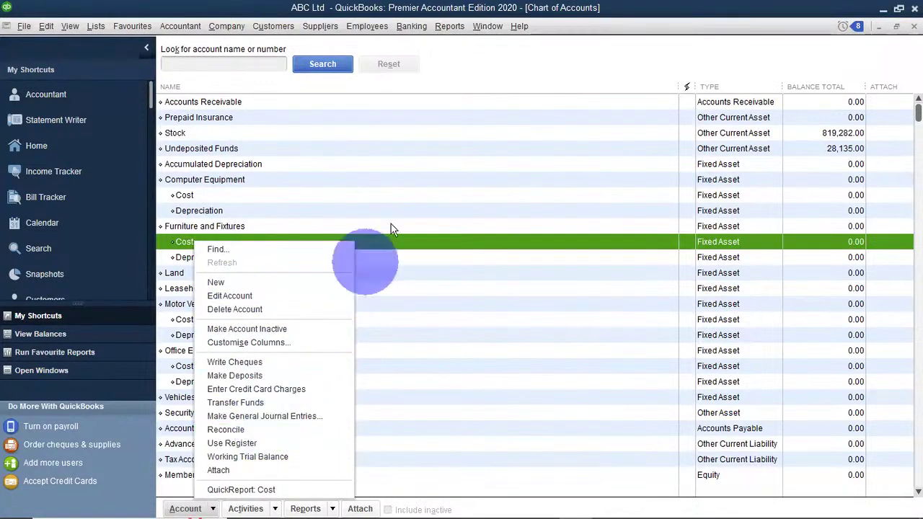
pyautogui.click(408, 185)
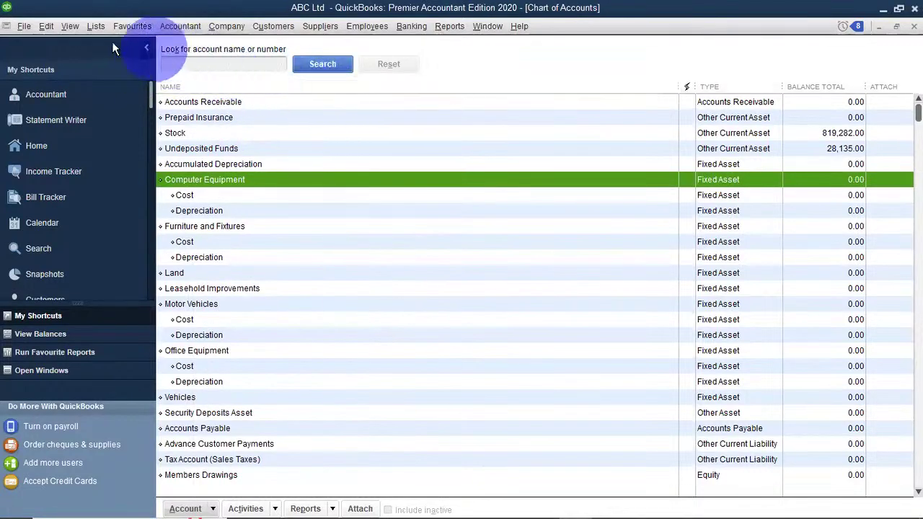
pyautogui.click(97, 27)
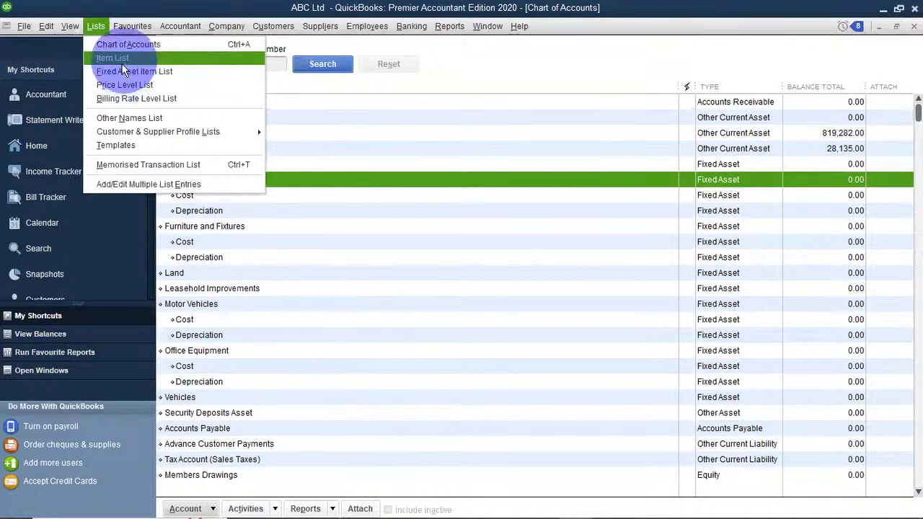
# Search the Chart of Accounts for 'Motor Vehicle', then reset the filter.
pyautogui.click(117, 49)
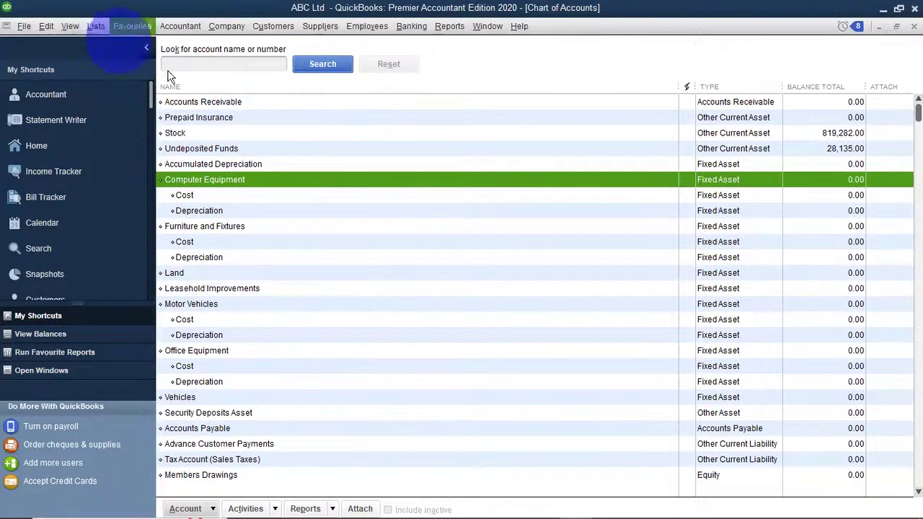
pyautogui.click(311, 64)
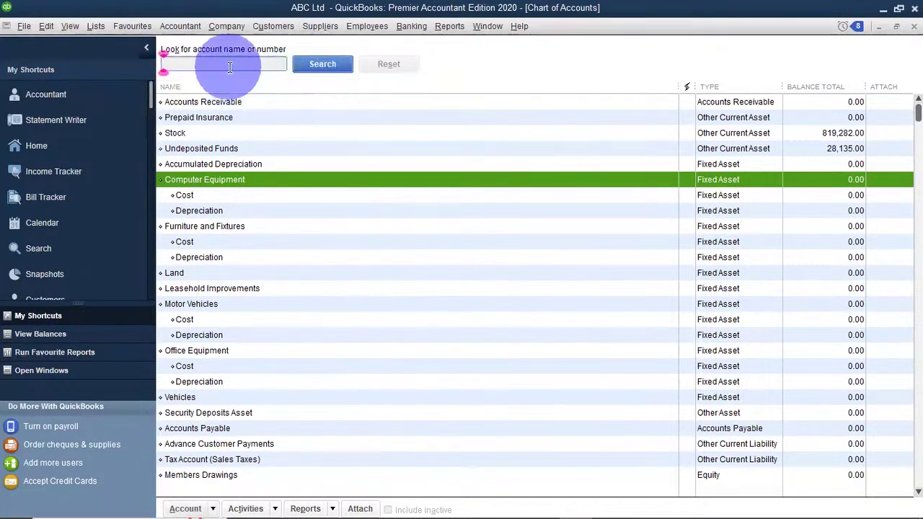
pyautogui.write('Mot')
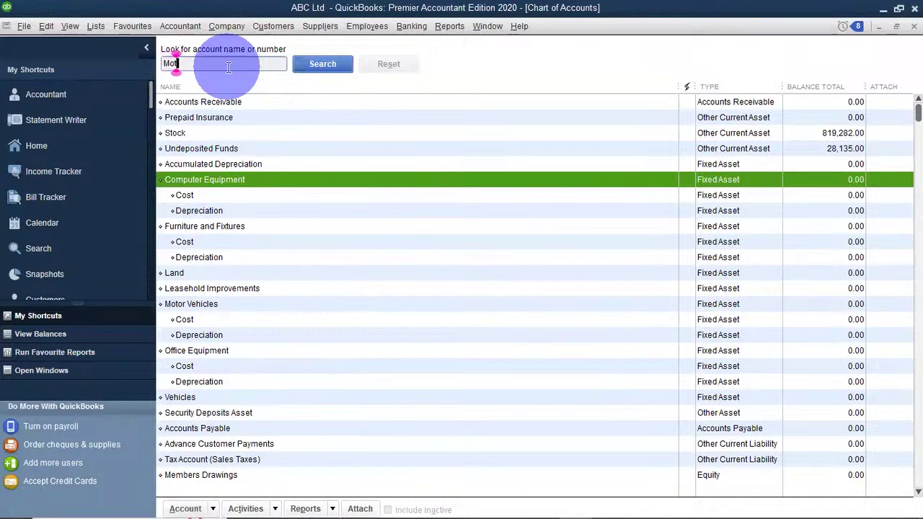
pyautogui.write('or V')
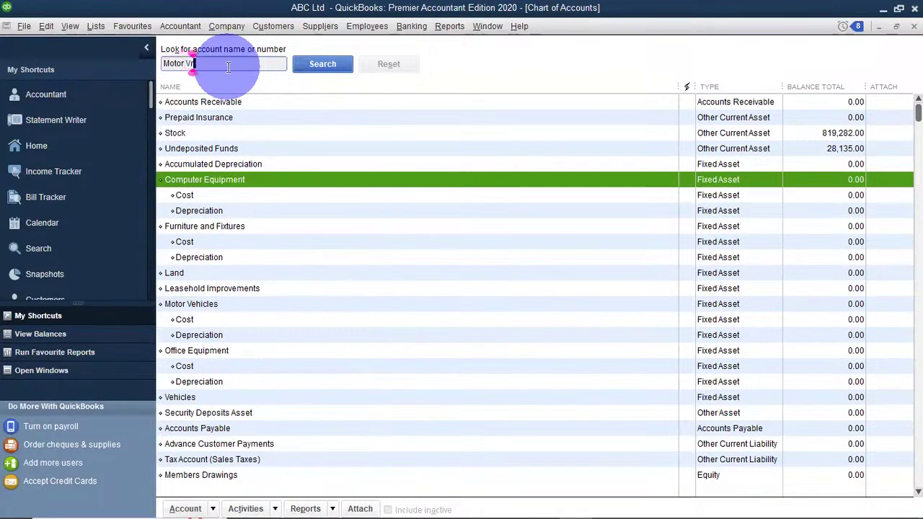
pyautogui.write('ehicle')
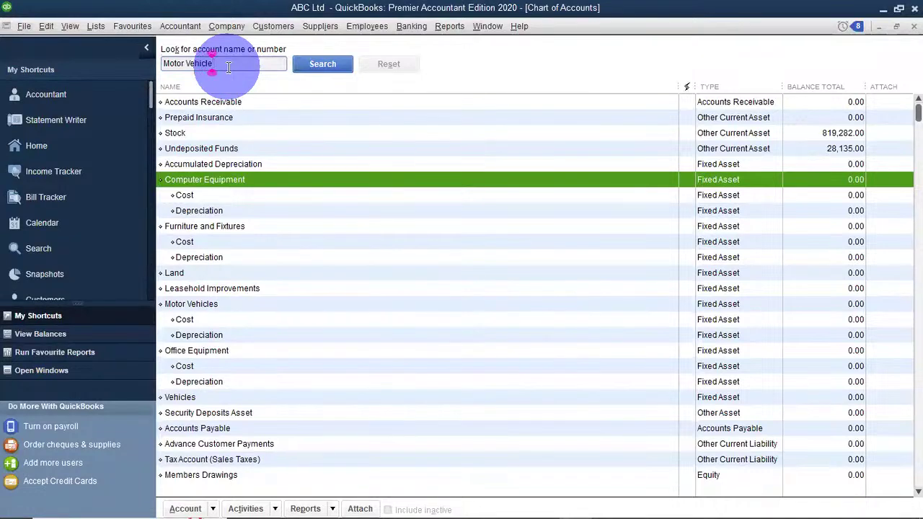
pyautogui.click(322, 63)
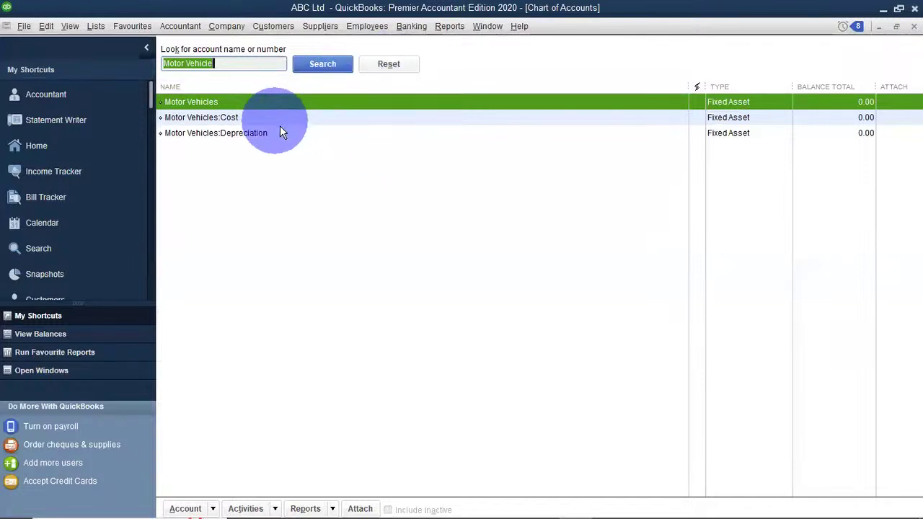
pyautogui.click(401, 64)
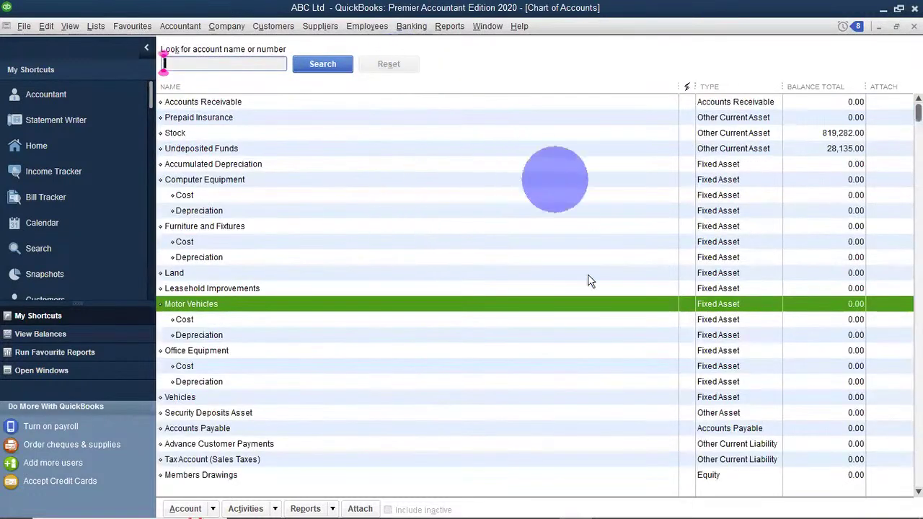
# Scroll through the full unfiltered Chart of Accounts.
pyautogui.scroll(-1, 578, 295)
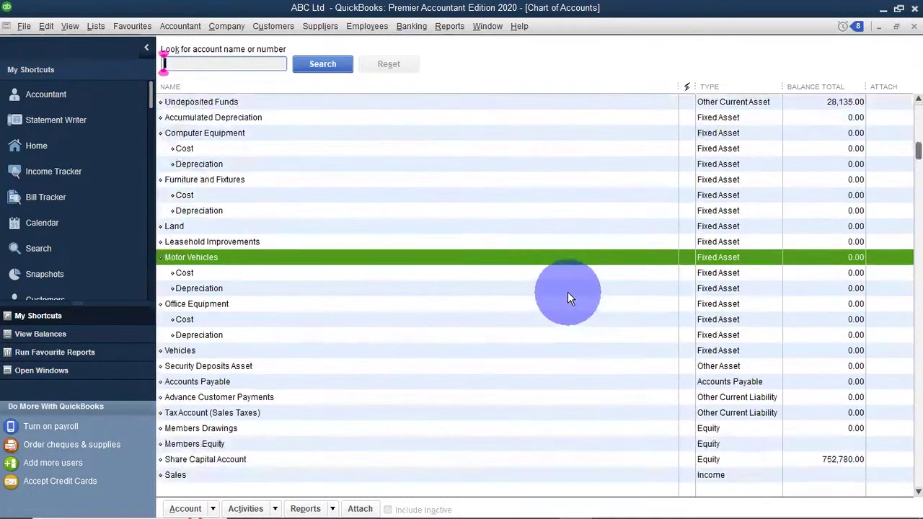
pyautogui.scroll(1, 567, 291)
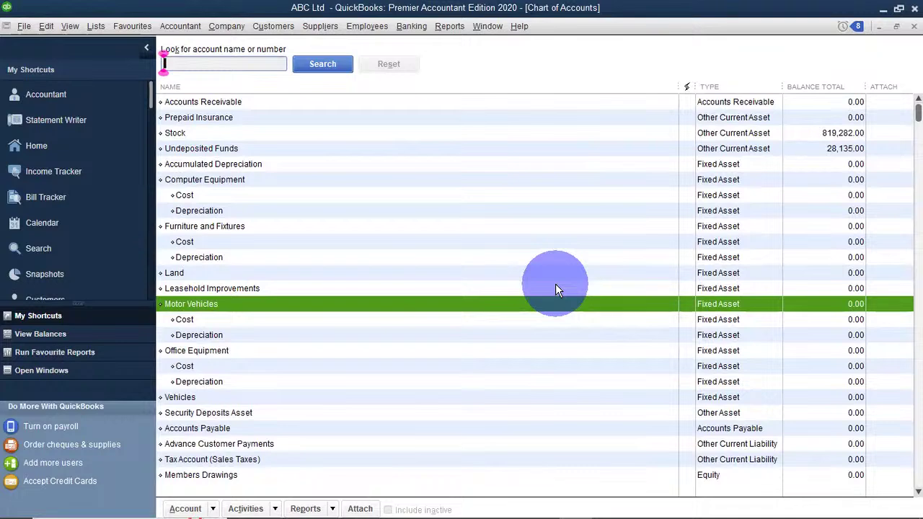
pyautogui.click(97, 33)
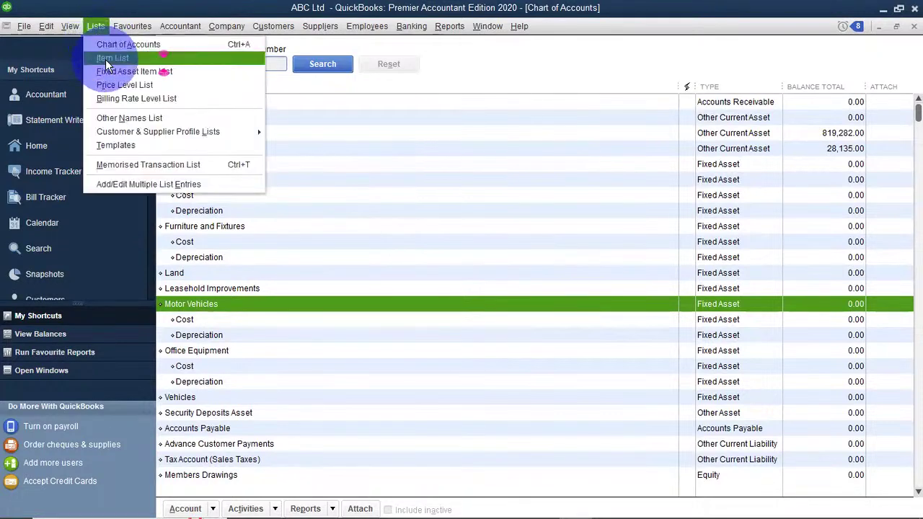
# View stock item prices in the Item List, then bring up the Fixed Asset Item List.
pyautogui.click(109, 59)
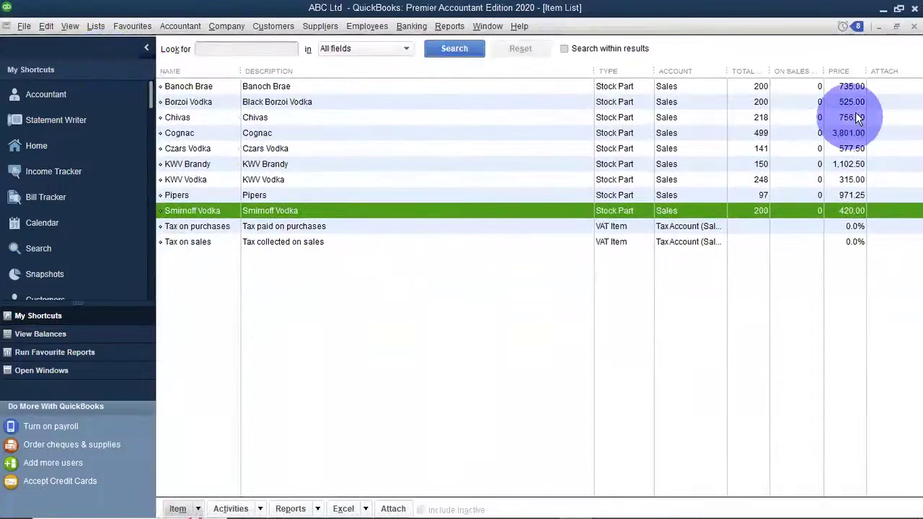
pyautogui.click(94, 28)
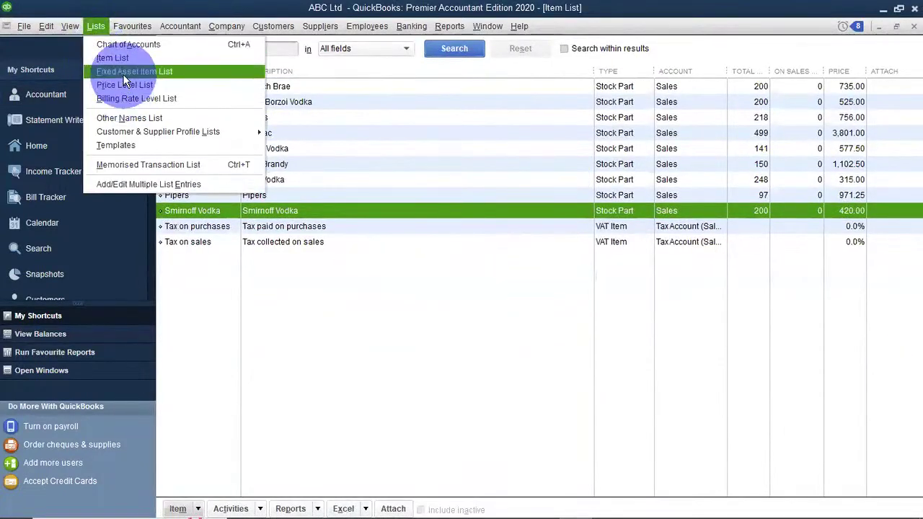
pyautogui.click(124, 75)
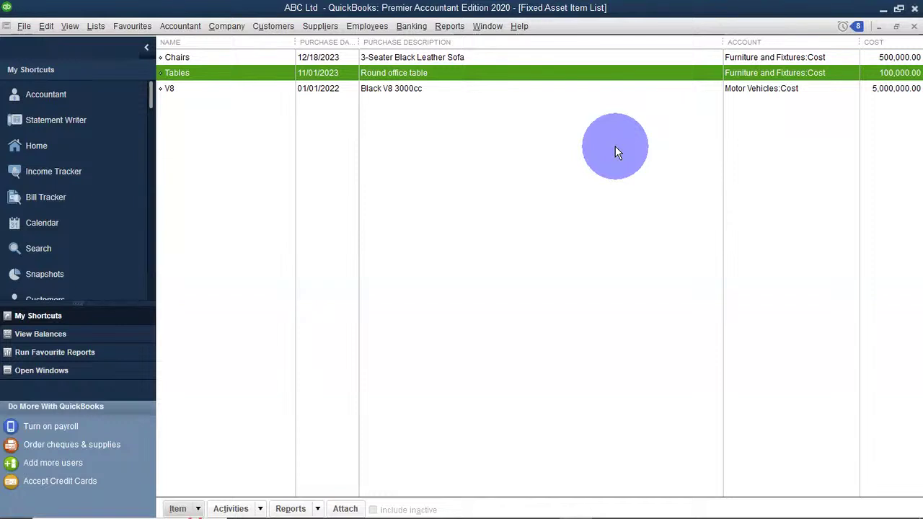
pyautogui.click(412, 27)
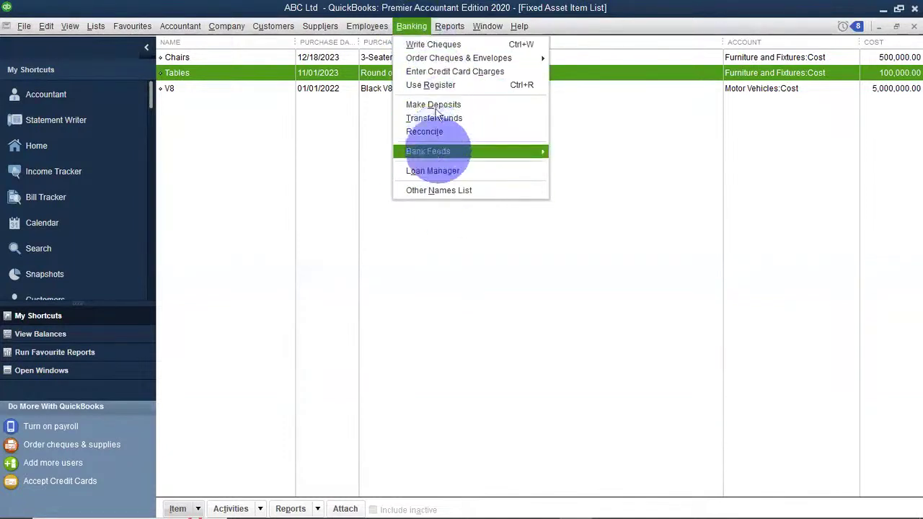
pyautogui.click(414, 29)
pyautogui.click(413, 27)
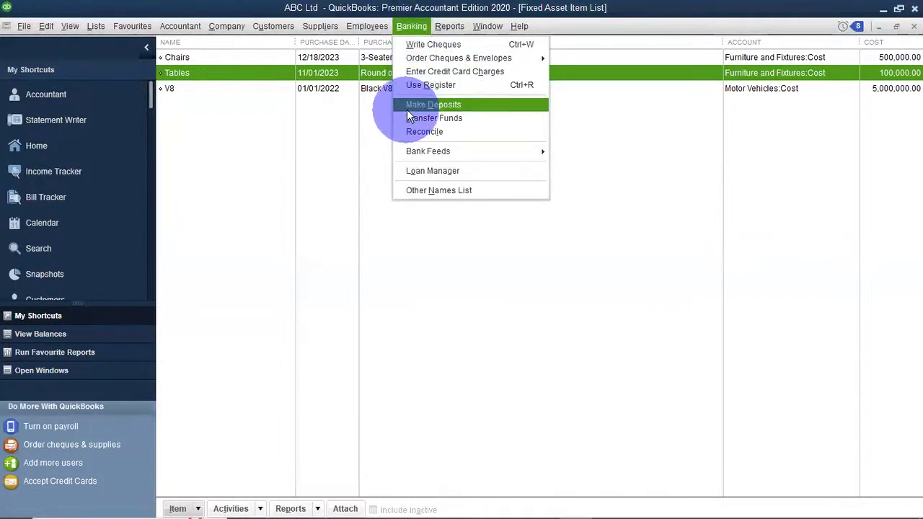
pyautogui.click(232, 177)
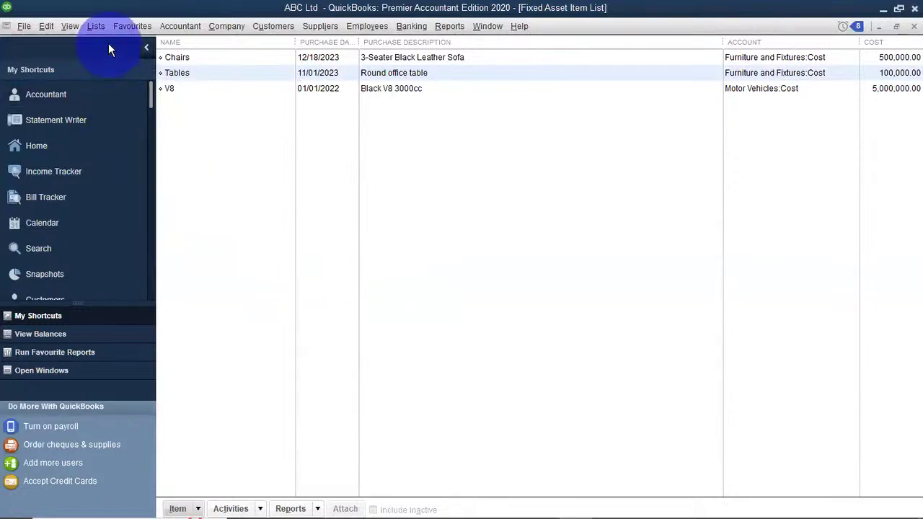
pyautogui.click(96, 27)
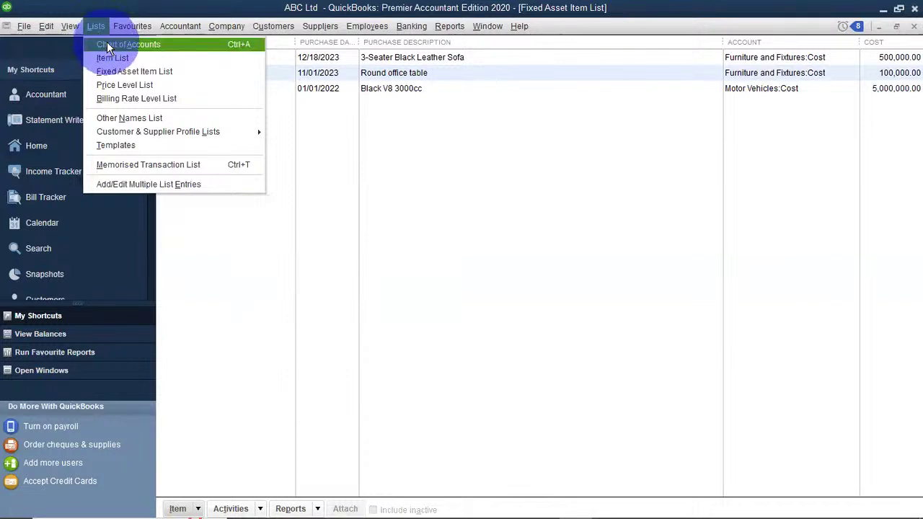
# From the Chart of Accounts, start a new account via Account > New.
pyautogui.click(106, 43)
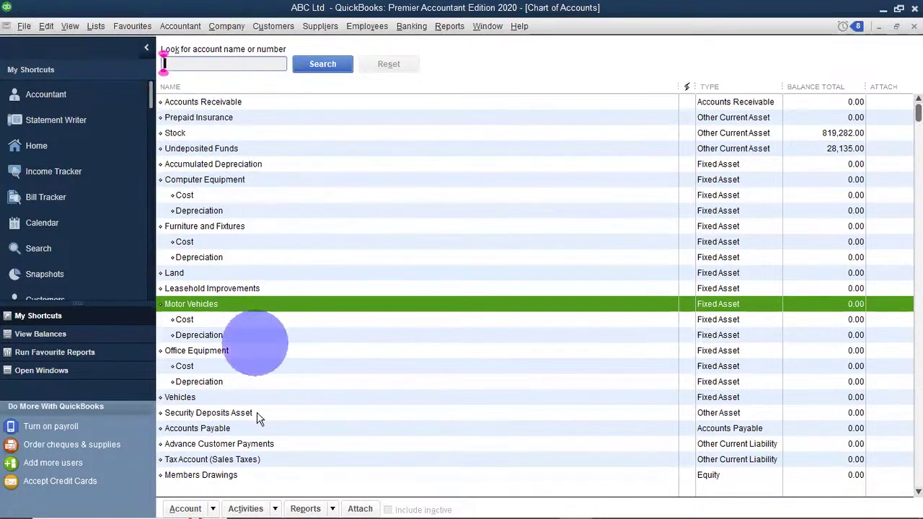
pyautogui.click(212, 510)
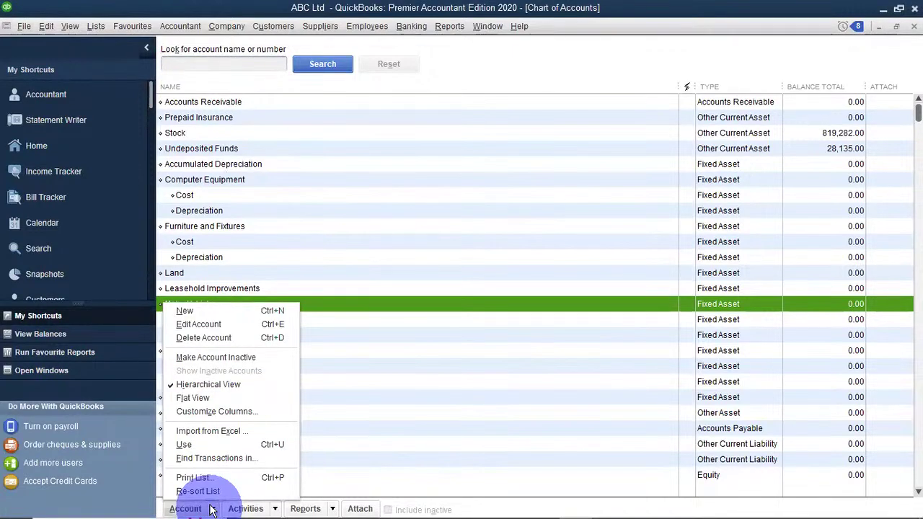
pyautogui.click(199, 313)
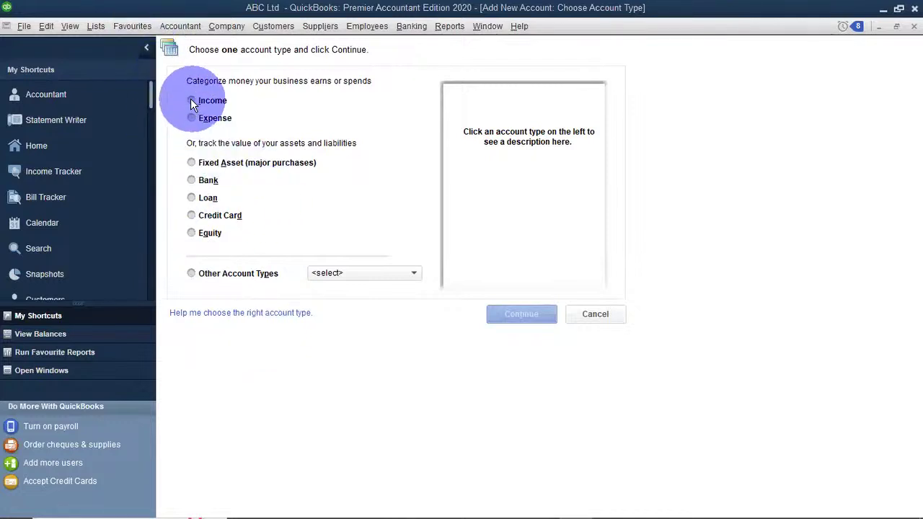
# Read the Income account type description, then select Expense to see its description.
pyautogui.click(194, 100)
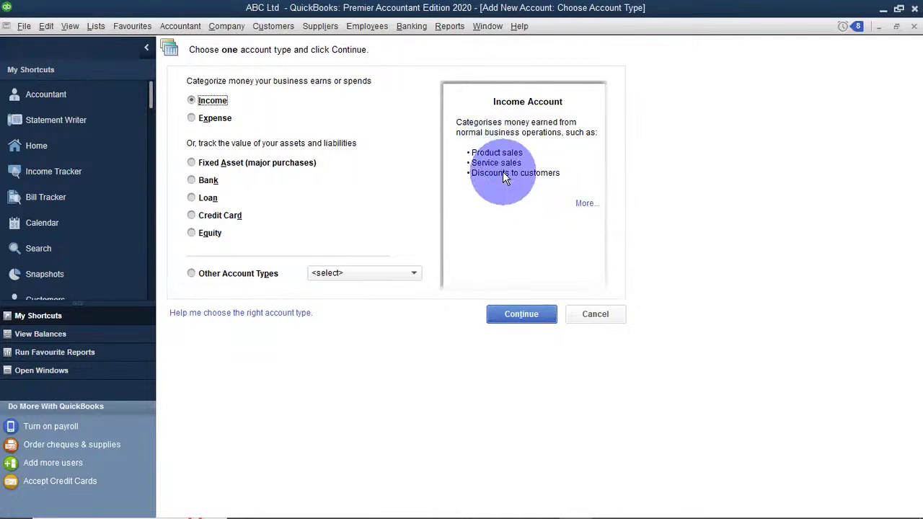
pyautogui.click(191, 119)
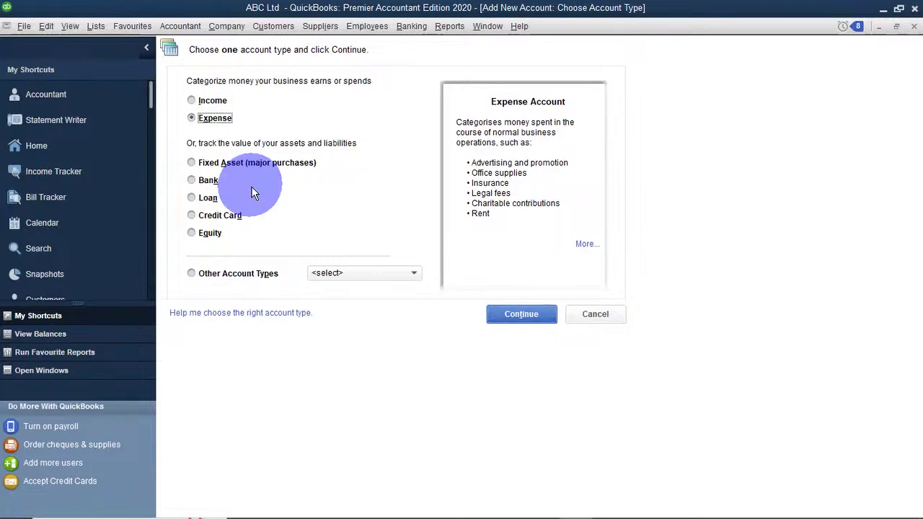
# Review Fixed Asset and other account types, then pick Bank and continue to its details.
pyautogui.click(191, 163)
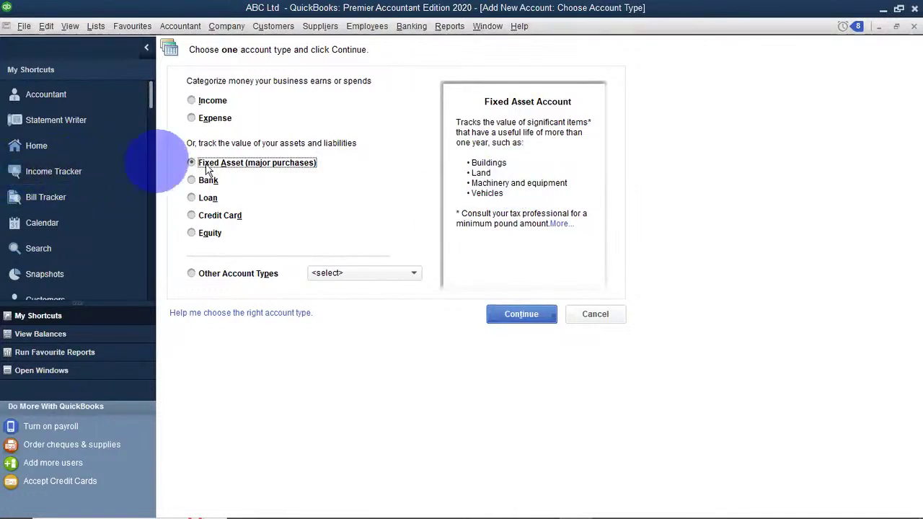
pyautogui.click(540, 323)
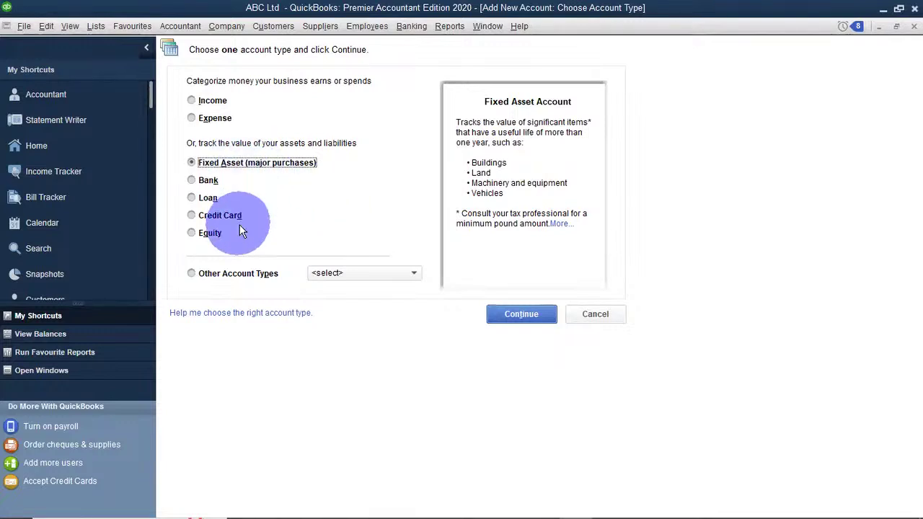
pyautogui.click(191, 181)
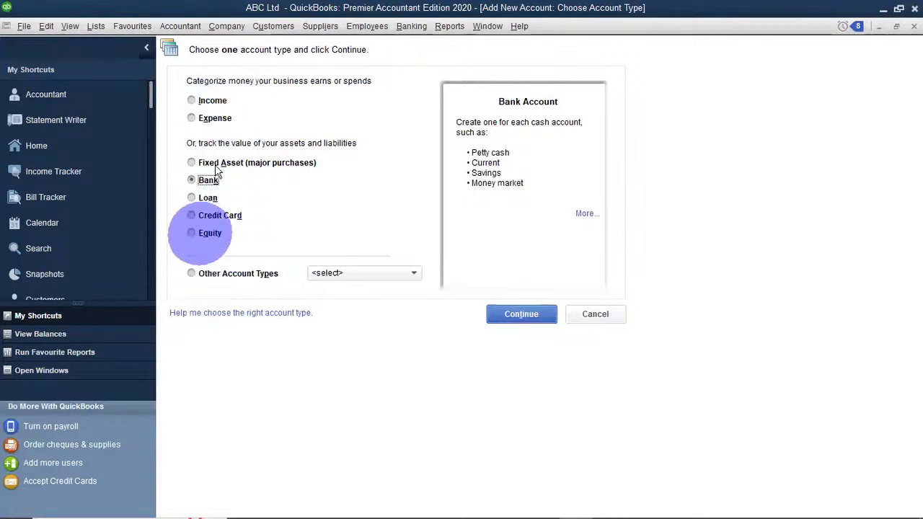
pyautogui.click(192, 274)
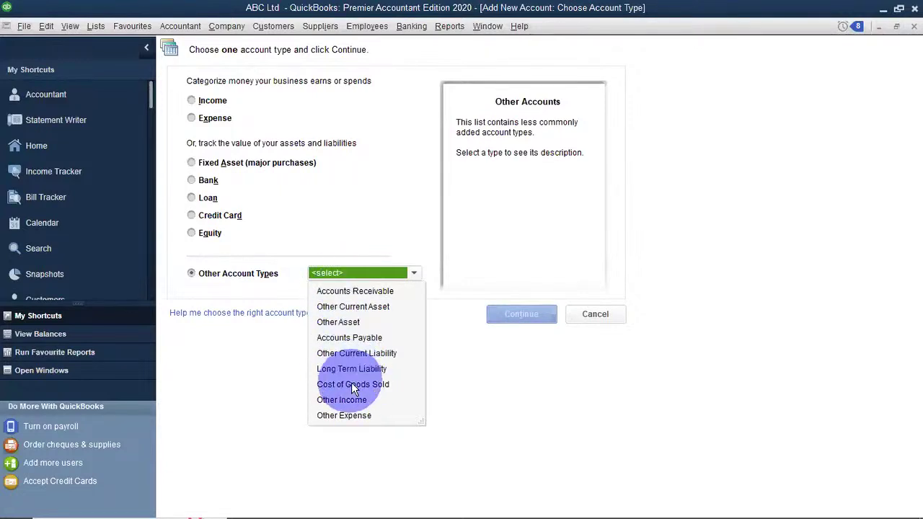
pyautogui.click(195, 180)
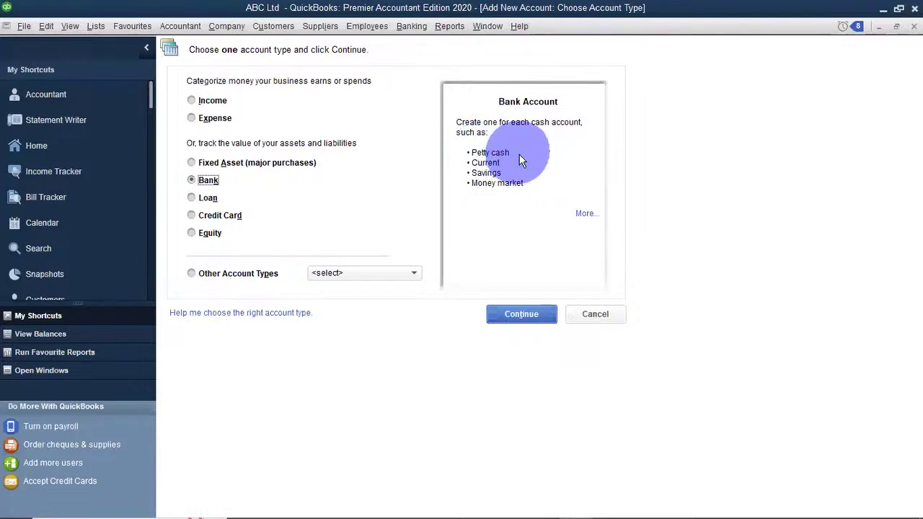
pyautogui.click(520, 315)
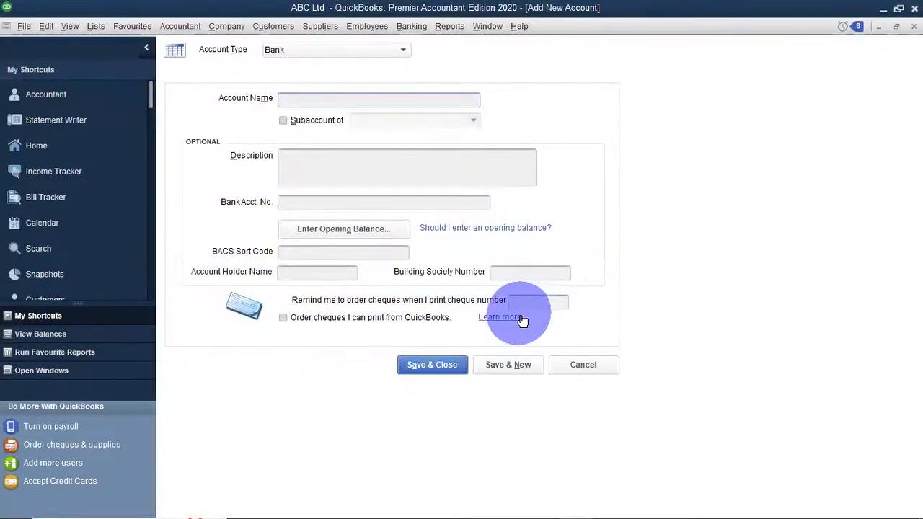
# Enter 'DTB Bank' as the new account's name.
pyautogui.click(346, 105)
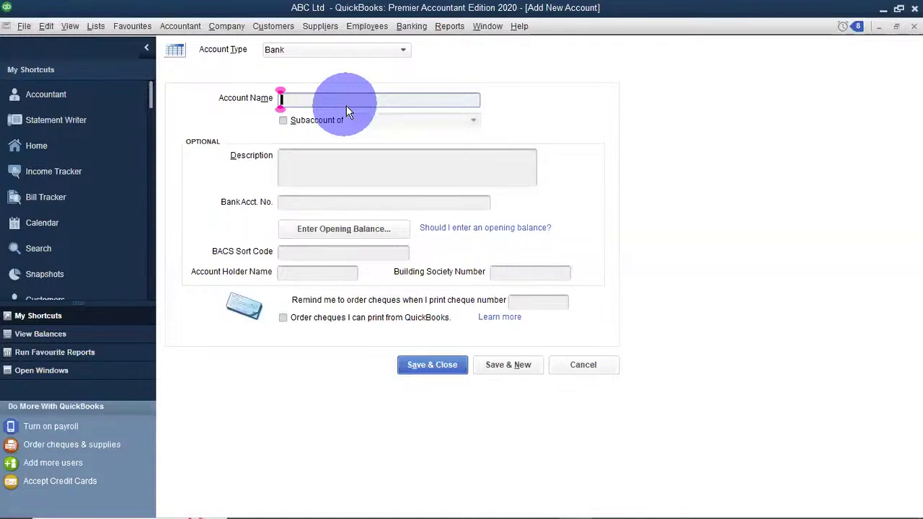
pyautogui.write('DTB ')
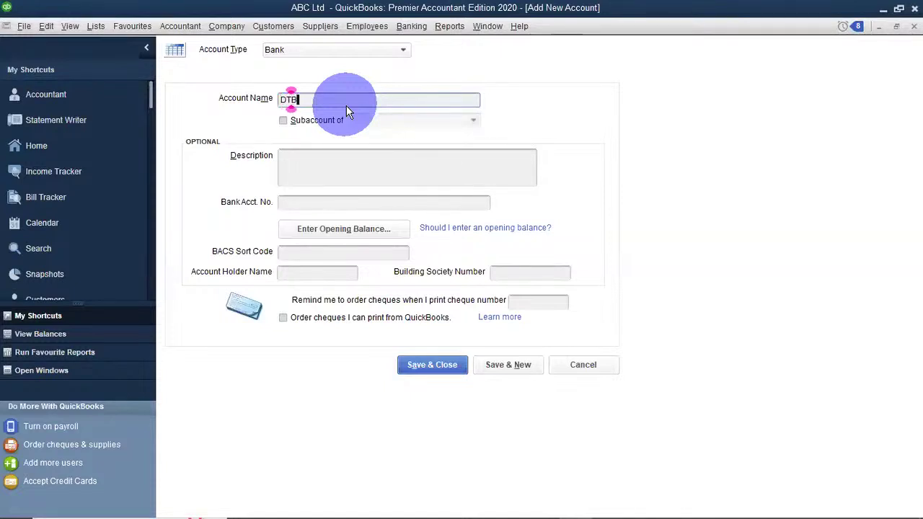
pyautogui.write('Bank')
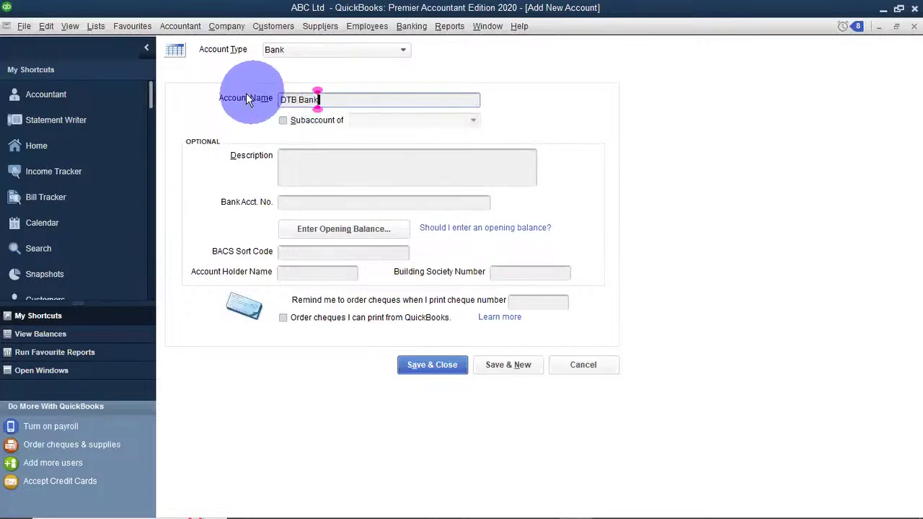
pyautogui.click(282, 122)
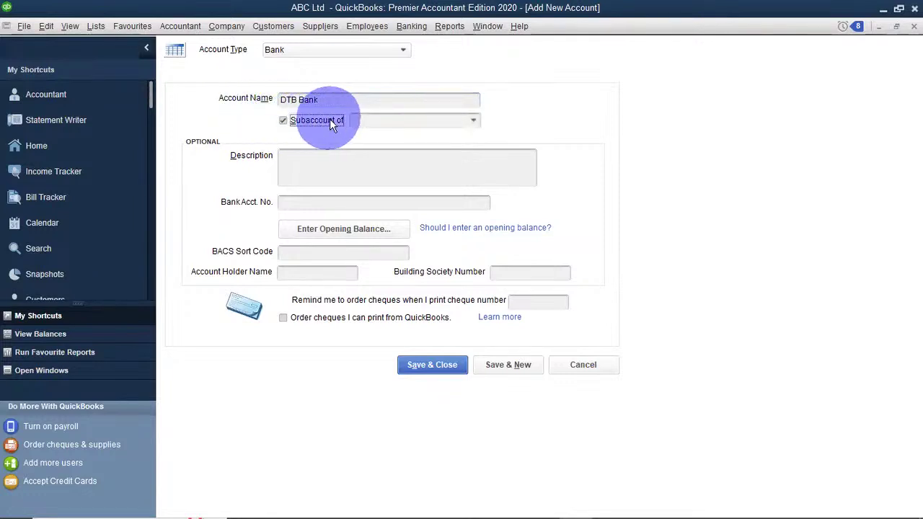
pyautogui.click(473, 120)
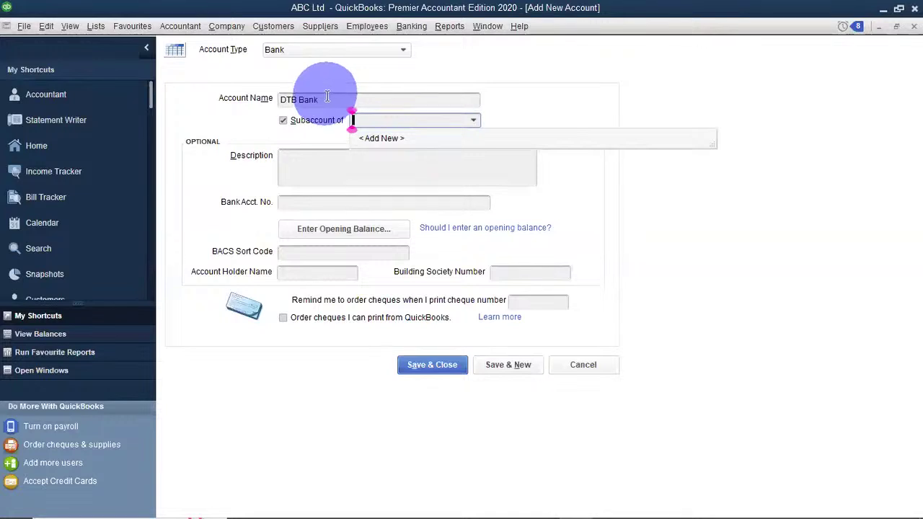
pyautogui.click(283, 121)
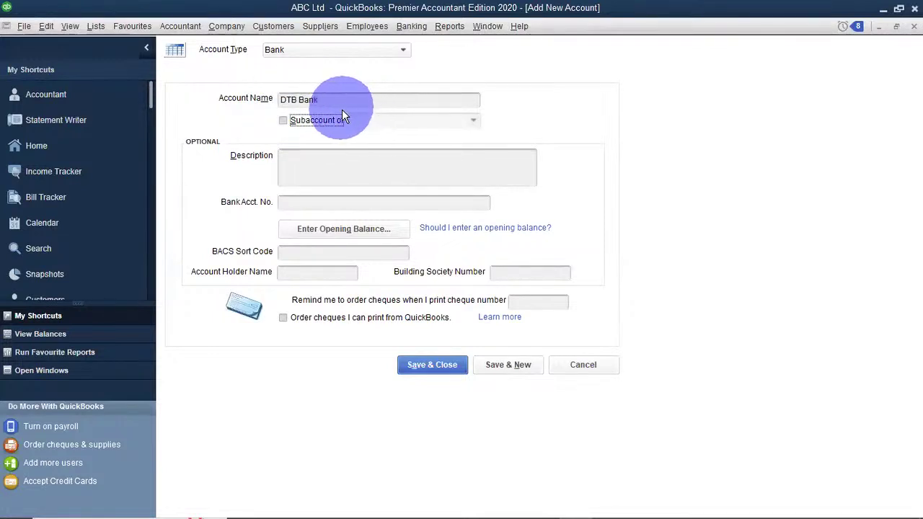
pyautogui.click(338, 155)
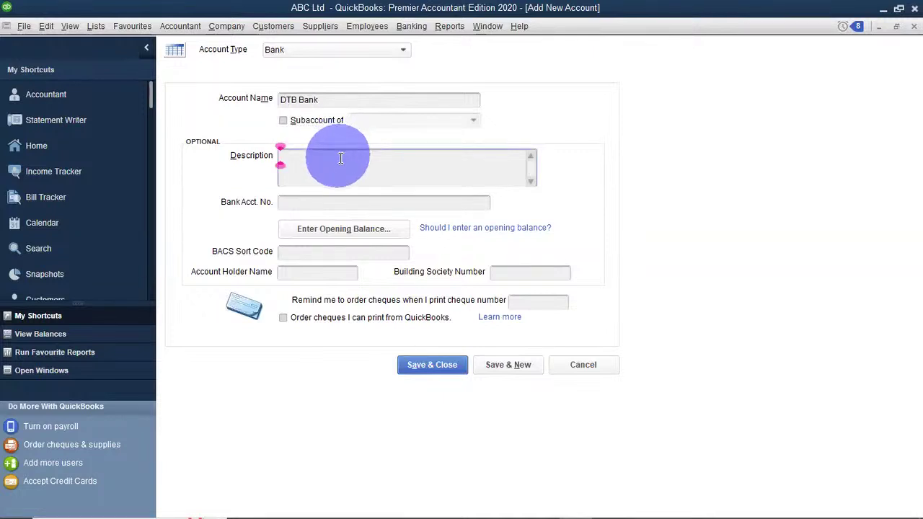
# Enter the account number in the Bank Acct. No. field.
pyautogui.click(330, 202)
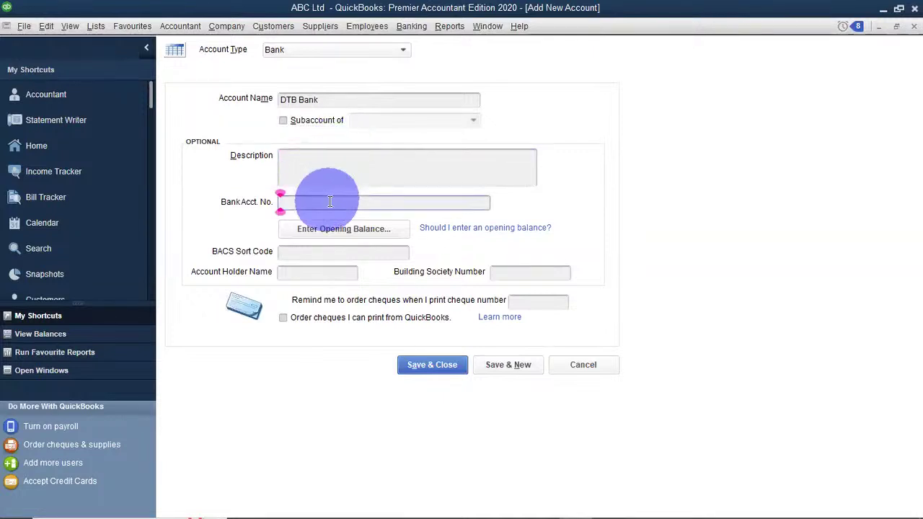
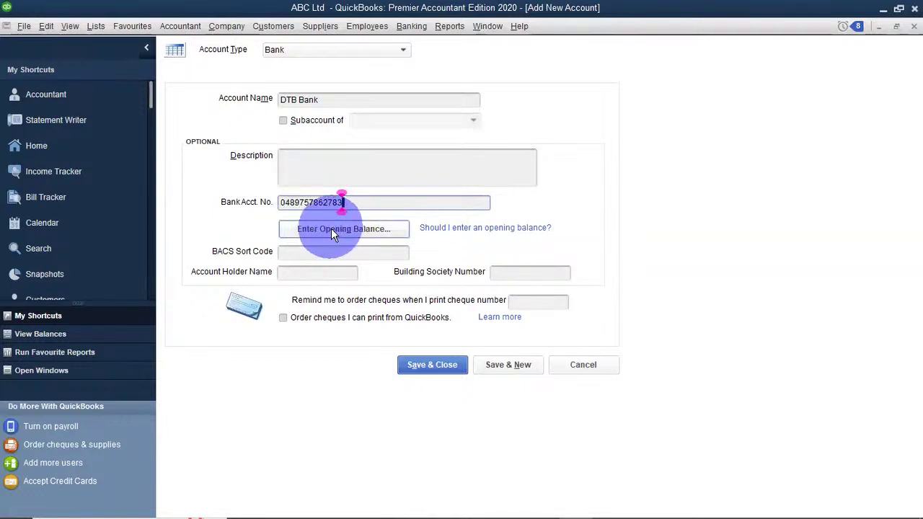
# Enter a 500,000.00 opening balance dated 11/30/2023 and confirm it.
pyautogui.click(331, 229)
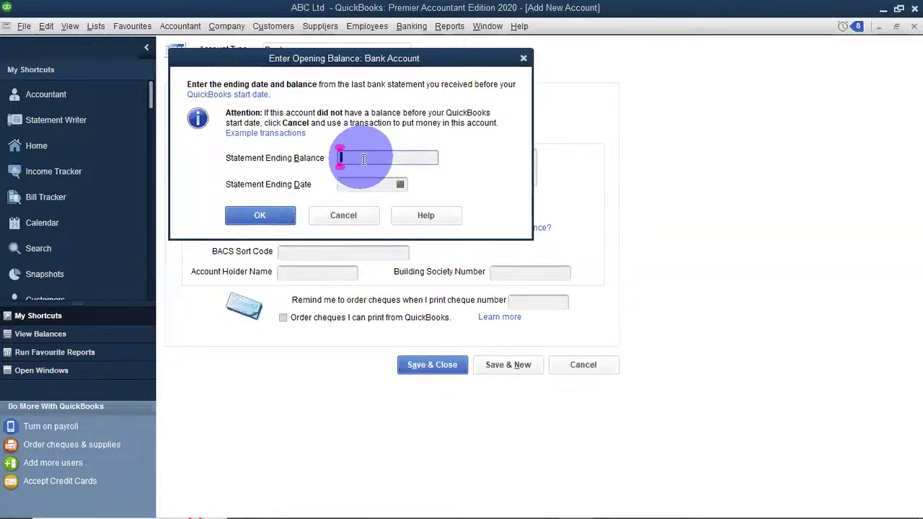
pyautogui.write('5')
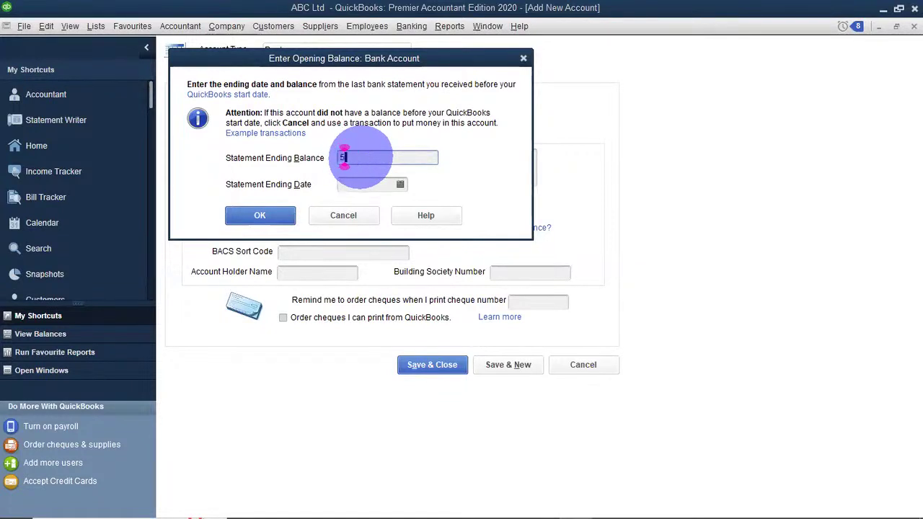
pyautogui.write('00000')
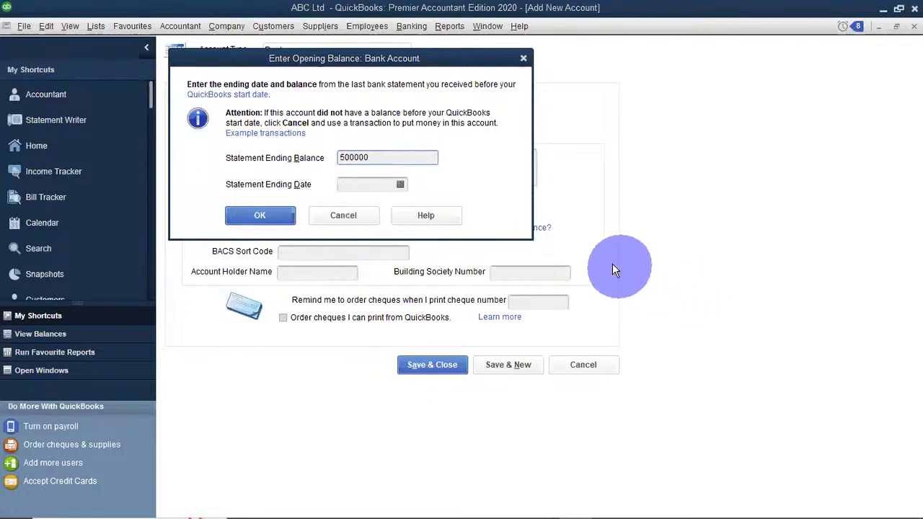
pyautogui.click(339, 185)
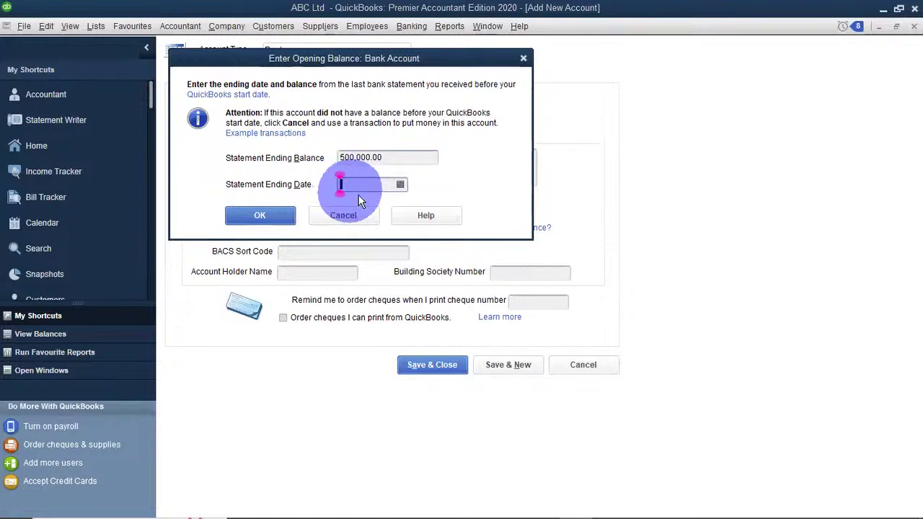
pyautogui.click(400, 185)
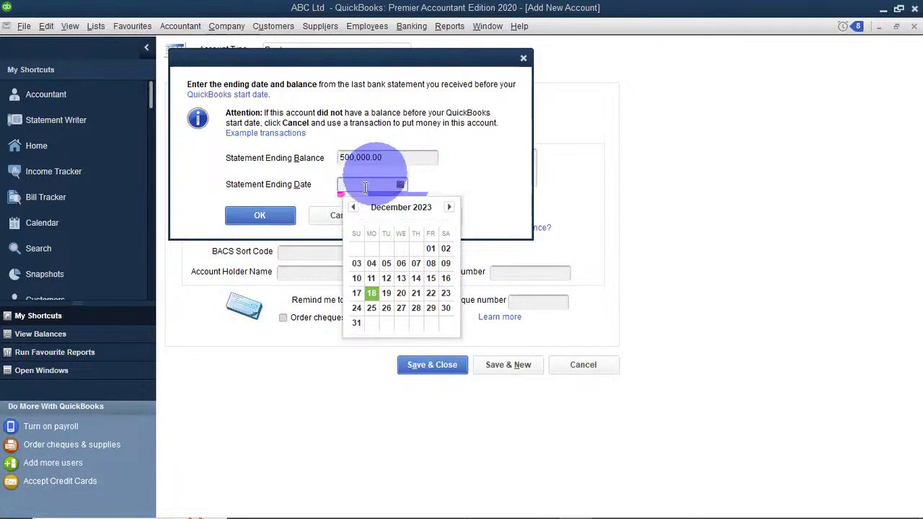
pyautogui.click(352, 207)
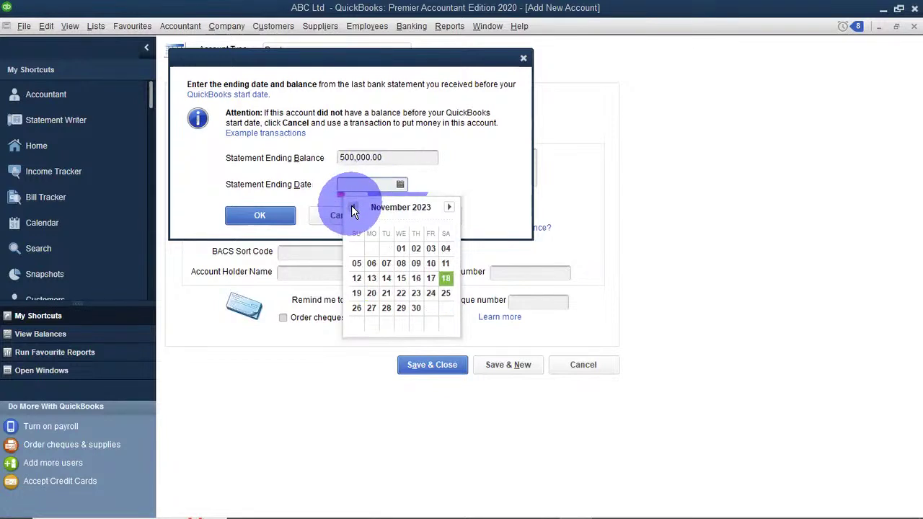
pyautogui.click(417, 308)
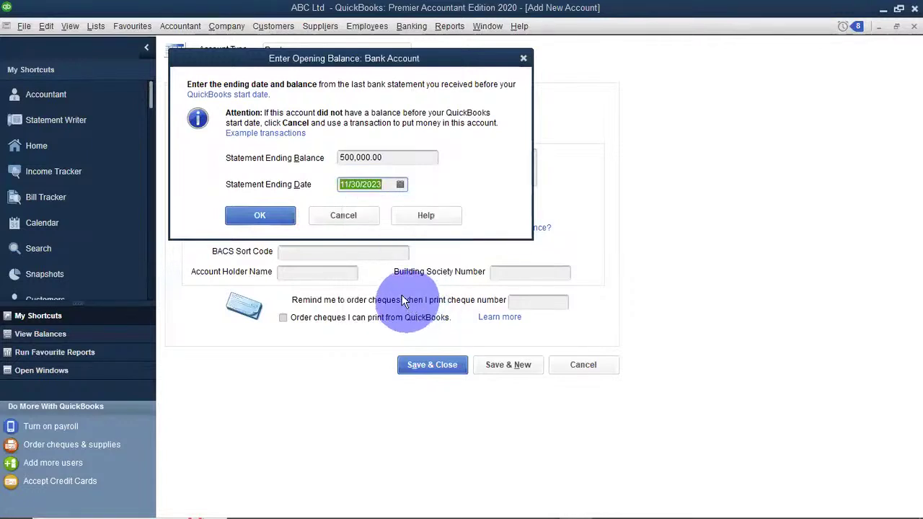
pyautogui.click(272, 217)
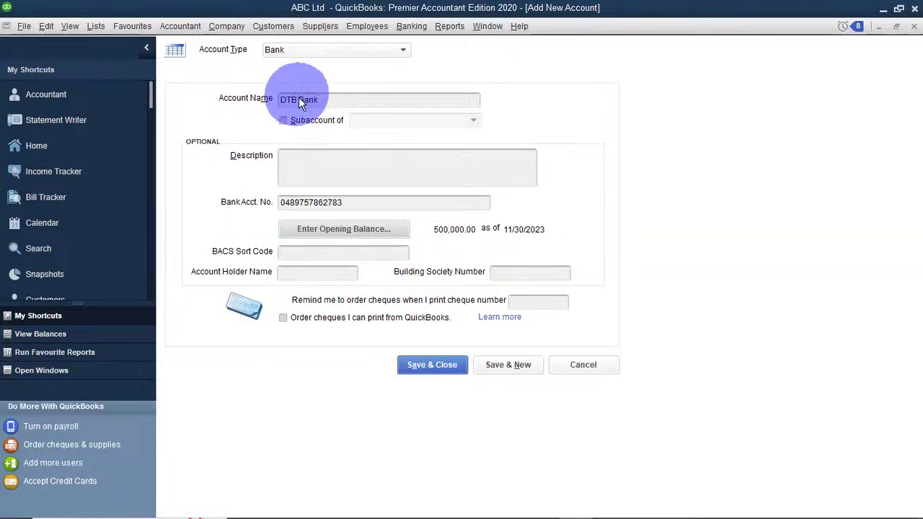
pyautogui.moveTo(343, 99); pyautogui.dragTo(277, 100)
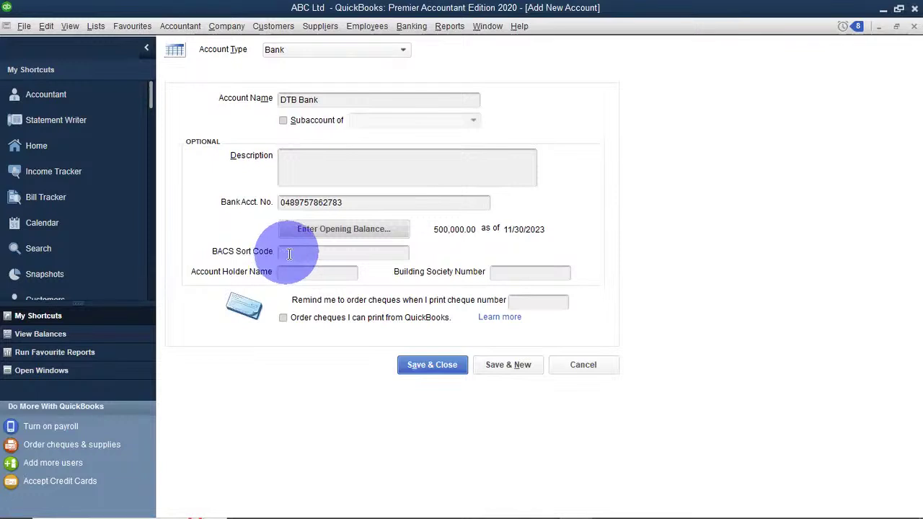
# Fill in the BACS sort code, correcting it after invalid-format warnings until 37-65-47 is accepted.
pyautogui.click(289, 253)
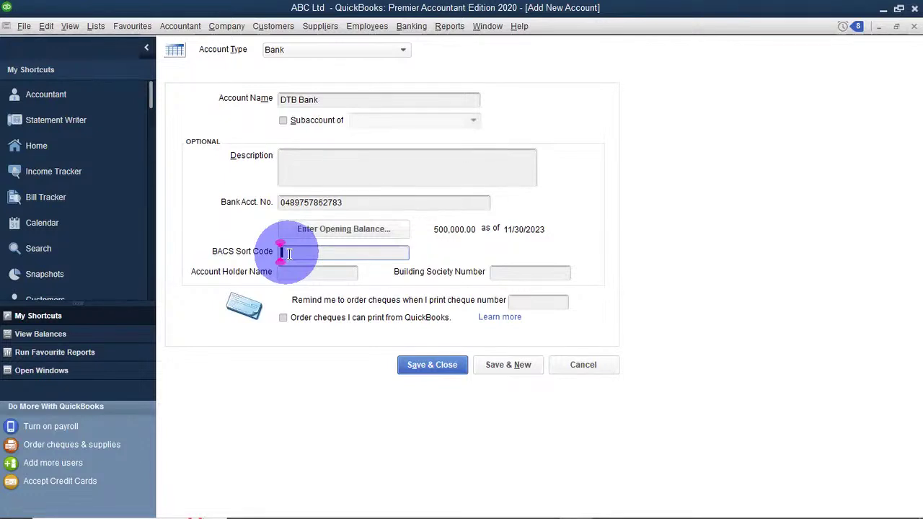
pyautogui.write('DTB004')
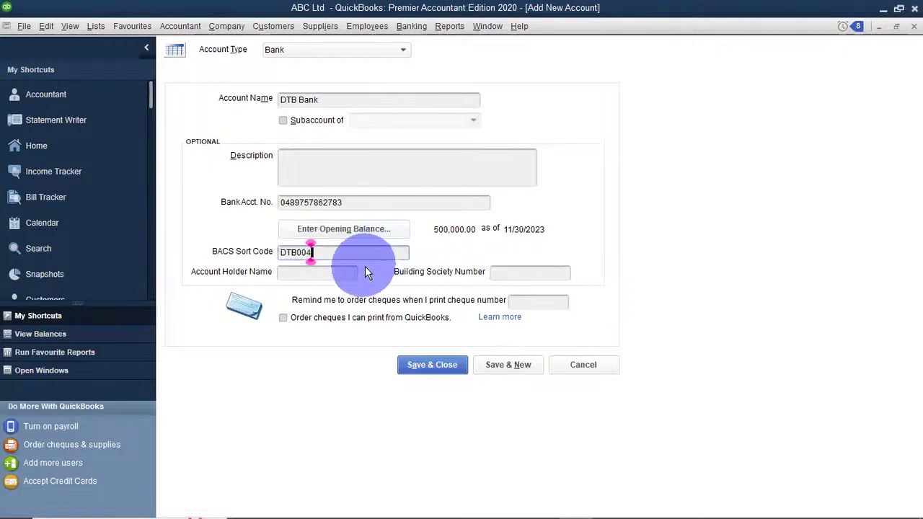
pyautogui.click(345, 277)
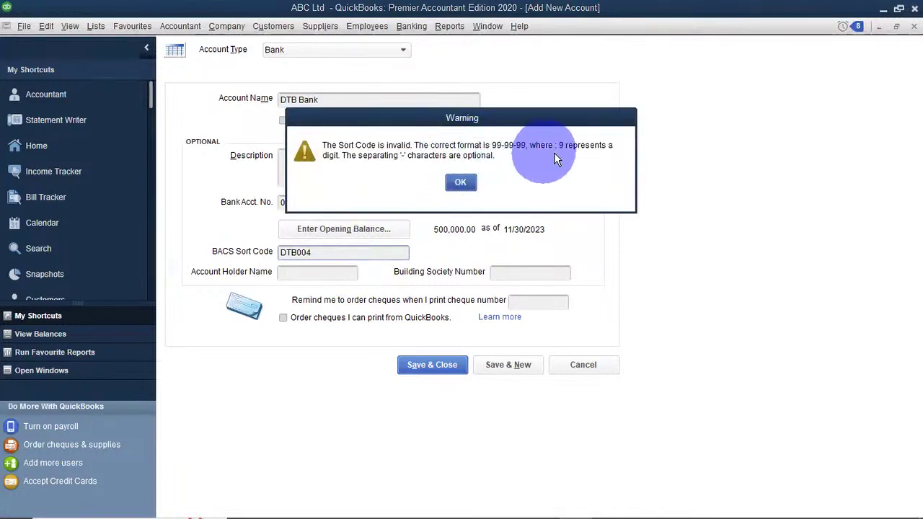
pyautogui.click(461, 183)
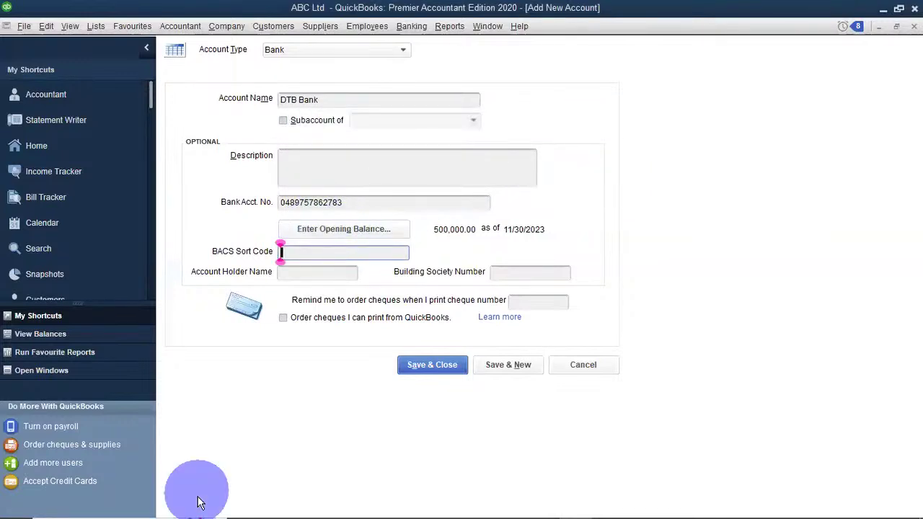
pyautogui.write('5587')
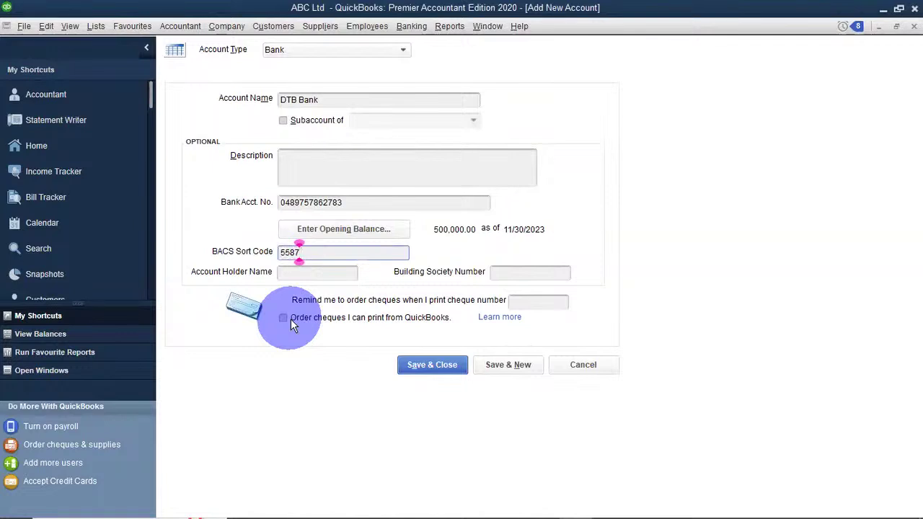
pyautogui.click(291, 271)
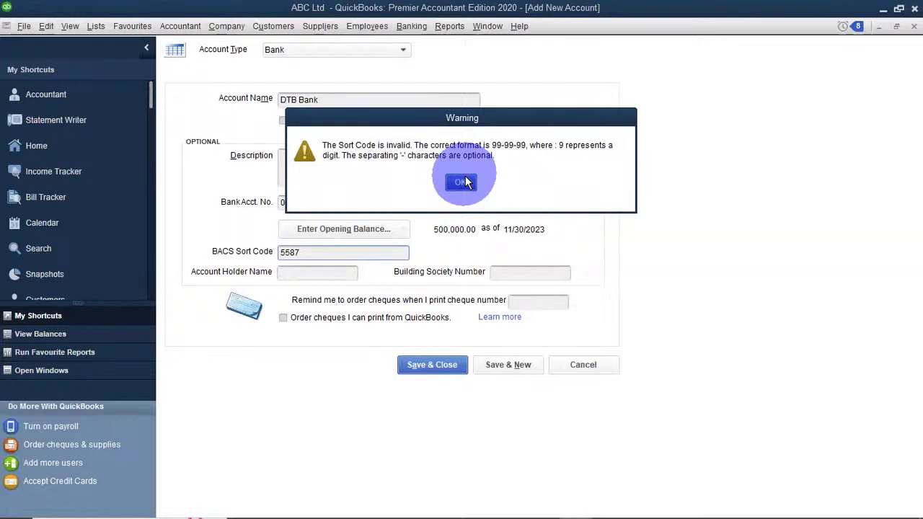
pyautogui.click(464, 182)
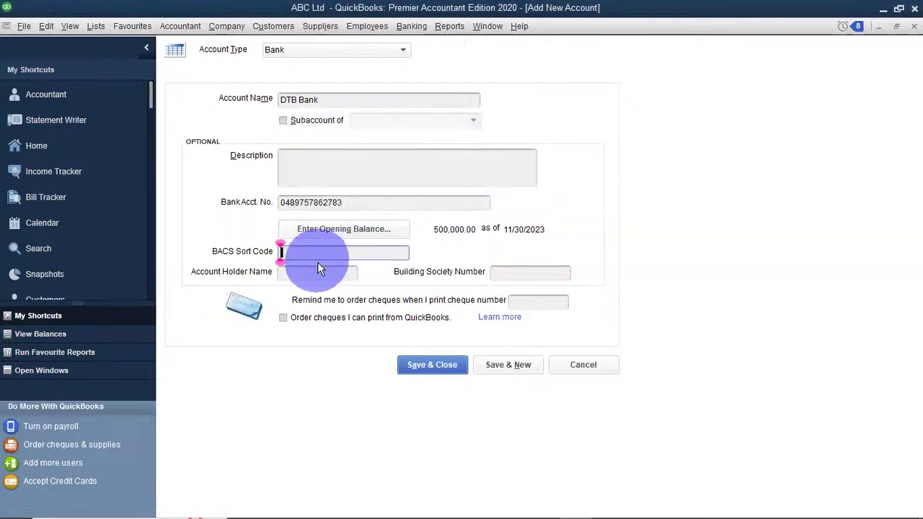
pyautogui.write('376547')
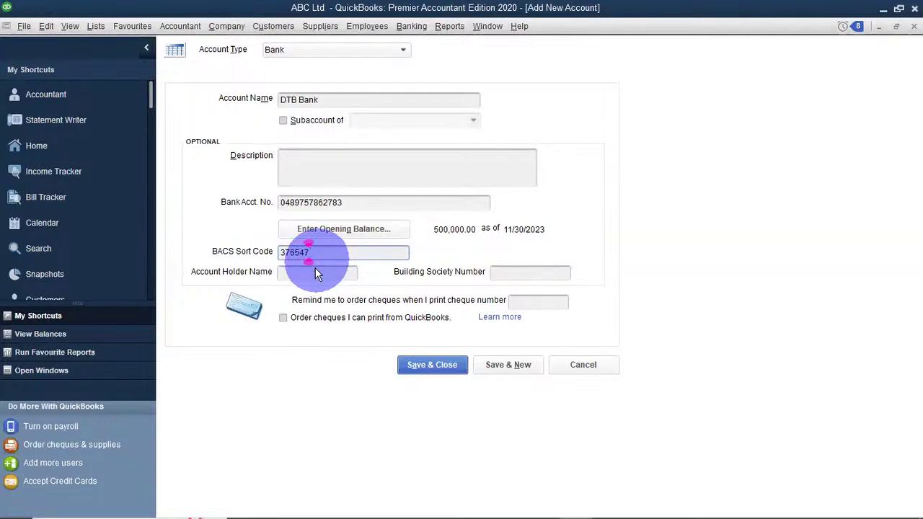
pyautogui.click(315, 274)
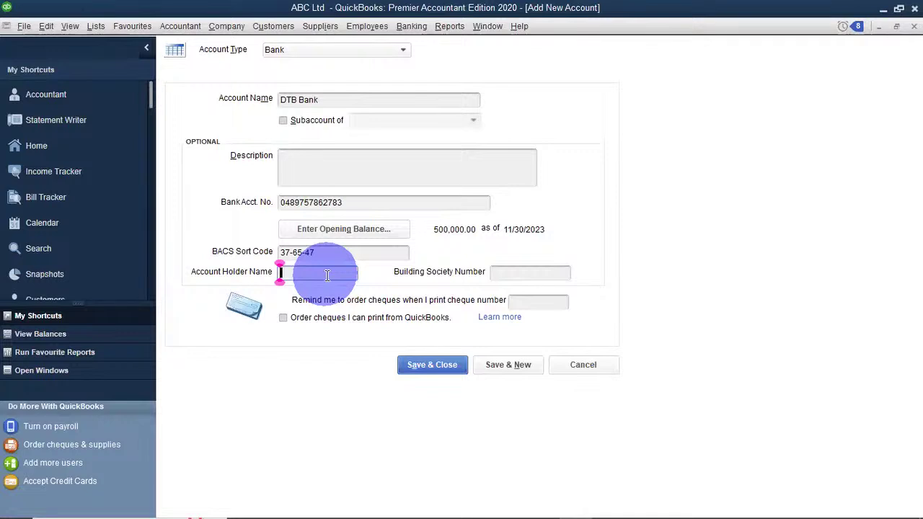
# Enter the account holder's name and building society number 8976.
pyautogui.write('Julius')
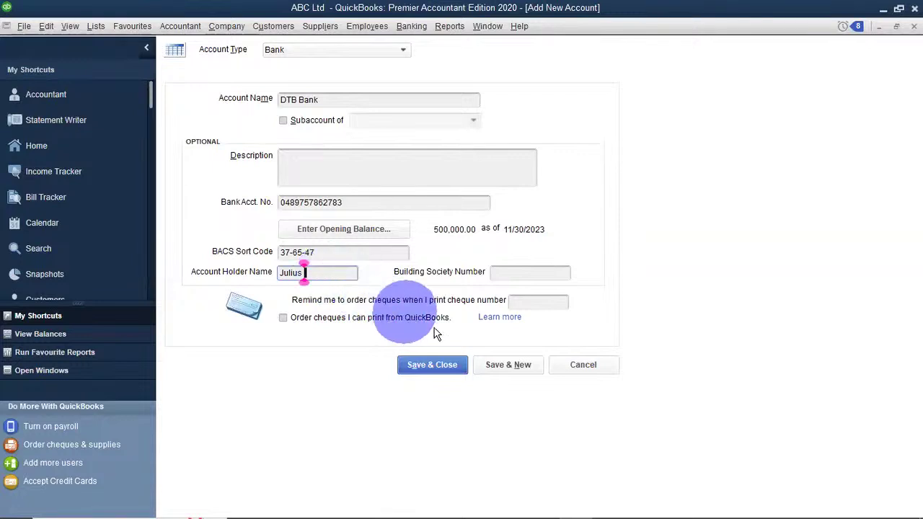
pyautogui.click(496, 273)
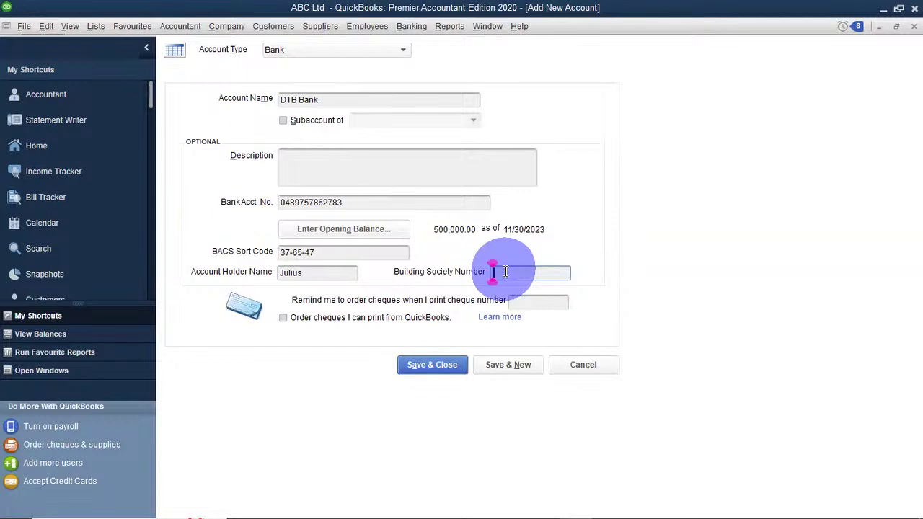
pyautogui.write('8976')
pyautogui.press('Tab')
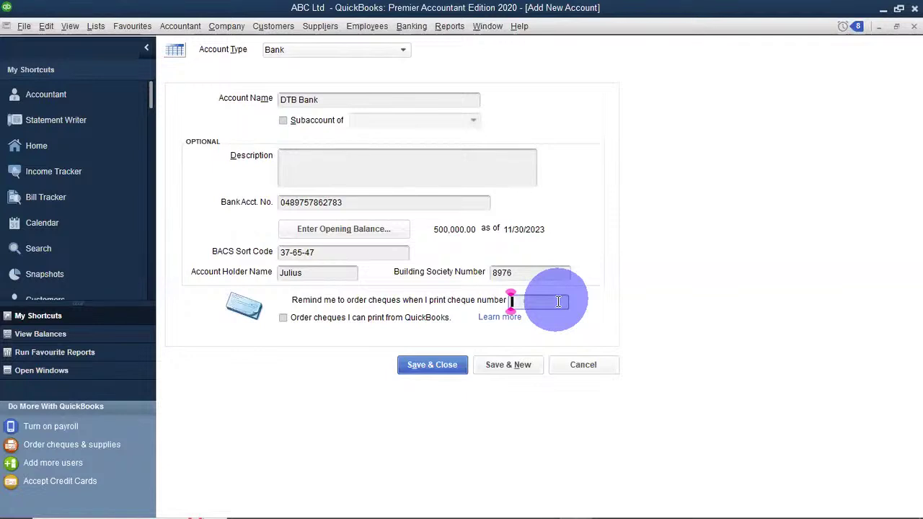
# Set the cheque reorder reminder to number 20 and tick 'Order cheques I can print from QuickBooks'.
pyautogui.write('80')
pyautogui.press('BackSpace')
pyautogui.press('BackSpace')
pyautogui.write('20')
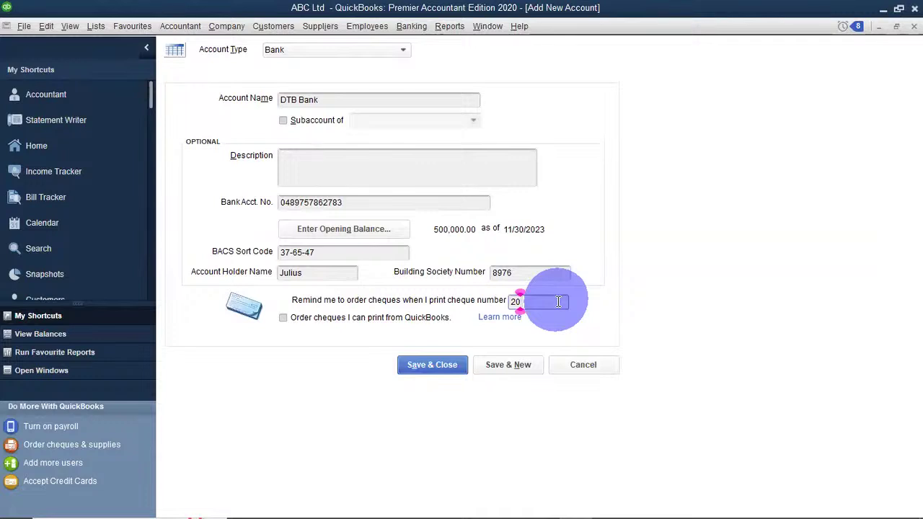
pyautogui.click(282, 318)
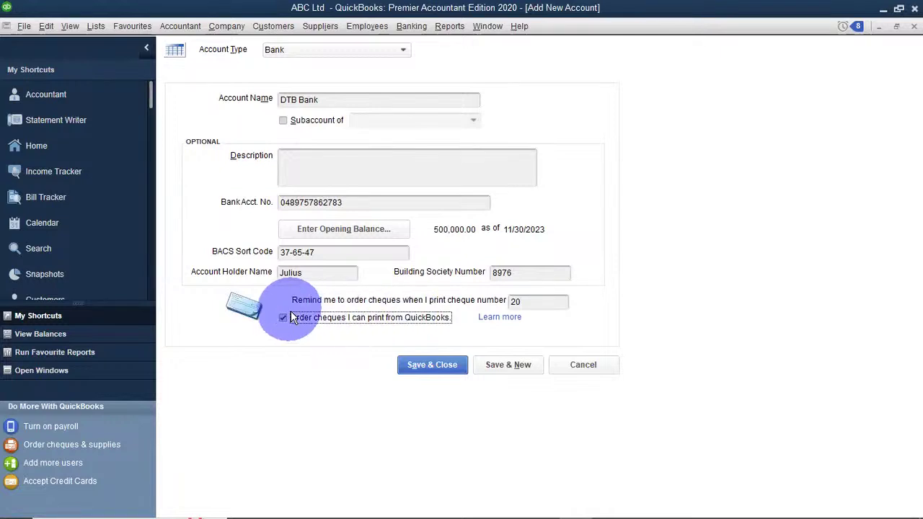
# Save the new DTB Bank account, dismiss the bank feed setup, and reload the cheque-ordering page.
pyautogui.click(425, 371)
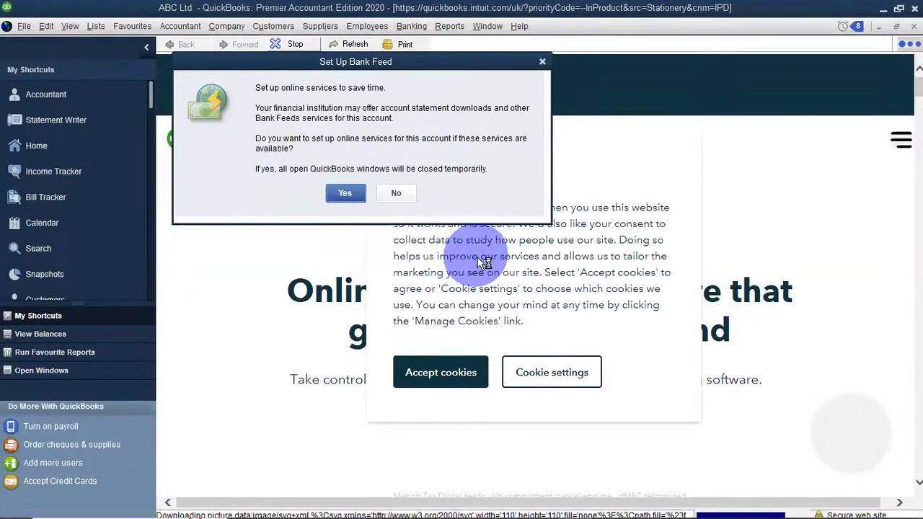
pyautogui.click(543, 62)
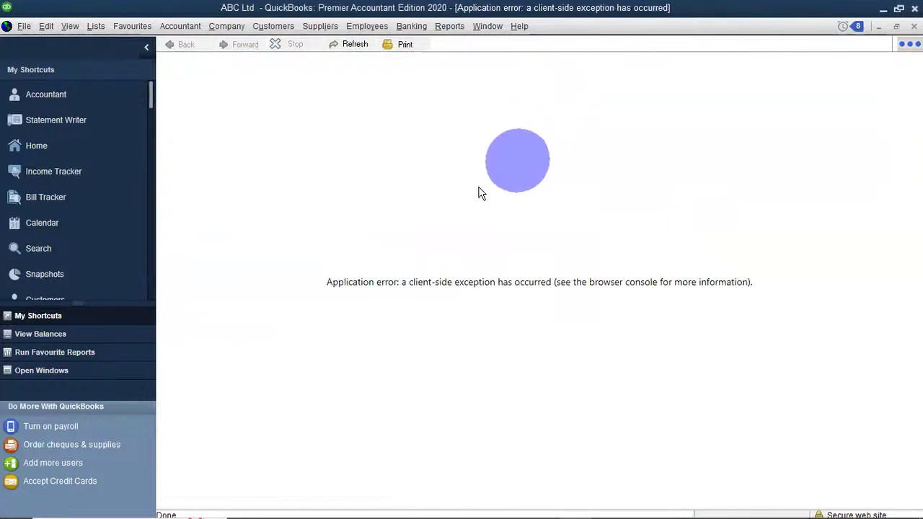
pyautogui.click(344, 43)
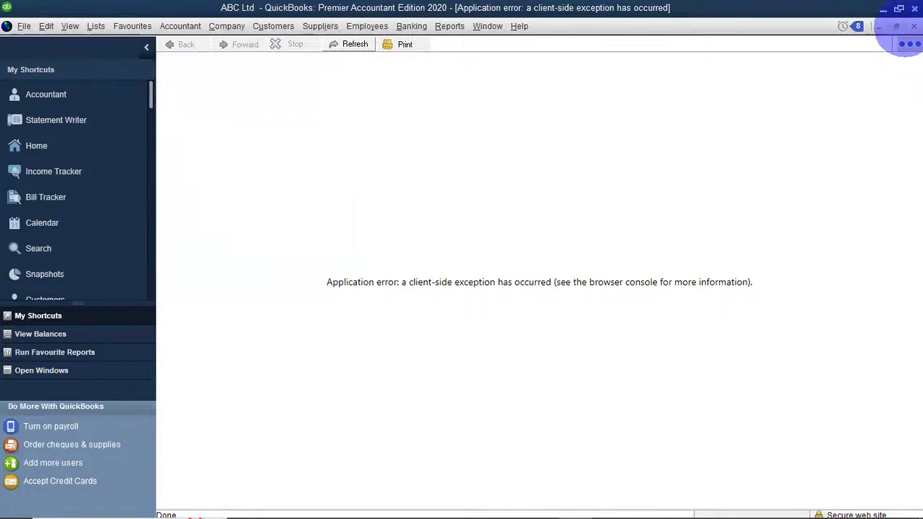
# Close the error web page to return to the Chart of Accounts and open the Suppliers menu.
pyautogui.click(914, 26)
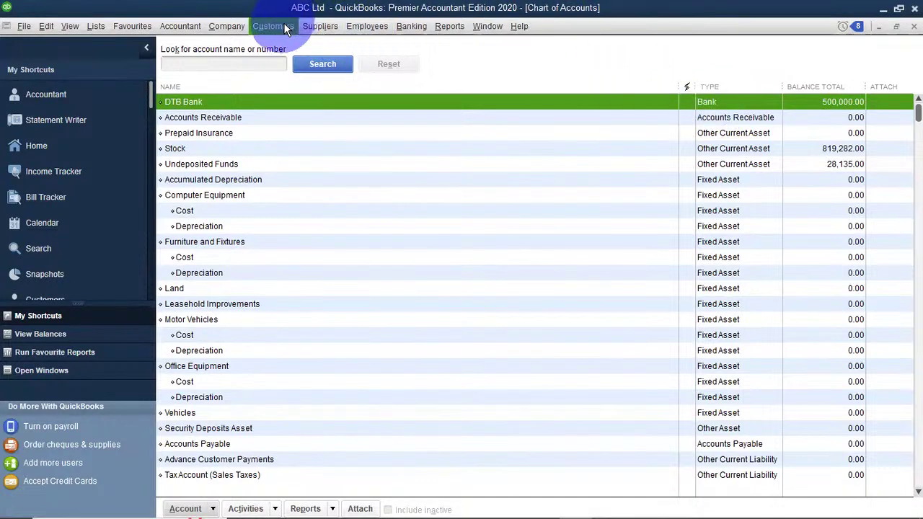
pyautogui.click(308, 29)
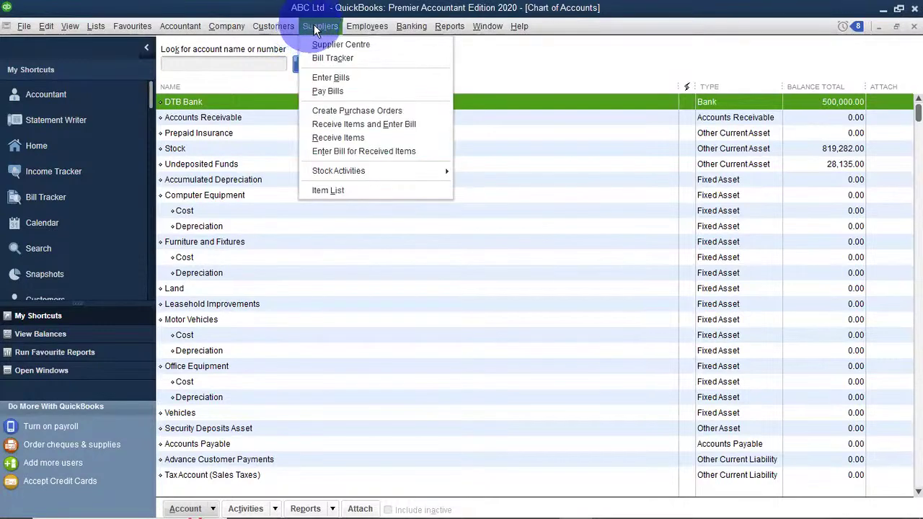
pyautogui.click(308, 29)
pyautogui.click(305, 29)
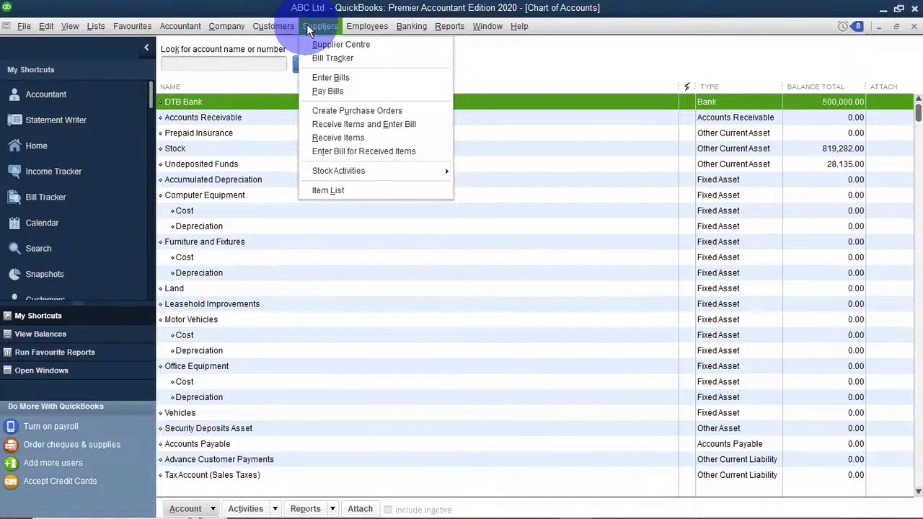
# Start a blank purchase order, P.O. No. 1, shipping to ABC Ltd in Nairobi.
pyautogui.click(349, 110)
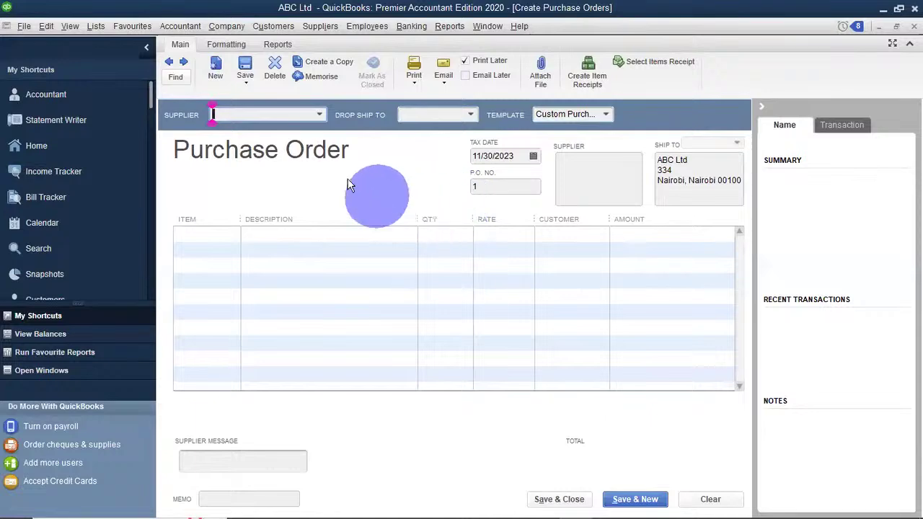
# Choose Bovi Int as the purchase order's supplier, leaving Drop Ship To empty.
pyautogui.click(317, 116)
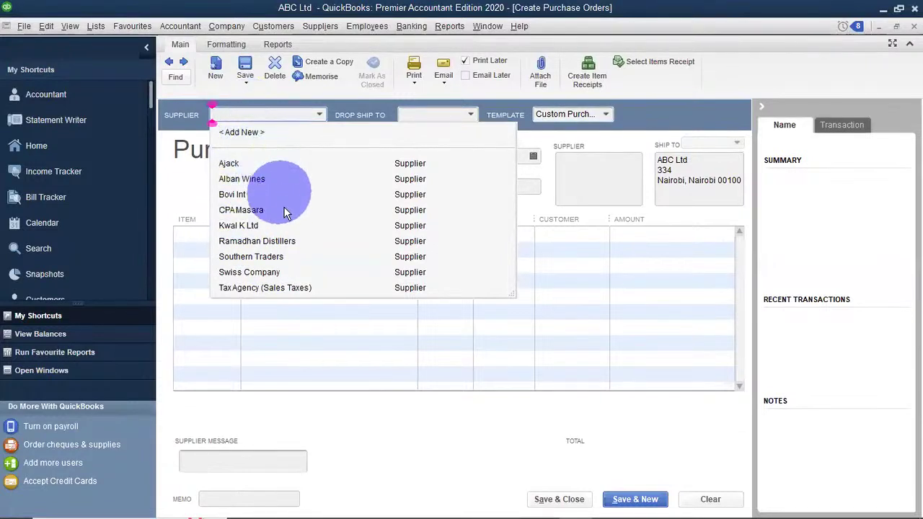
pyautogui.click(235, 198)
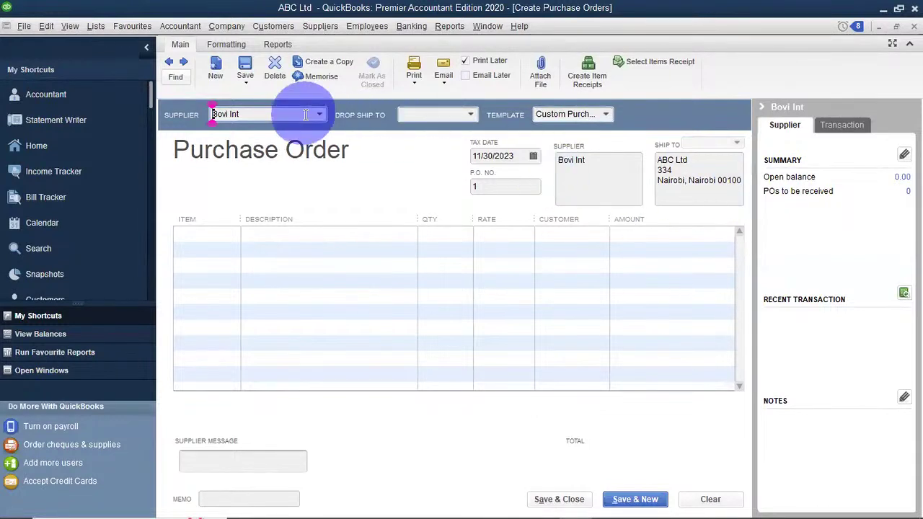
pyautogui.click(470, 113)
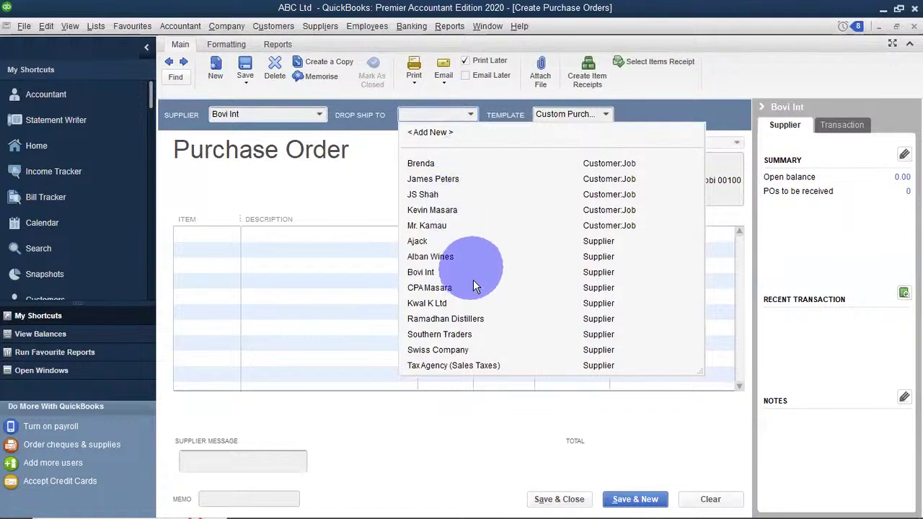
pyautogui.click(382, 141)
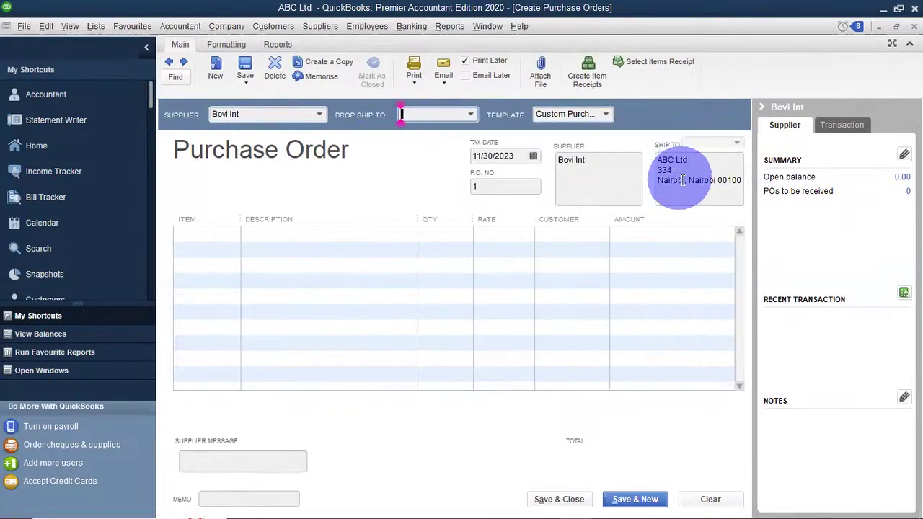
pyautogui.click(472, 114)
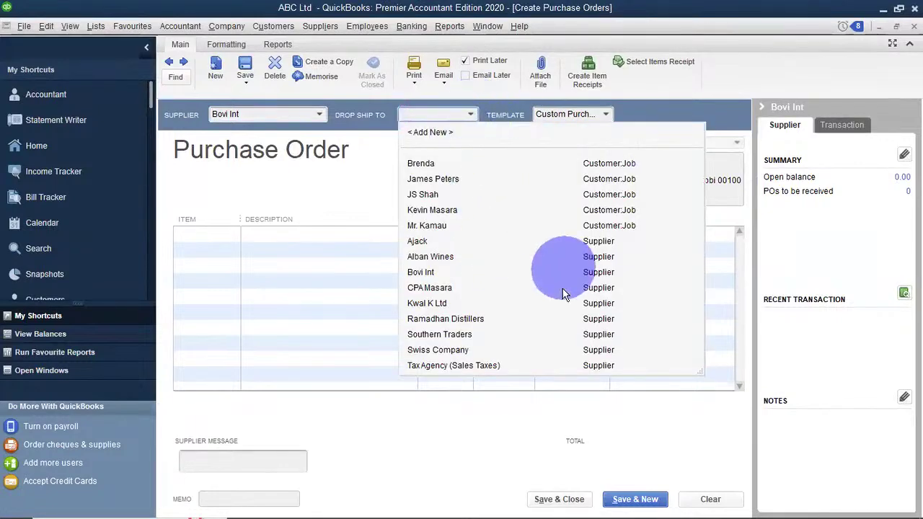
pyautogui.click(362, 160)
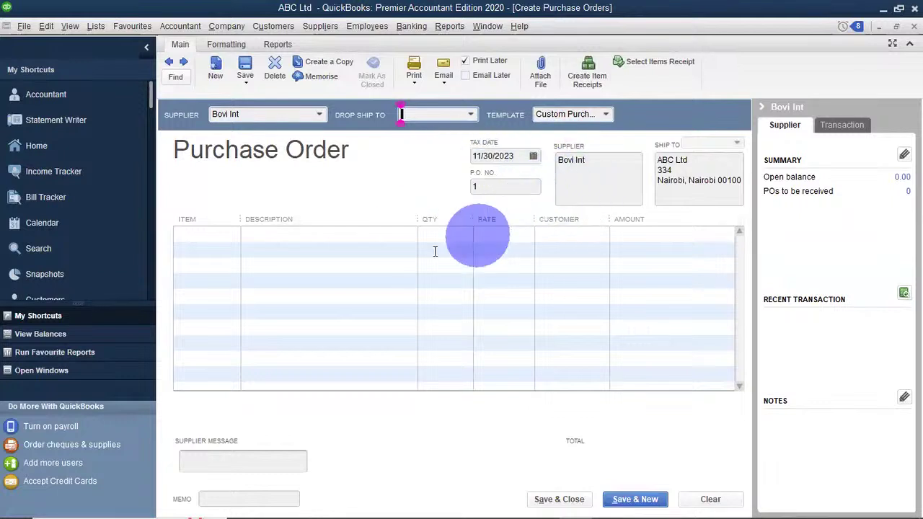
# Add Banoch Brae with quantity 10 on the first line, leaving its customer blank.
pyautogui.click(211, 238)
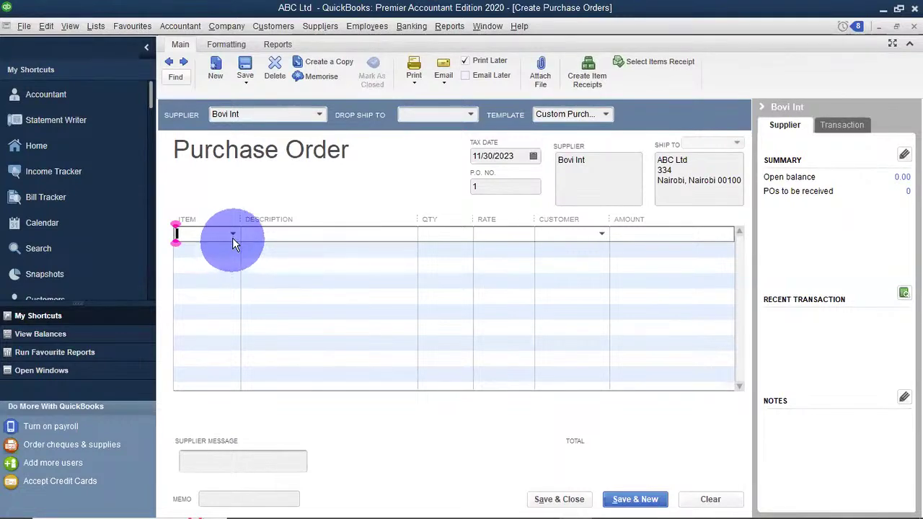
pyautogui.click(233, 235)
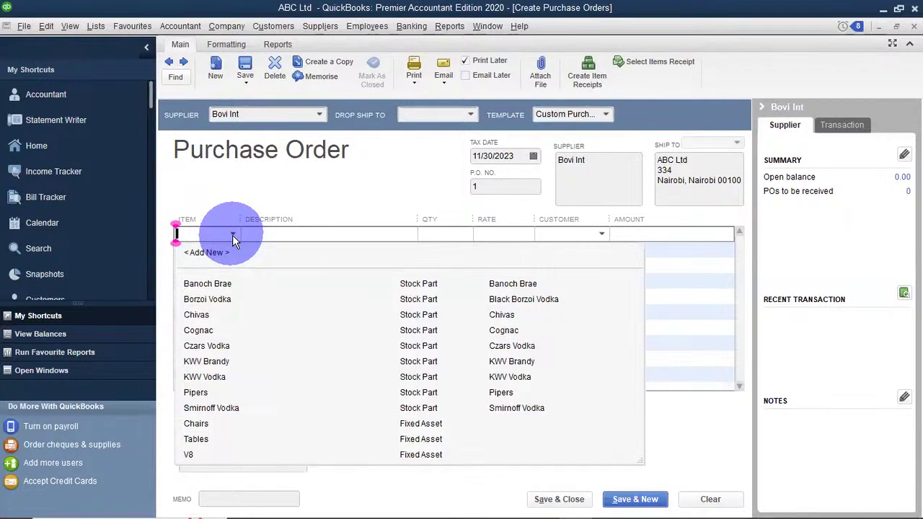
pyautogui.click(216, 284)
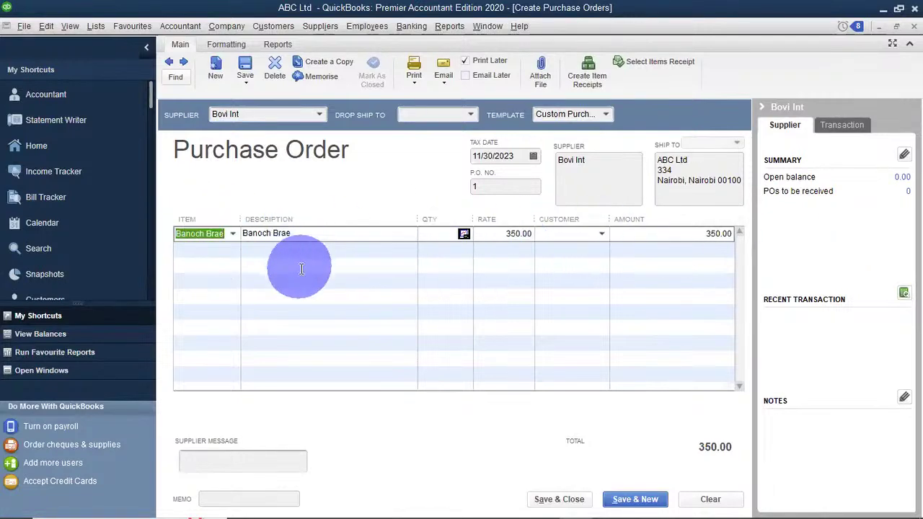
pyautogui.click(421, 233)
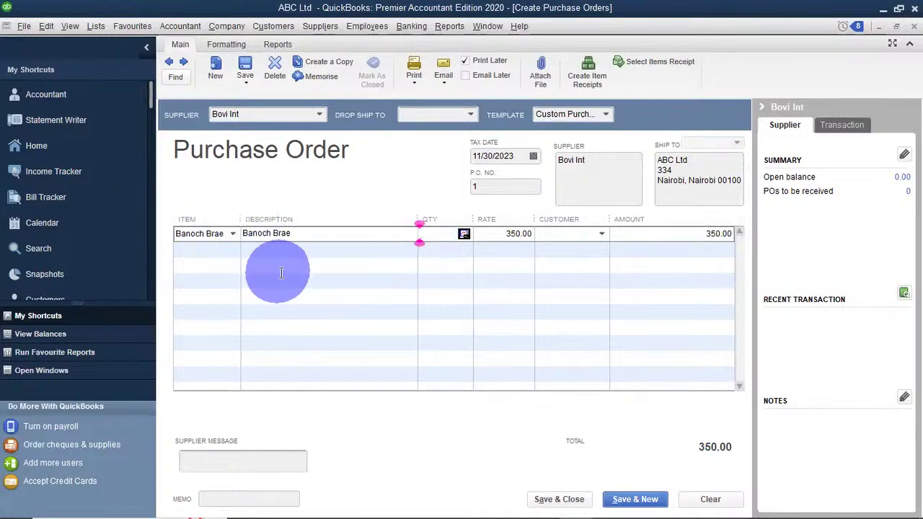
pyautogui.write('10')
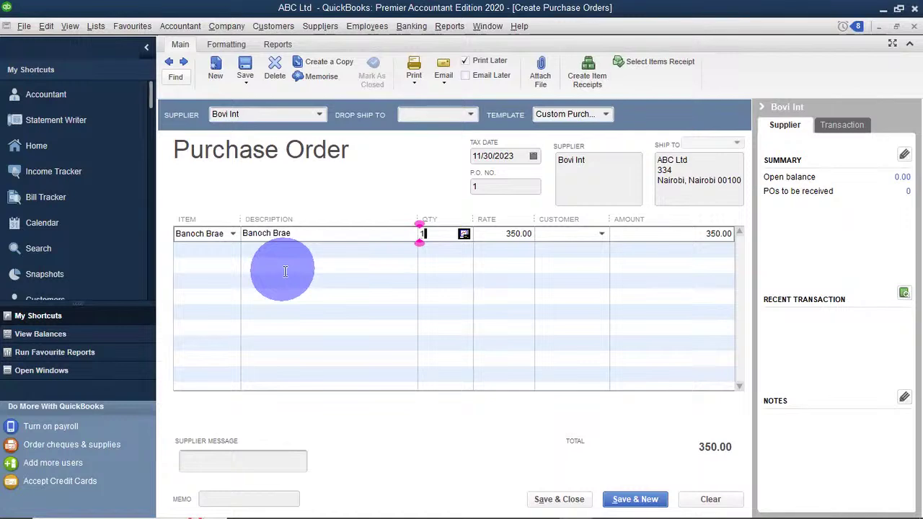
pyautogui.press('Tab')
pyautogui.press('Tab')
pyautogui.press('Tab')
pyautogui.press('Tab')
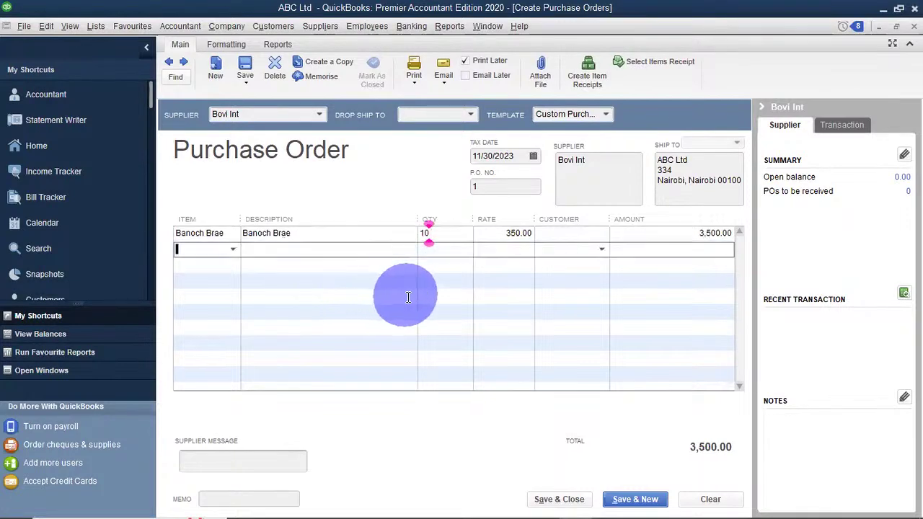
pyautogui.click(566, 237)
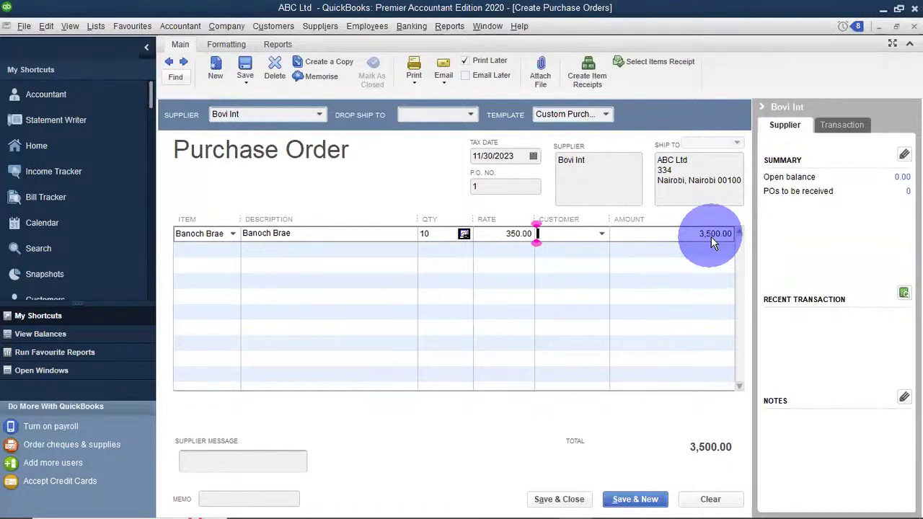
pyautogui.click(602, 234)
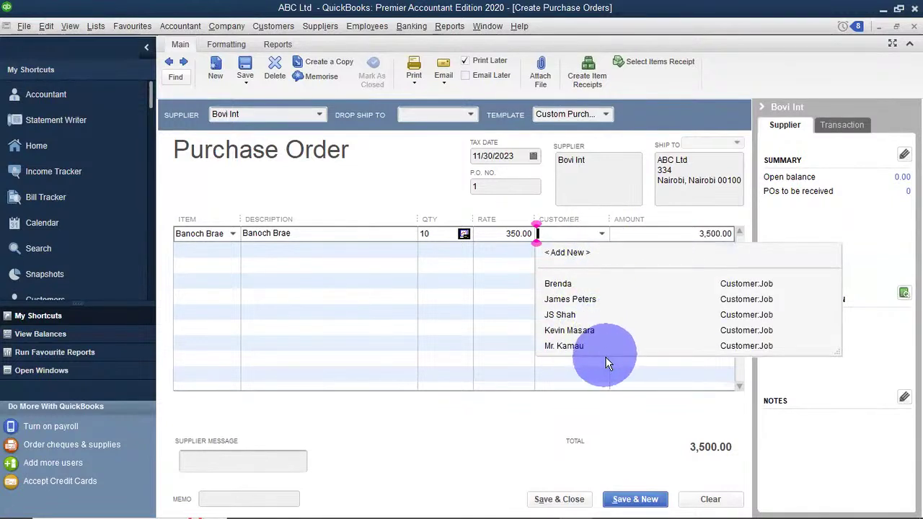
pyautogui.click(433, 284)
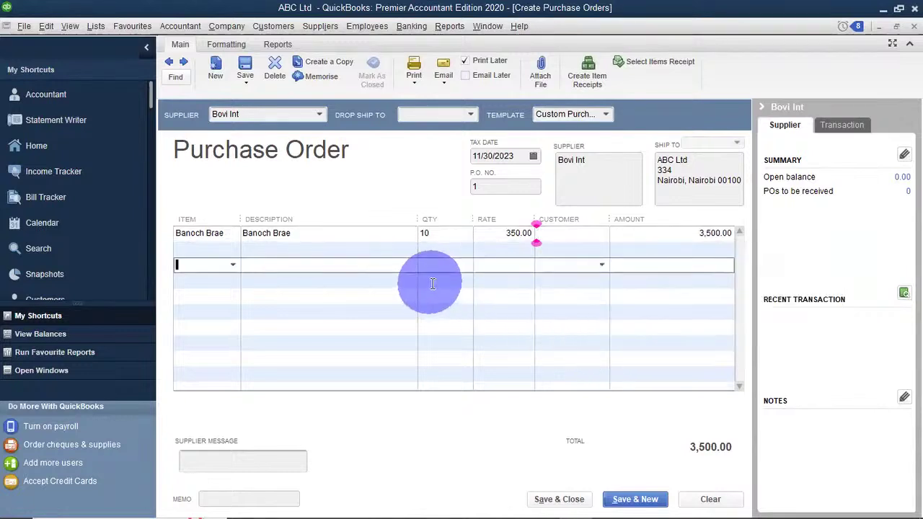
# Add Pipers with quantity 50 on the second line, bringing the total to 28,500.00.
pyautogui.click(194, 250)
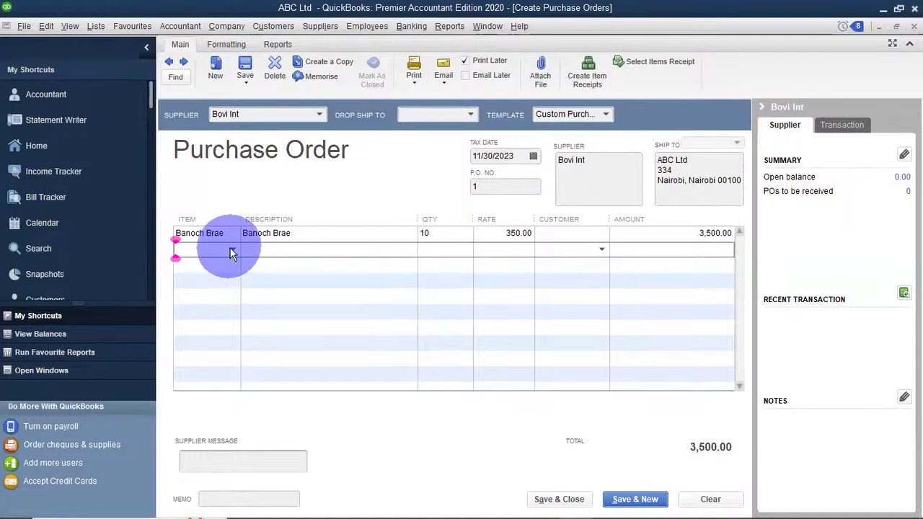
pyautogui.click(232, 250)
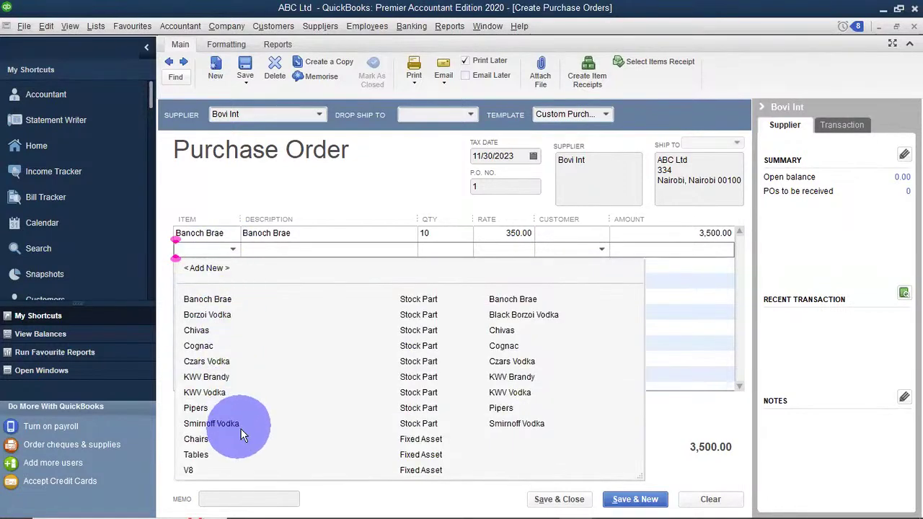
pyautogui.click(210, 409)
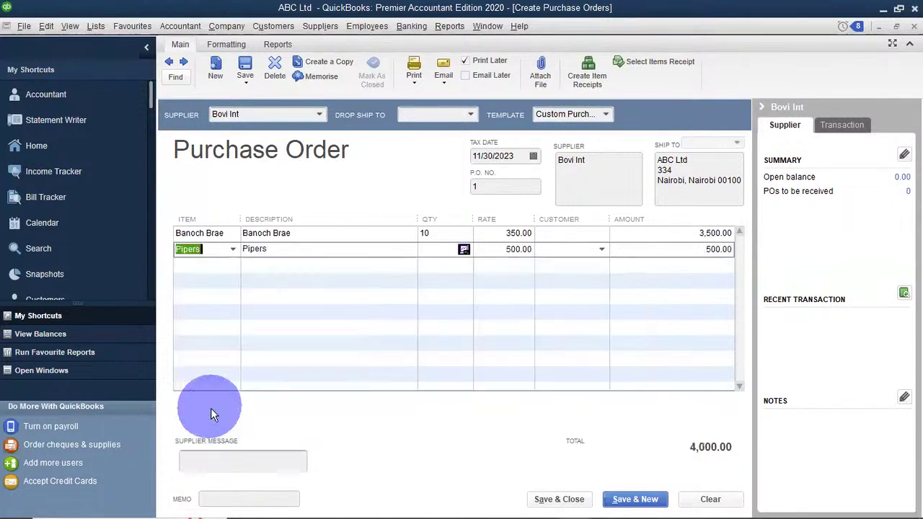
pyautogui.click(421, 250)
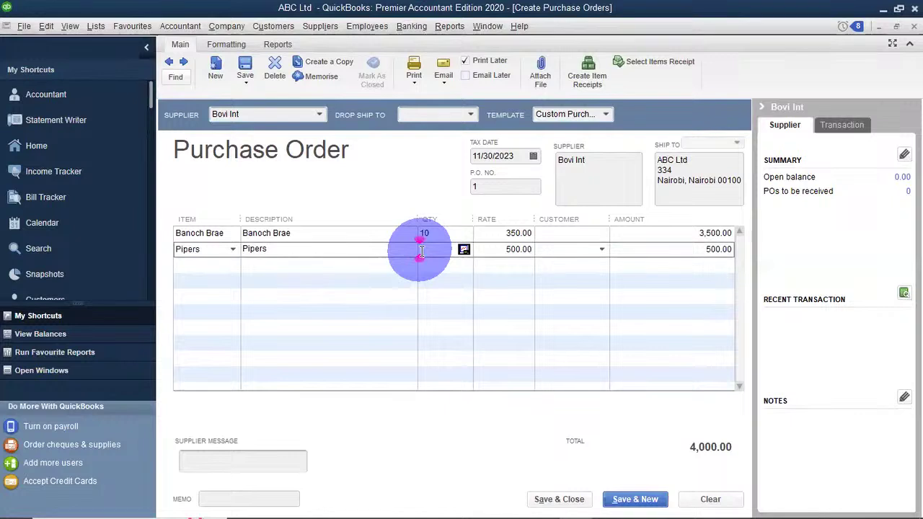
pyautogui.write('50')
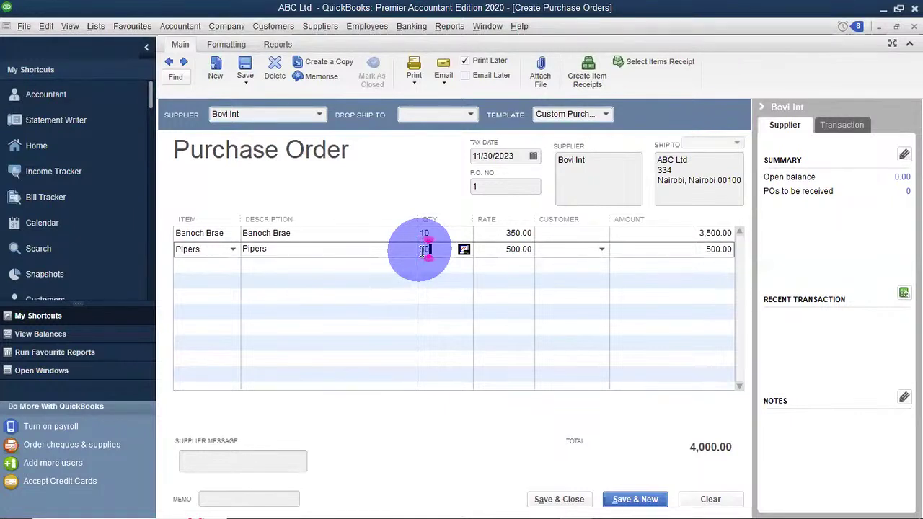
pyautogui.click(501, 268)
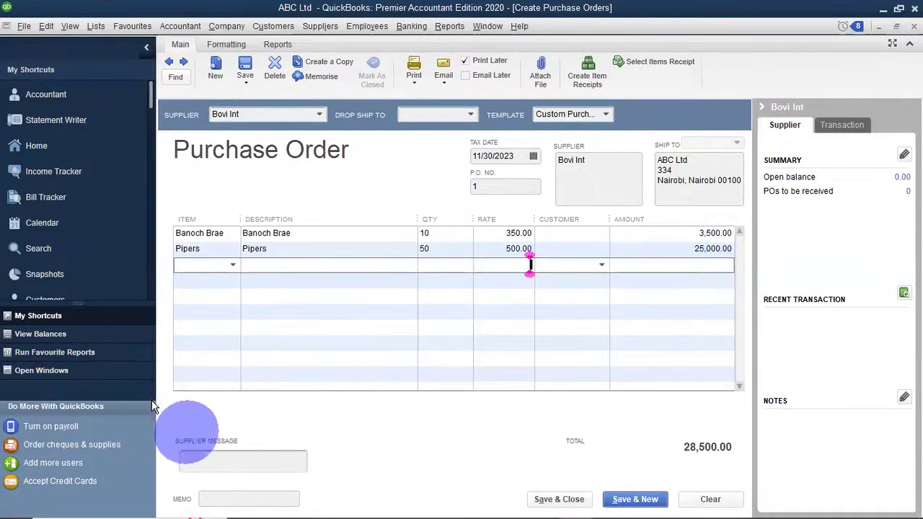
# Enter the supplier message 'Please deliver within 1 week' on the purchase order.
pyautogui.click(217, 466)
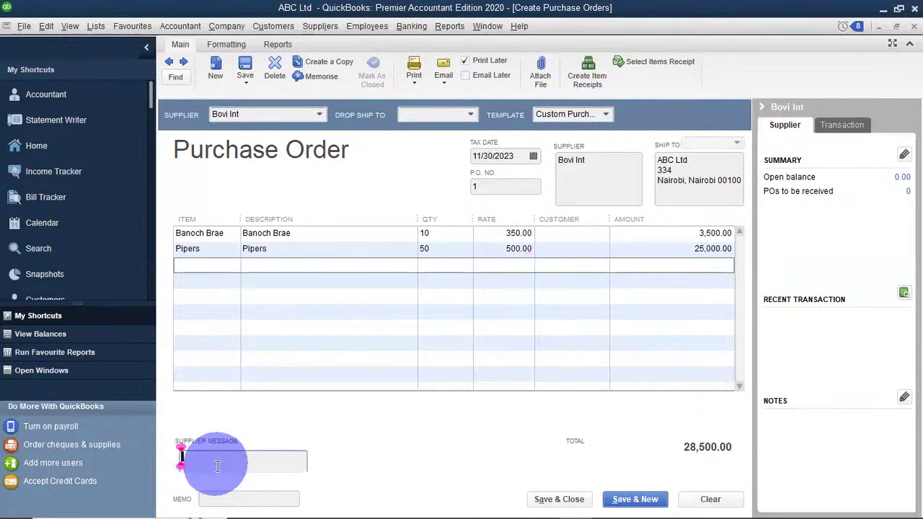
pyautogui.write('Please ')
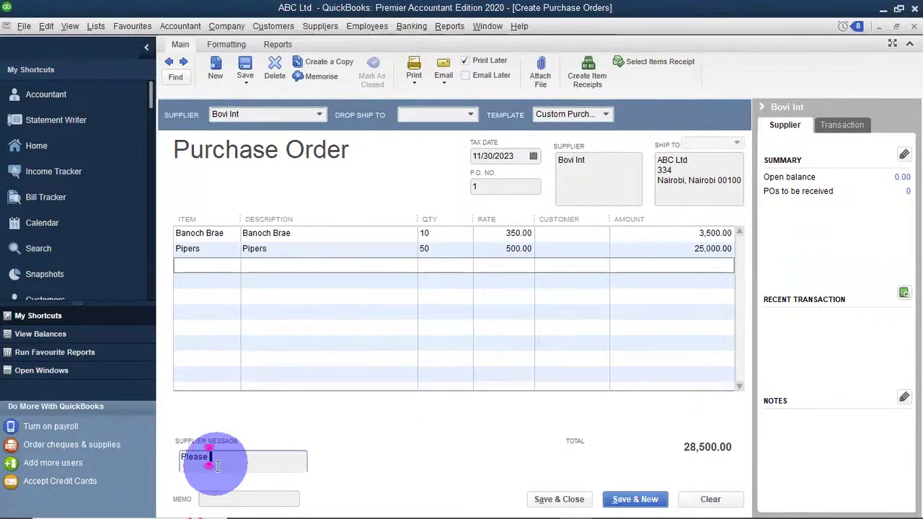
pyautogui.write('deliver withi')
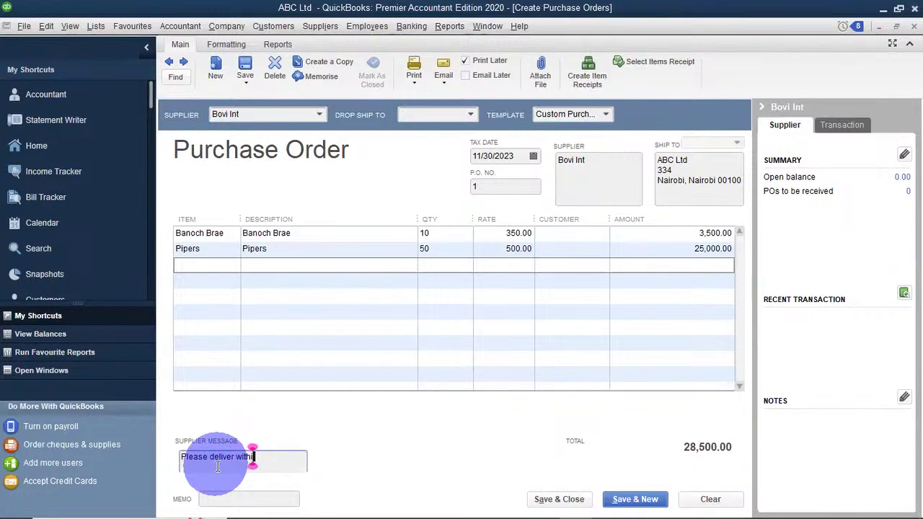
pyautogui.write('n 1 week')
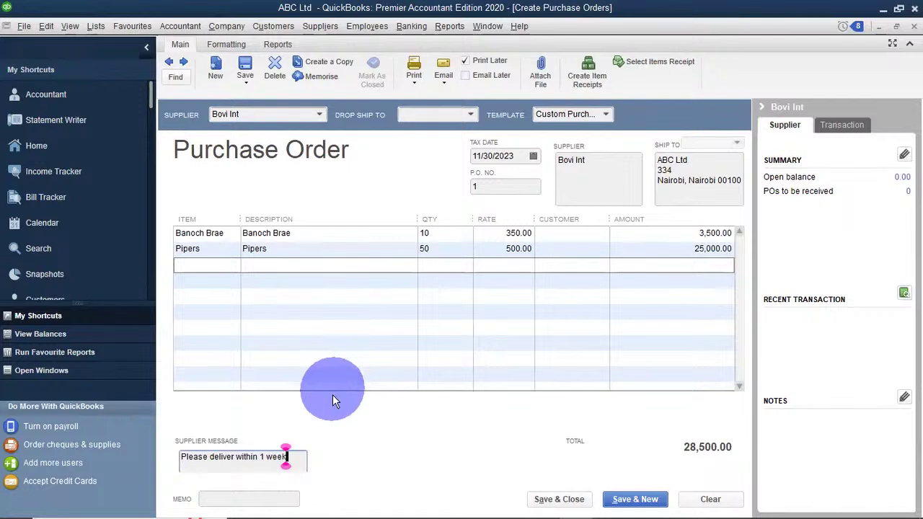
pyautogui.click(256, 492)
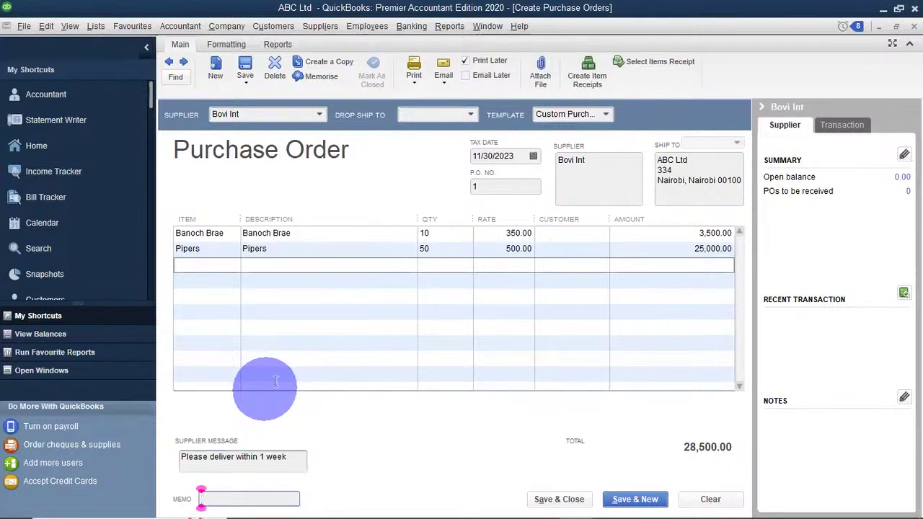
# Save and close the purchase order, ignoring the spelling flag on Banoch.
pyautogui.click(636, 507)
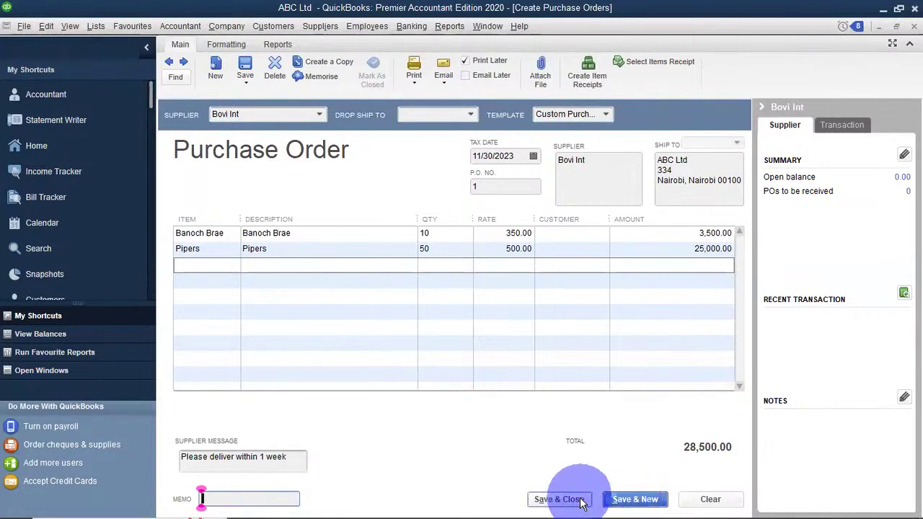
pyautogui.click(582, 500)
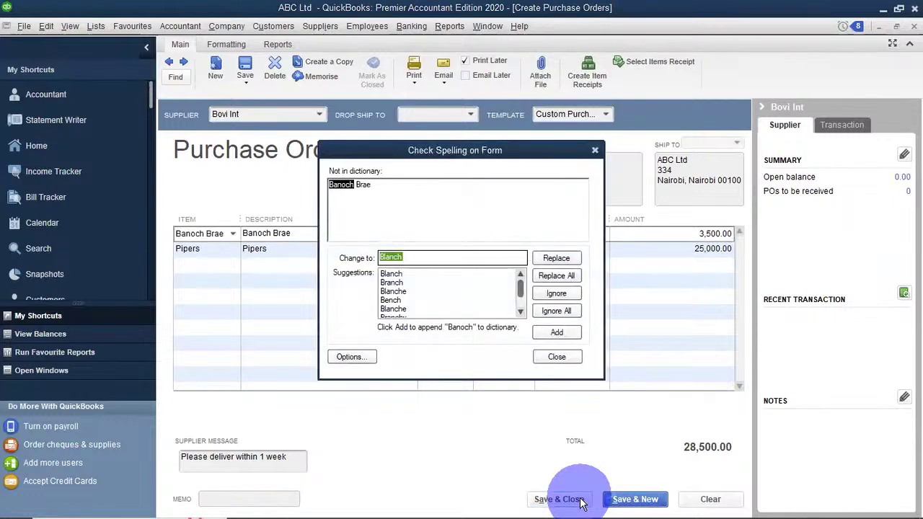
pyautogui.click(571, 309)
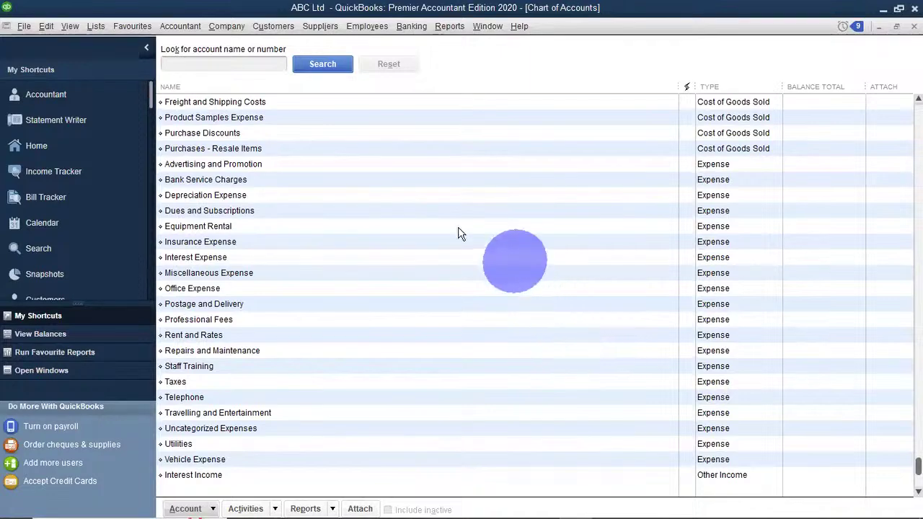
pyautogui.click(322, 26)
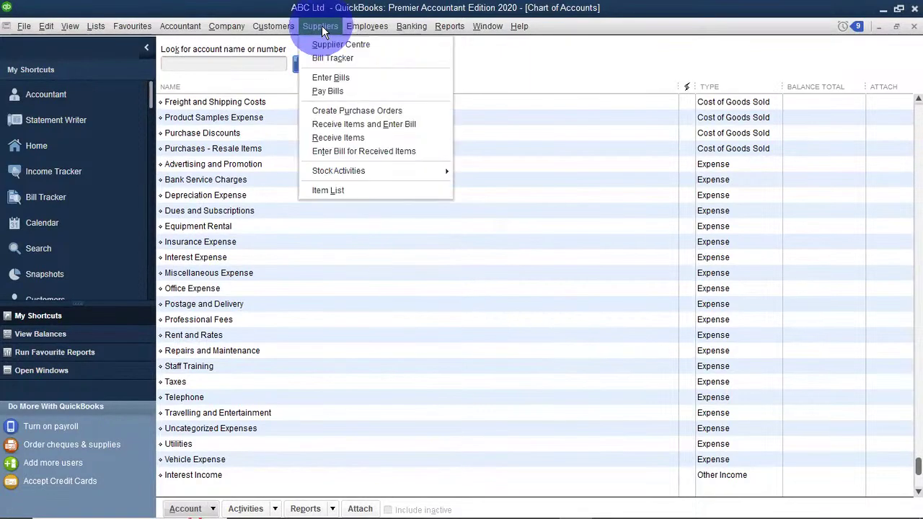
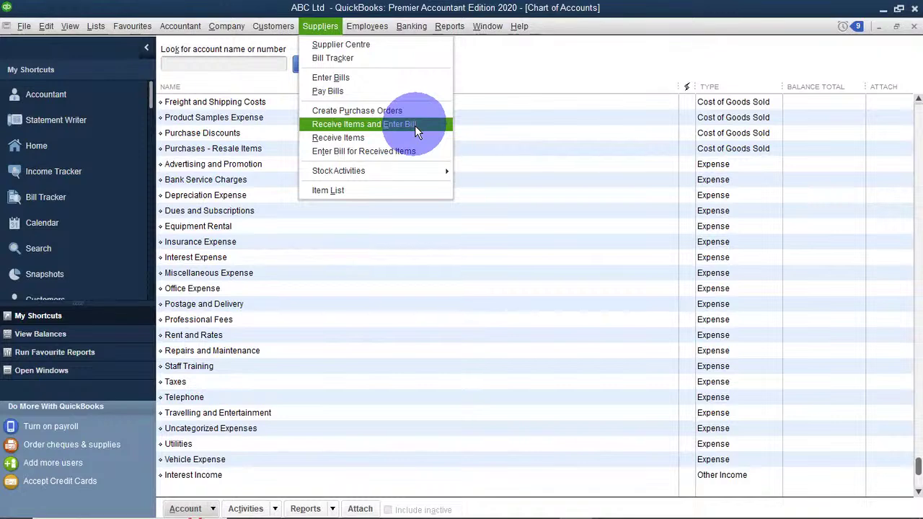
# Start a Receive Items and Enter Bill form for supplier Bovi Int, dismissing the VAT notice.
pyautogui.click(415, 125)
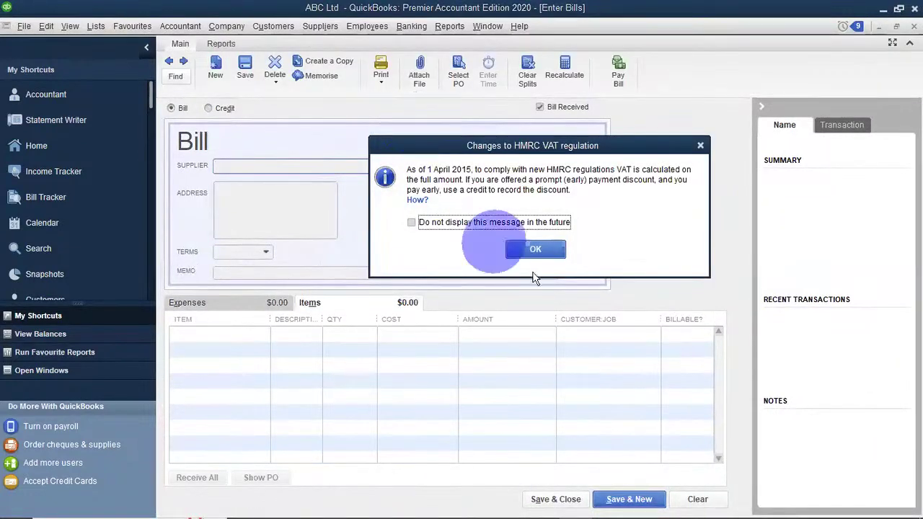
pyautogui.click(540, 250)
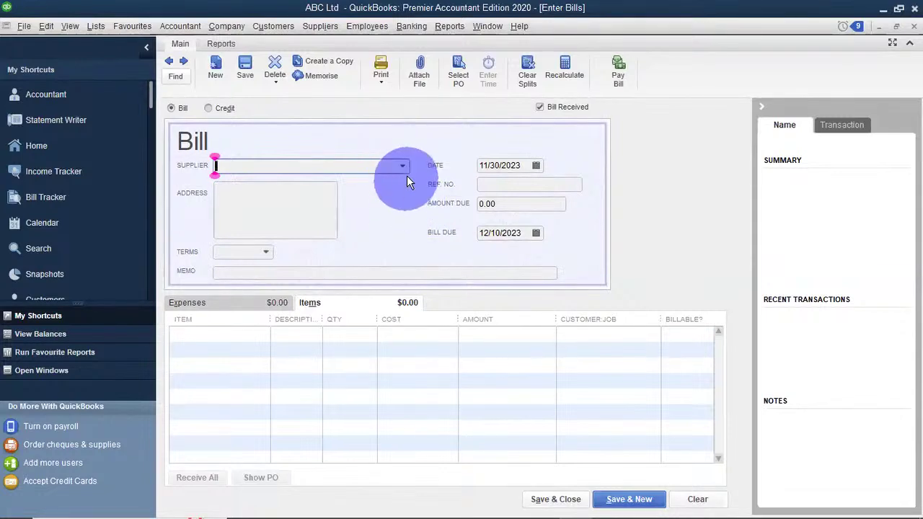
pyautogui.click(402, 167)
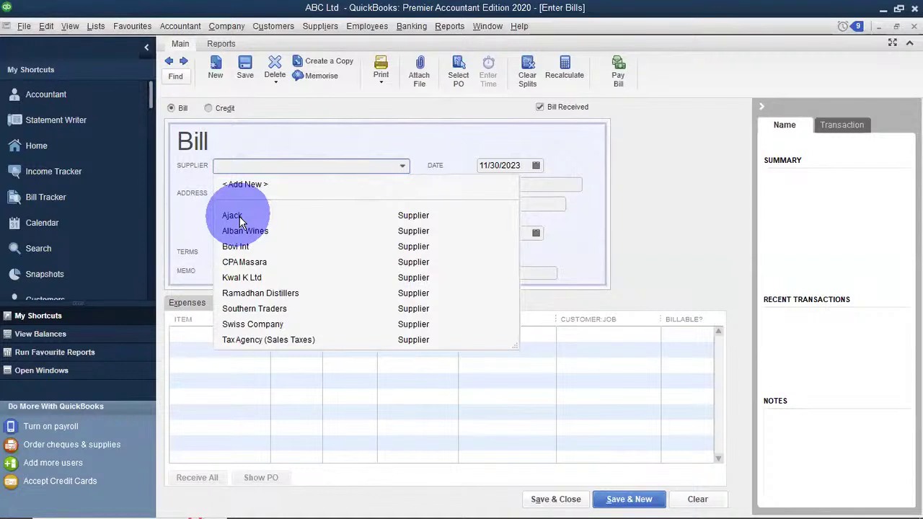
pyautogui.click(246, 248)
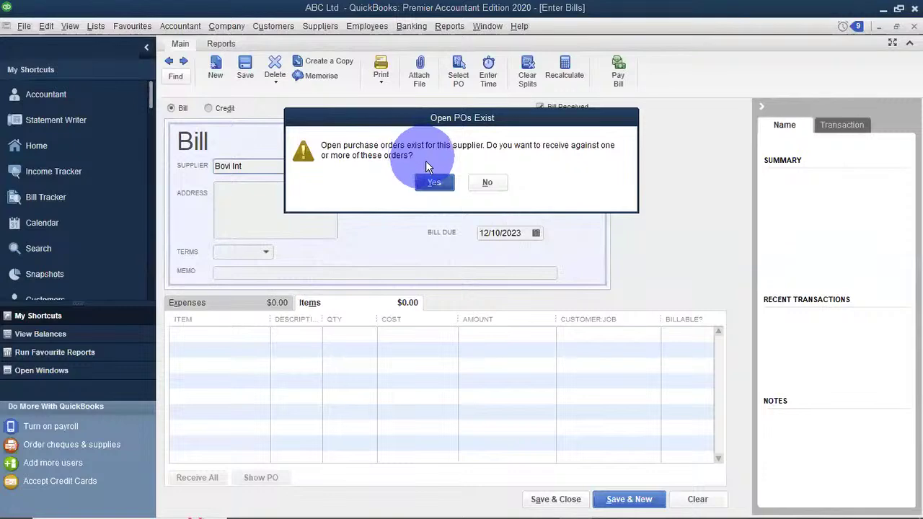
# Receive open PO 1 into the bill: Banoch Brae 10 at 350 and Pipers 50 at 500.
pyautogui.click(433, 183)
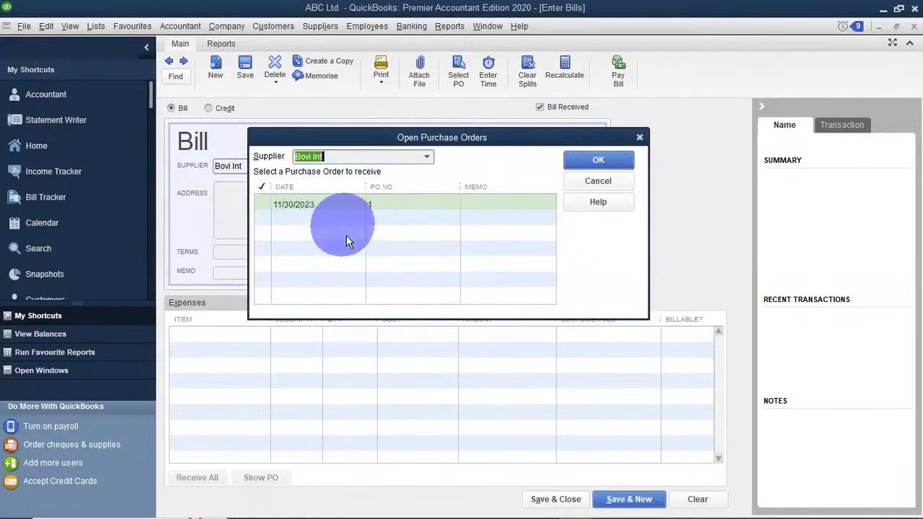
pyautogui.click(264, 204)
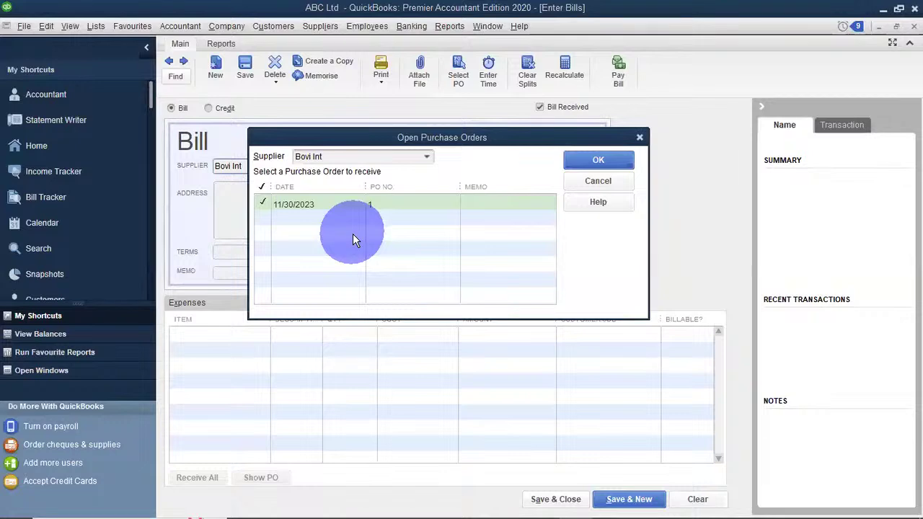
pyautogui.click(583, 161)
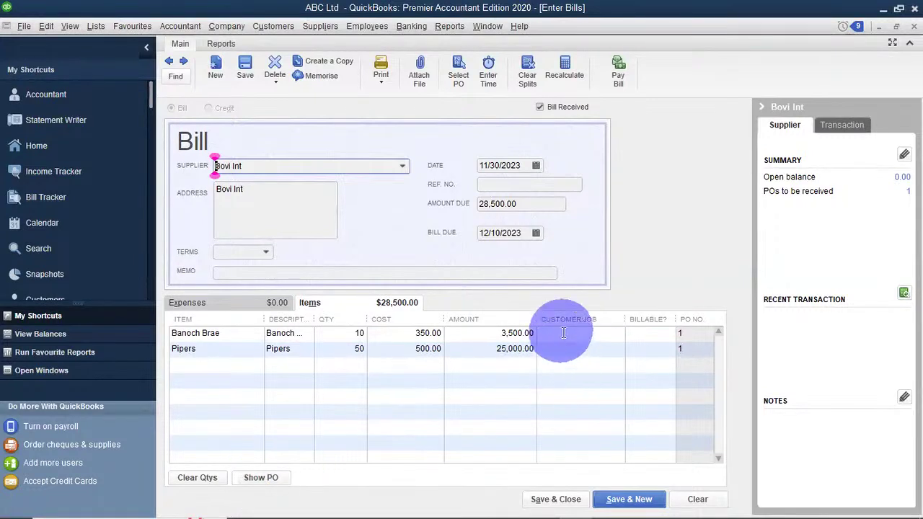
# Toggle Billable on and off for the Banoch Brae line, then save and close the 28,500.00 bill.
pyautogui.click(635, 338)
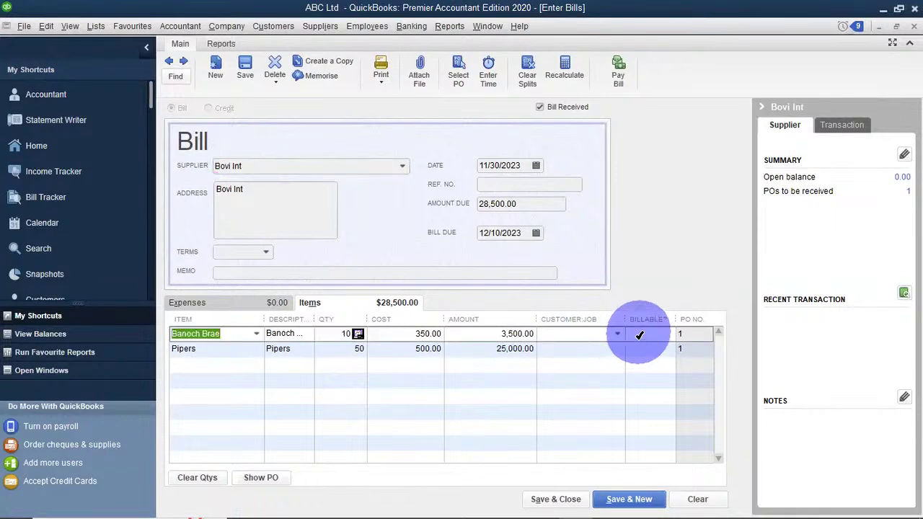
pyautogui.click(617, 335)
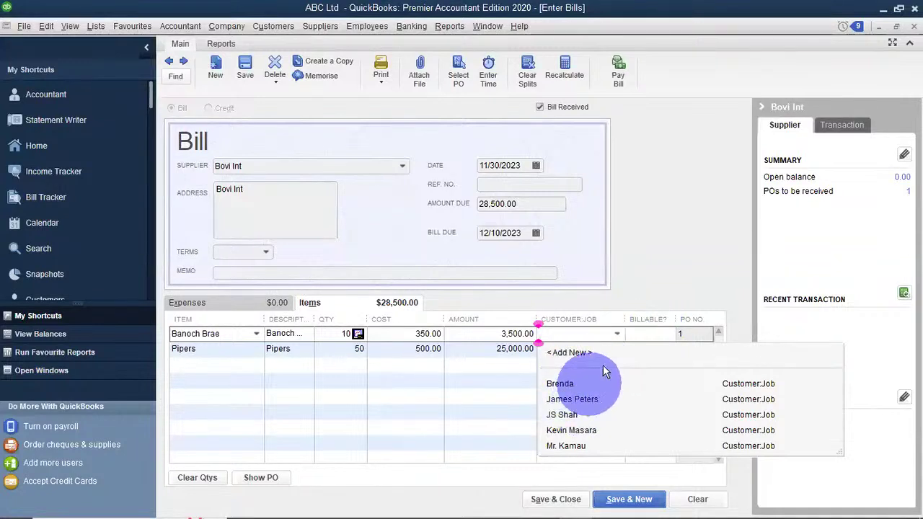
pyautogui.click(637, 332)
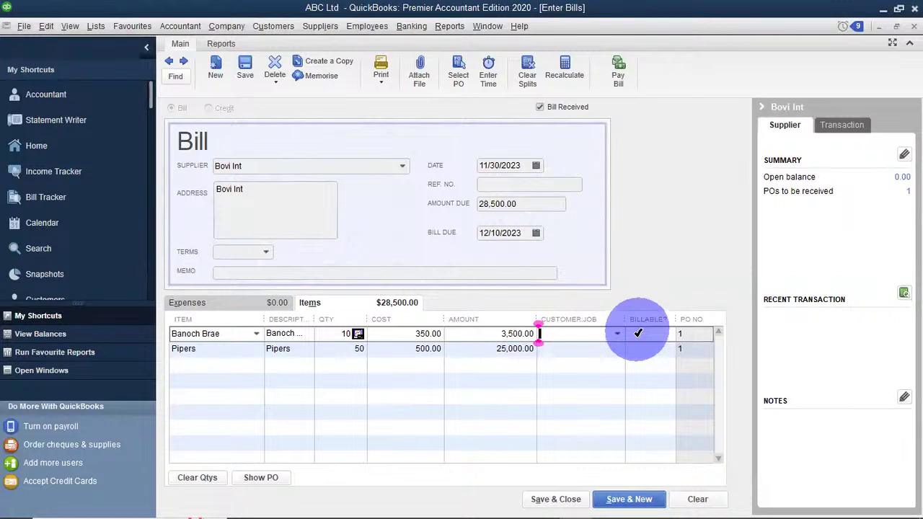
pyautogui.click(638, 334)
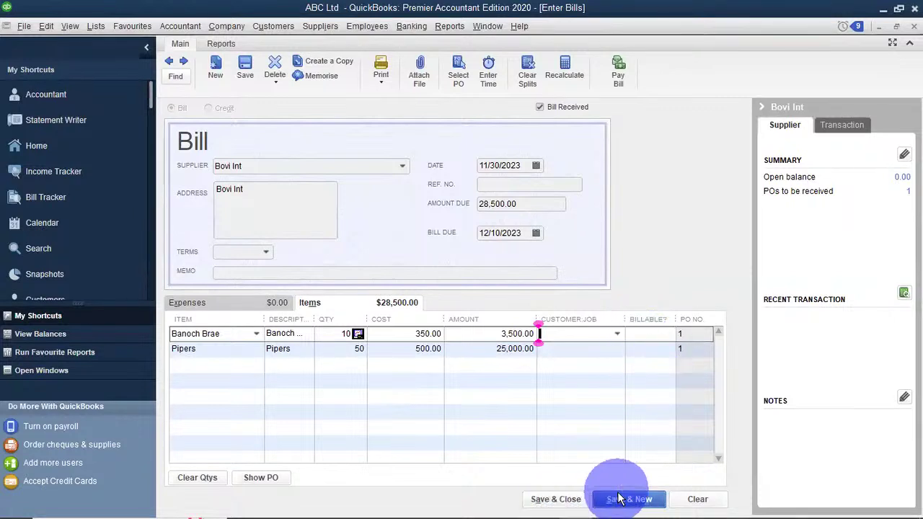
pyautogui.click(570, 499)
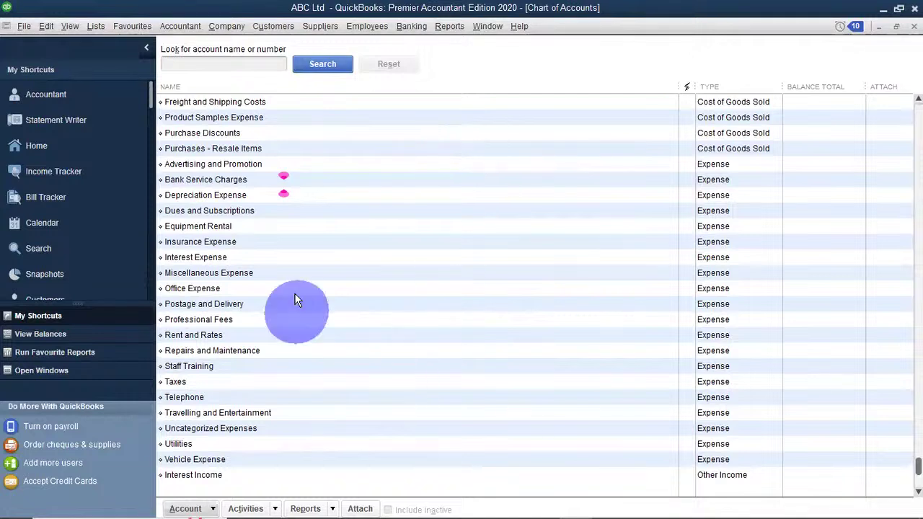
# In Pay Bills, select Bovi Int's 28,500.00 bill for full payment by cheque from DTB Bank.
pyautogui.click(320, 25)
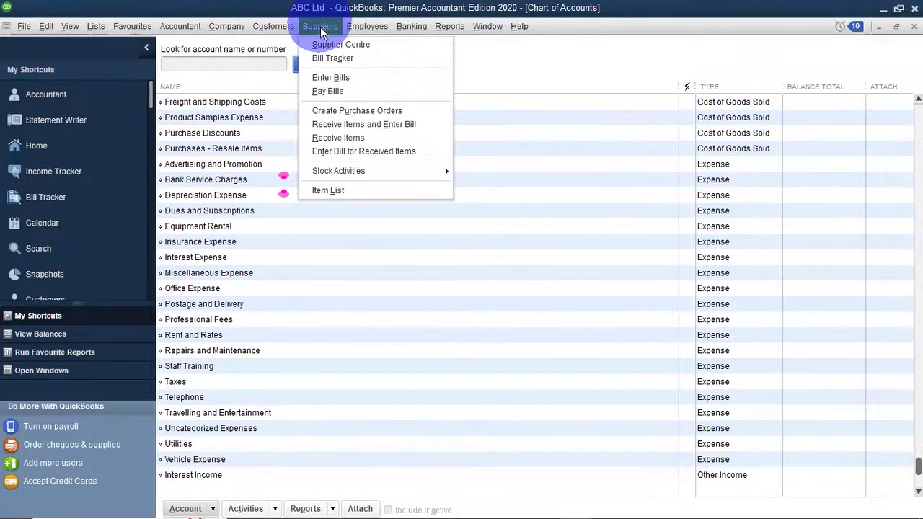
pyautogui.click(326, 91)
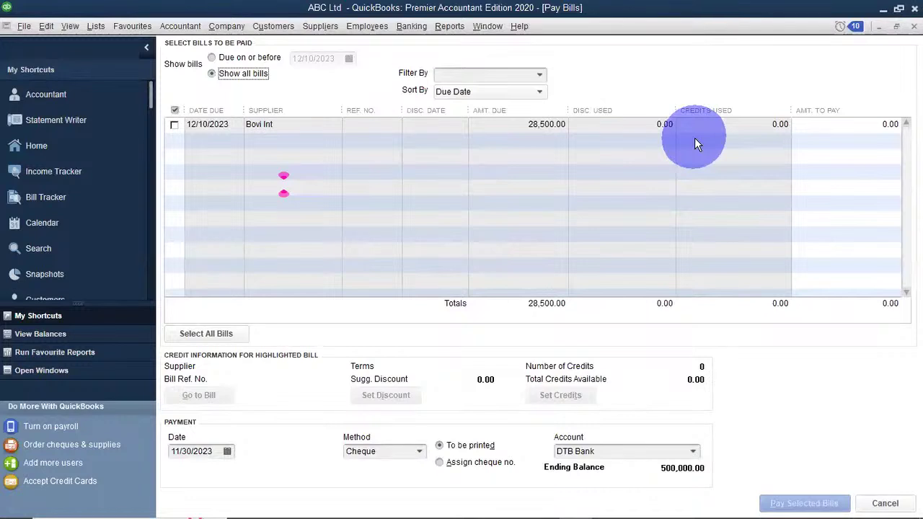
pyautogui.click(831, 130)
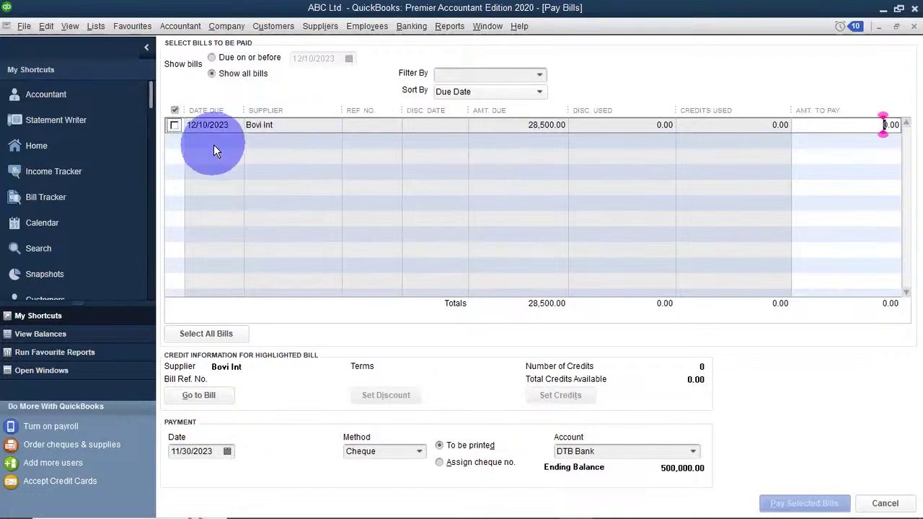
pyautogui.click(173, 126)
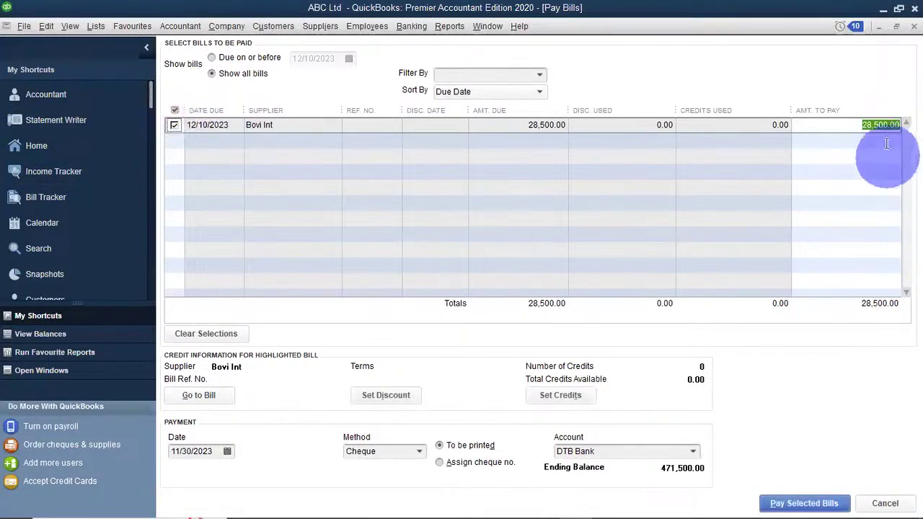
pyautogui.click(866, 134)
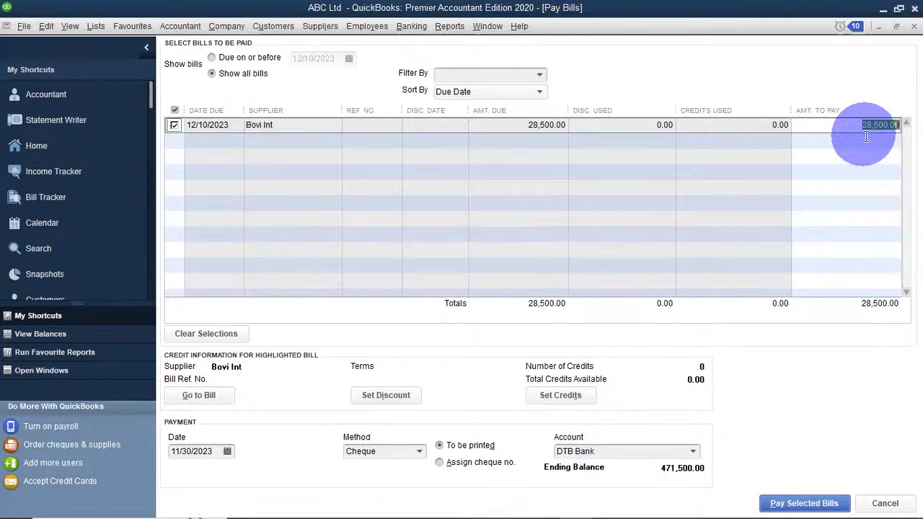
pyautogui.click(763, 371)
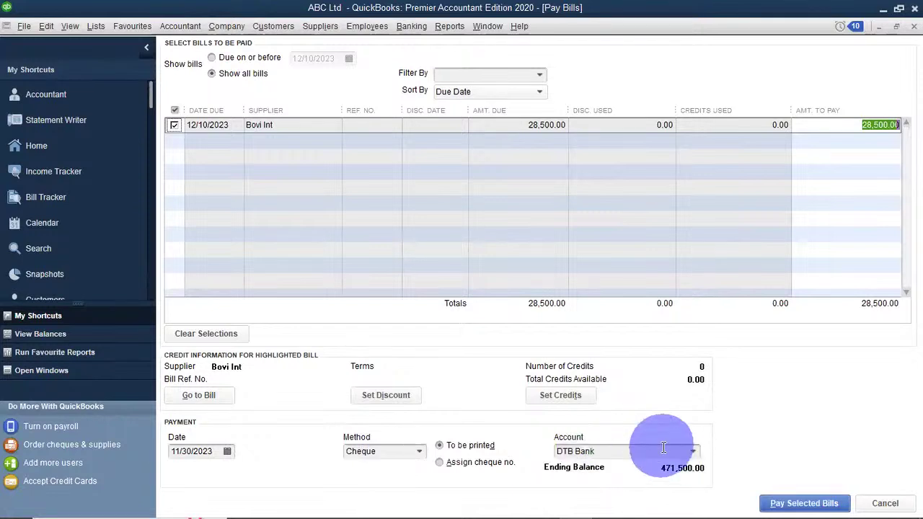
pyautogui.click(695, 451)
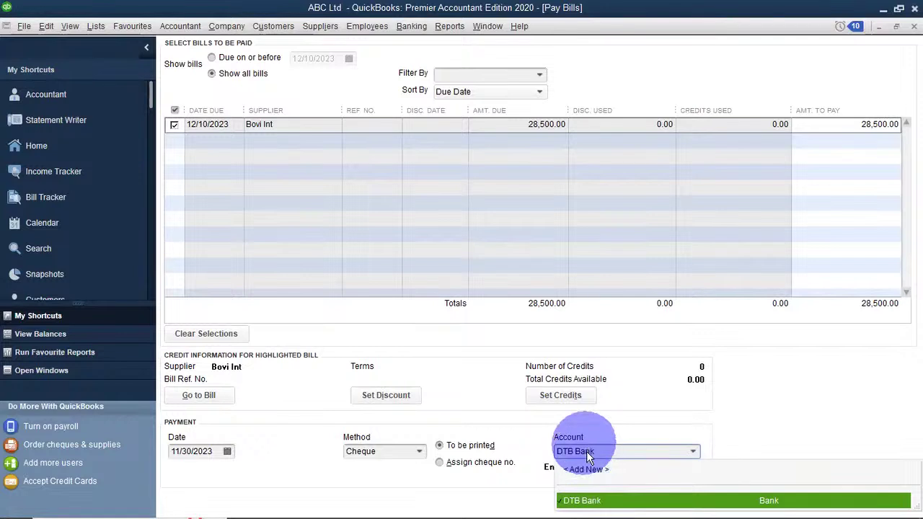
pyautogui.click(826, 421)
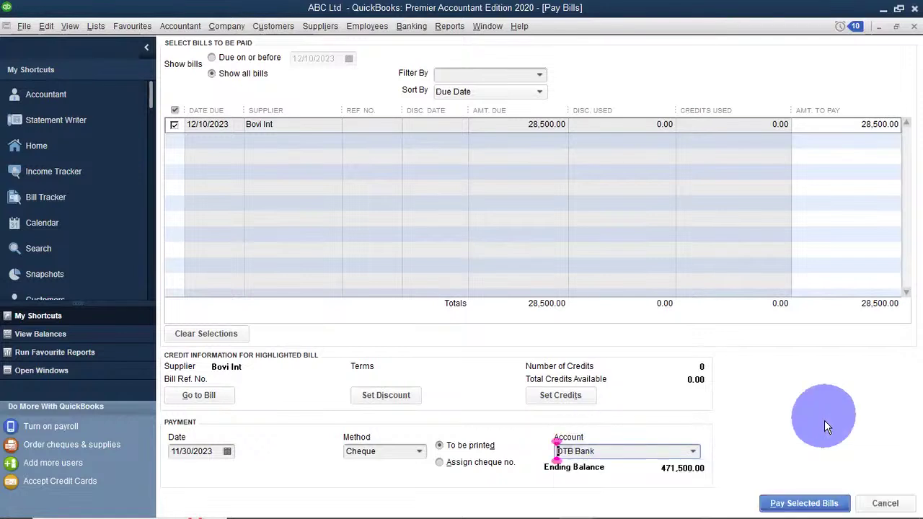
# Pay the selected Bovi Int bill and close the Payment Summary without printing cheques.
pyautogui.click(808, 504)
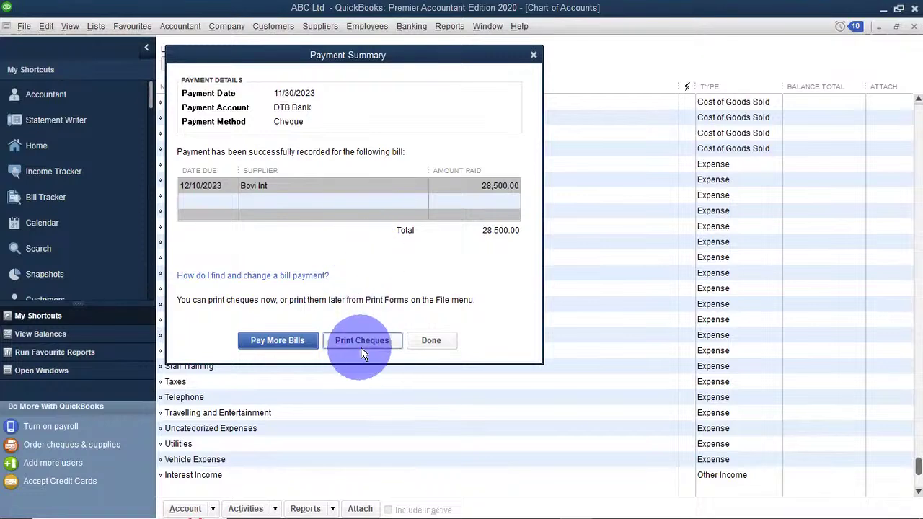
pyautogui.click(432, 342)
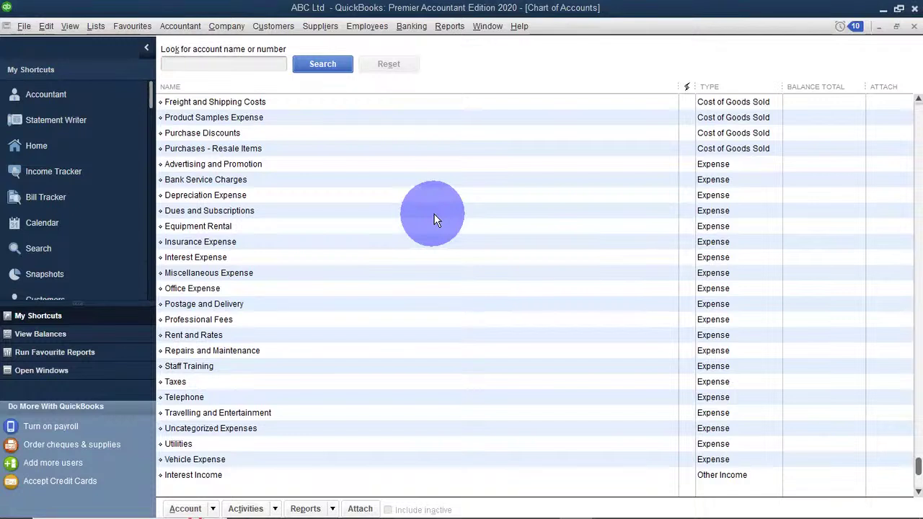
# Start a new purchase order to Ajack with Chivas quantity 100 on the first line.
pyautogui.click(311, 28)
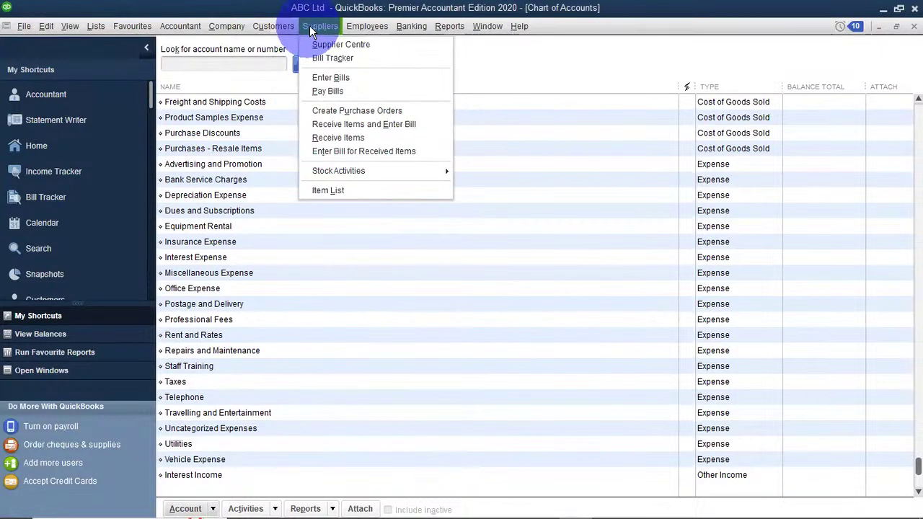
pyautogui.click(380, 111)
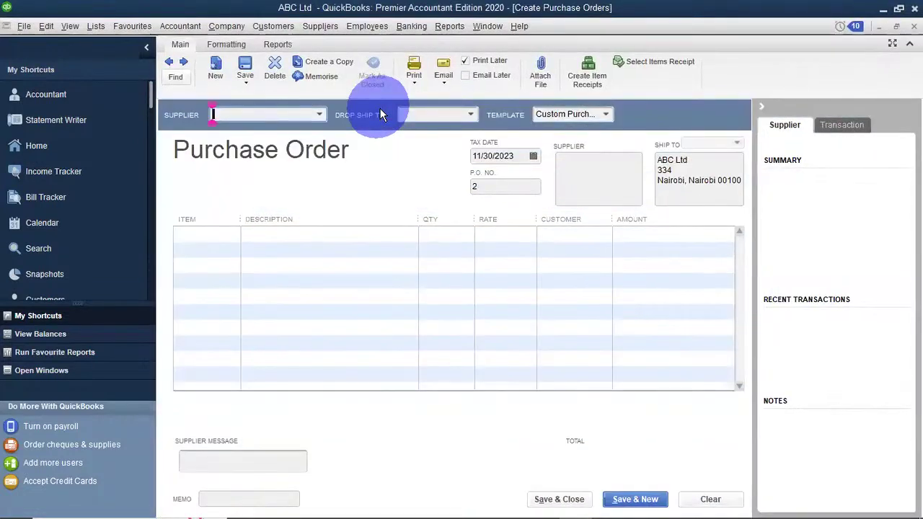
pyautogui.click(320, 115)
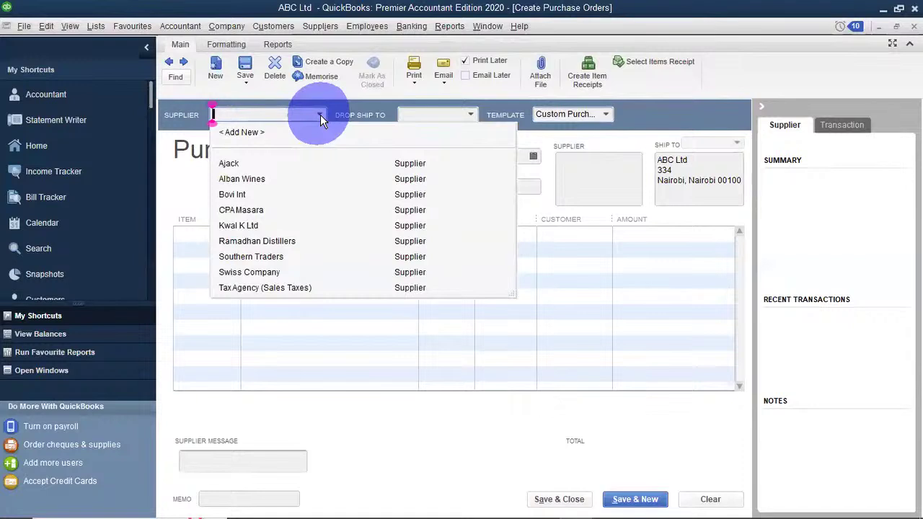
pyautogui.click(255, 163)
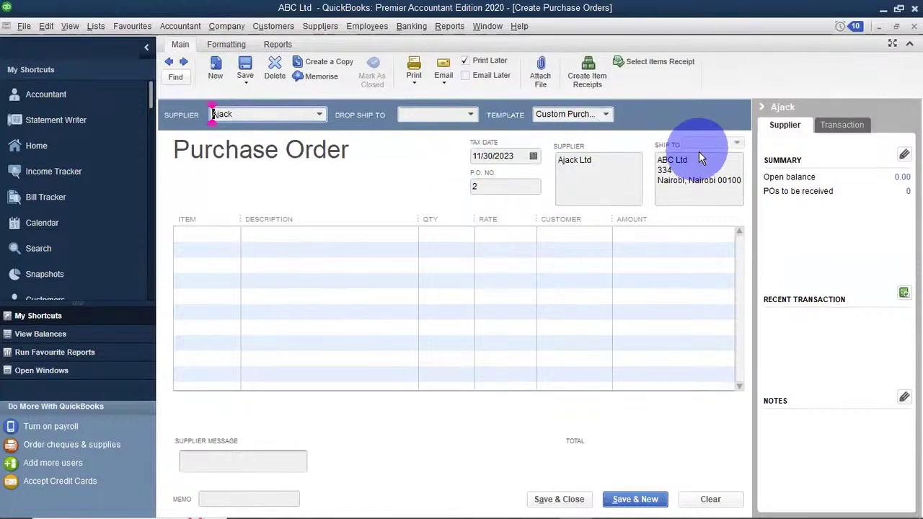
pyautogui.click(216, 233)
pyautogui.click(231, 233)
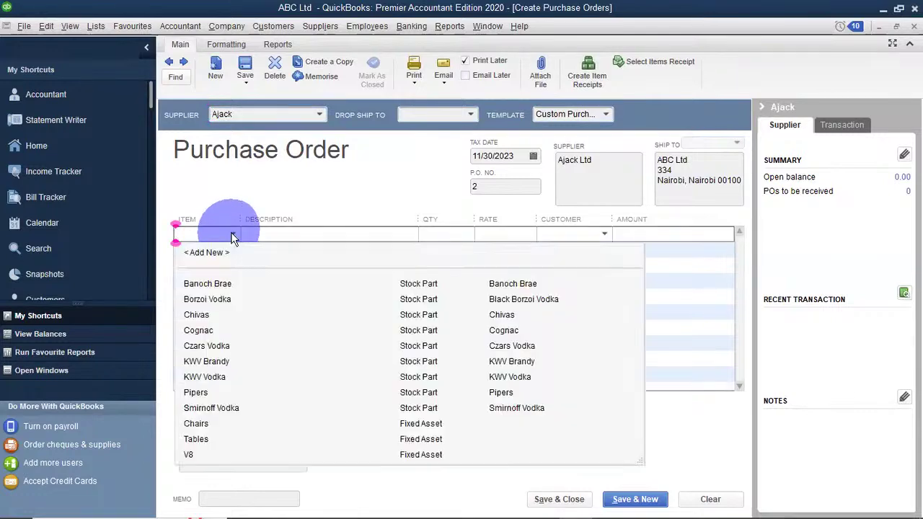
pyautogui.click(217, 316)
pyautogui.click(445, 235)
pyautogui.write('100')
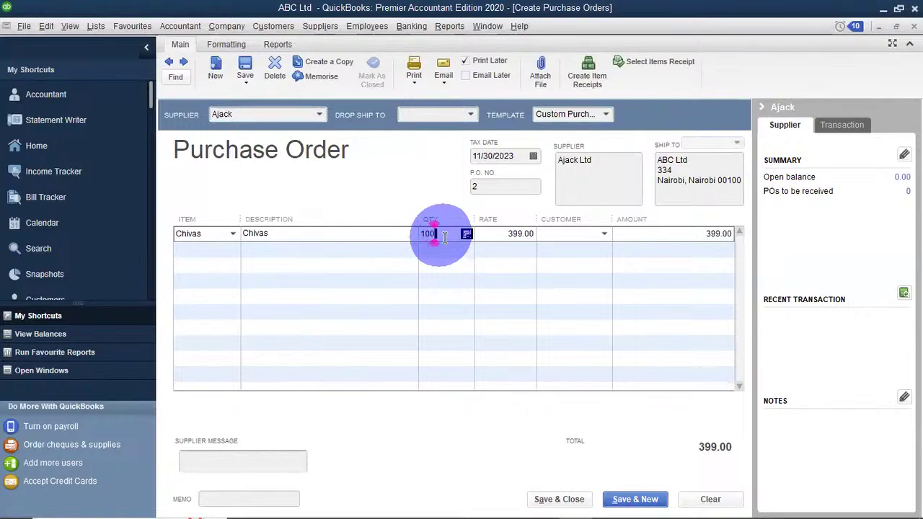
pyautogui.click(426, 289)
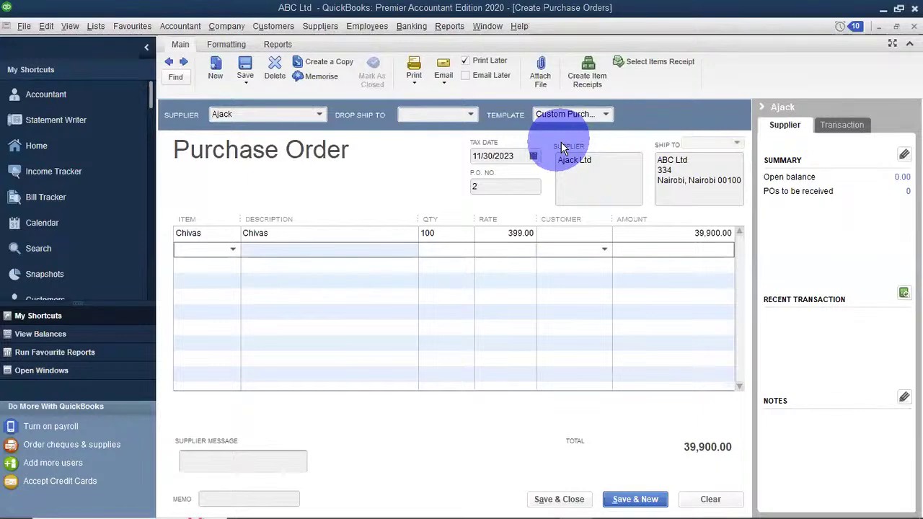
# Add Borzoi Vodka quantity 5 on the second line, totalling 41,400.00, and save the order.
pyautogui.click(232, 250)
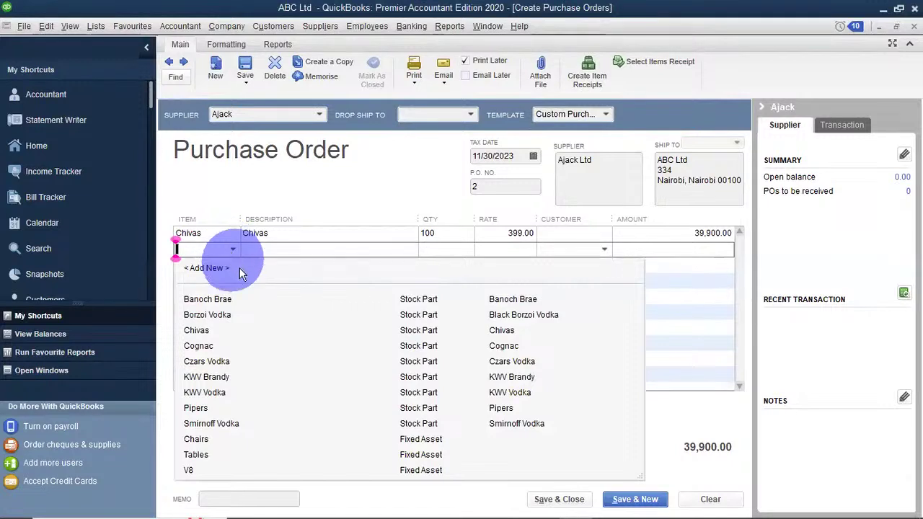
pyautogui.click(226, 317)
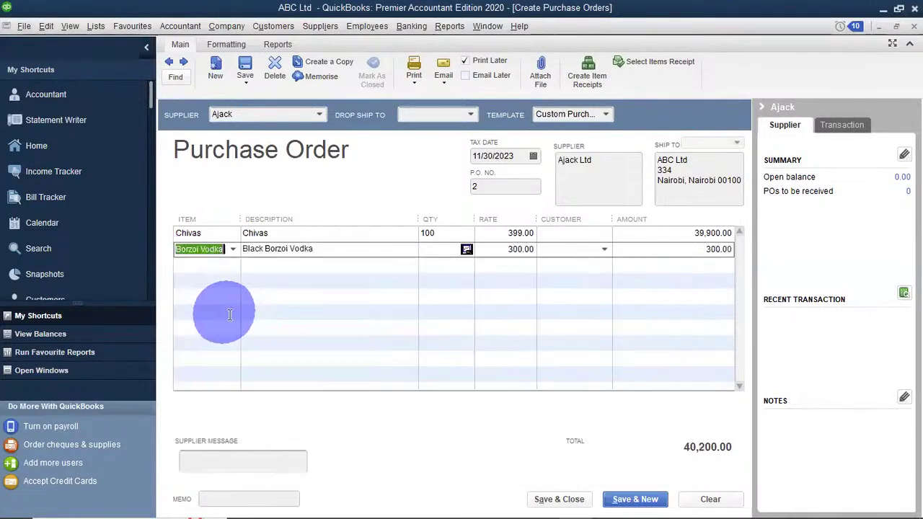
pyautogui.click(426, 250)
pyautogui.write('5')
pyautogui.click(451, 275)
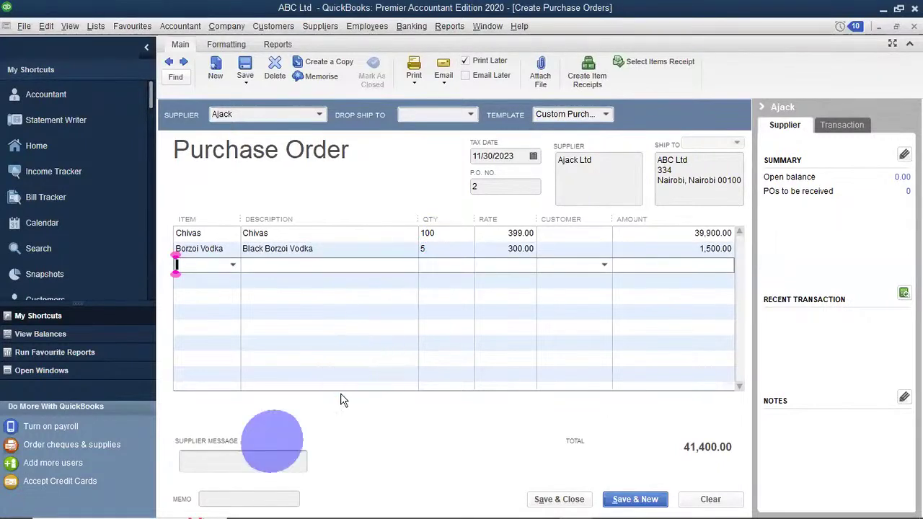
pyautogui.click(635, 499)
# Finish saving PO 2 by ignoring the spelling flag, and choose Ajack for PO 3.
pyautogui.click(555, 309)
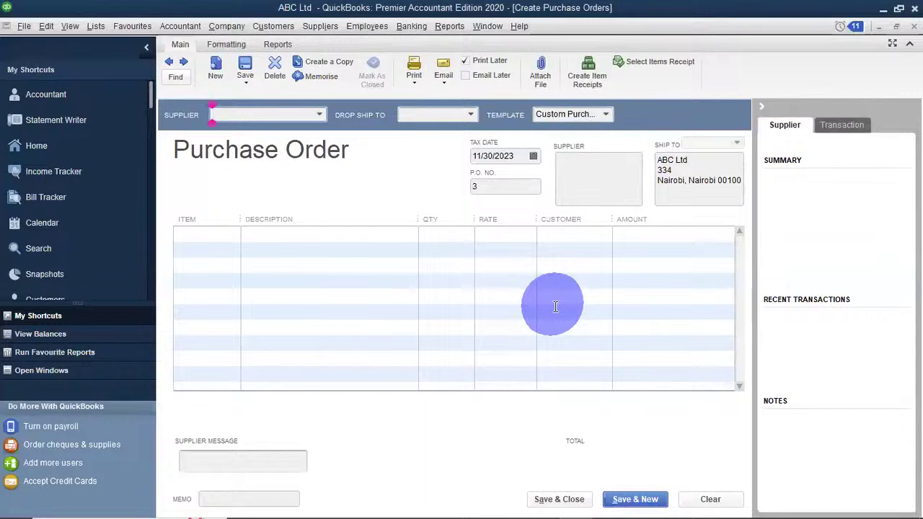
pyautogui.click(315, 116)
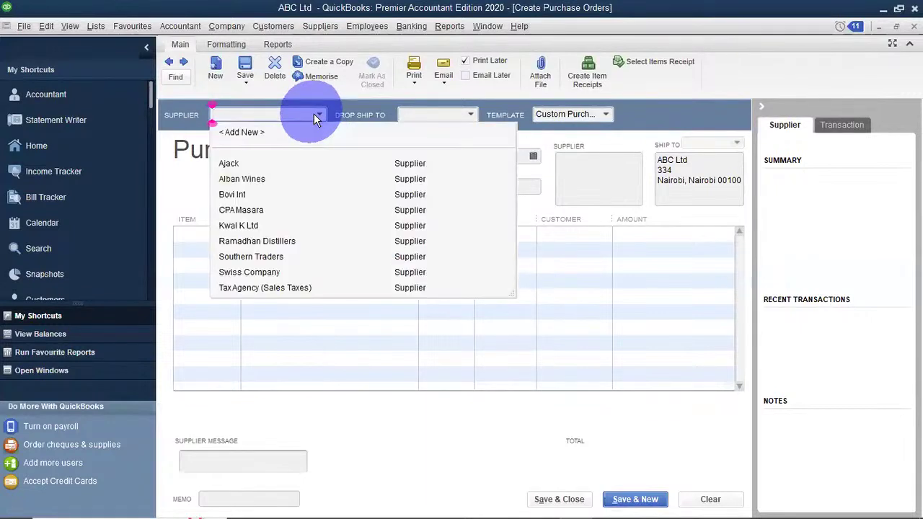
pyautogui.click(249, 163)
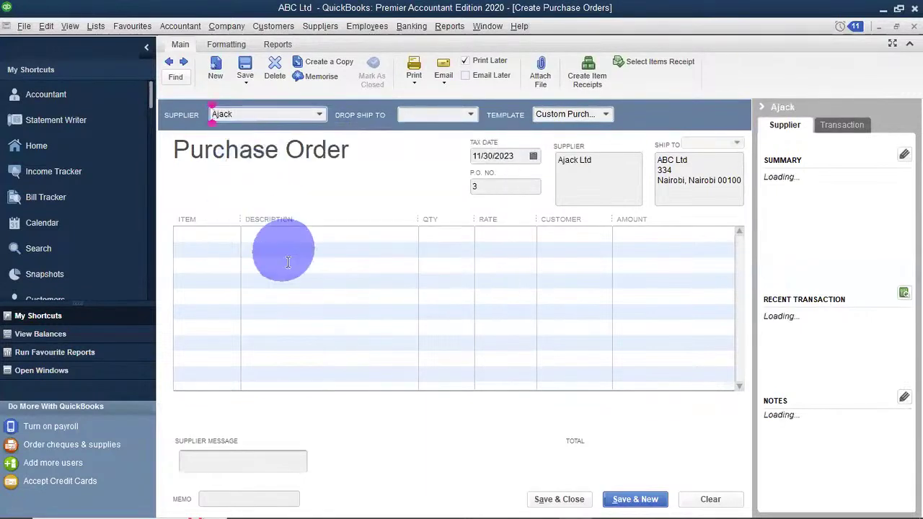
# Add Cognac quantity 10, totalling 7,000.00, and save the order.
pyautogui.click(216, 238)
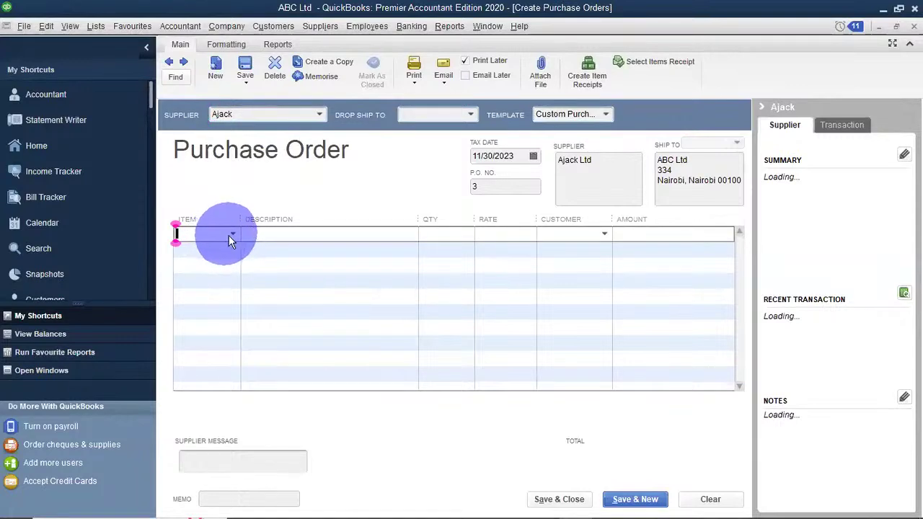
pyautogui.click(231, 234)
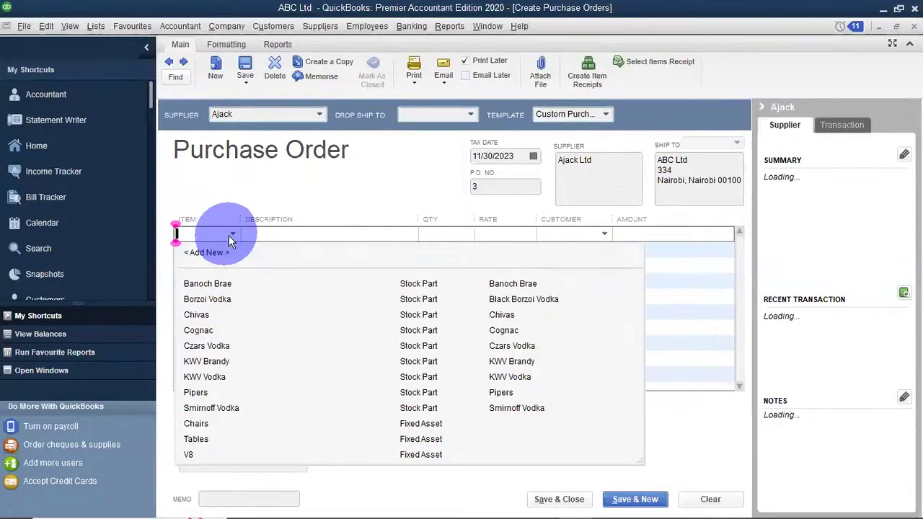
pyautogui.click(205, 330)
pyautogui.click(437, 234)
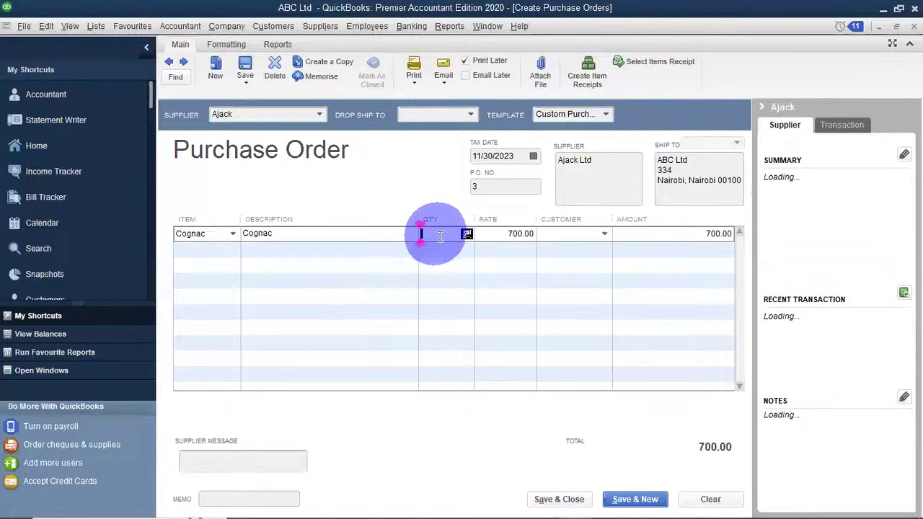
pyautogui.write('10')
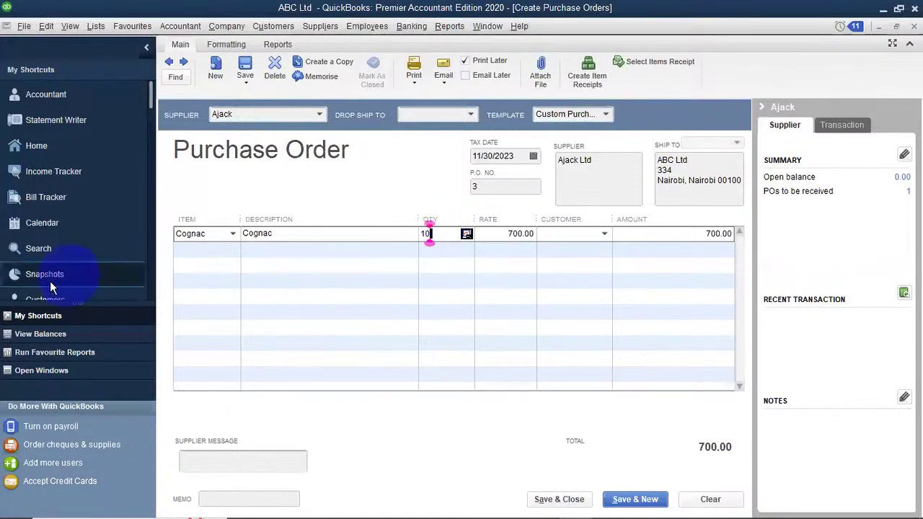
pyautogui.click(235, 266)
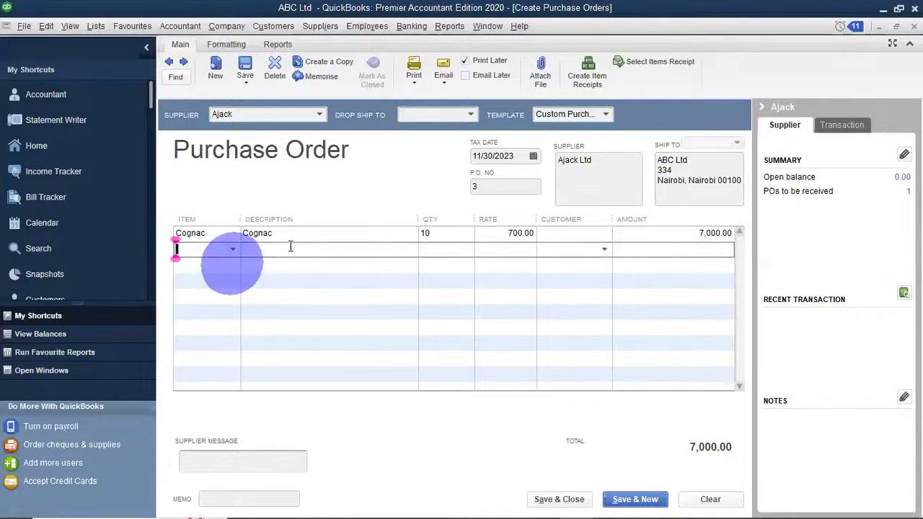
pyautogui.click(625, 499)
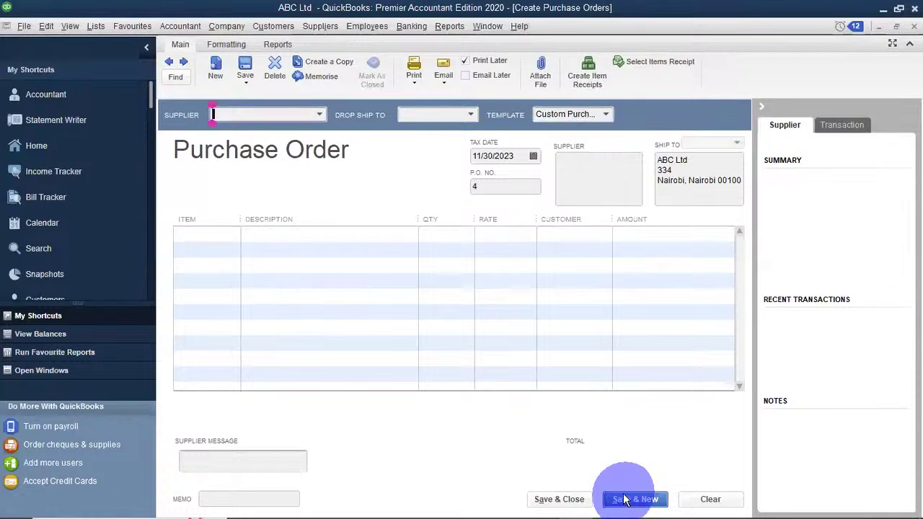
# Choose CPA Masara as supplier and add Pipers with quantity 10 on the first line.
pyautogui.click(318, 114)
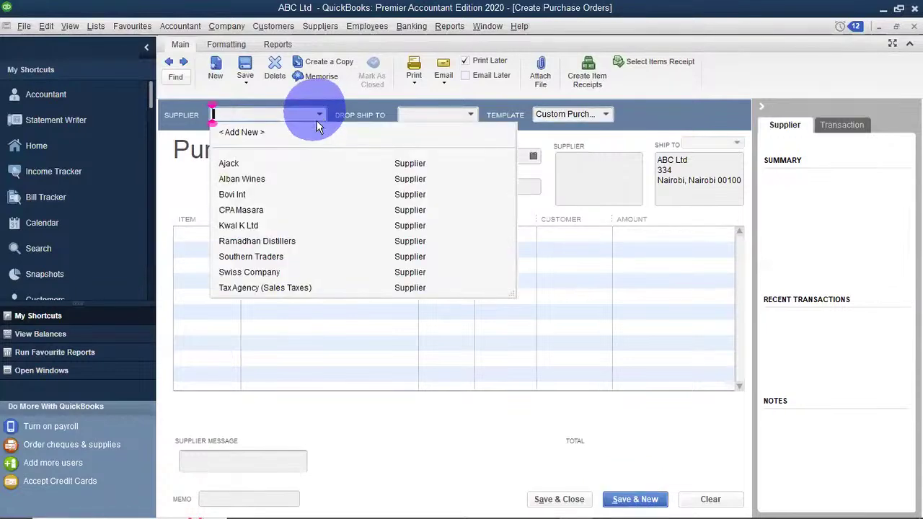
pyautogui.click(234, 212)
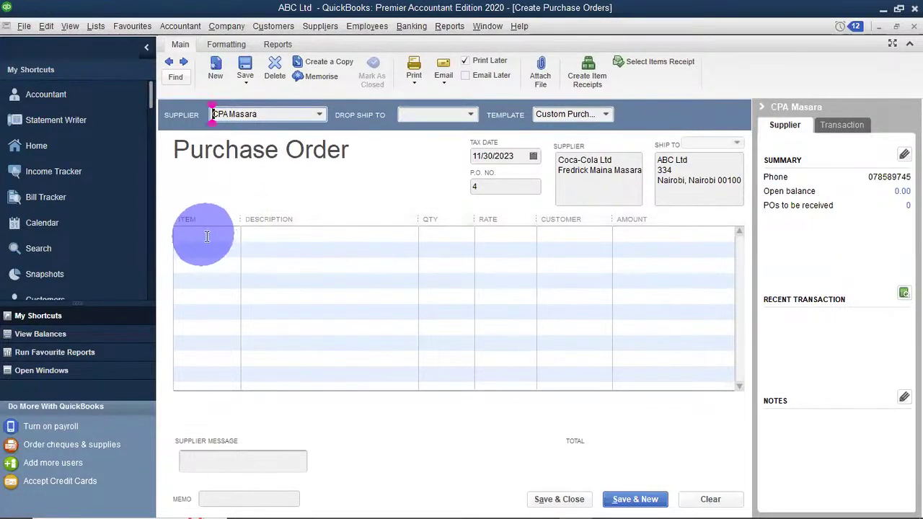
pyautogui.click(236, 235)
pyautogui.click(232, 234)
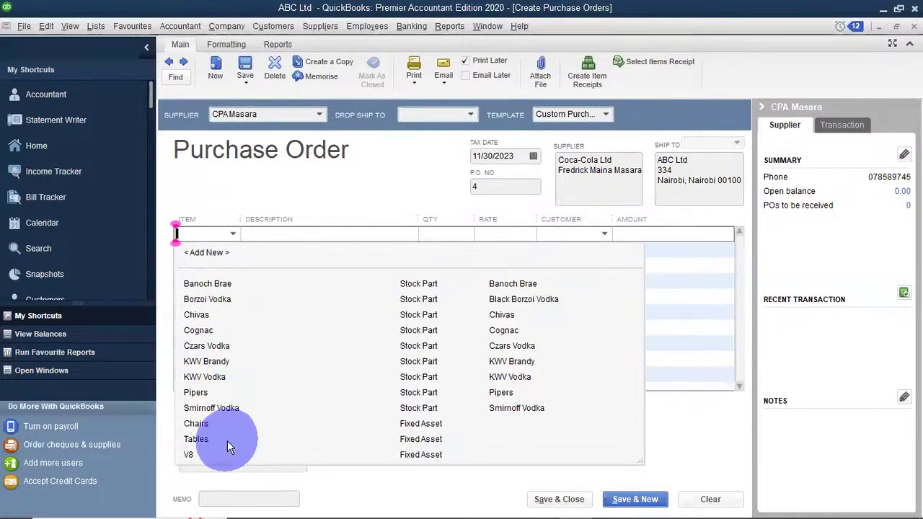
pyautogui.click(200, 392)
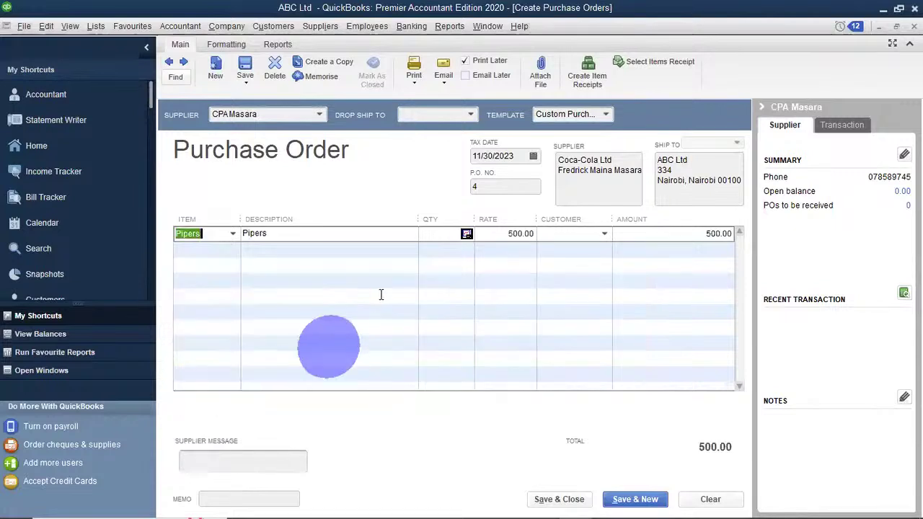
pyautogui.click(431, 234)
pyautogui.write('10')
pyautogui.click(393, 278)
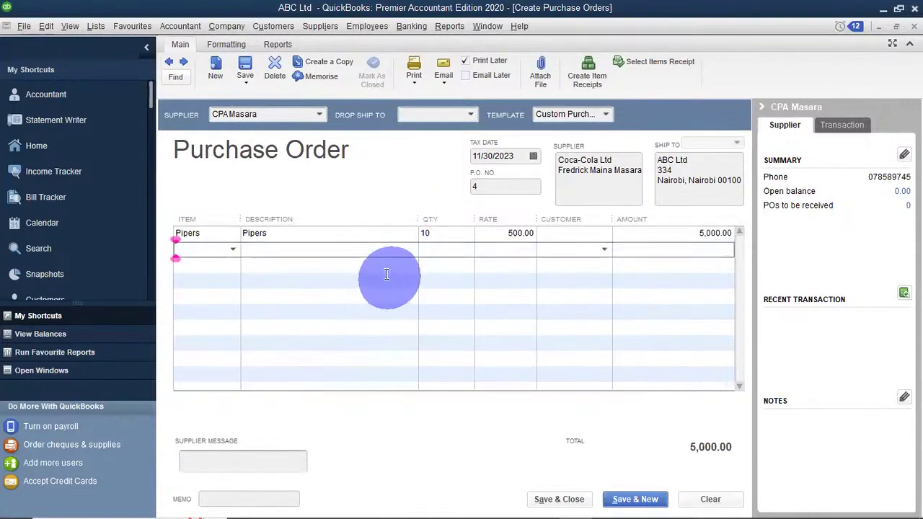
# Add KWV Brandy quantity 5 and Smirnoff Vodka quantity 2, bringing the total to 8,000.00.
pyautogui.click(232, 250)
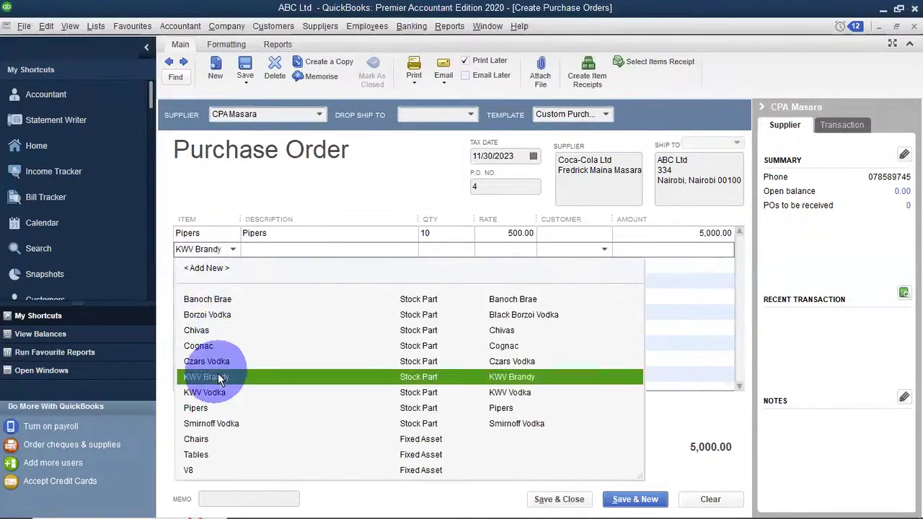
pyautogui.click(218, 375)
pyautogui.write('5')
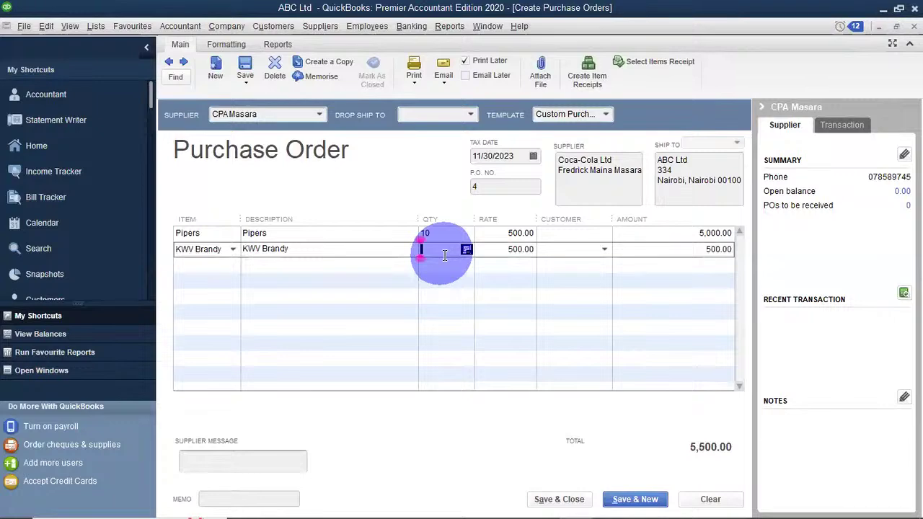
pyautogui.click(231, 267)
pyautogui.click(232, 267)
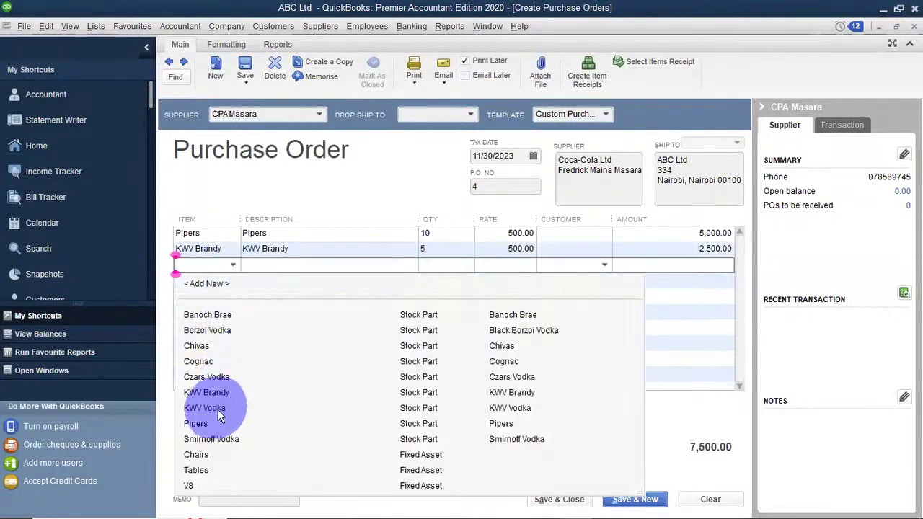
pyautogui.click(216, 439)
pyautogui.click(448, 264)
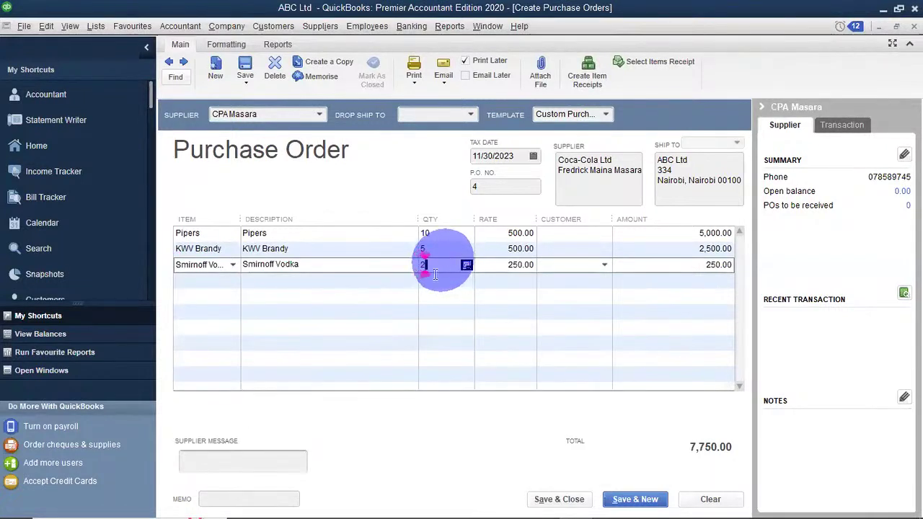
pyautogui.write('2')
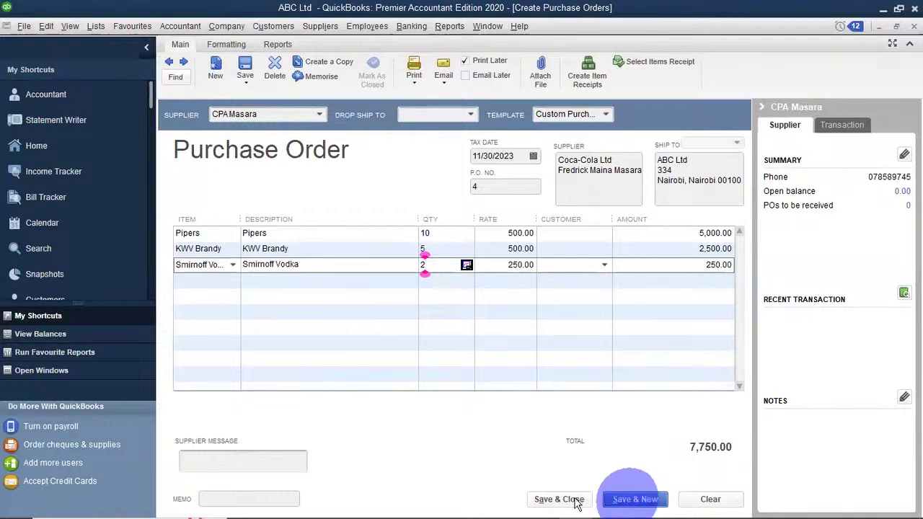
pyautogui.click(566, 499)
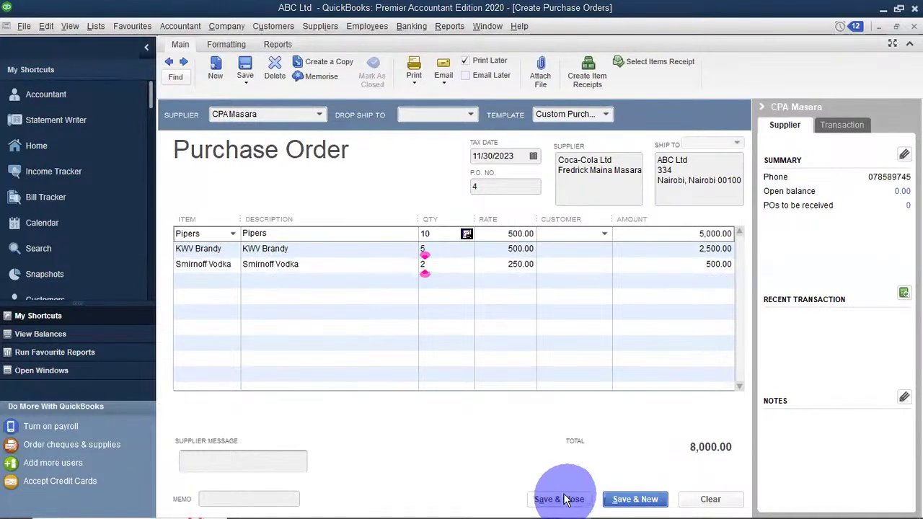
# Save and close the CPA Masara purchase order, ignoring the spelling flag.
pyautogui.click(567, 306)
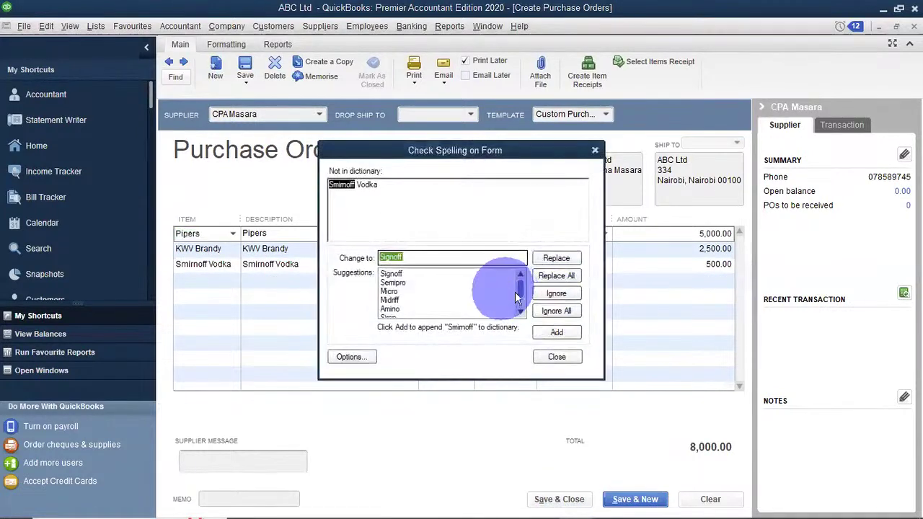
pyautogui.click(562, 313)
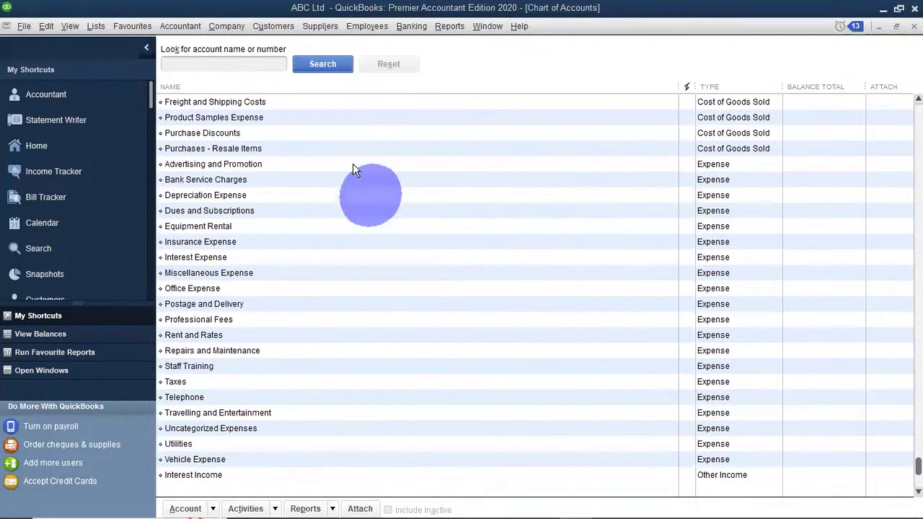
# Start purchase order 5 with Ramadhan Distillers as supplier, abandoning an accidental new-supplier entry.
pyautogui.click(319, 27)
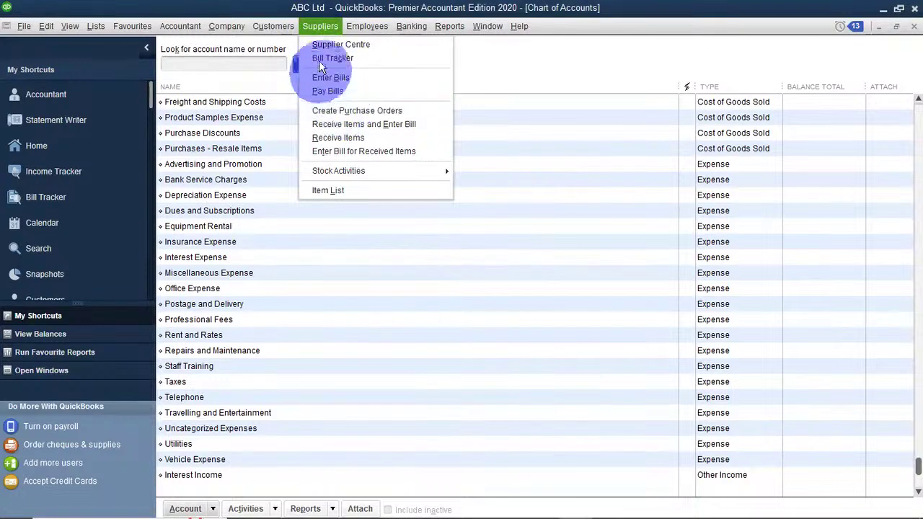
pyautogui.click(359, 116)
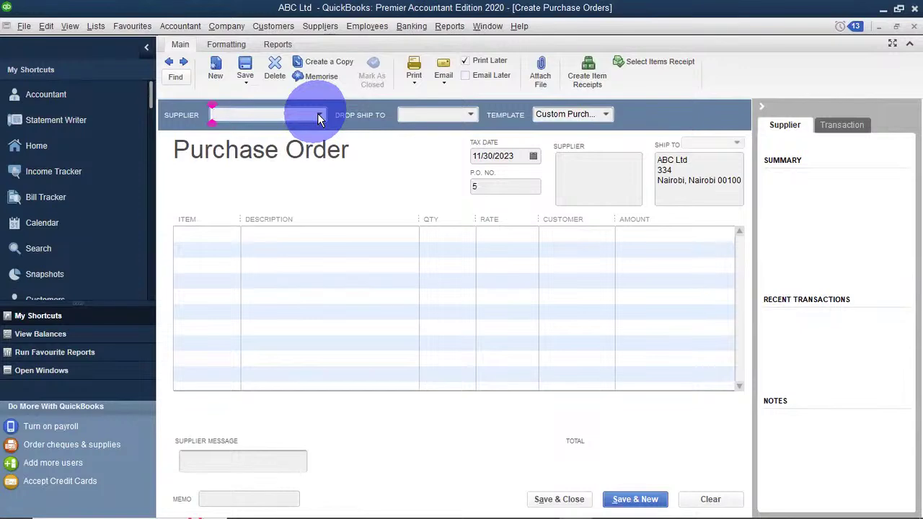
pyautogui.click(319, 117)
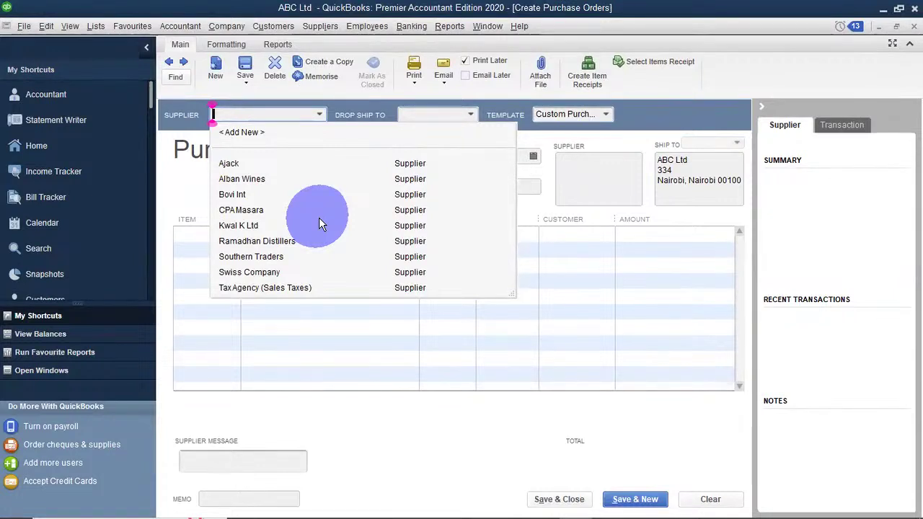
pyautogui.click(248, 133)
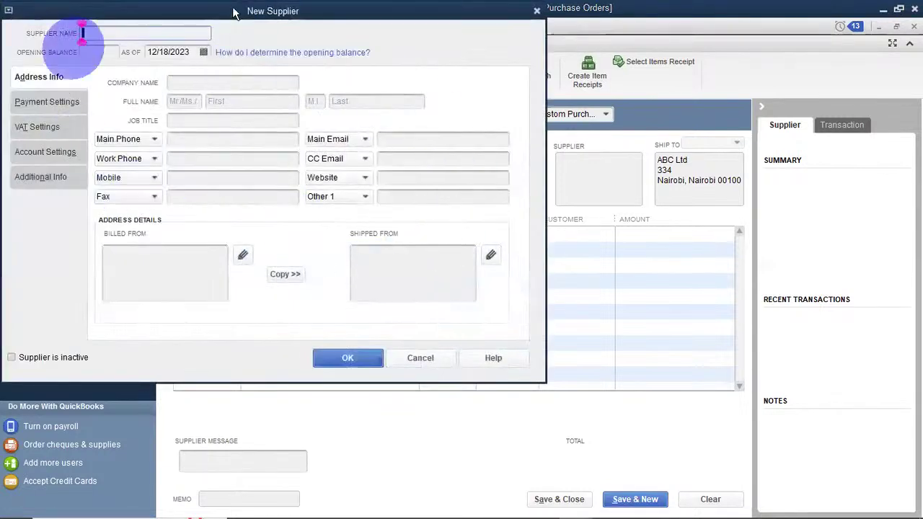
pyautogui.click(409, 356)
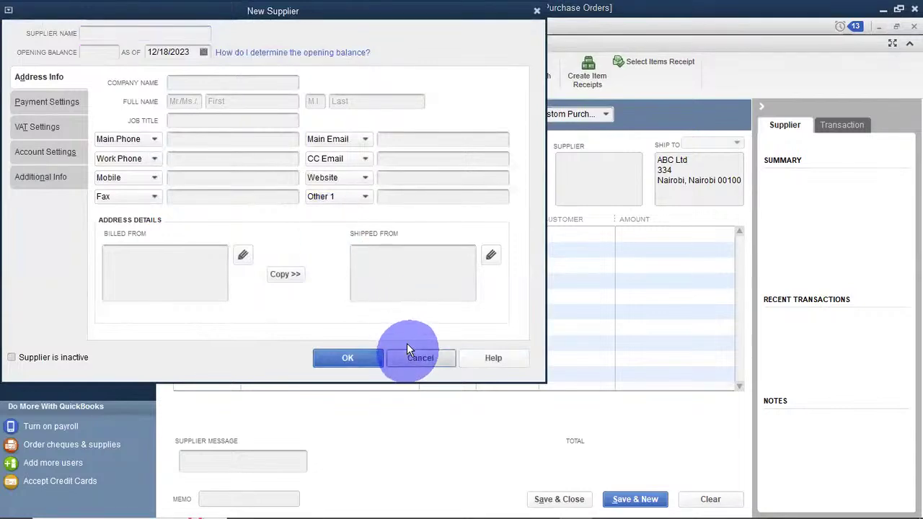
pyautogui.click(317, 116)
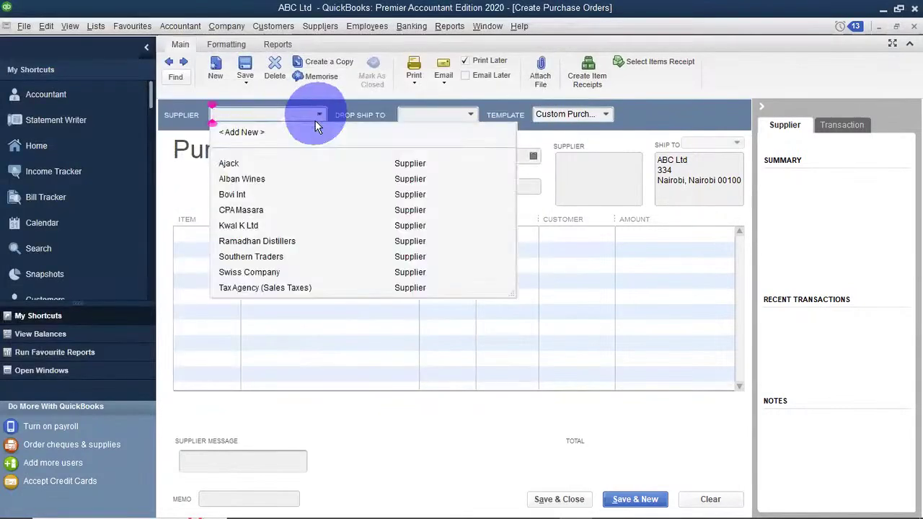
pyautogui.click(260, 241)
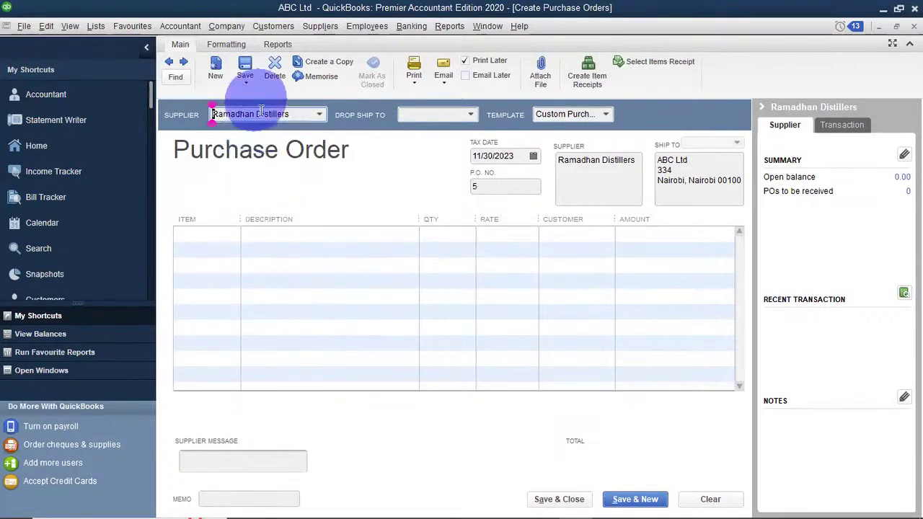
# Add Borzoi Vodka with quantity 3 on the first order line.
pyautogui.click(216, 236)
pyautogui.click(232, 235)
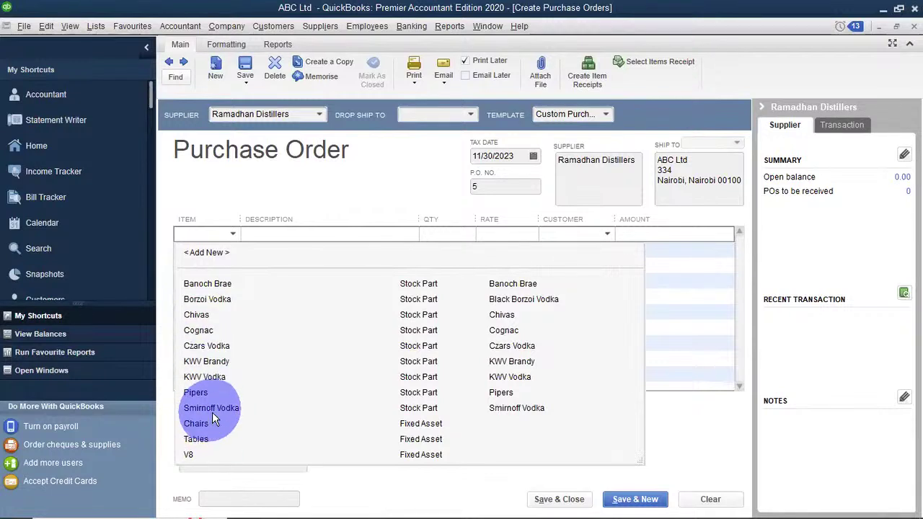
pyautogui.click(217, 299)
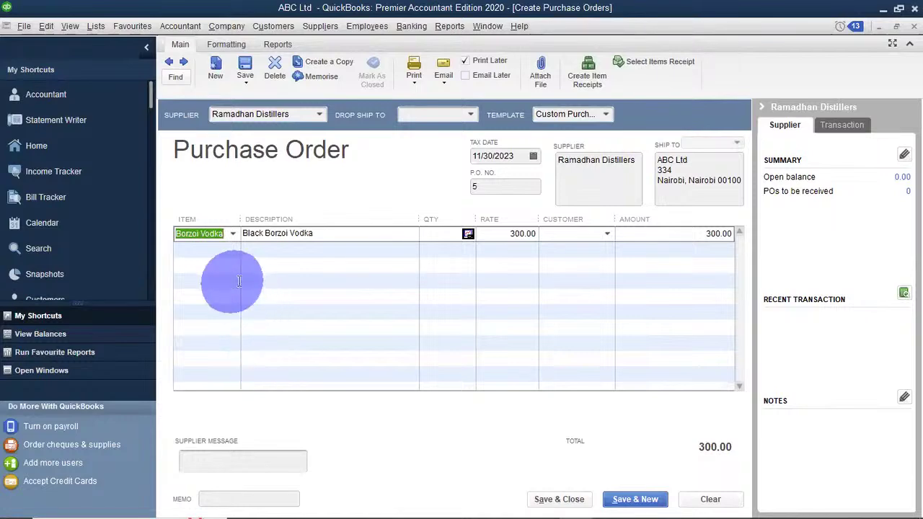
pyautogui.click(214, 252)
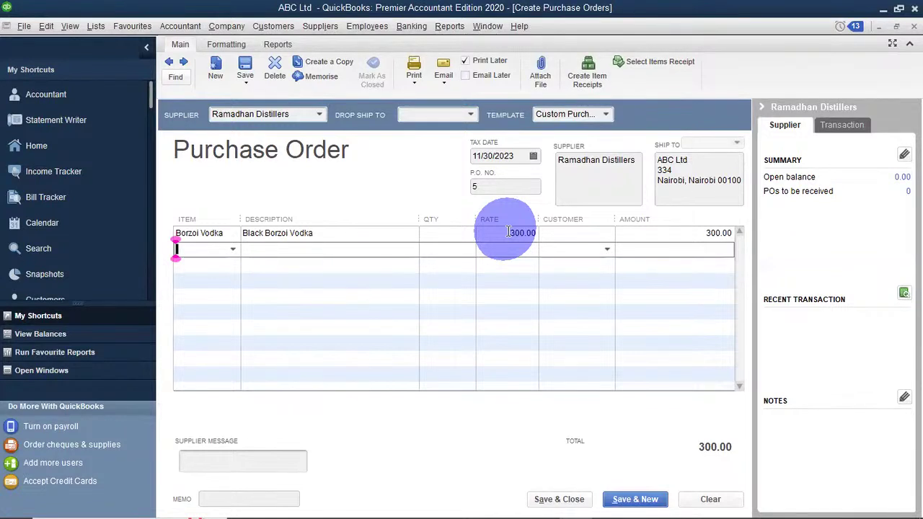
pyautogui.click(448, 233)
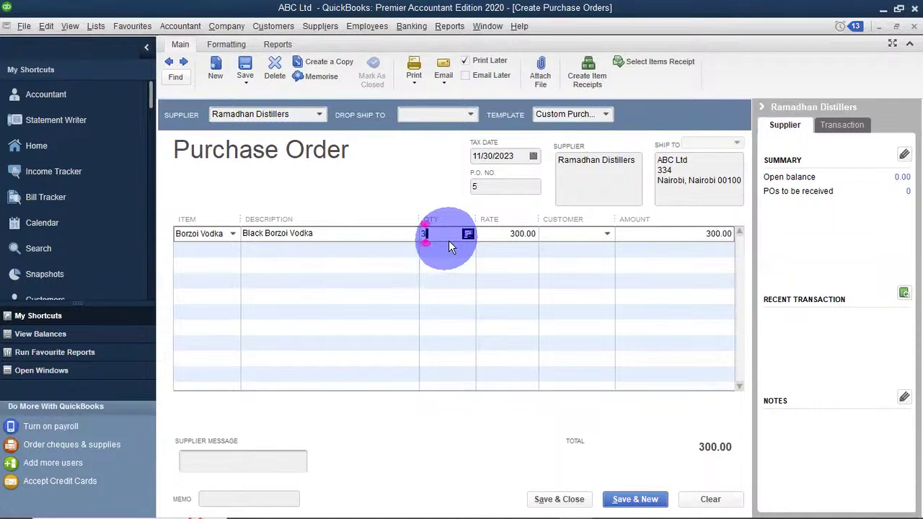
pyautogui.write('3')
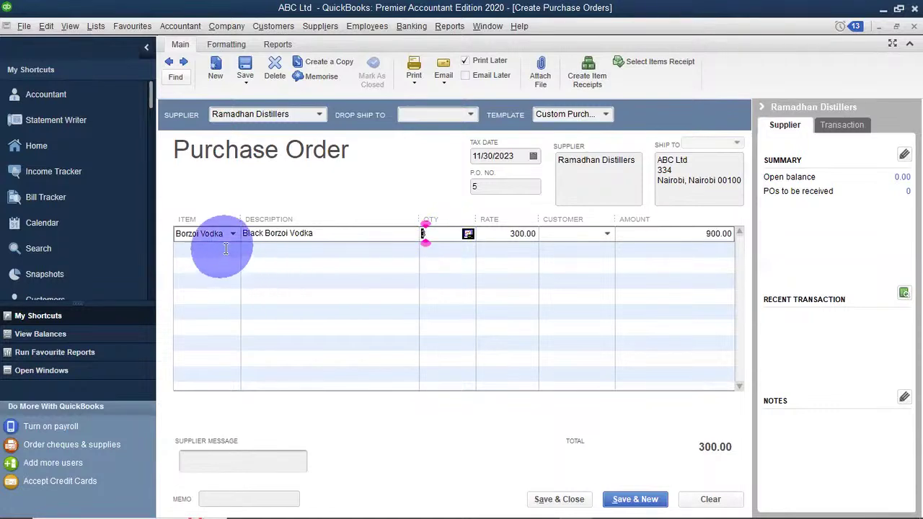
pyautogui.click(231, 248)
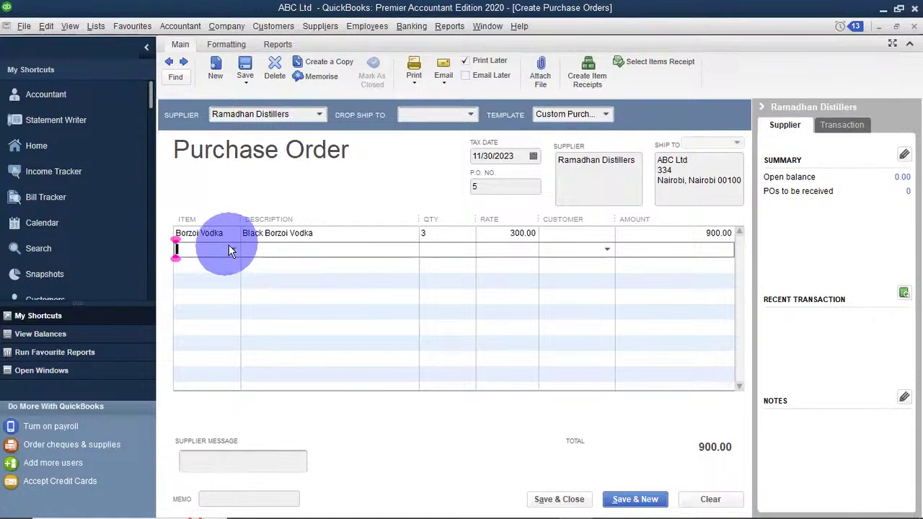
# Add Banoch Brae with quantity 2 on the second order line.
pyautogui.click(231, 248)
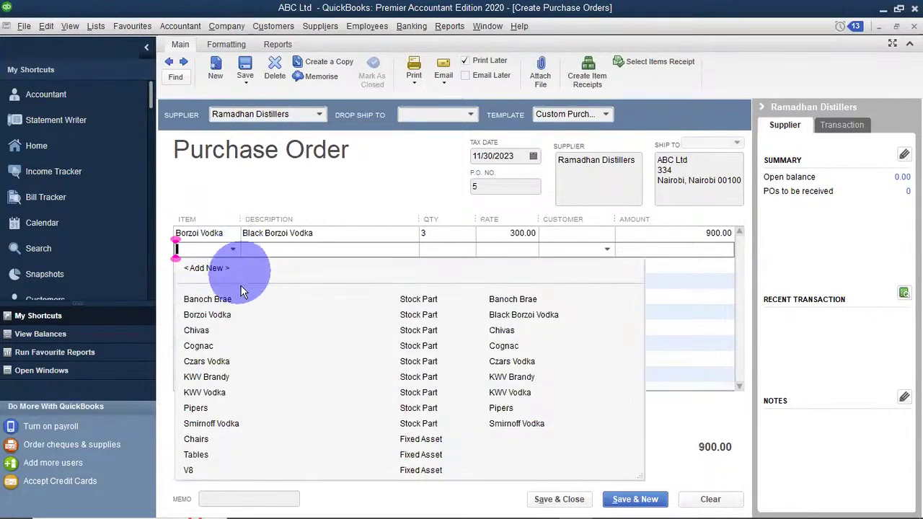
pyautogui.click(217, 299)
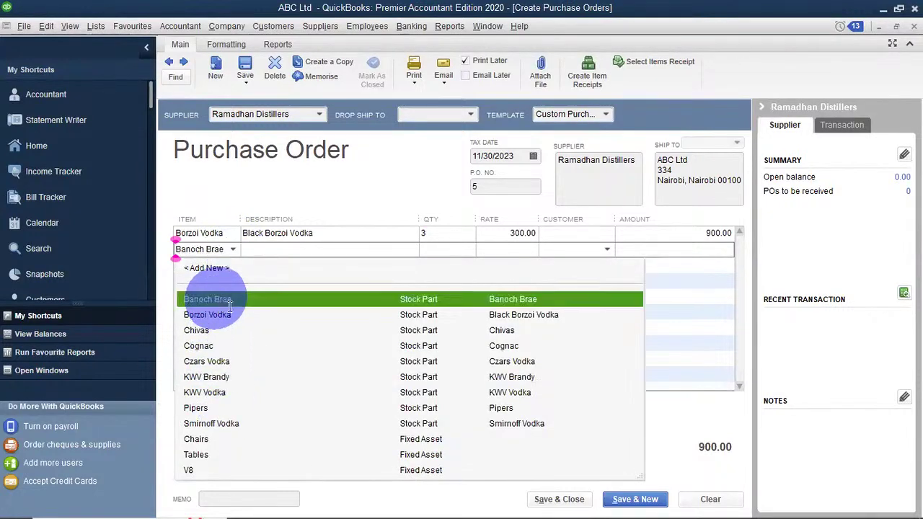
pyautogui.click(430, 248)
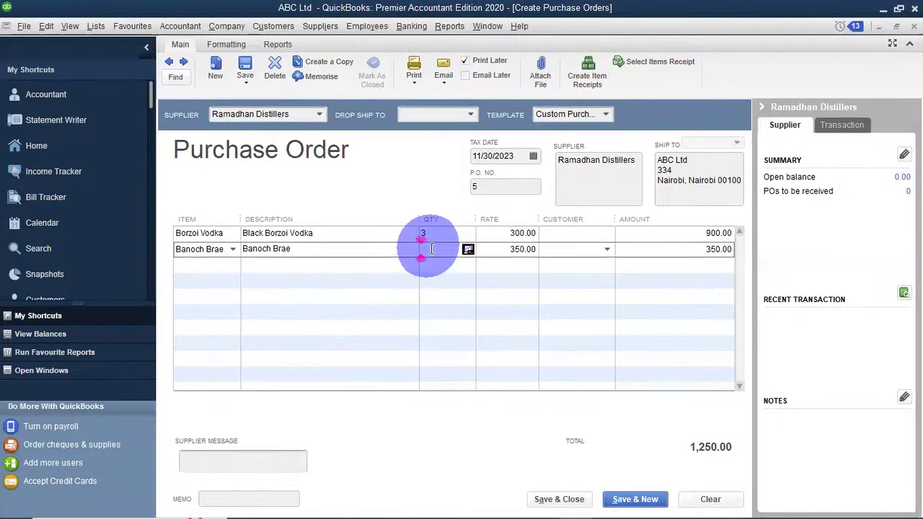
pyautogui.write('2')
pyautogui.click(446, 266)
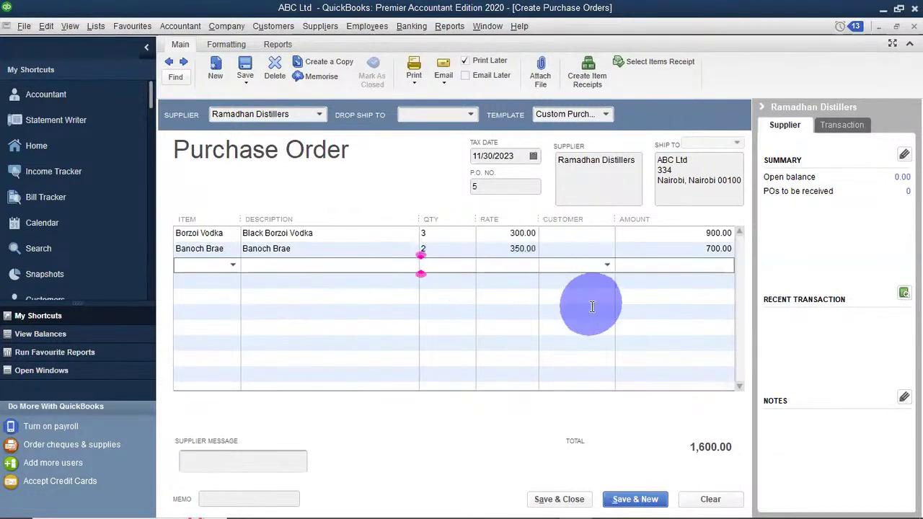
# Enter the supplier message 'Plaase deliver within 3 days'.
pyautogui.click(262, 458)
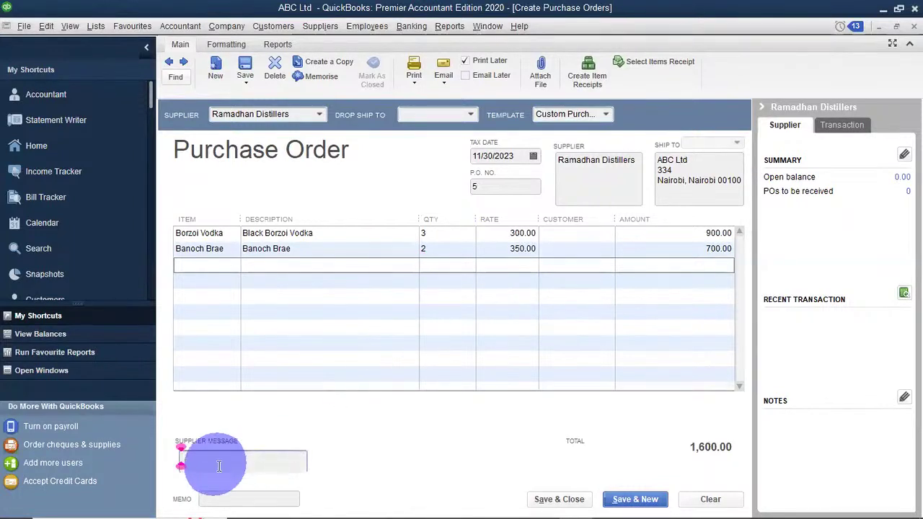
pyautogui.write('Pla')
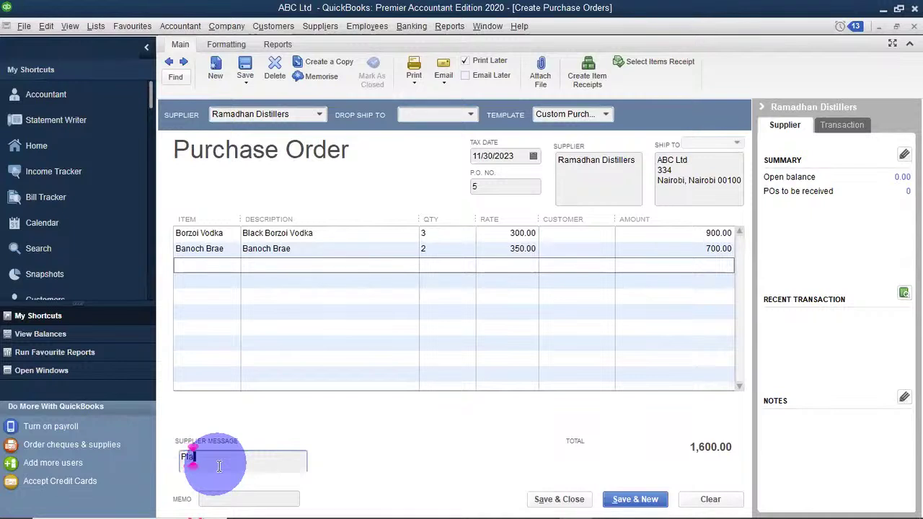
pyautogui.write('ase ')
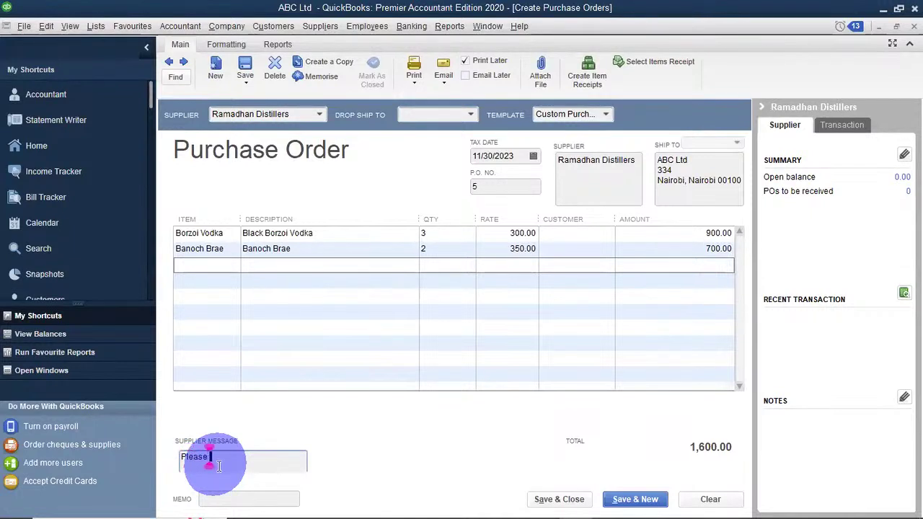
pyautogui.write('deliver')
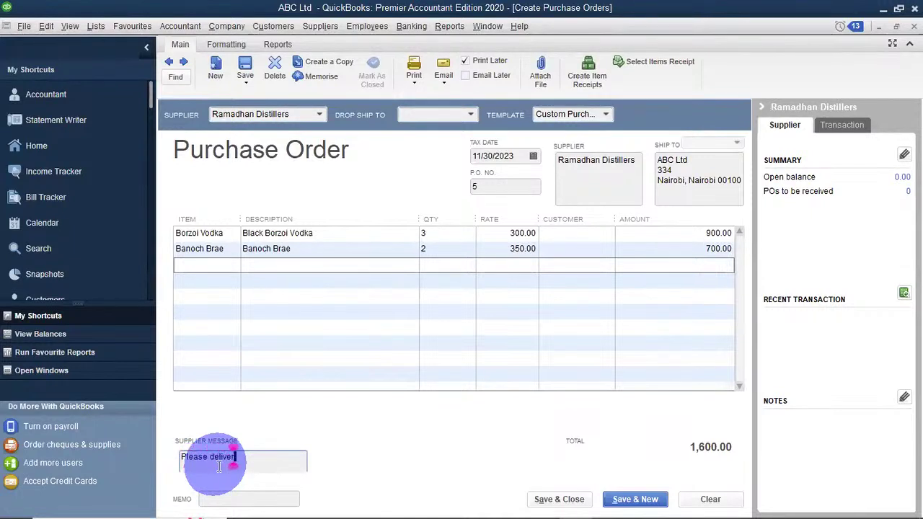
pyautogui.write(' within ')
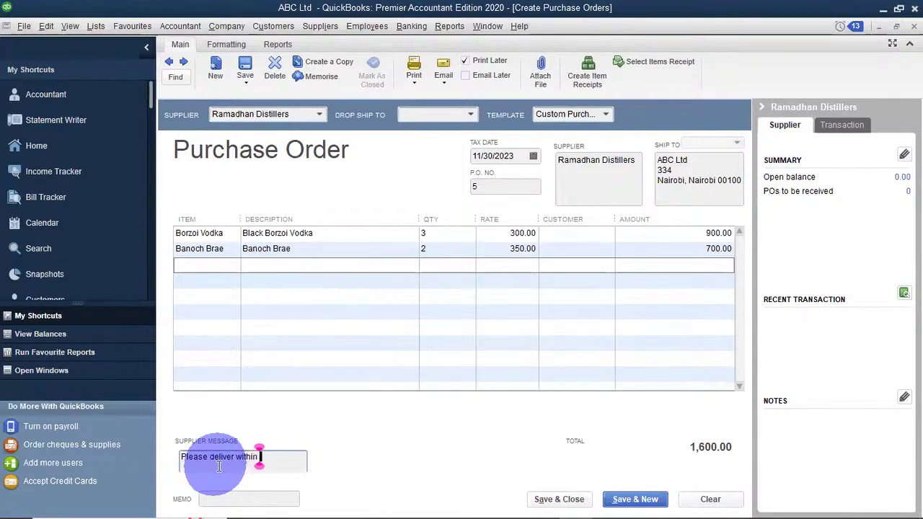
pyautogui.write('3 da')
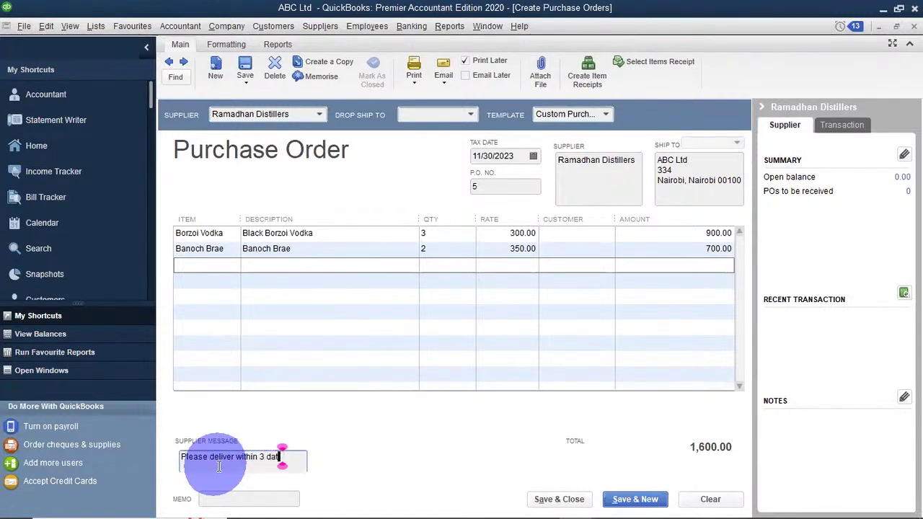
pyautogui.write('ys')
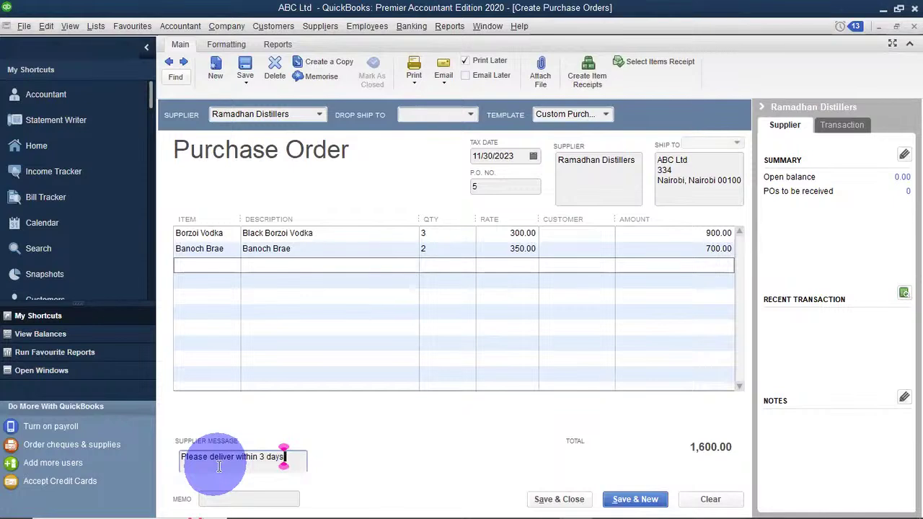
pyautogui.click(255, 498)
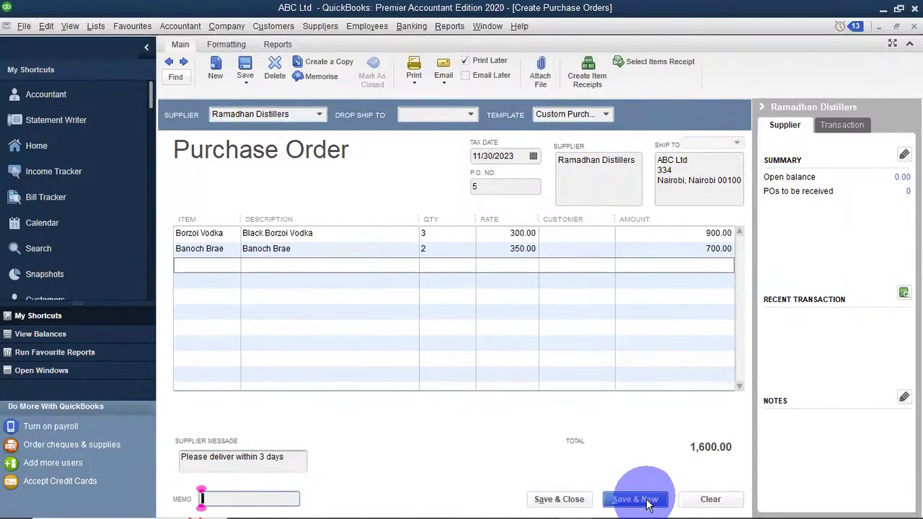
# Save and close purchase order 5, ignoring all spelling flags, then open the Suppliers menu.
pyautogui.click(559, 500)
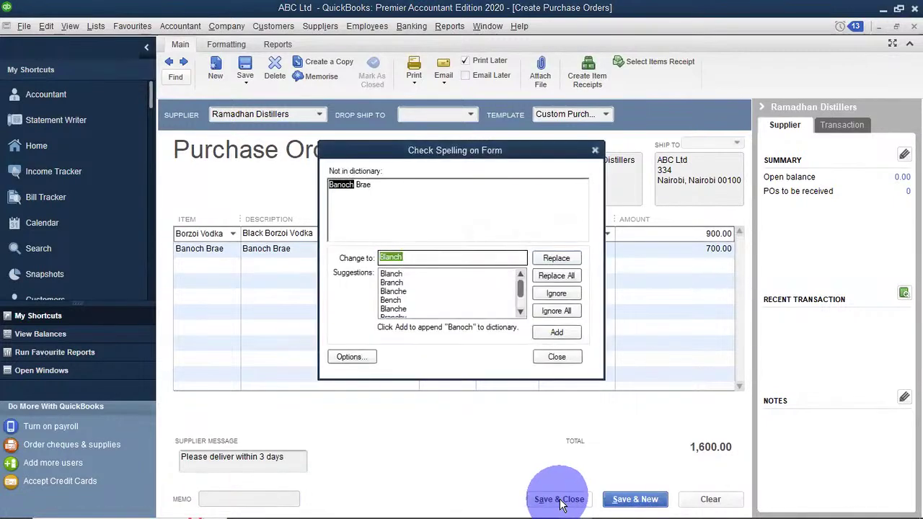
pyautogui.click(559, 310)
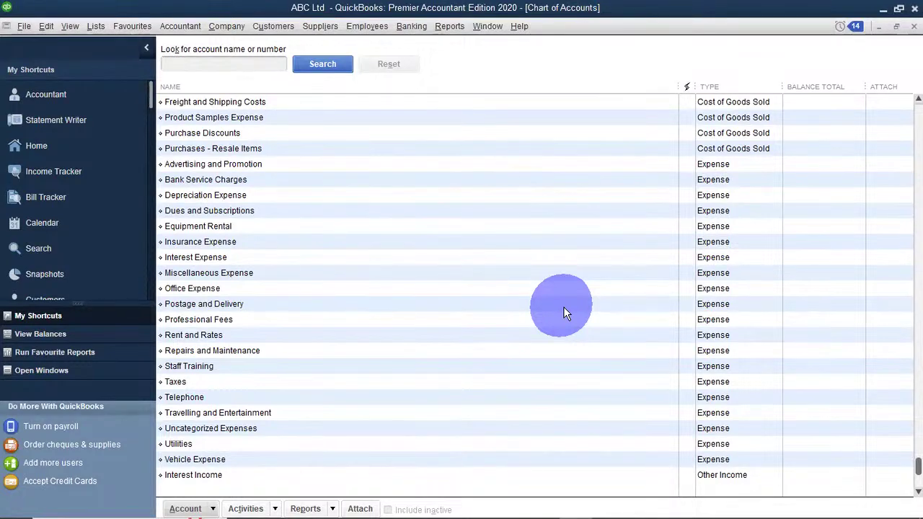
pyautogui.click(313, 27)
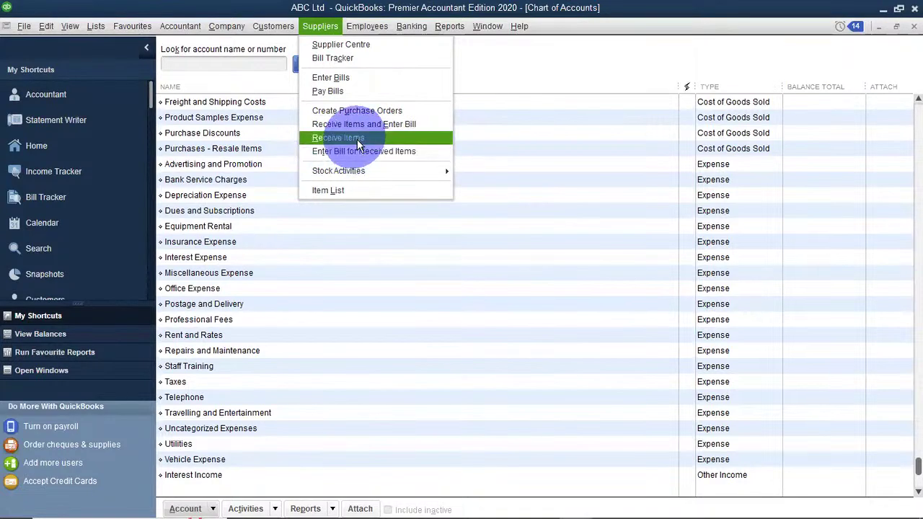
# Start a Receive Items receipt for supplier Ajack, dismissing the Excel splash.
pyautogui.click(357, 139)
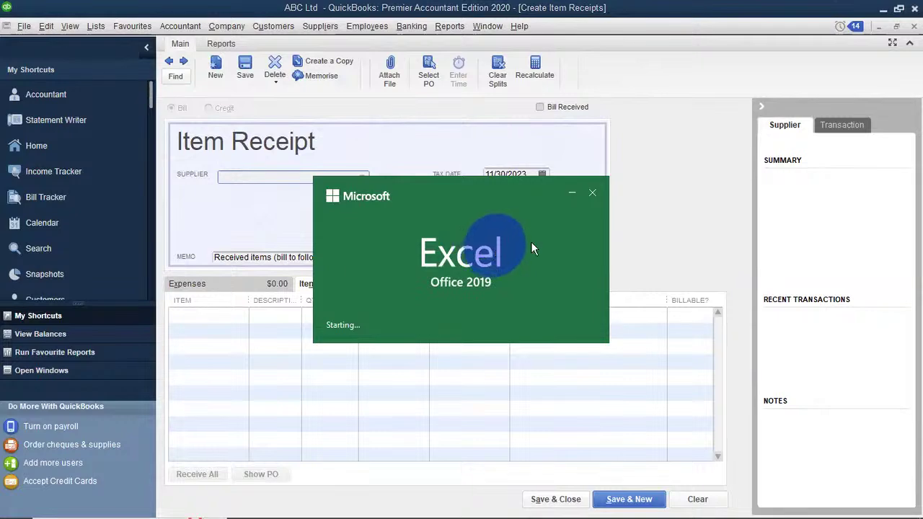
pyautogui.click(575, 196)
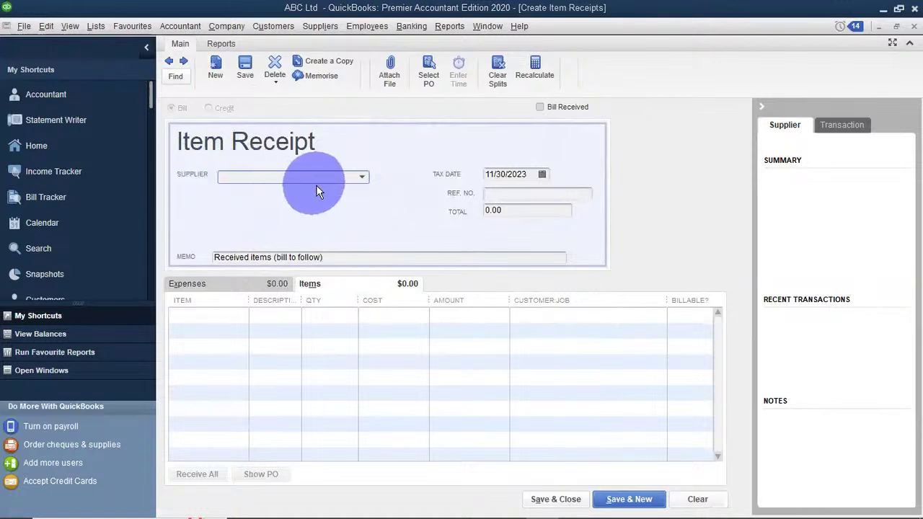
pyautogui.click(360, 178)
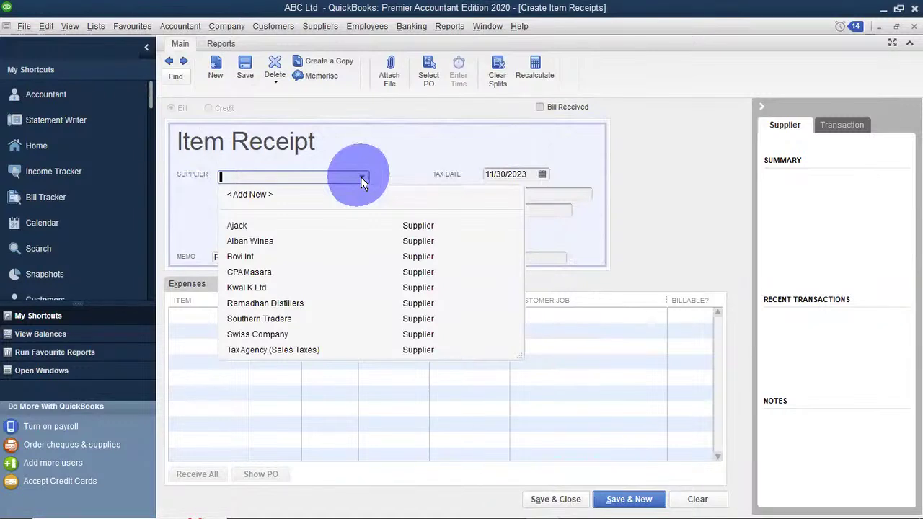
pyautogui.click(232, 227)
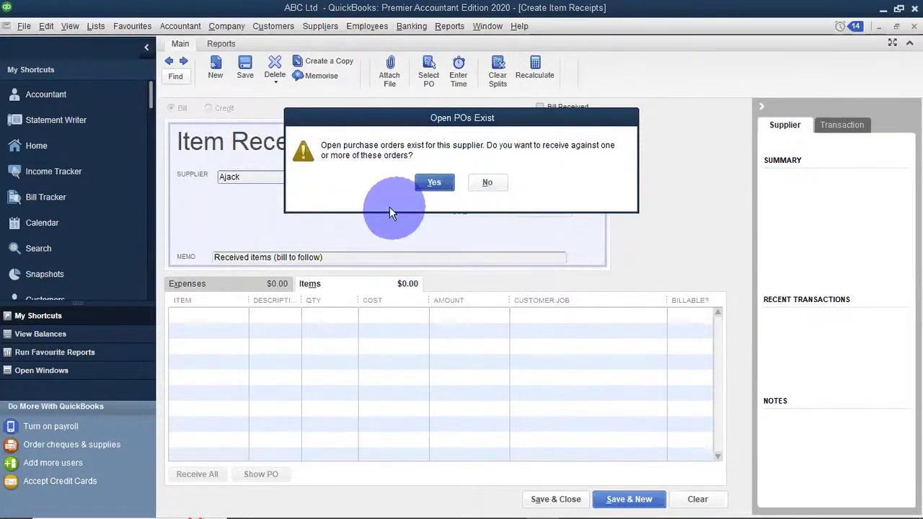
# Receive Ajack's items against open purchase orders PO 2 and PO 3.
pyautogui.click(429, 184)
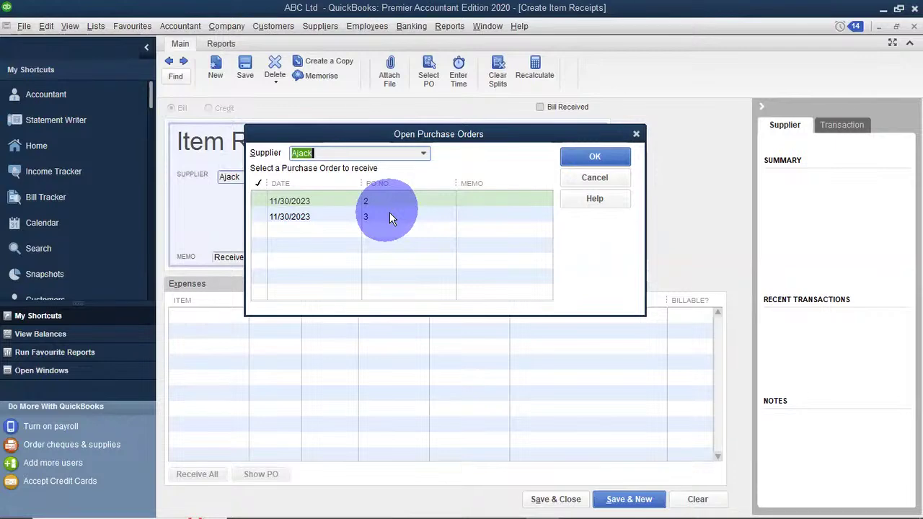
pyautogui.click(257, 201)
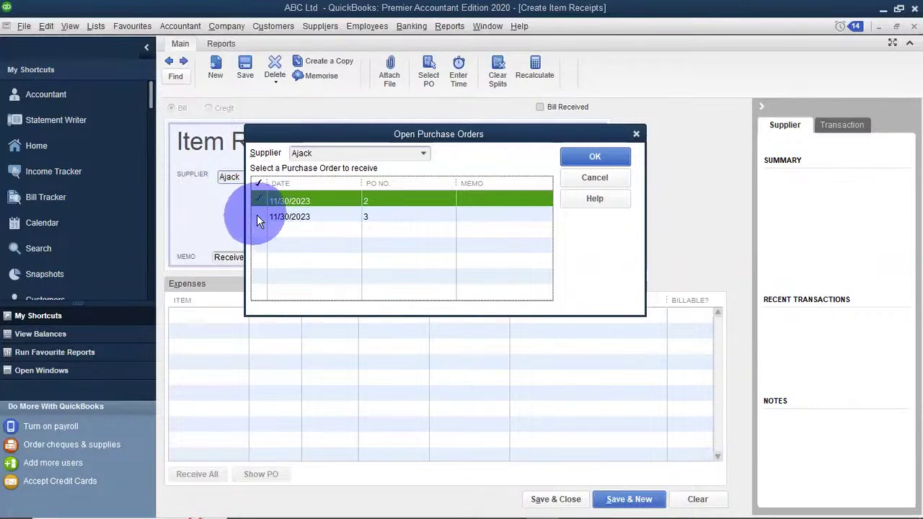
pyautogui.click(257, 215)
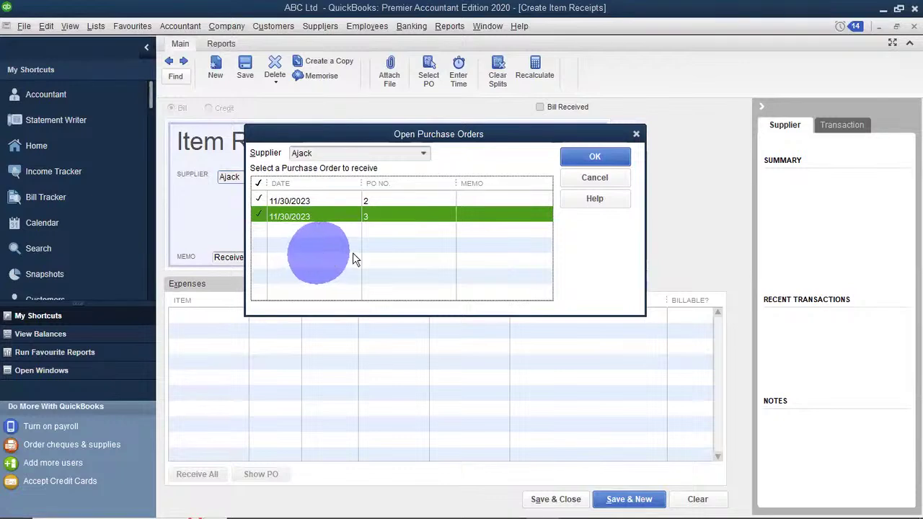
# Save Ajack's 48,400.00 receipt for Chivas 100, Borzoi Vodka 5 and Cognac 10, starting a new one.
pyautogui.click(584, 157)
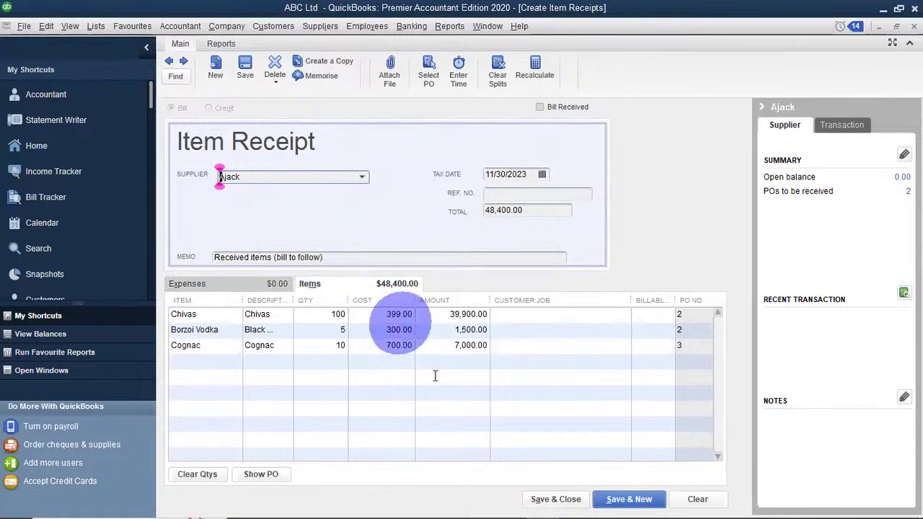
pyautogui.click(630, 499)
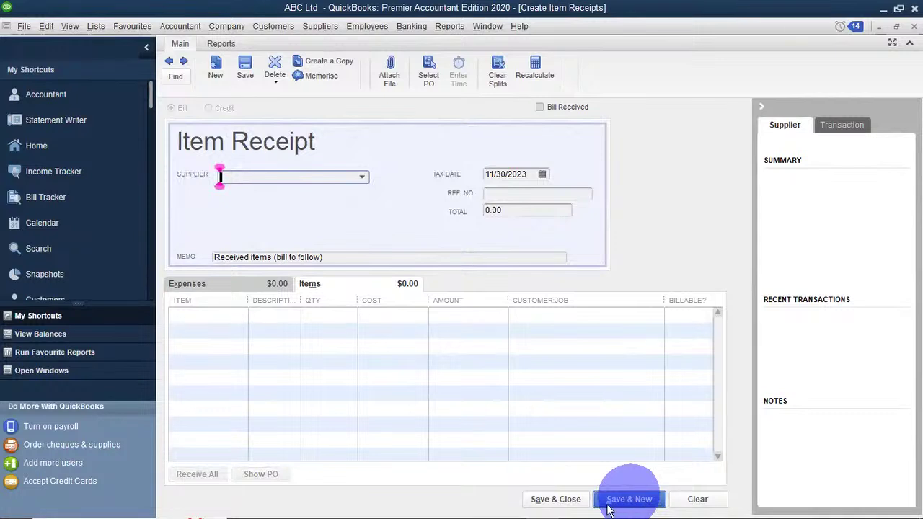
# Receive Ramadhan Distillers' PO 5 (Borzoi Vodka 3, Banoch Brae 2, 1,600.00) and save it.
pyautogui.click(361, 176)
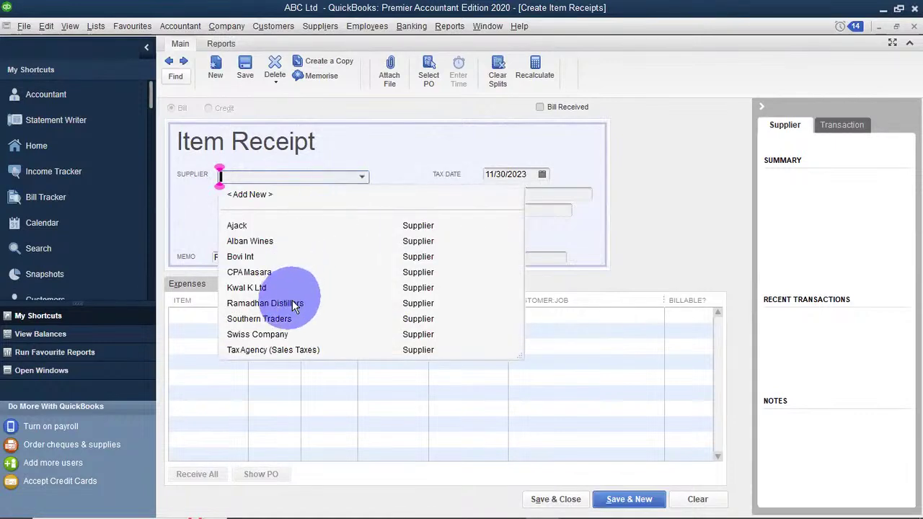
pyautogui.click(255, 302)
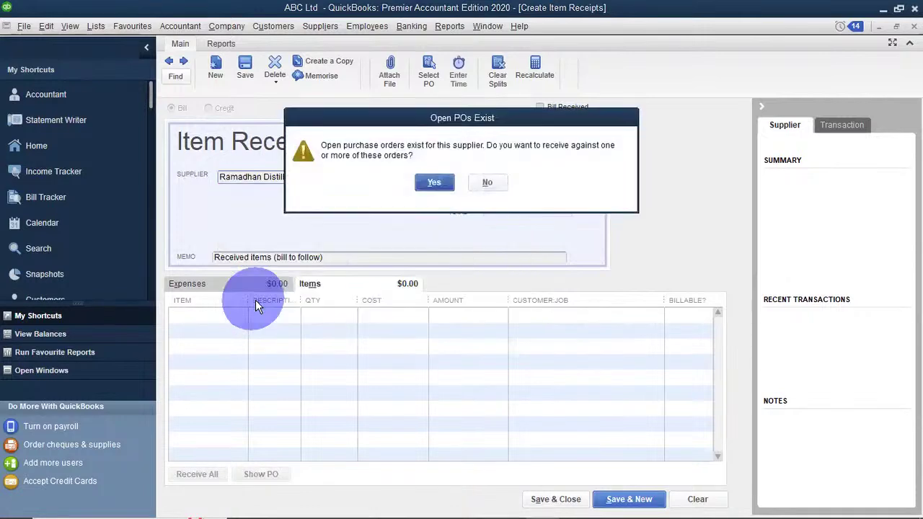
pyautogui.click(433, 182)
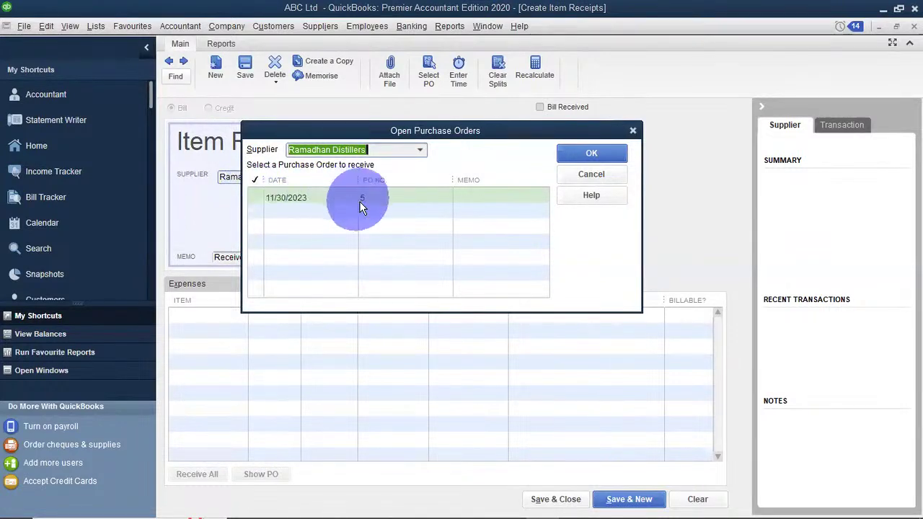
pyautogui.click(248, 198)
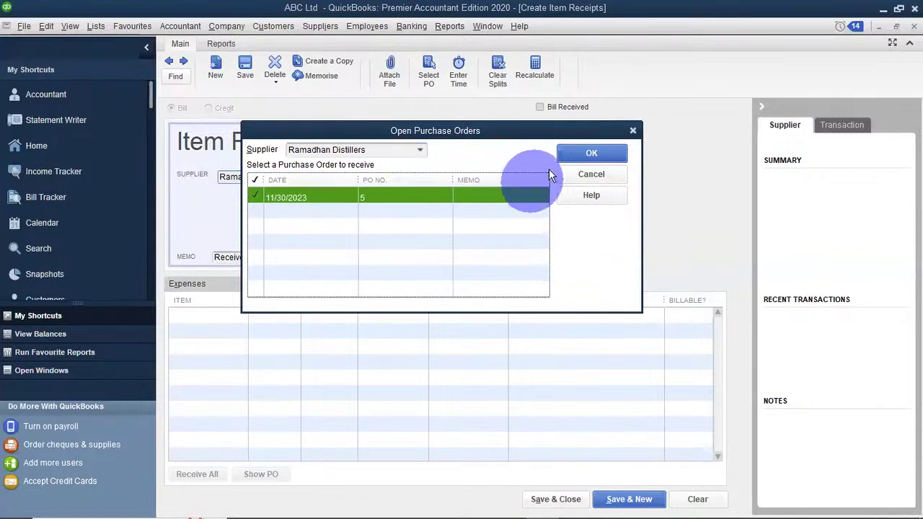
pyautogui.click(570, 150)
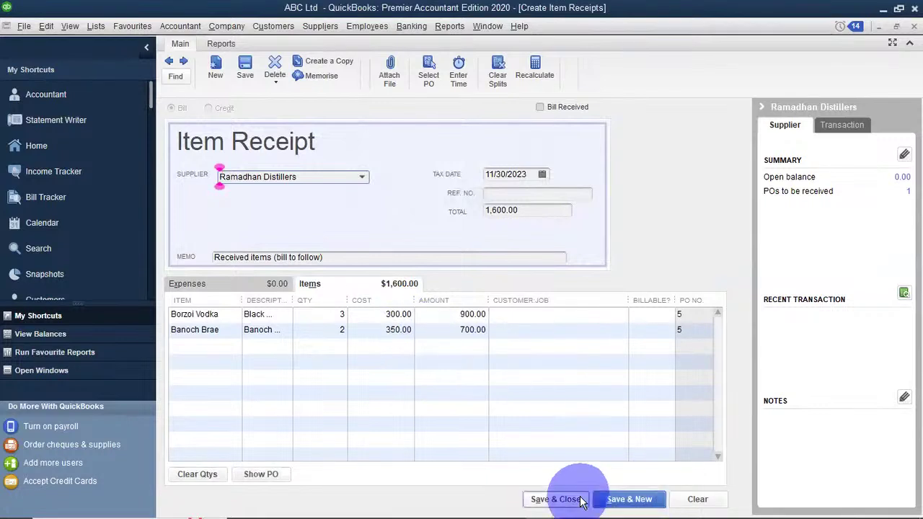
pyautogui.click(617, 502)
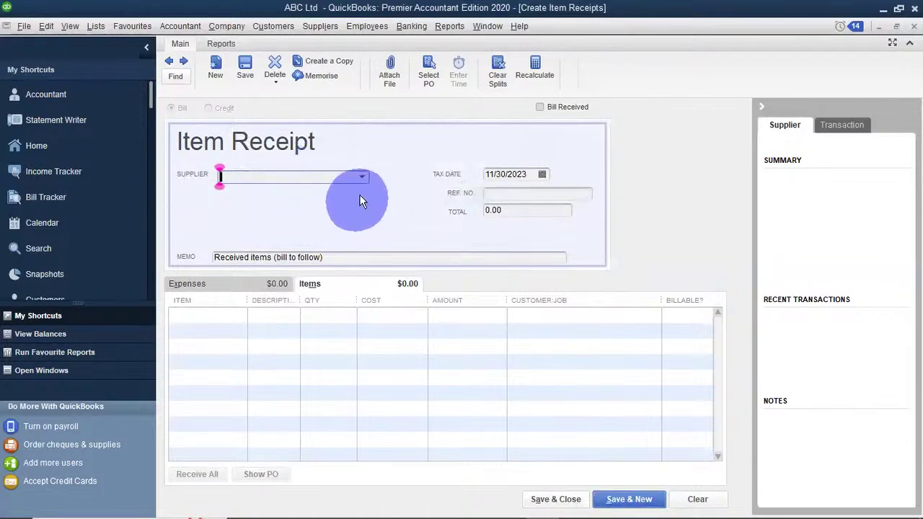
# Receive CPA Masara's PO 4 items worth 8,000.00, then save and close the receipt.
pyautogui.click(362, 180)
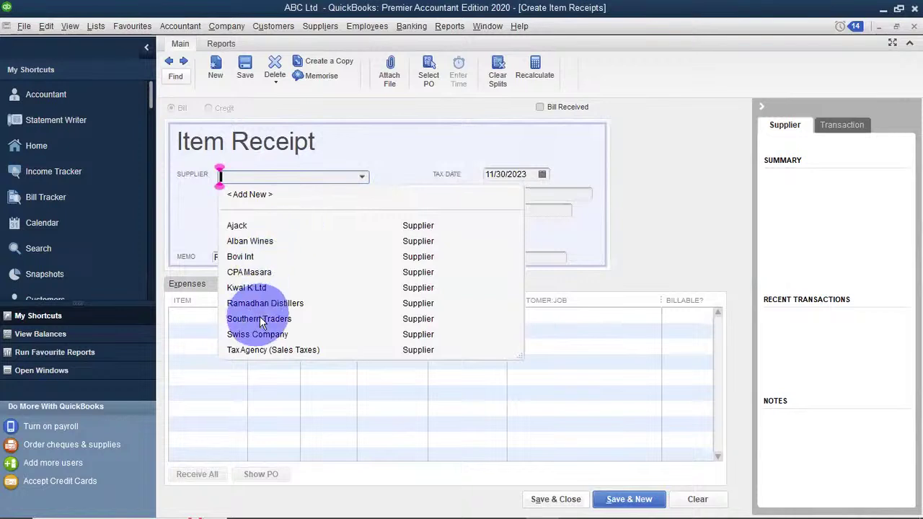
pyautogui.click(233, 272)
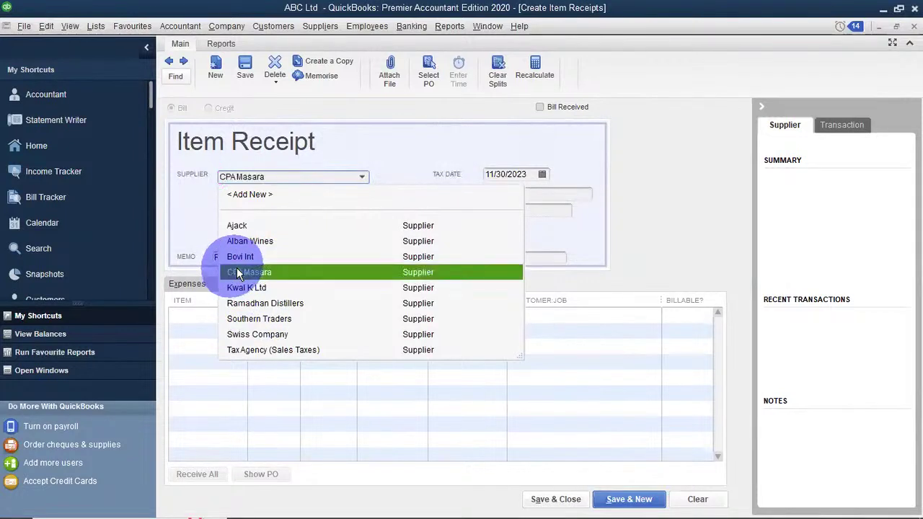
pyautogui.click(420, 184)
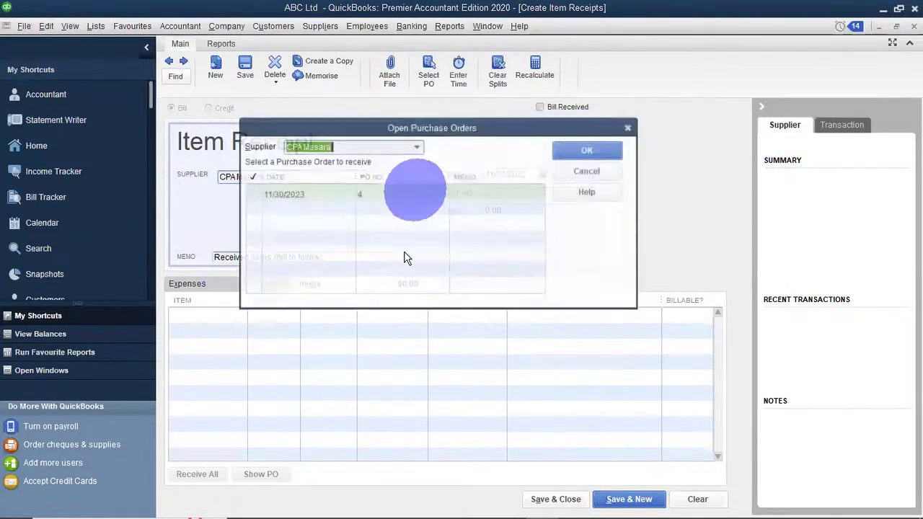
pyautogui.click(250, 193)
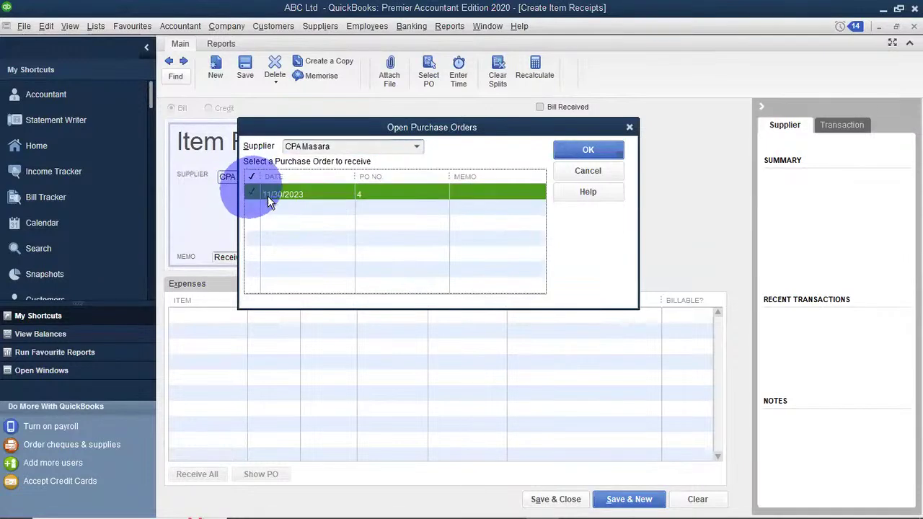
pyautogui.click(573, 153)
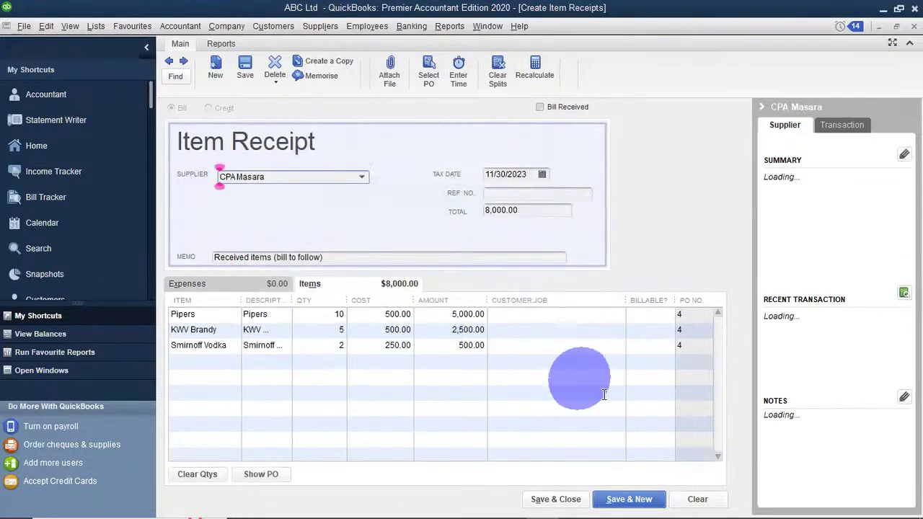
pyautogui.click(546, 499)
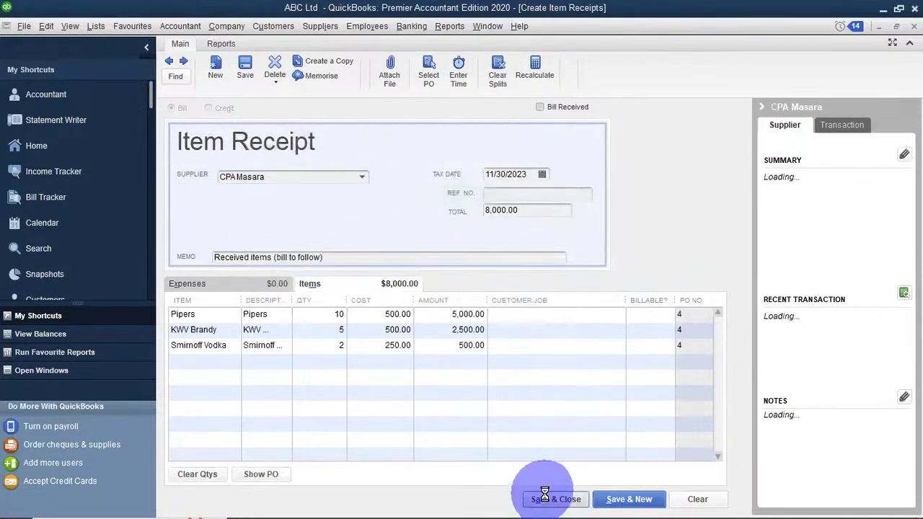
pyautogui.click(542, 295)
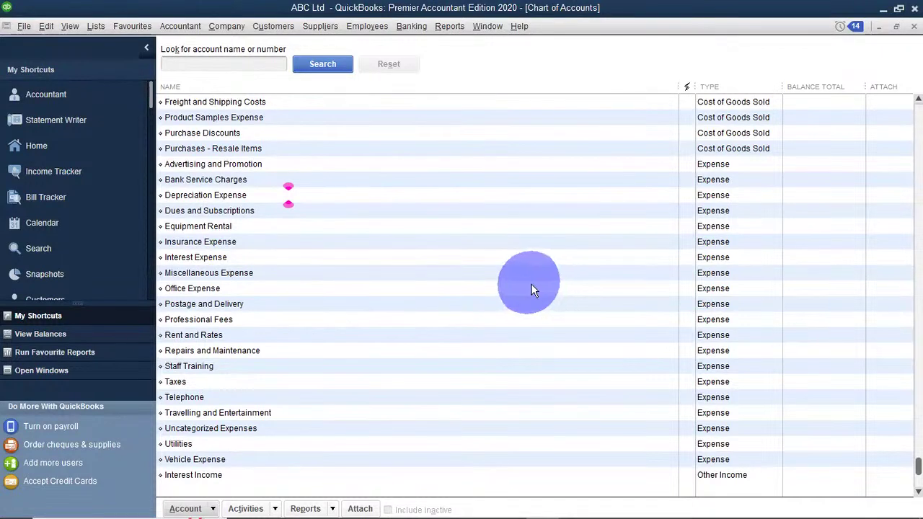
# Enter a bill for Ajack's 11/30/2023 item receipt.
pyautogui.click(333, 27)
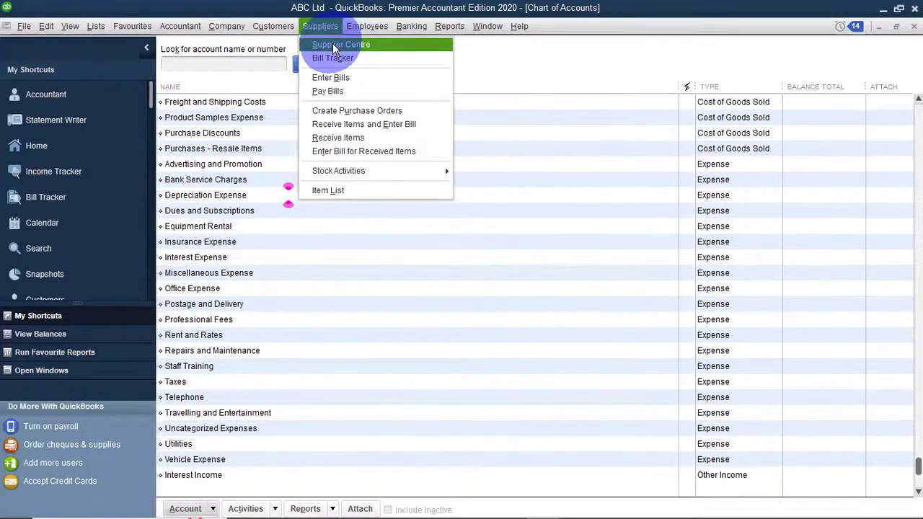
pyautogui.click(368, 152)
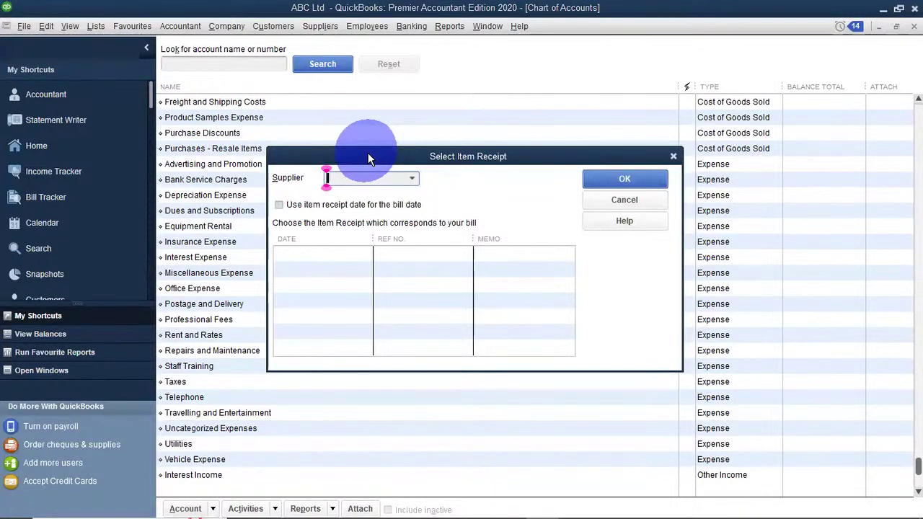
pyautogui.click(412, 178)
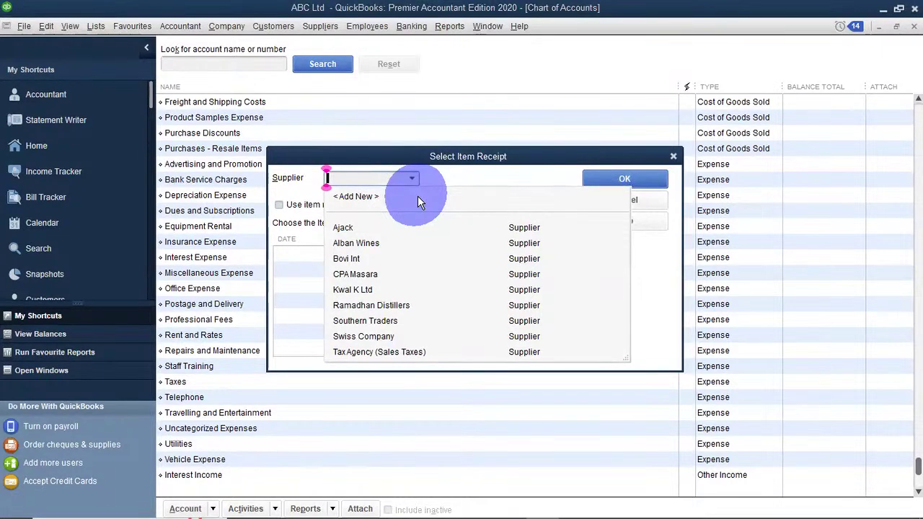
pyautogui.click(389, 226)
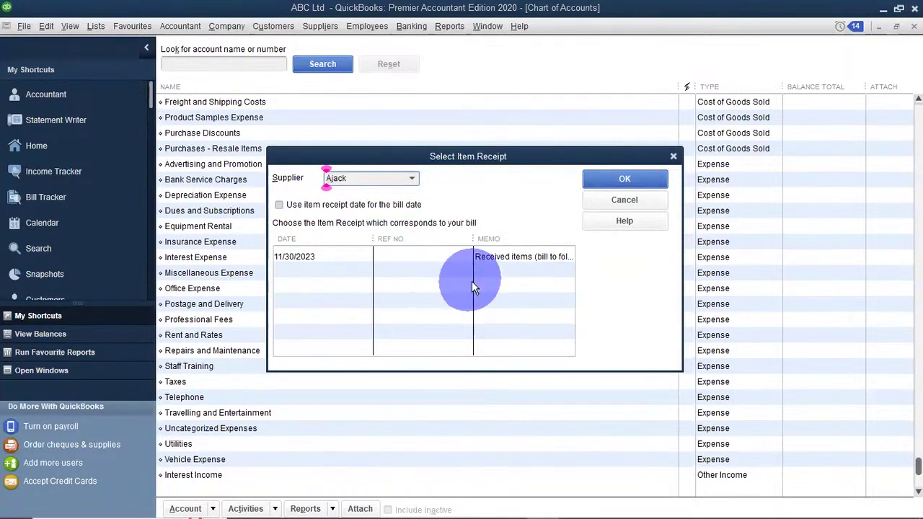
pyautogui.click(594, 184)
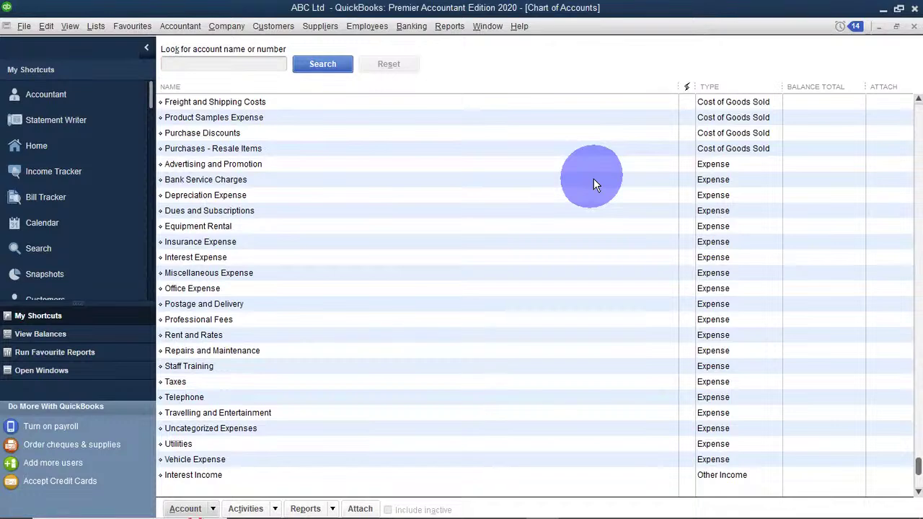
# Select CPA Masara's item receipt in Enter Bill for Received Items.
pyautogui.click(322, 27)
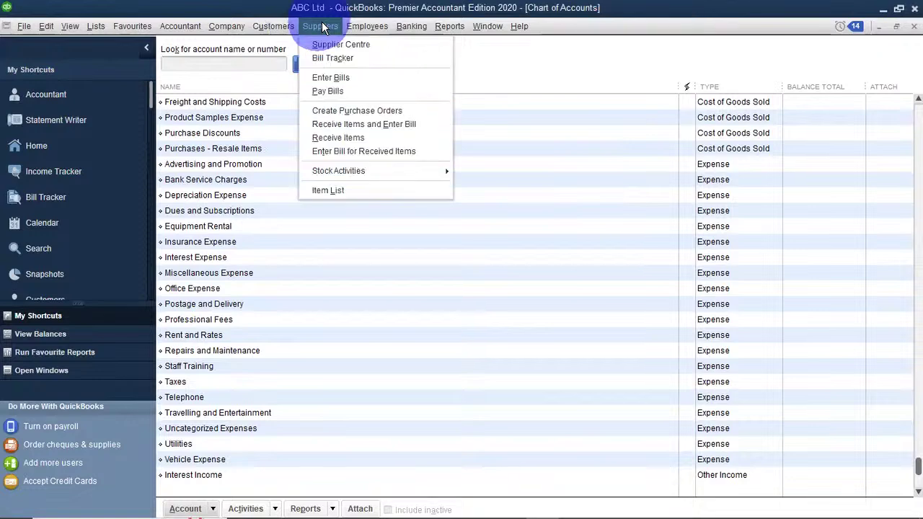
pyautogui.click(349, 151)
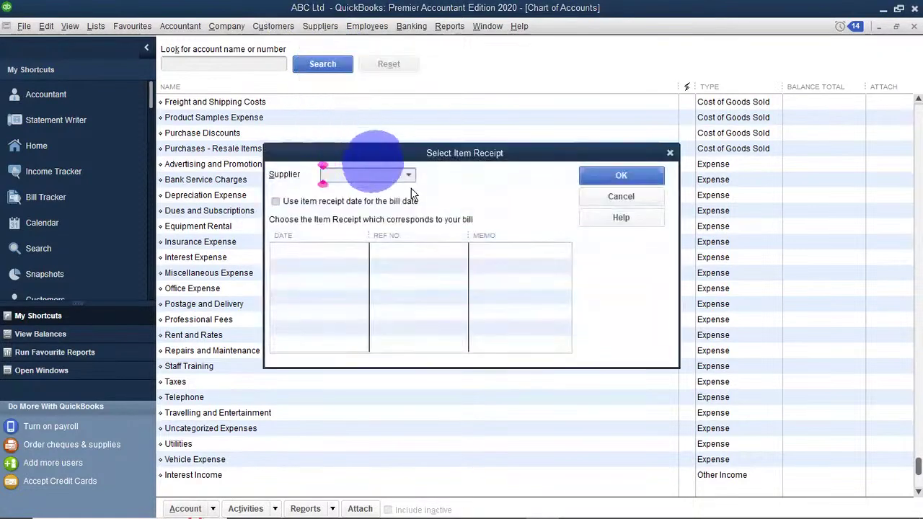
pyautogui.click(404, 175)
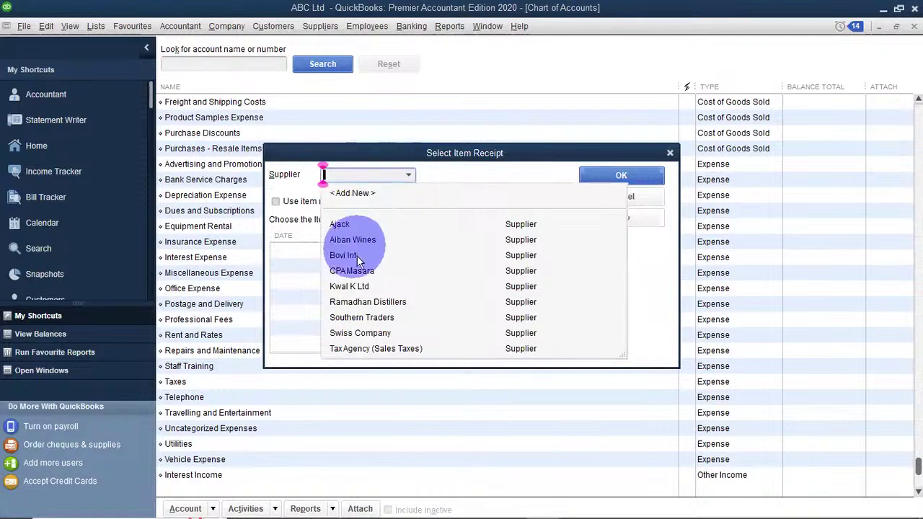
pyautogui.click(350, 269)
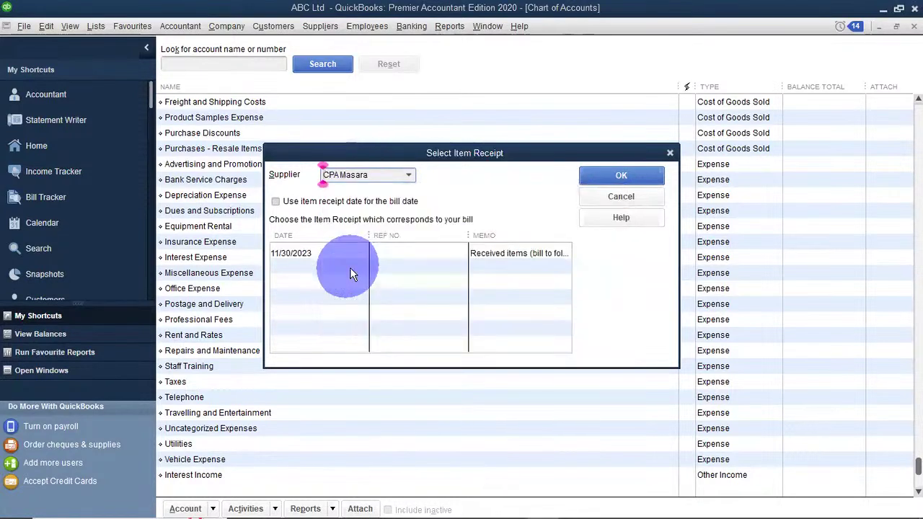
pyautogui.click(605, 175)
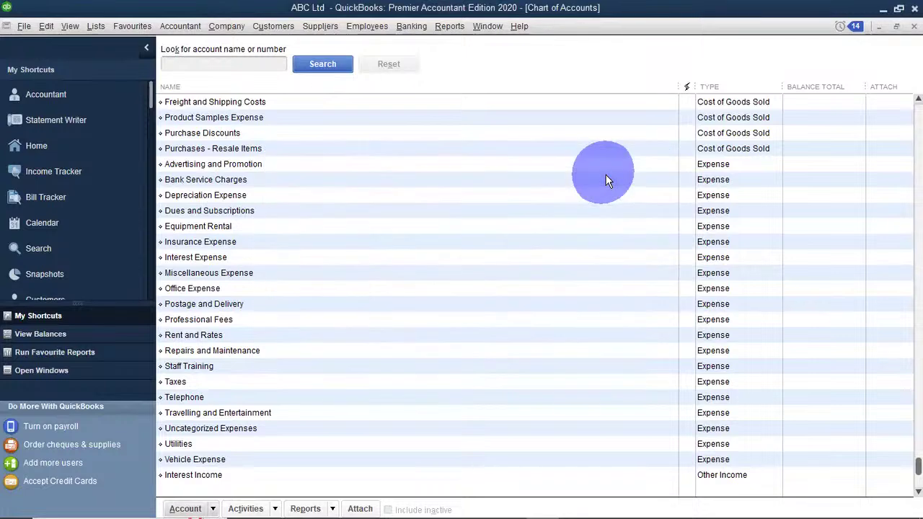
# Enter a bill for Ramadhan Distillers' 11/30/2023 item receipt.
pyautogui.click(320, 28)
pyautogui.click(353, 152)
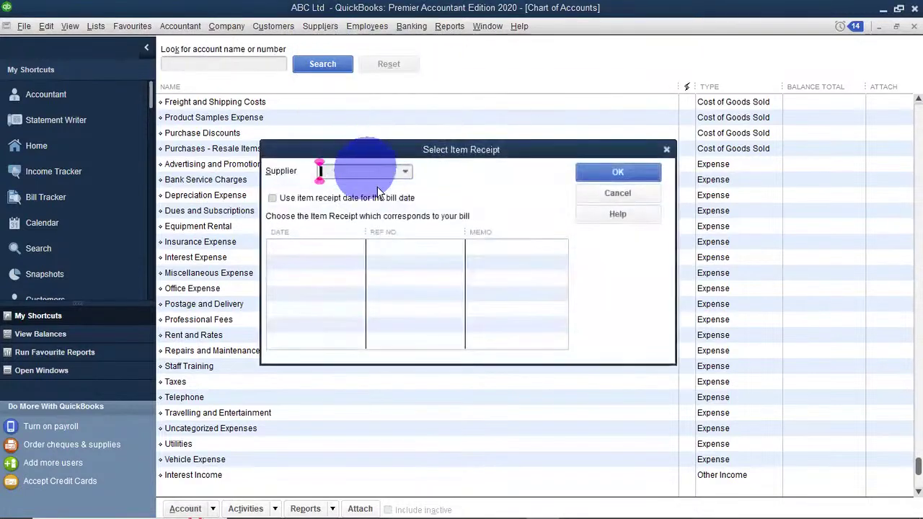
pyautogui.click(405, 173)
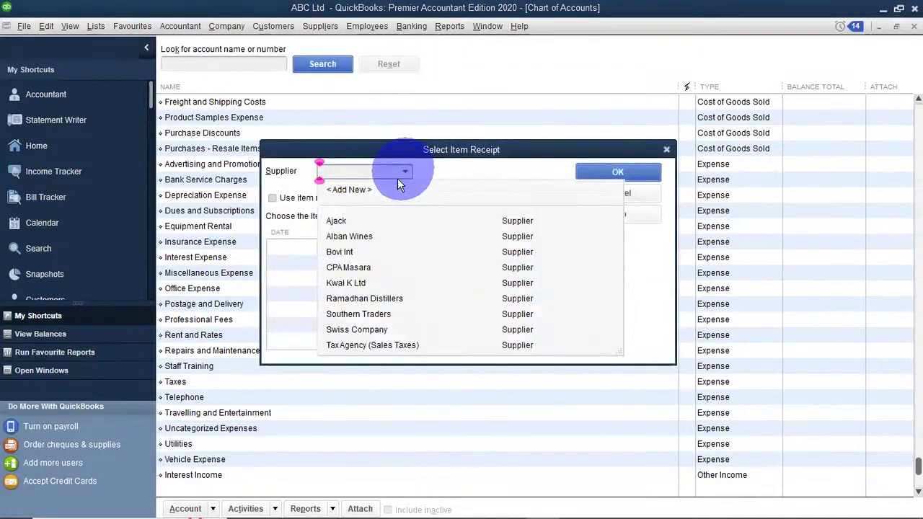
pyautogui.click(351, 298)
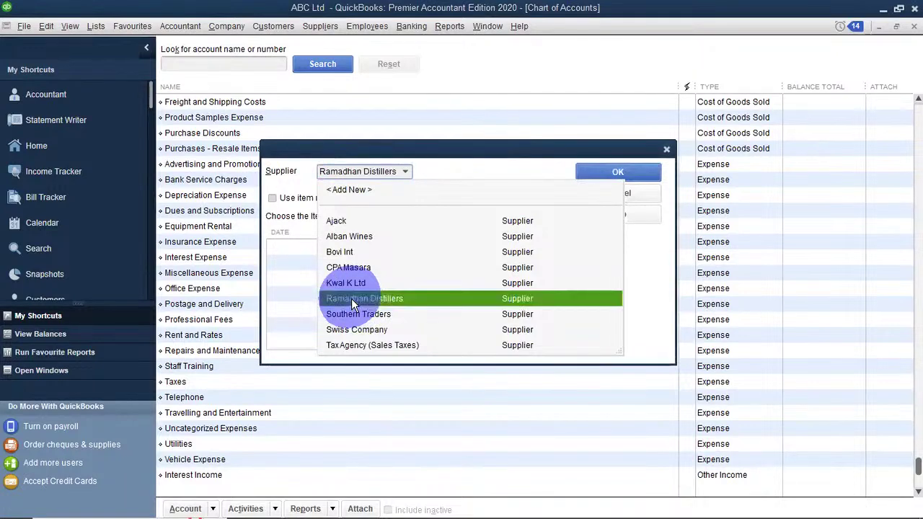
pyautogui.click(632, 172)
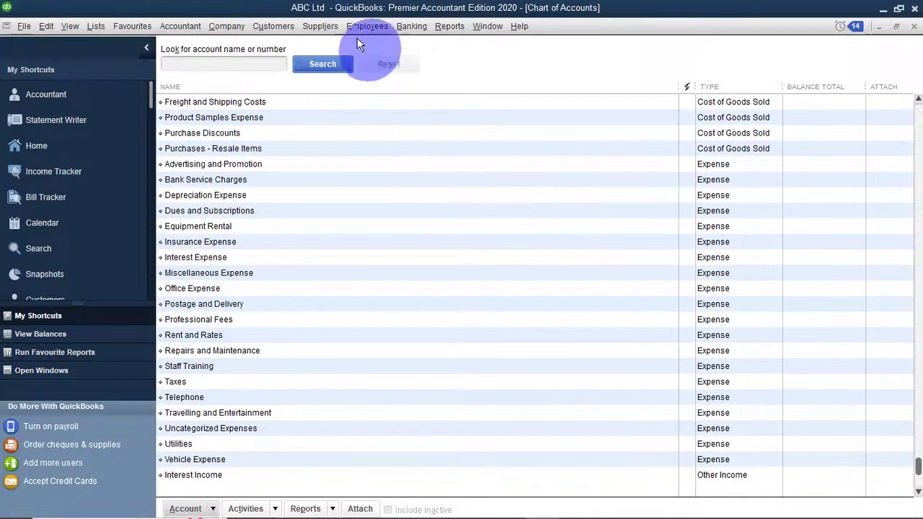
# Open the Suppliers menu to begin paying bills.
pyautogui.click(326, 27)
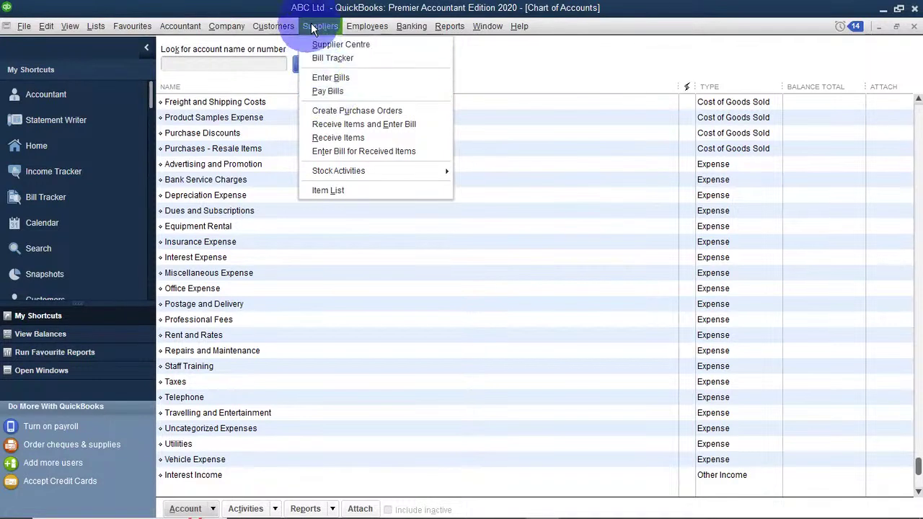
# In Pay Bills, sort by Amount To Pay, show all bills, and filter to Ajack.
pyautogui.click(333, 93)
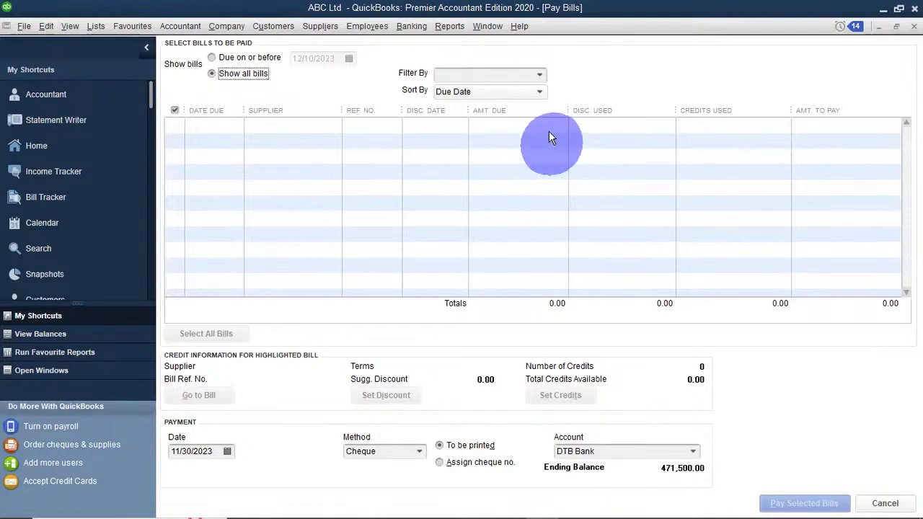
pyautogui.click(539, 91)
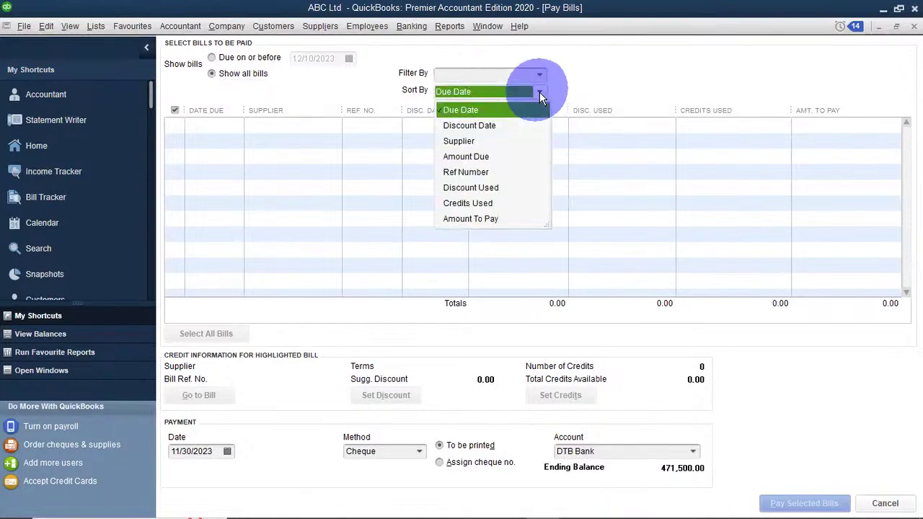
pyautogui.click(476, 219)
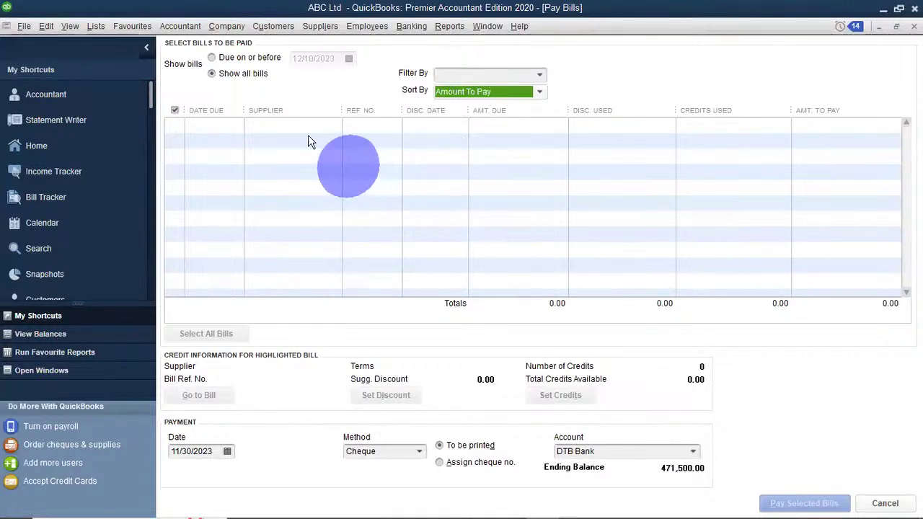
pyautogui.click(212, 58)
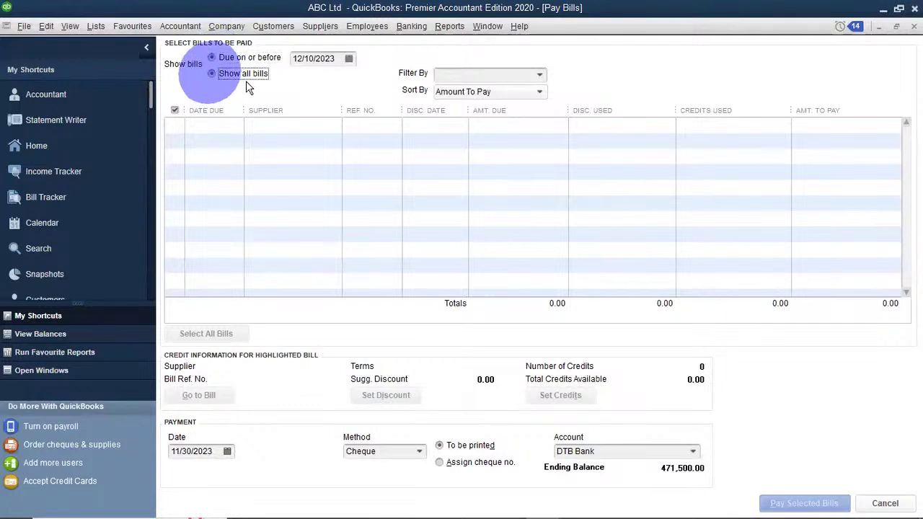
pyautogui.click(216, 75)
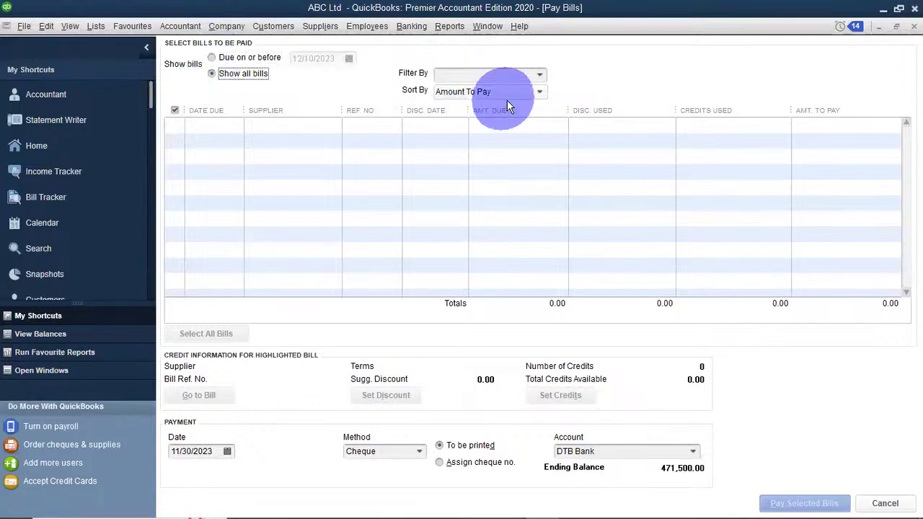
pyautogui.click(538, 77)
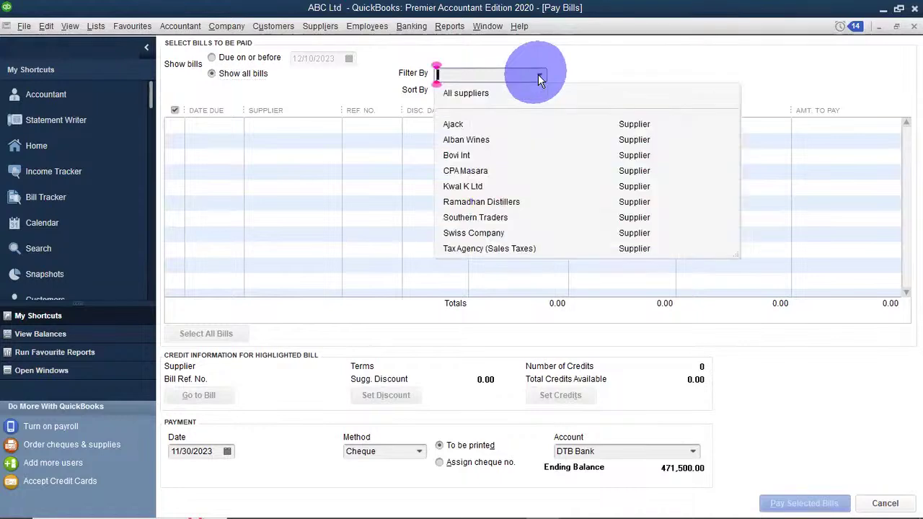
pyautogui.click(455, 124)
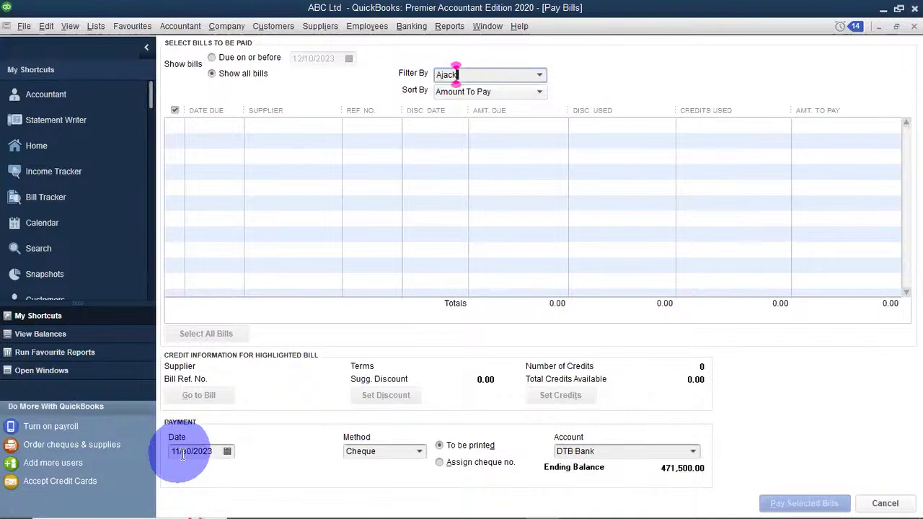
pyautogui.moveTo(429, 505)
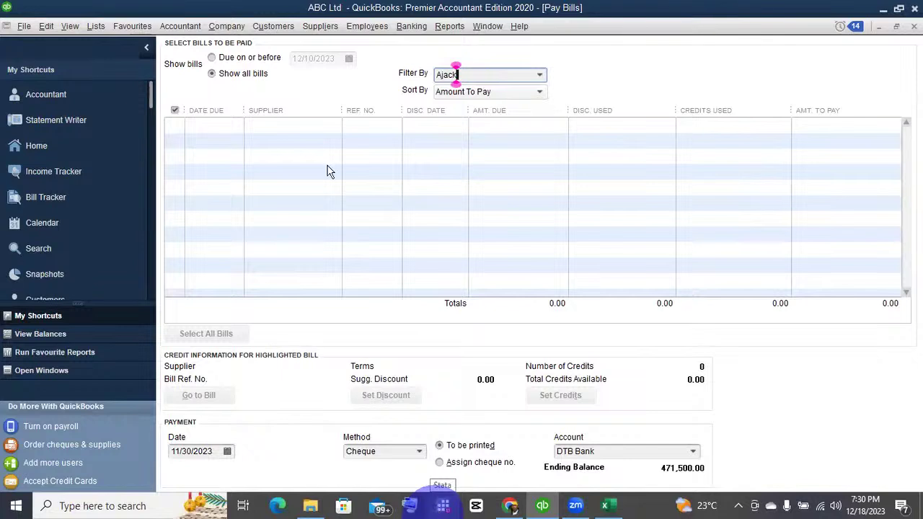
# Limit bills to those due on or before 12/31/2023.
pyautogui.click(211, 57)
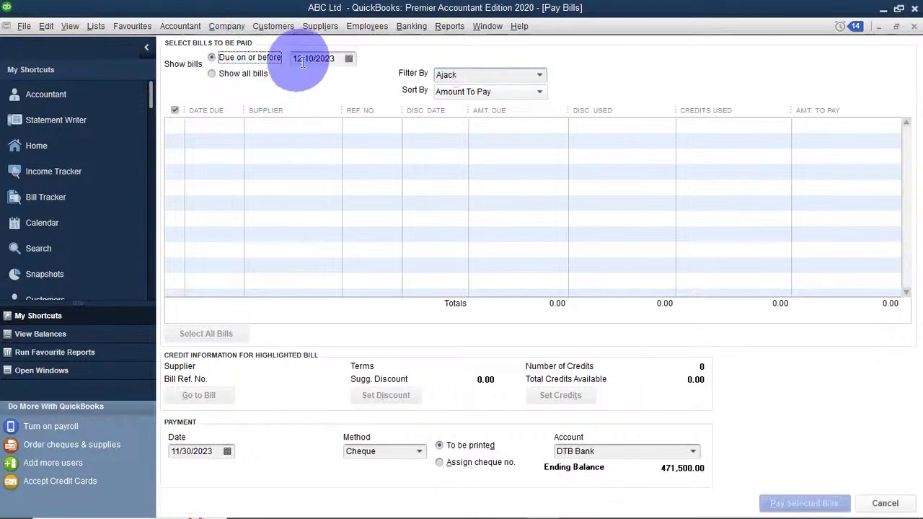
pyautogui.click(348, 58)
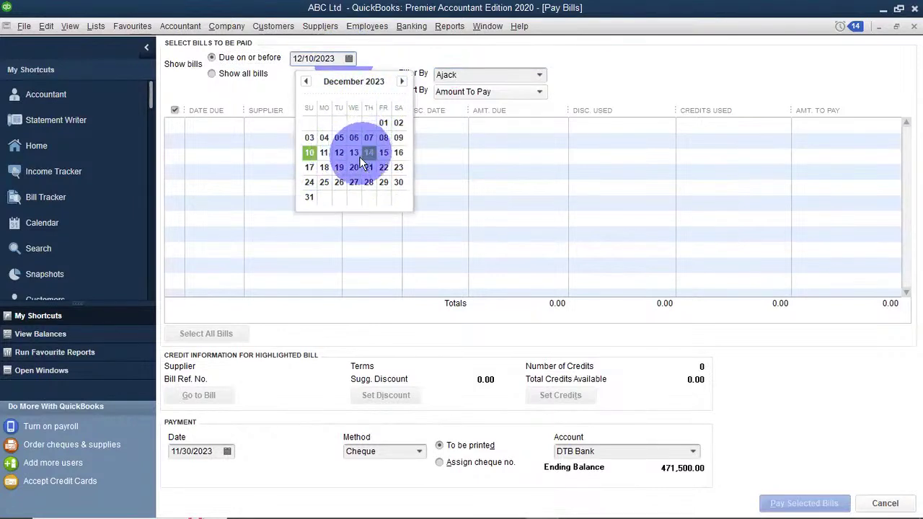
pyautogui.click(324, 167)
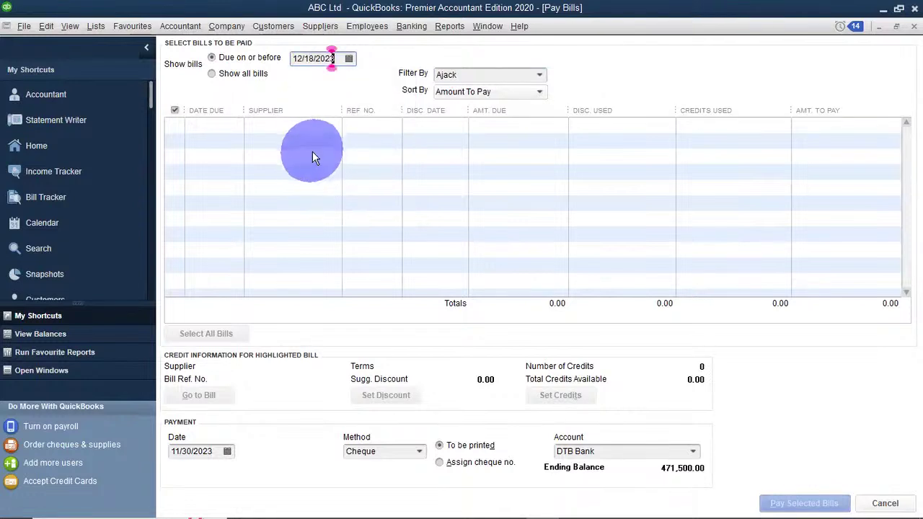
pyautogui.click(318, 60)
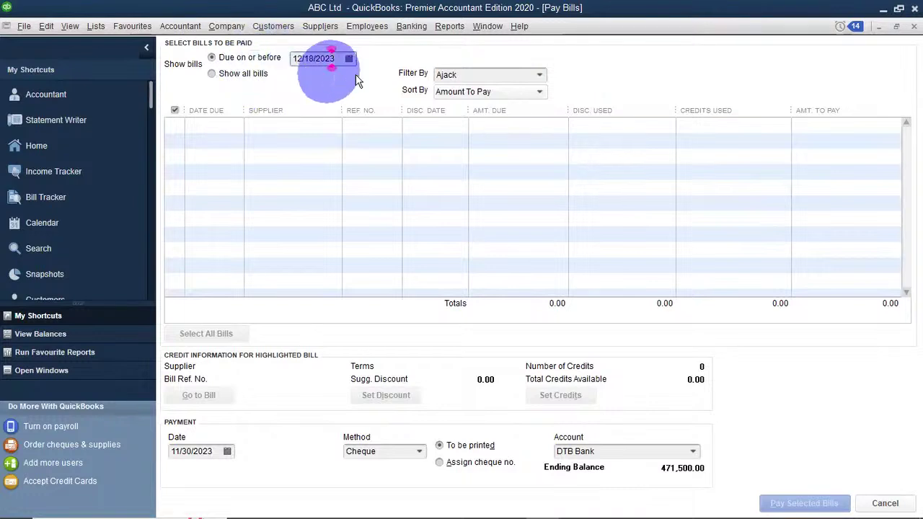
pyautogui.click(348, 58)
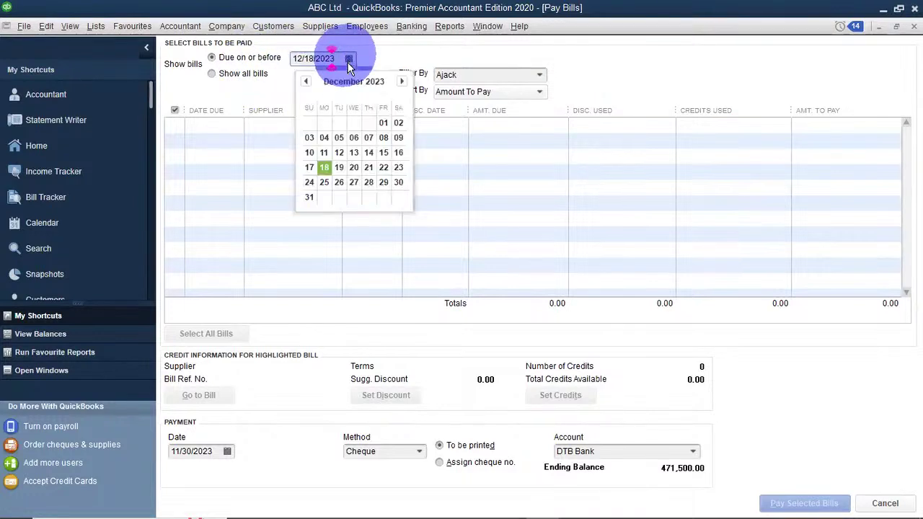
pyautogui.click(309, 196)
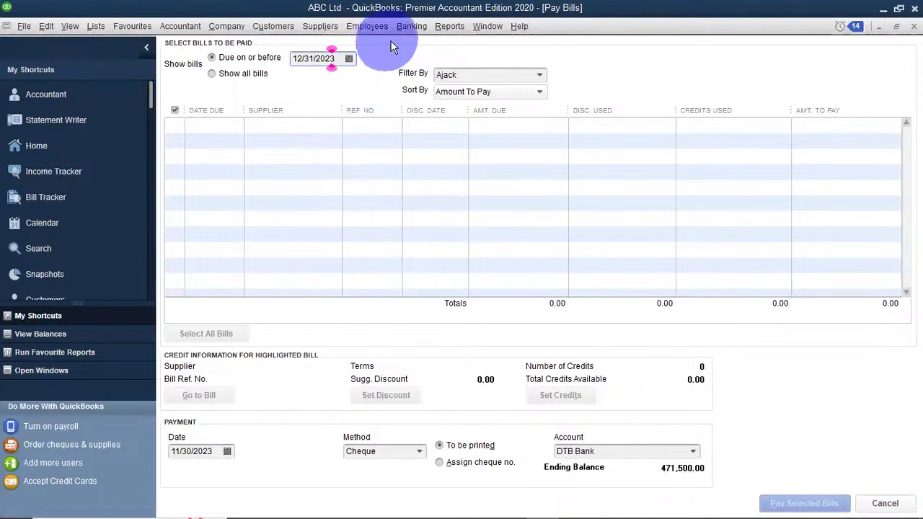
# Filter Pay Bills to Ramadhan Distillers, then start Receive Items and Enter Bill.
pyautogui.click(321, 27)
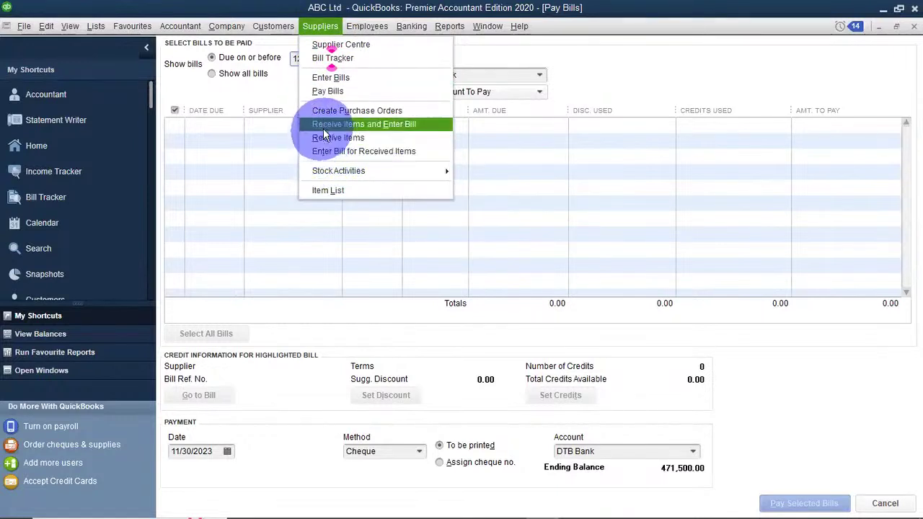
pyautogui.click(315, 93)
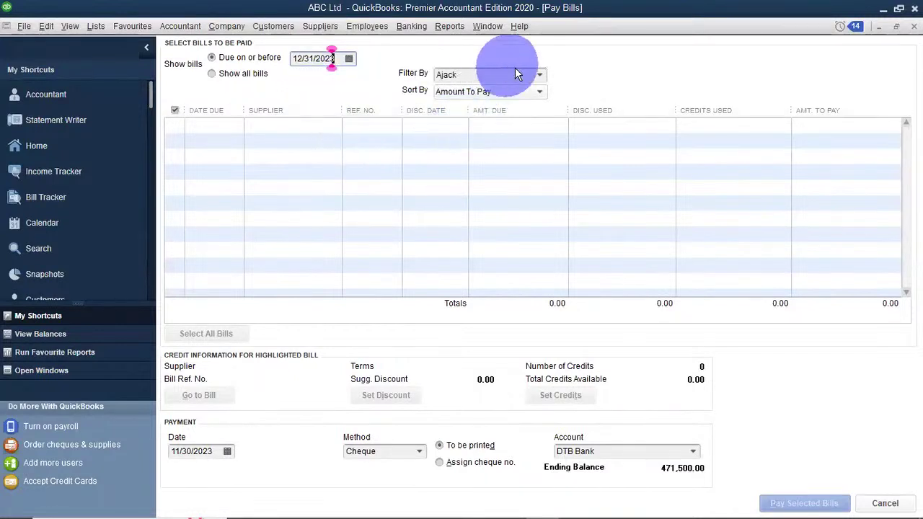
pyautogui.click(537, 75)
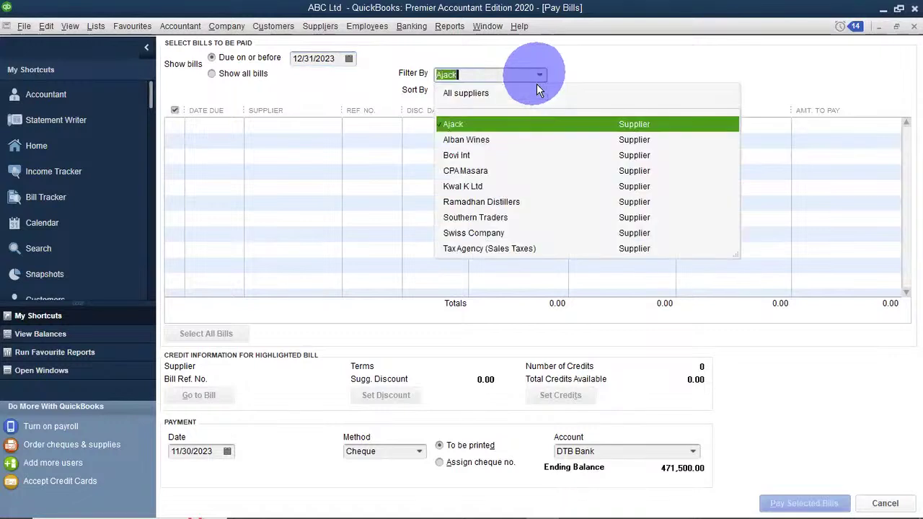
pyautogui.click(454, 156)
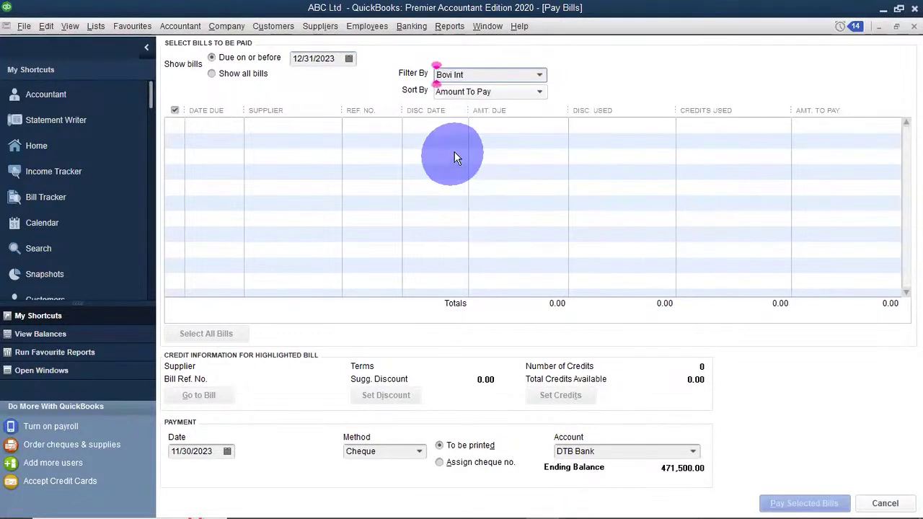
pyautogui.click(540, 75)
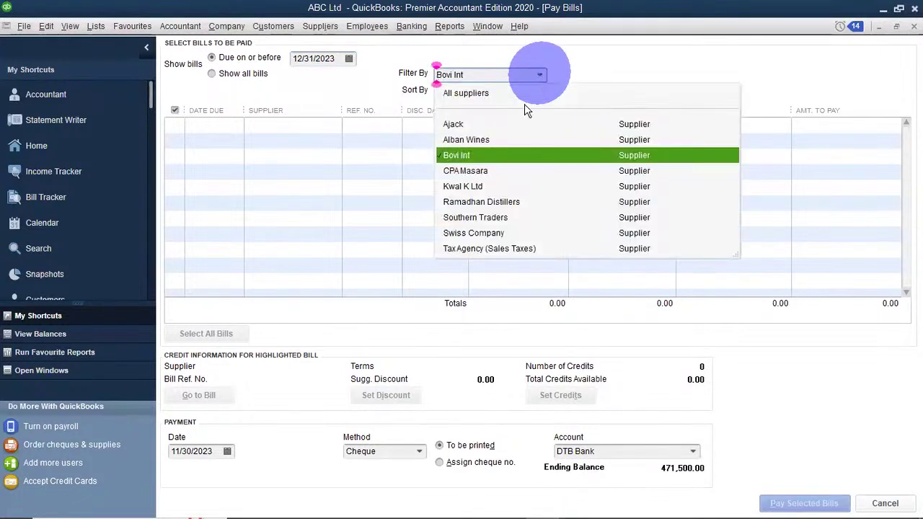
pyautogui.click(473, 202)
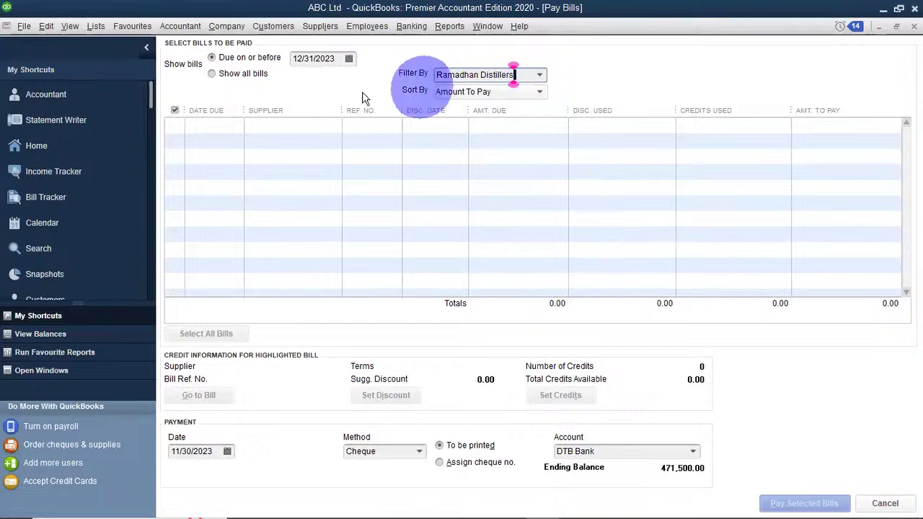
pyautogui.click(323, 26)
pyautogui.click(350, 129)
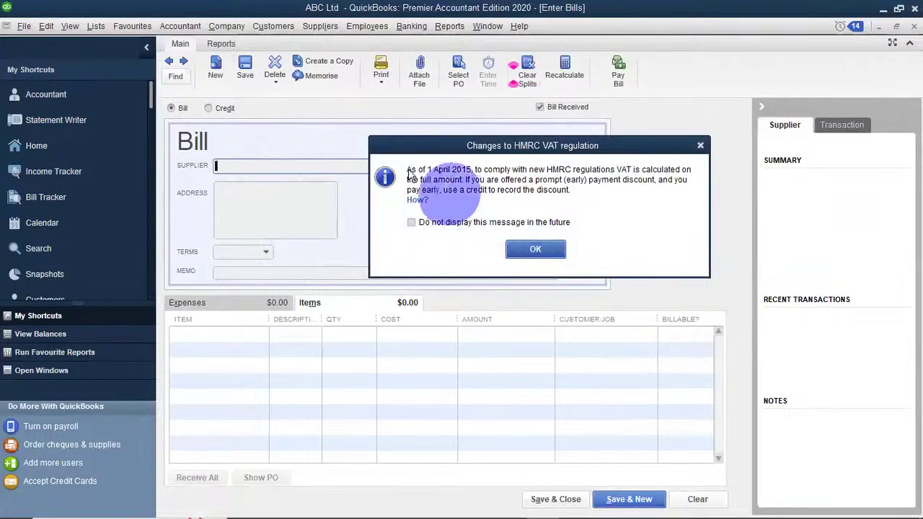
# Make Ajack the bill's supplier and add one Banoch Brae line at 350.00.
pyautogui.press('Return')
pyautogui.click(401, 166)
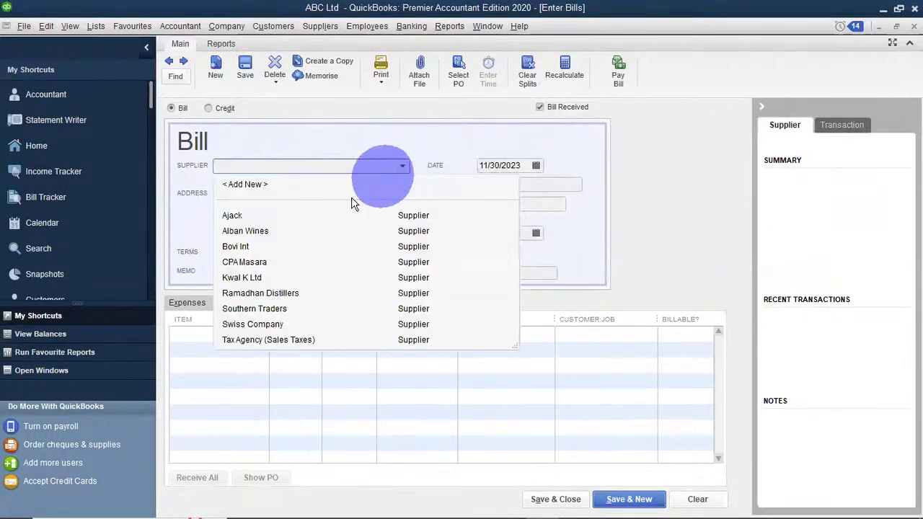
pyautogui.click(256, 216)
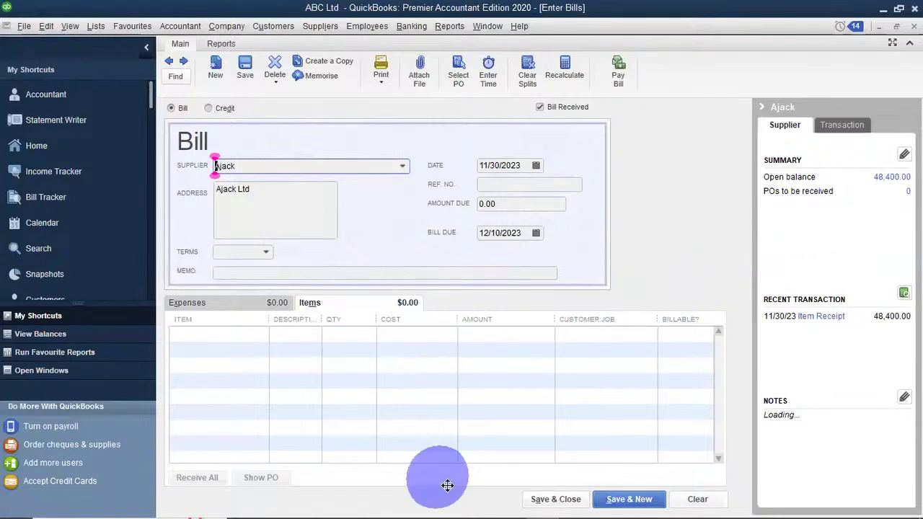
pyautogui.click(569, 499)
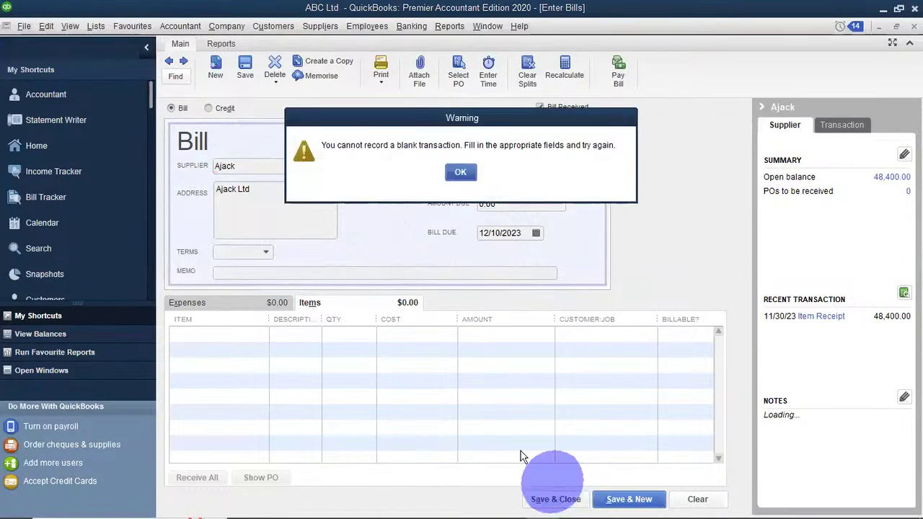
pyautogui.click(460, 173)
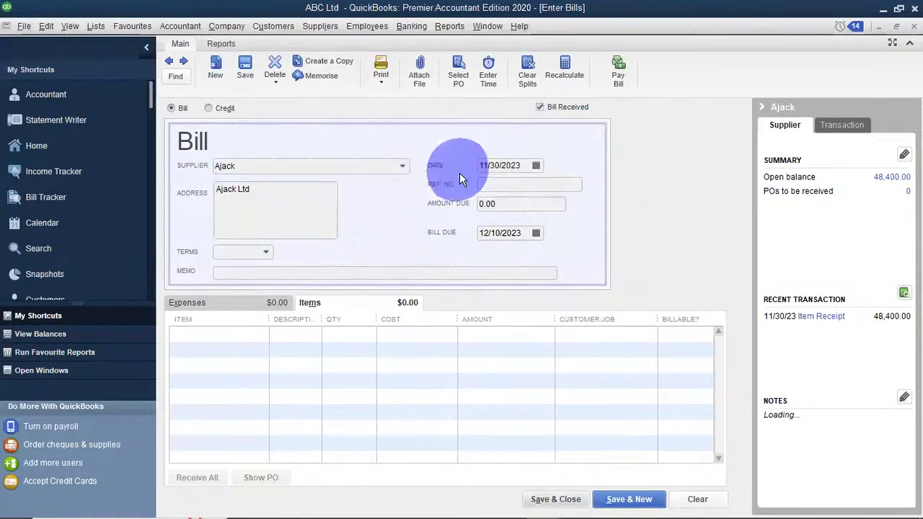
pyautogui.click(217, 339)
pyautogui.click(262, 334)
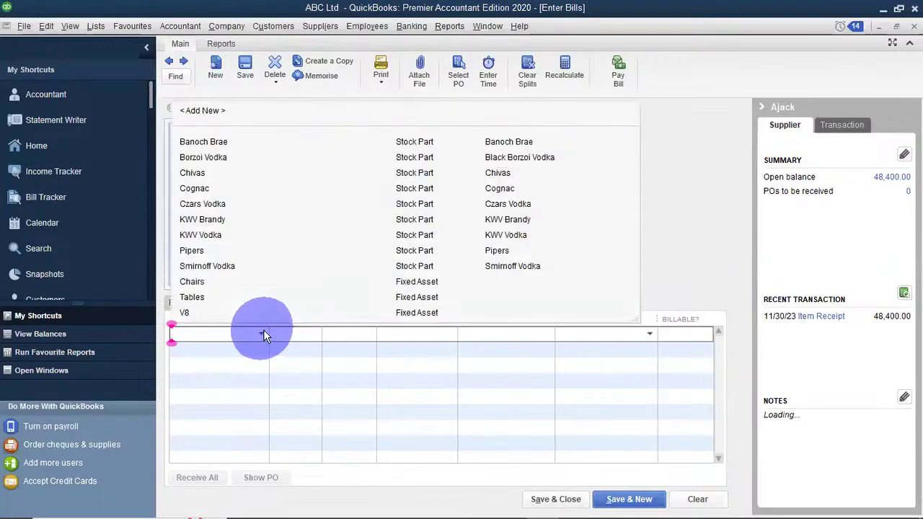
pyautogui.click(234, 141)
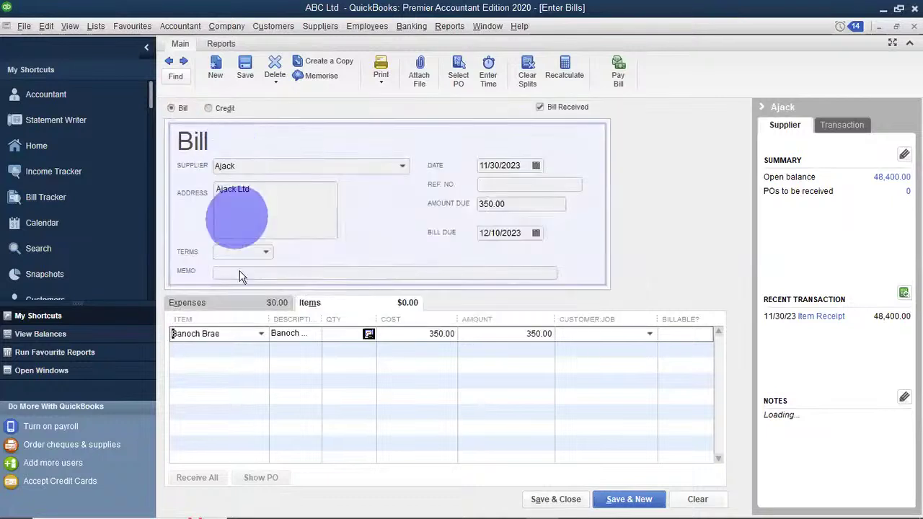
# Save Ajack's 350.00 bill and filter Pay Bills to show only Ajack's bills.
pyautogui.click(555, 499)
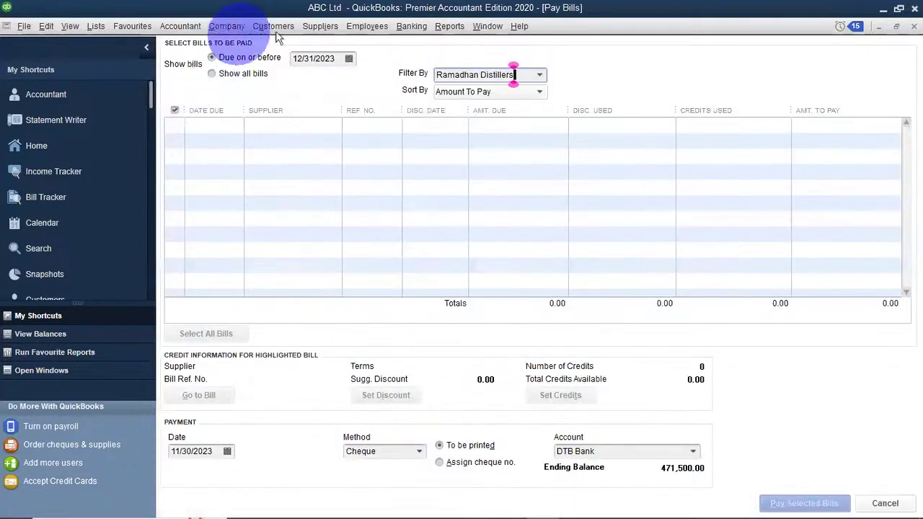
pyautogui.click(326, 26)
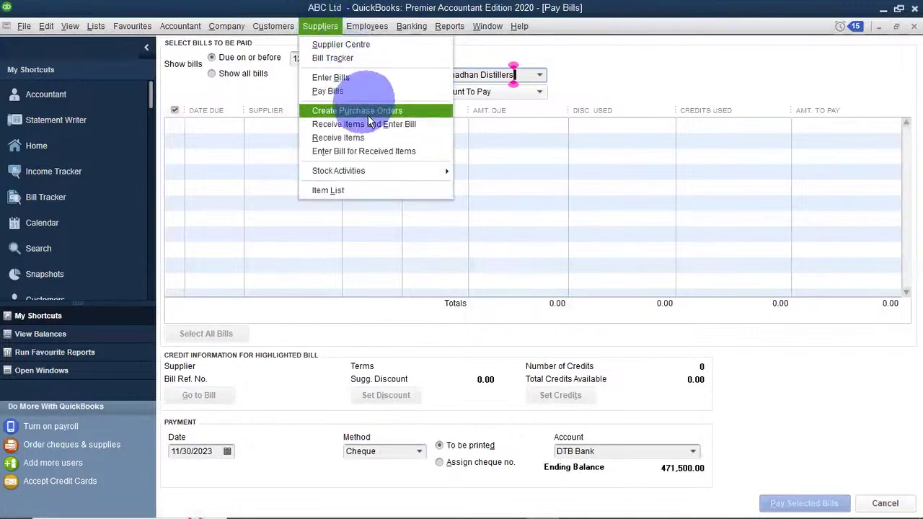
pyautogui.click(343, 87)
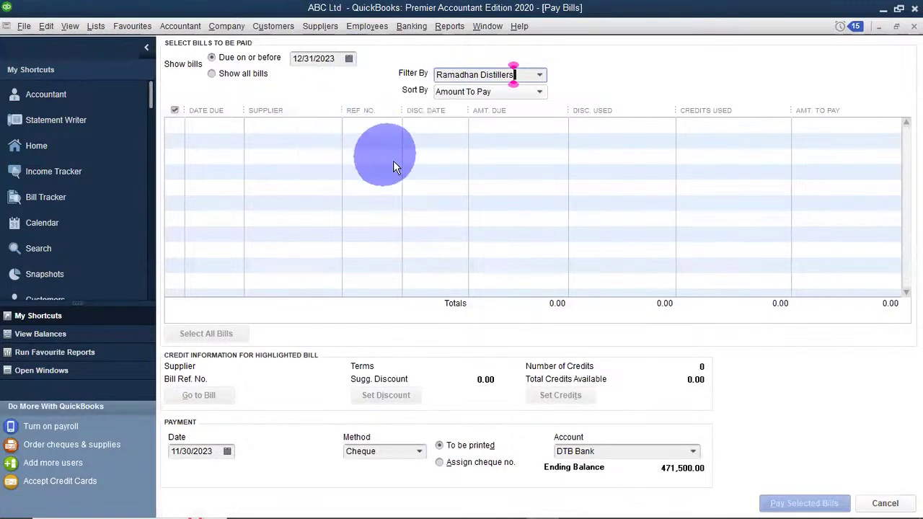
pyautogui.click(541, 74)
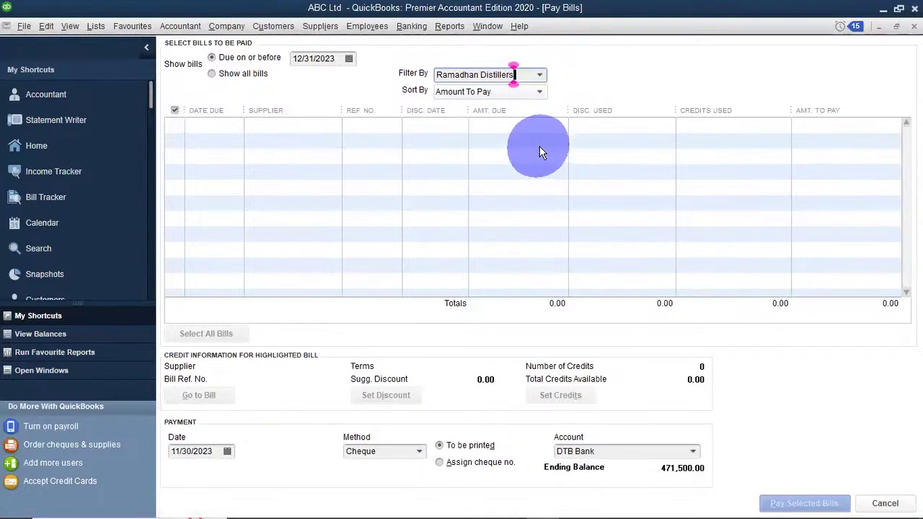
pyautogui.click(540, 75)
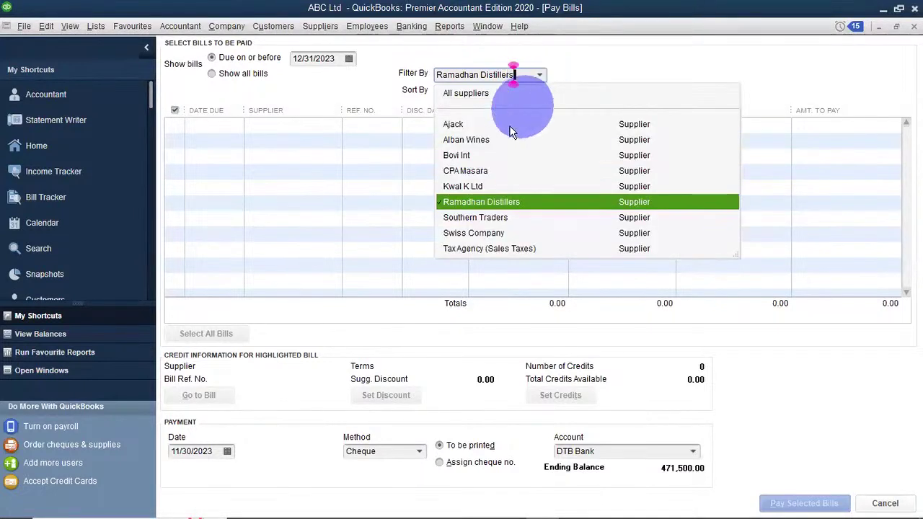
pyautogui.click(464, 124)
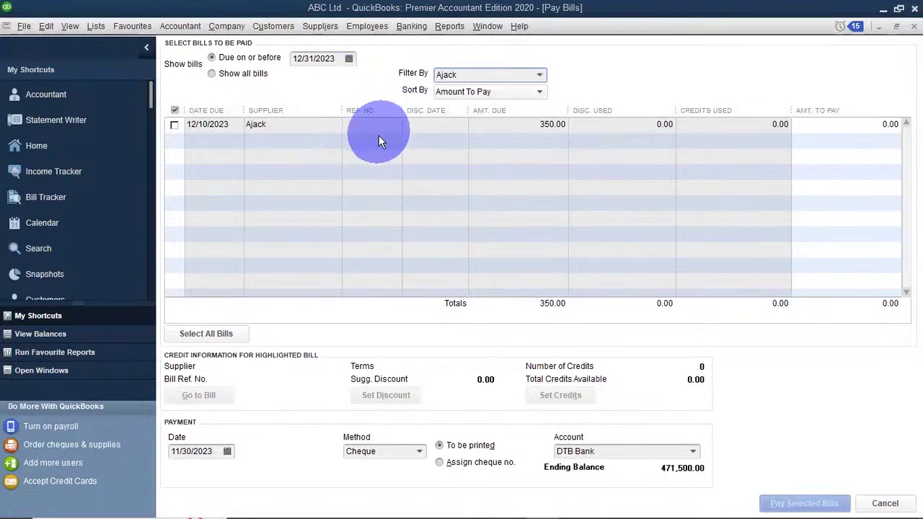
pyautogui.click(320, 26)
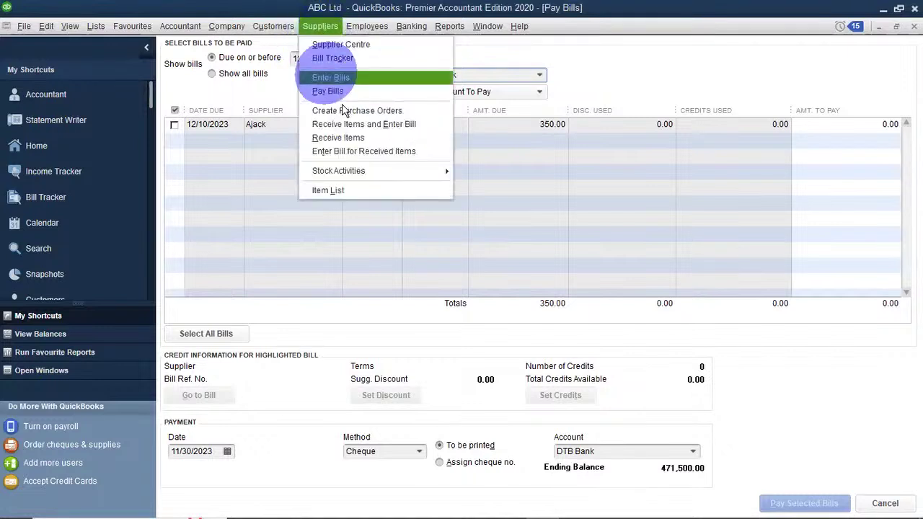
pyautogui.click(337, 95)
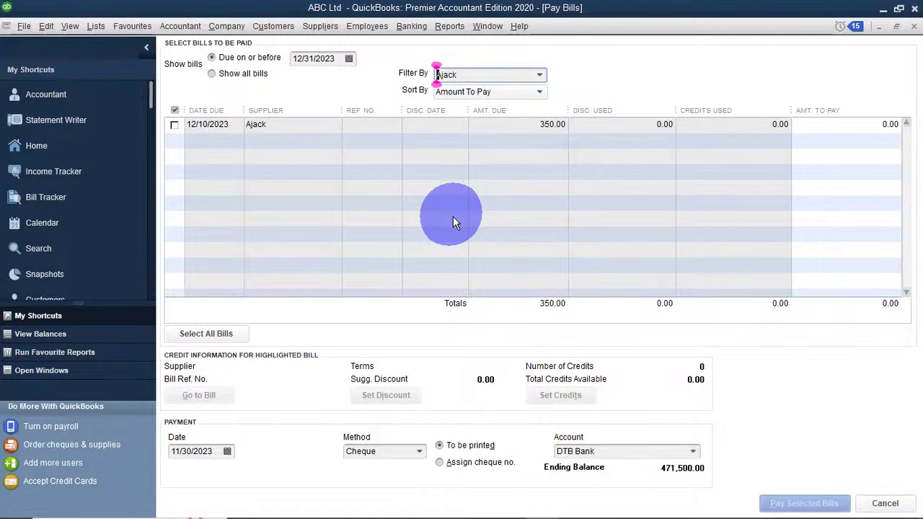
pyautogui.click(312, 28)
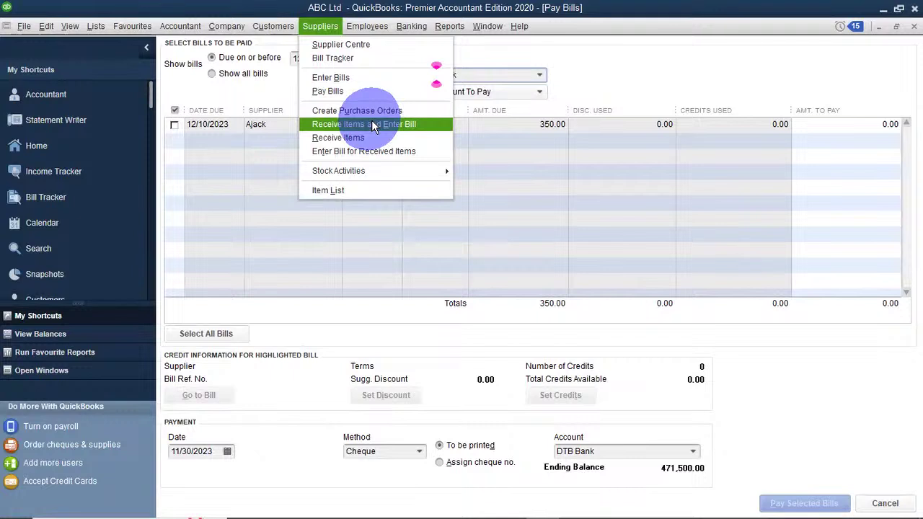
pyautogui.click(228, 200)
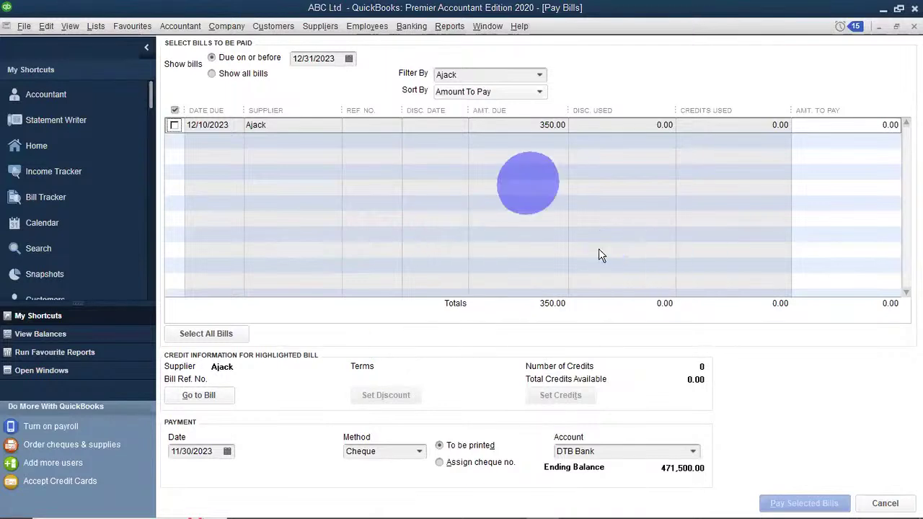
pyautogui.click(320, 26)
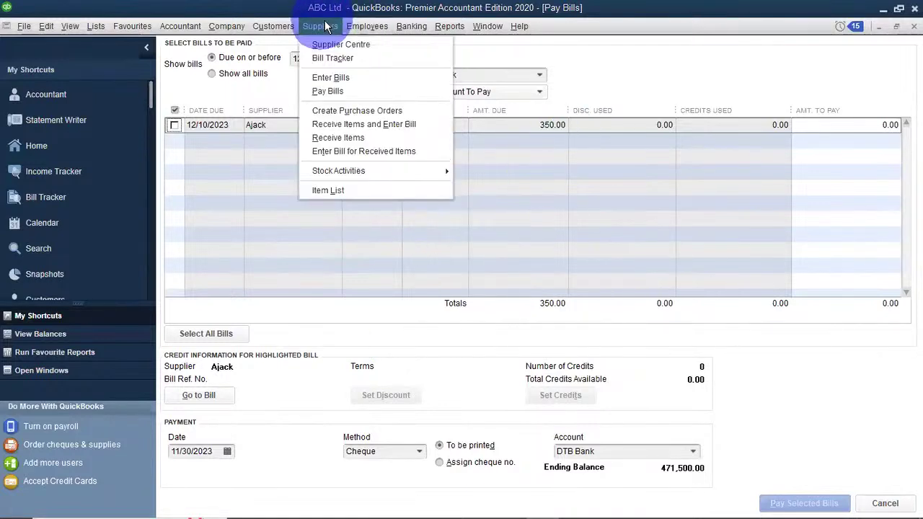
# Start a received-items bill for Ramadhan Distillers, briefly checking its open balance report.
pyautogui.click(347, 129)
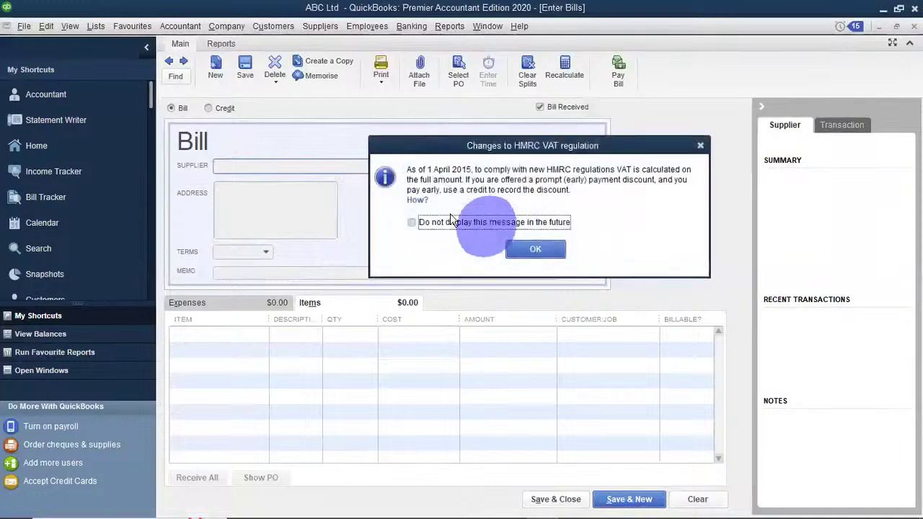
pyautogui.click(534, 248)
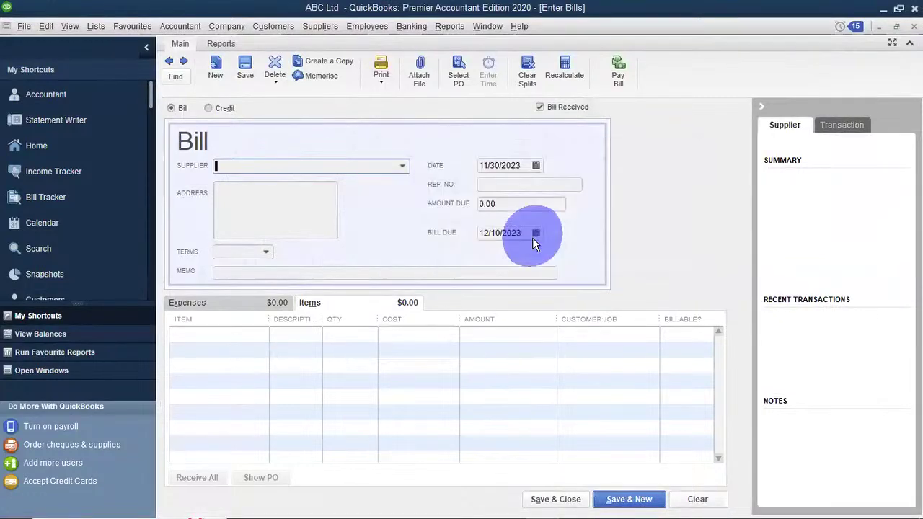
pyautogui.click(401, 168)
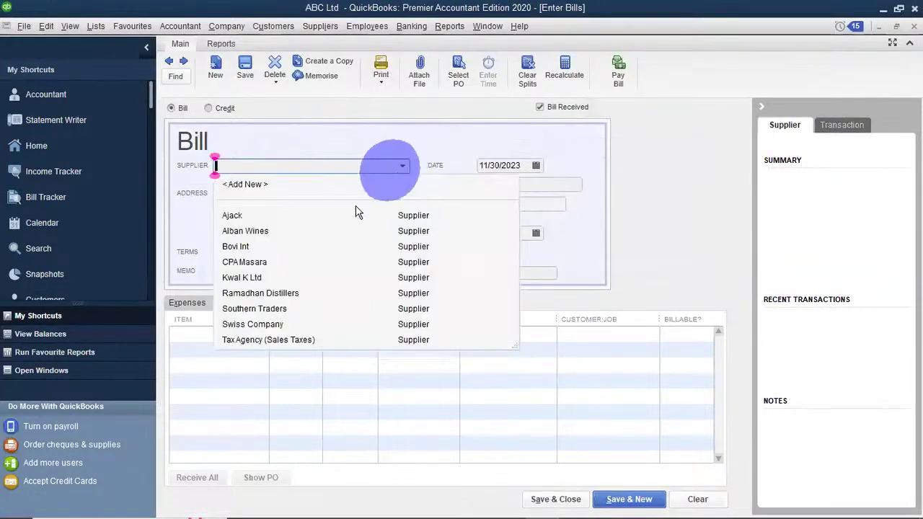
pyautogui.click(241, 296)
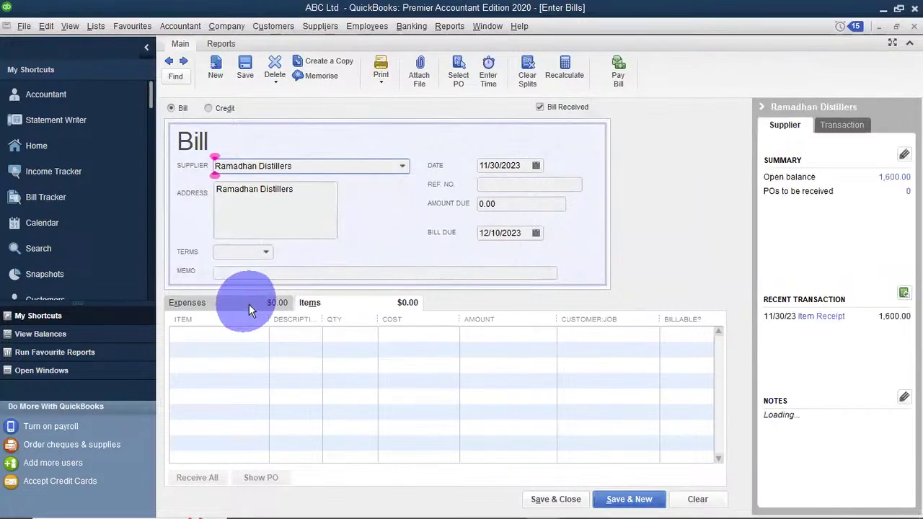
pyautogui.click(890, 183)
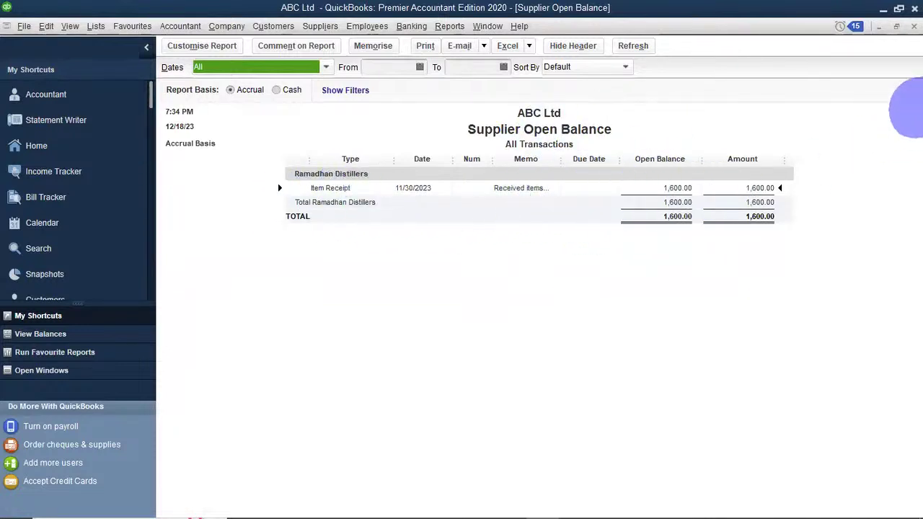
pyautogui.click(896, 27)
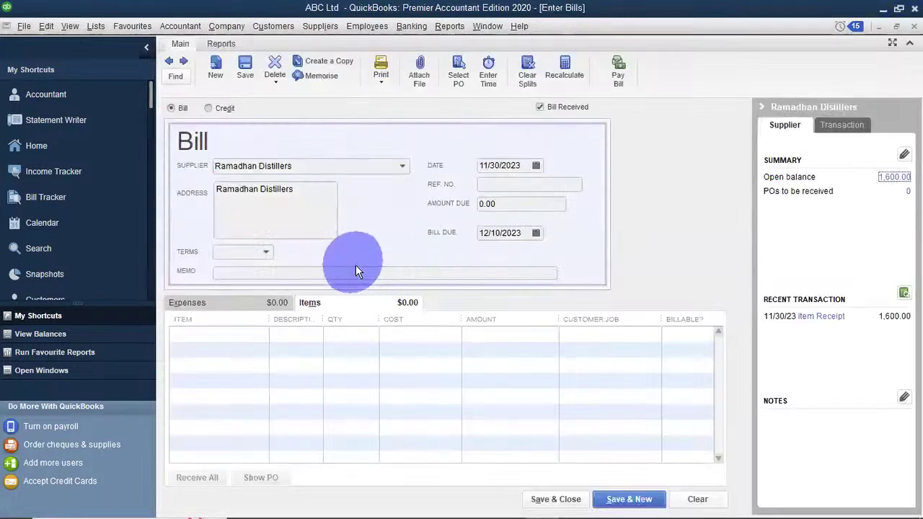
# Add a Borzoi Vodka line at 300.00 and save the bill.
pyautogui.click(234, 336)
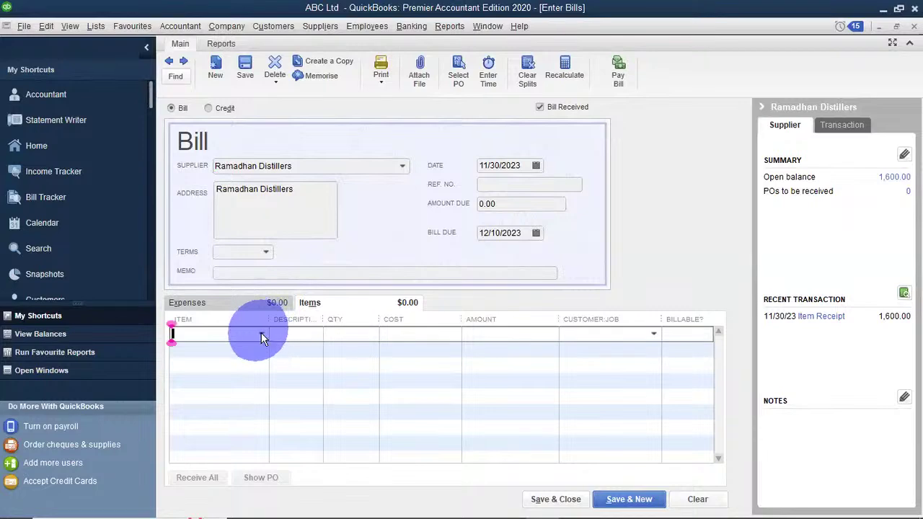
pyautogui.click(261, 333)
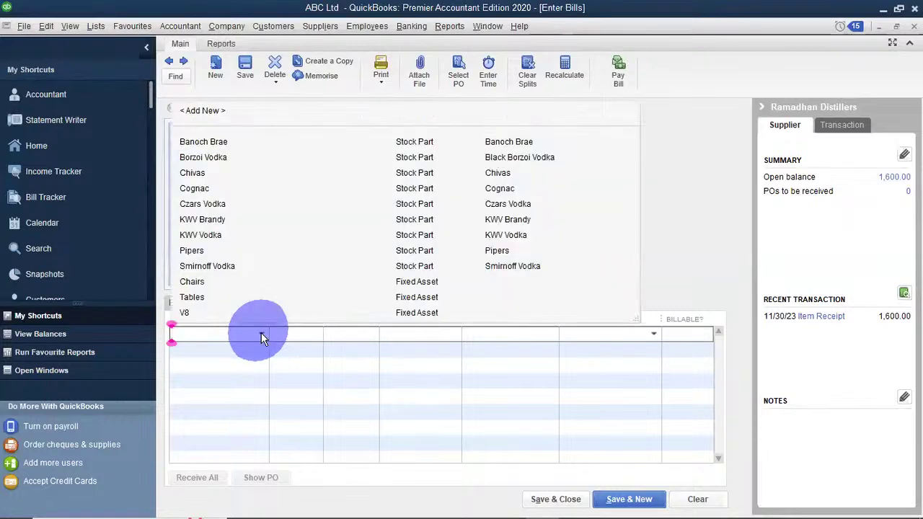
pyautogui.click(229, 158)
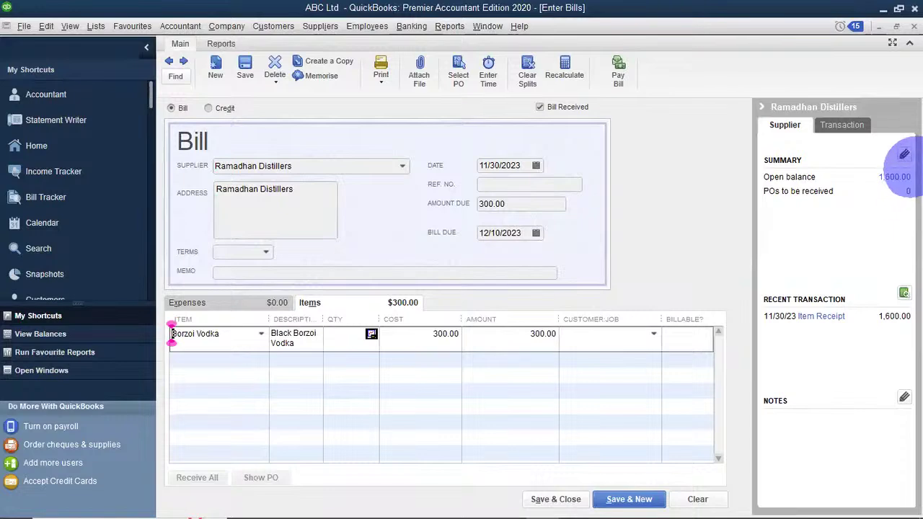
pyautogui.click(556, 499)
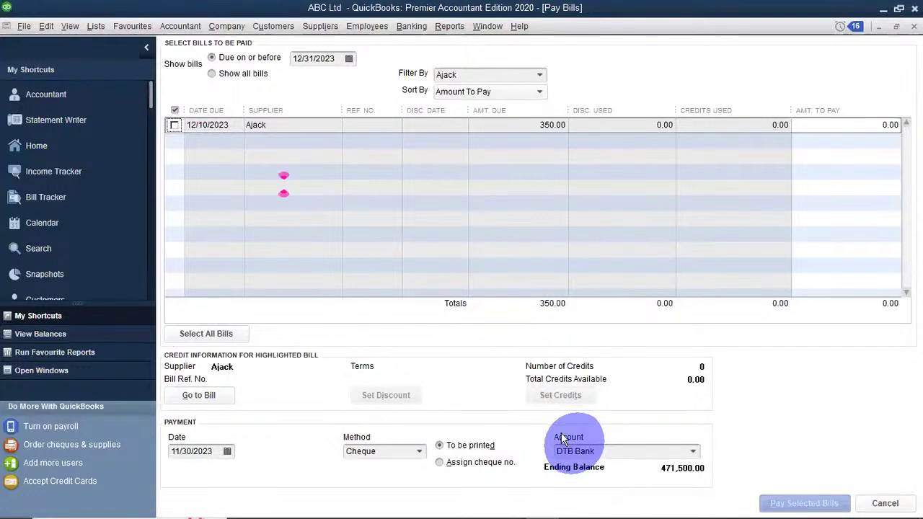
# Tick Ajack's 350.00 bill in Pay Bills and pay it by cheque from DTB Bank.
pyautogui.click(314, 28)
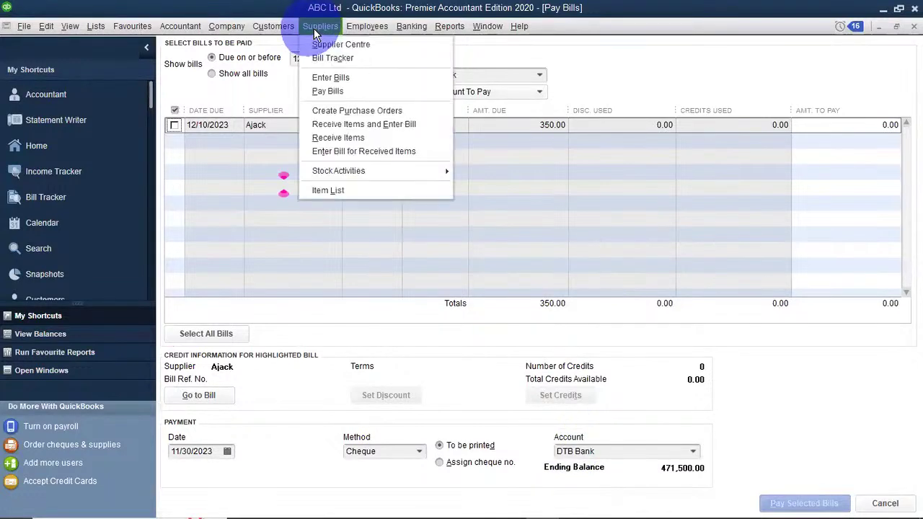
pyautogui.click(328, 92)
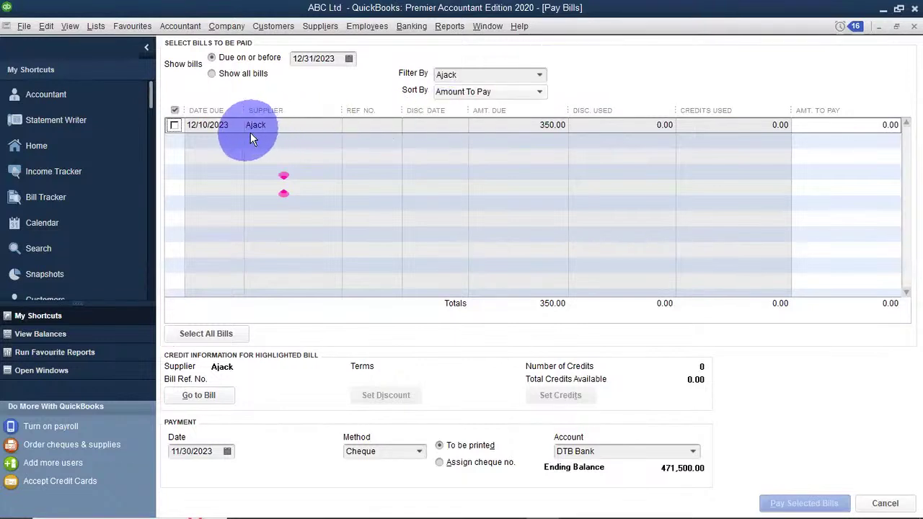
pyautogui.click(174, 125)
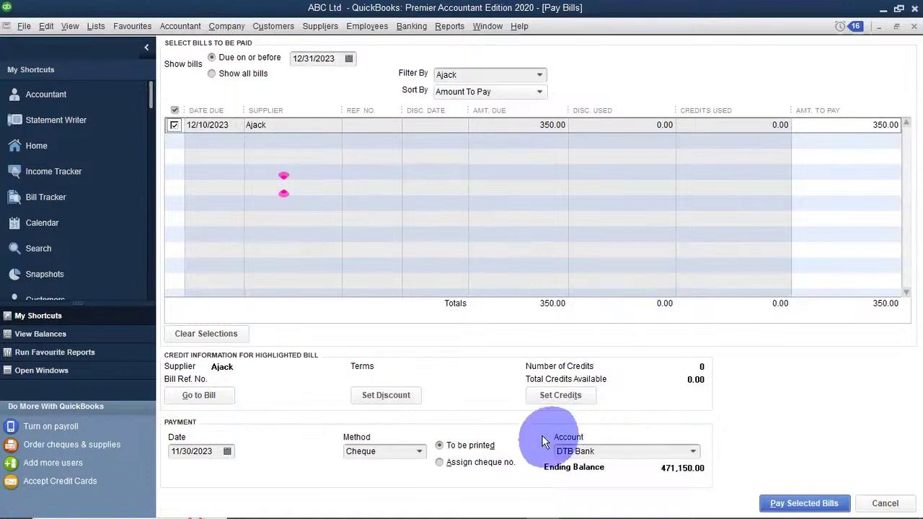
pyautogui.click(802, 505)
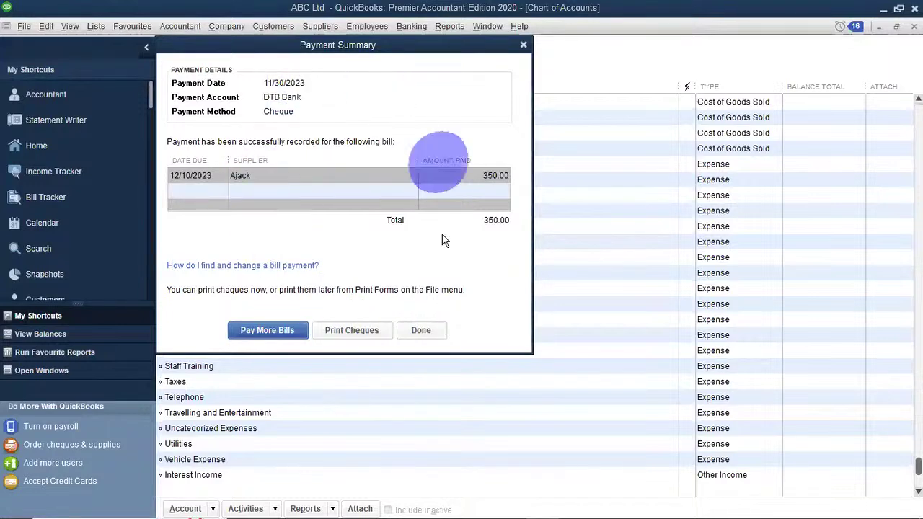
# Close the Payment Summary with Done.
pyautogui.click(434, 329)
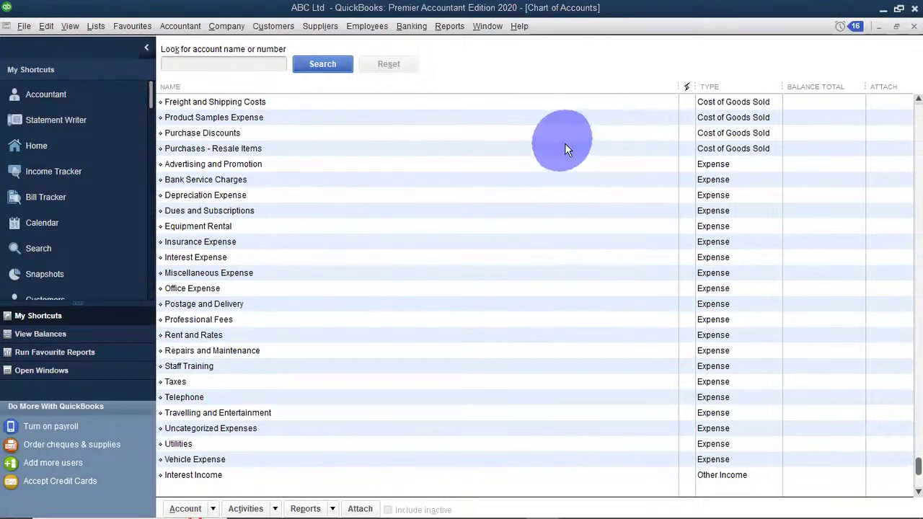
pyautogui.moveTo(511, 509)
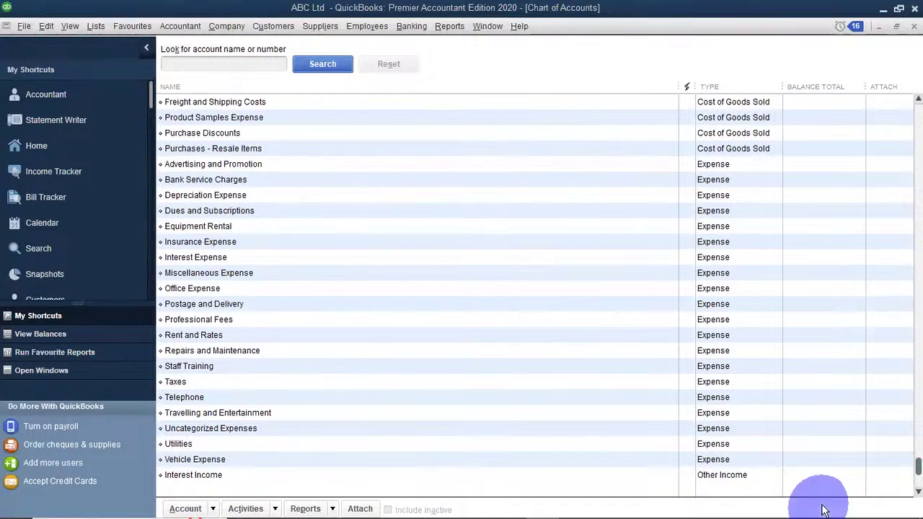
pyautogui.click(317, 26)
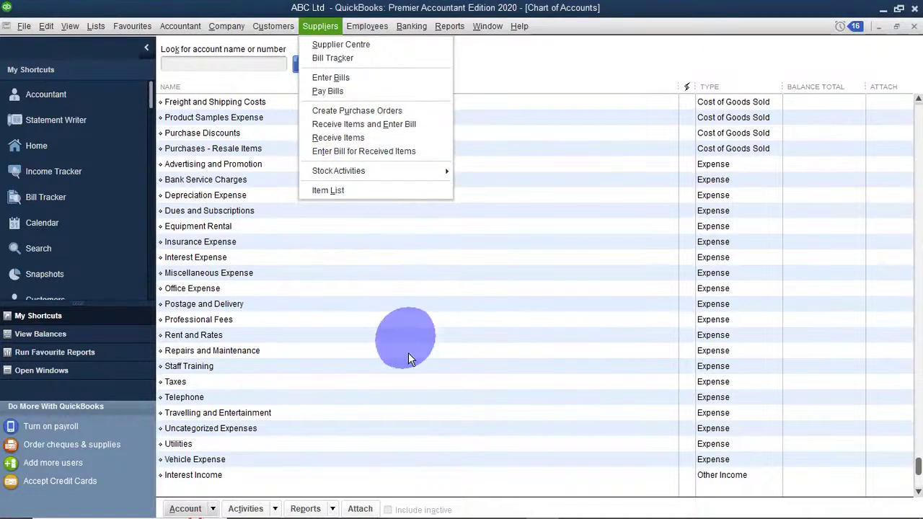
pyautogui.click(404, 382)
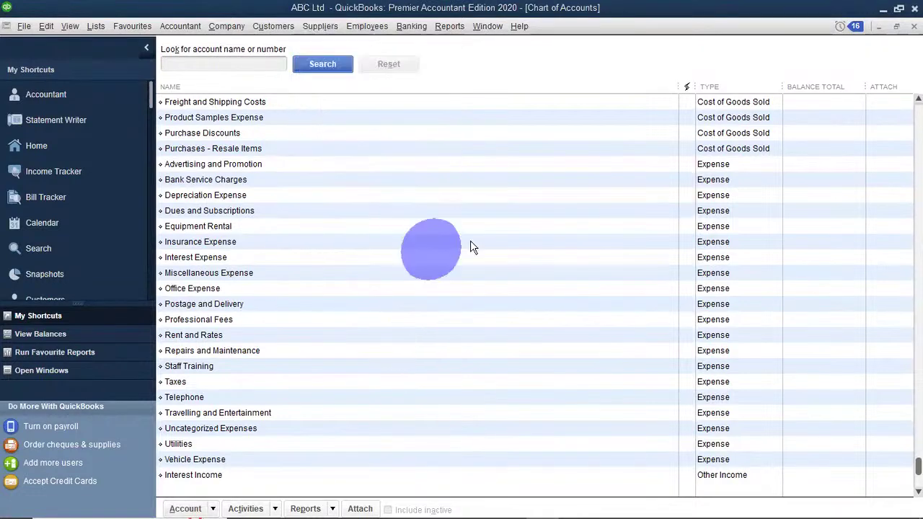
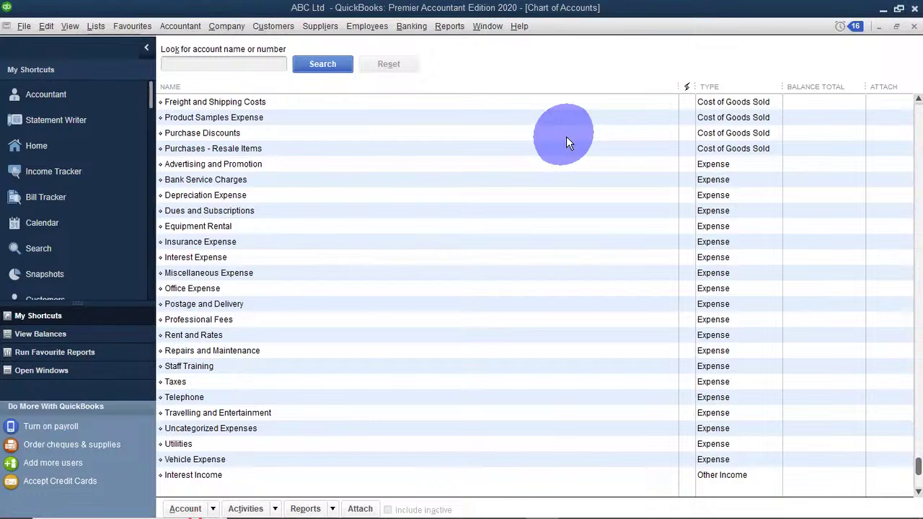
# Open the Customers menu while ABC Ltd's Chart of Accounts is showing.
pyautogui.click(262, 26)
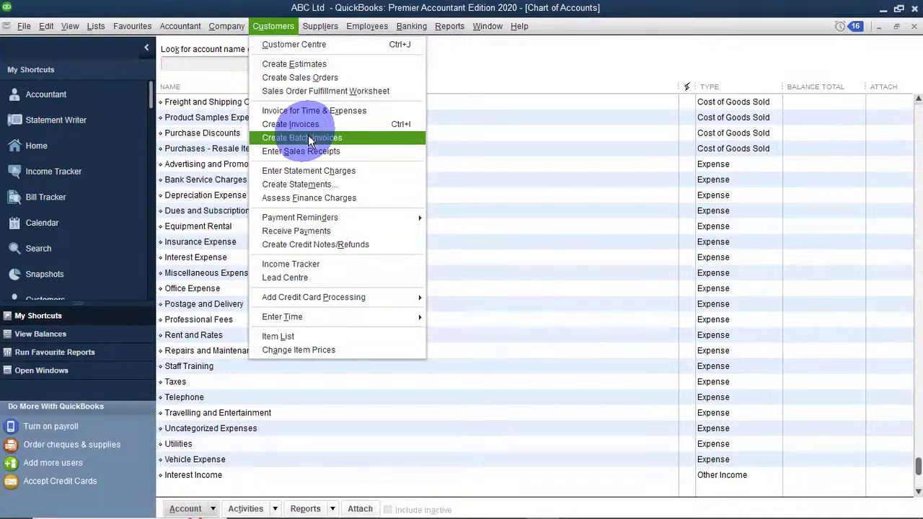
# Start a new invoice via Customers > Create Invoices and tick 'Do not display this message' on the VAT notice.
pyautogui.click(286, 124)
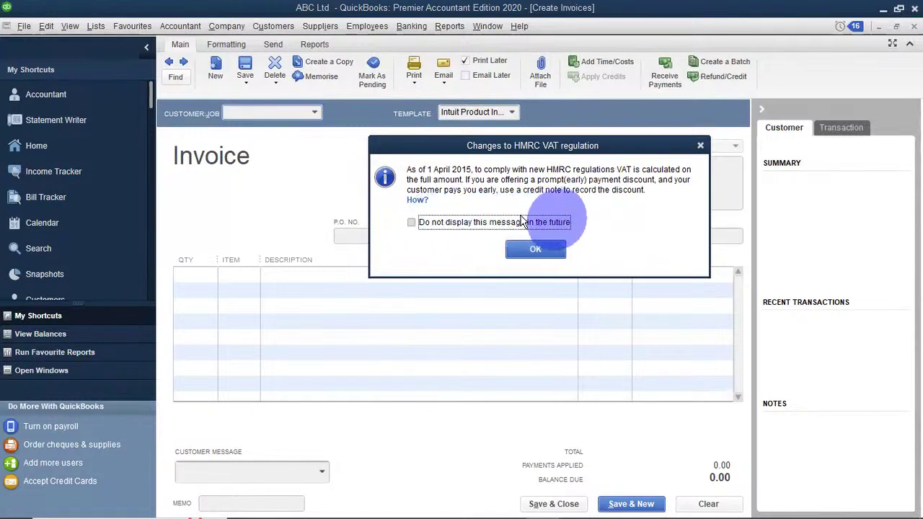
pyautogui.click(408, 224)
# Dismiss the VAT notice, pick the customer billed to Bfm Ltd, and open line one's Item list.
pyautogui.click(515, 253)
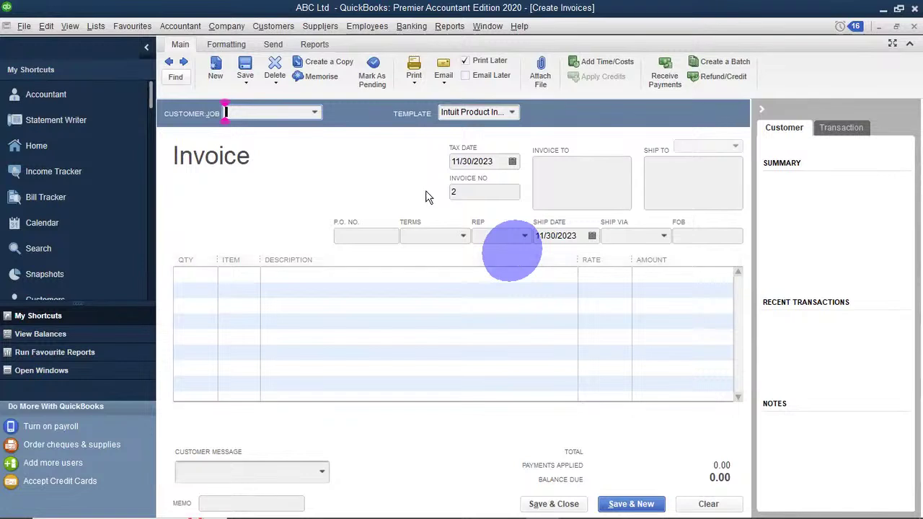
pyautogui.click(315, 114)
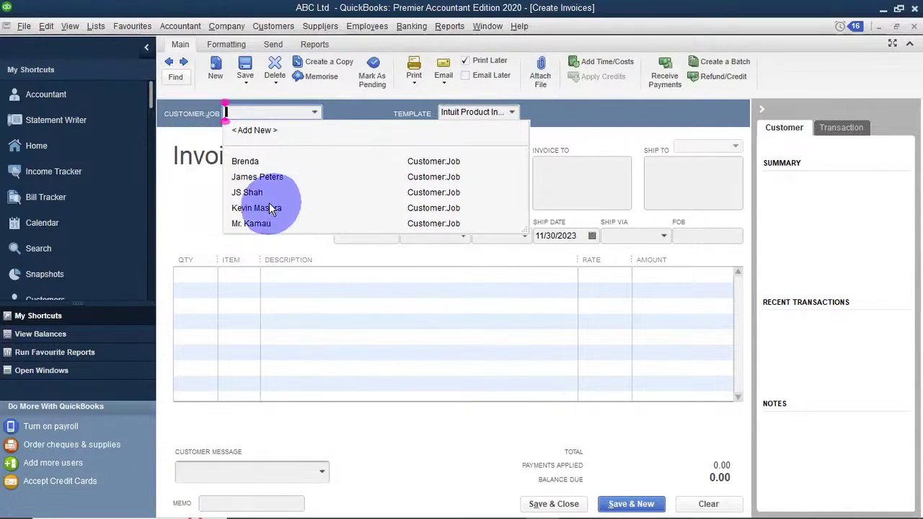
pyautogui.click(245, 161)
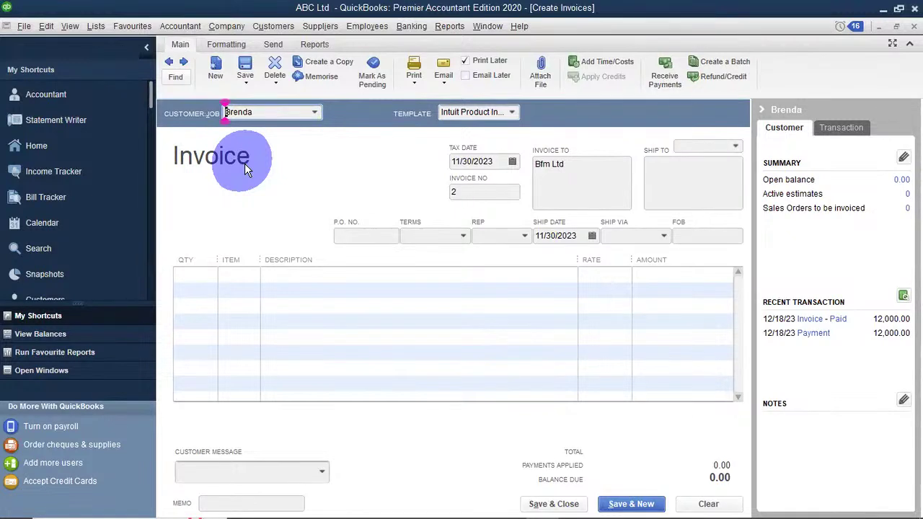
pyautogui.click(207, 274)
pyautogui.click(252, 275)
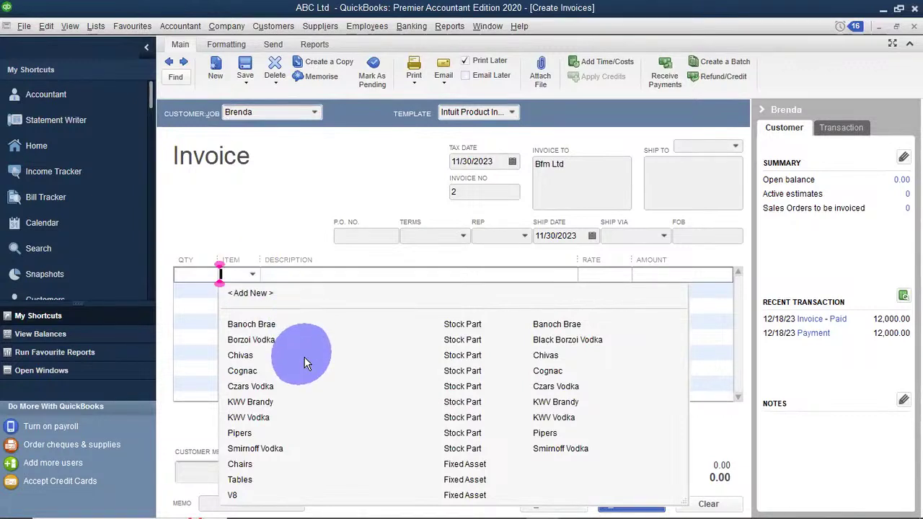
# Put Chivas with quantity 2 on line one so the amount reads 1,512.00.
pyautogui.click(242, 356)
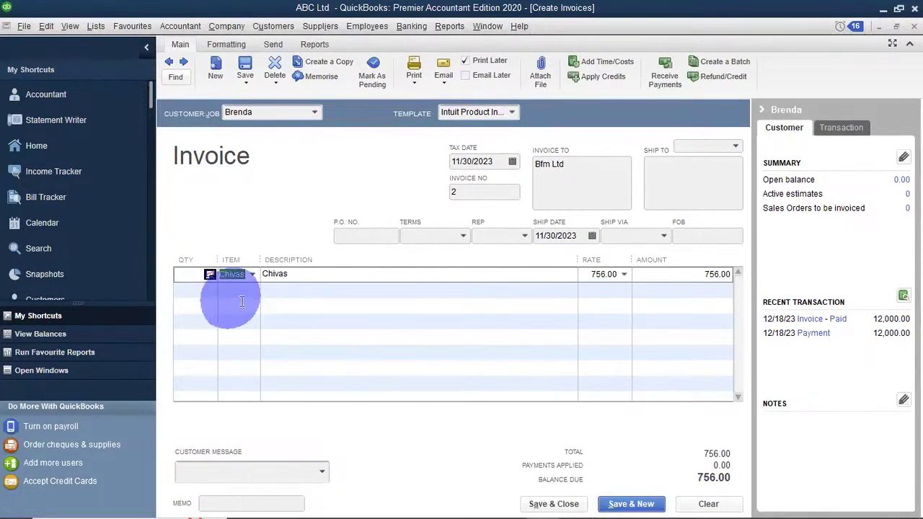
pyautogui.click(178, 274)
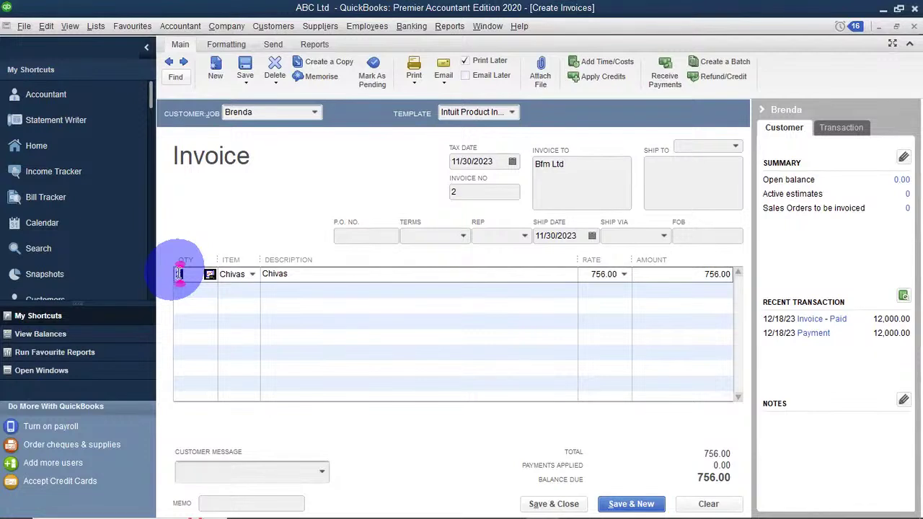
pyautogui.write('2')
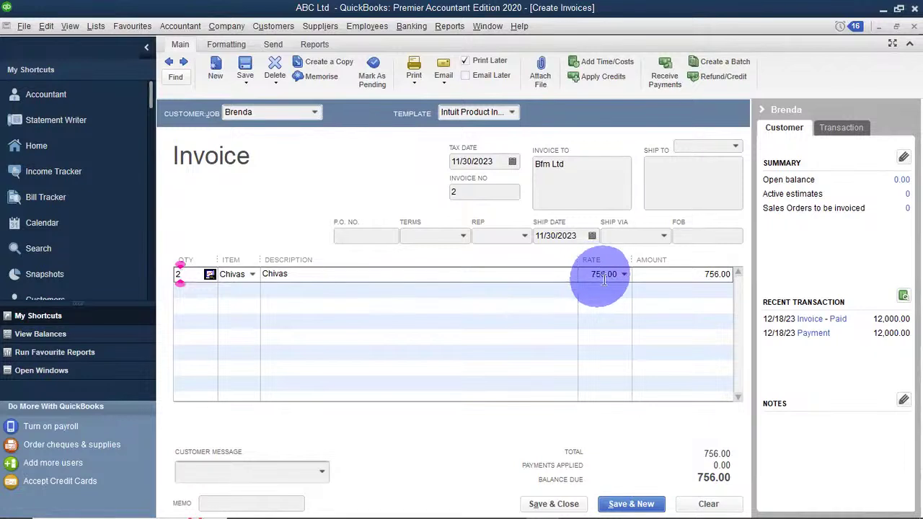
pyautogui.click(587, 278)
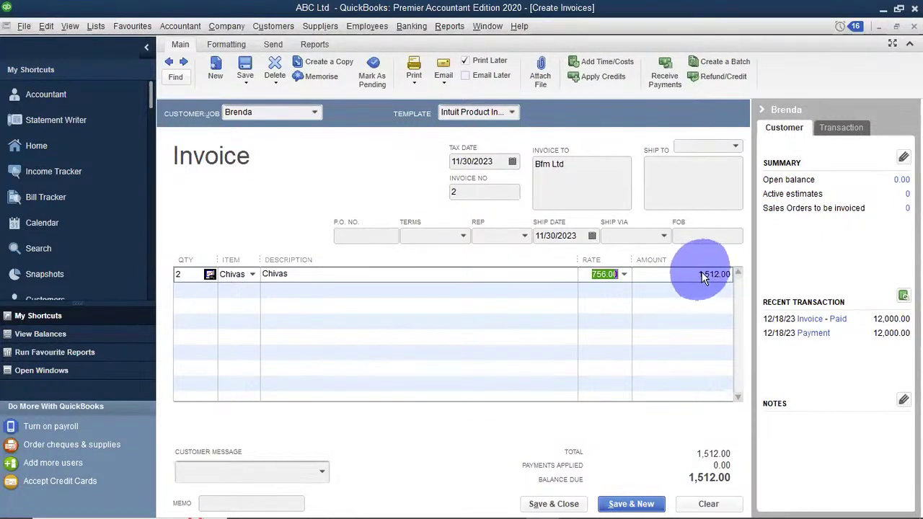
pyautogui.click(604, 278)
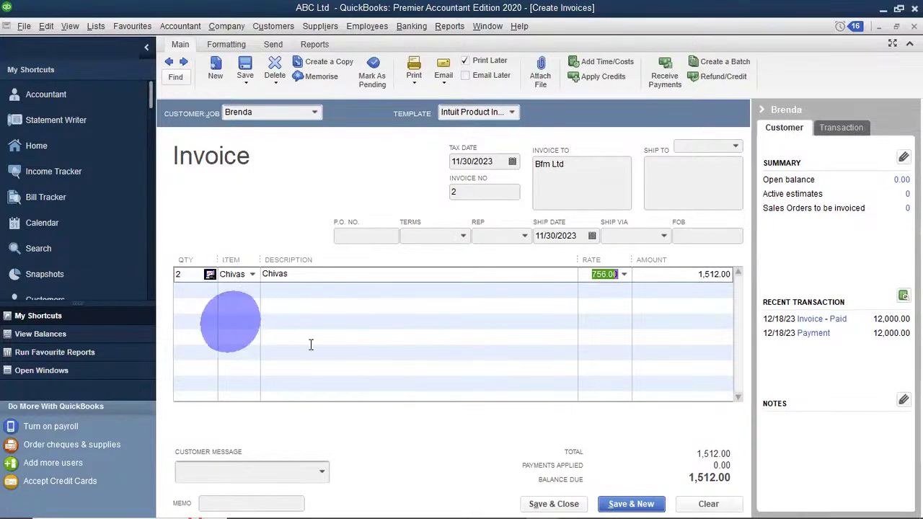
pyautogui.click(280, 277)
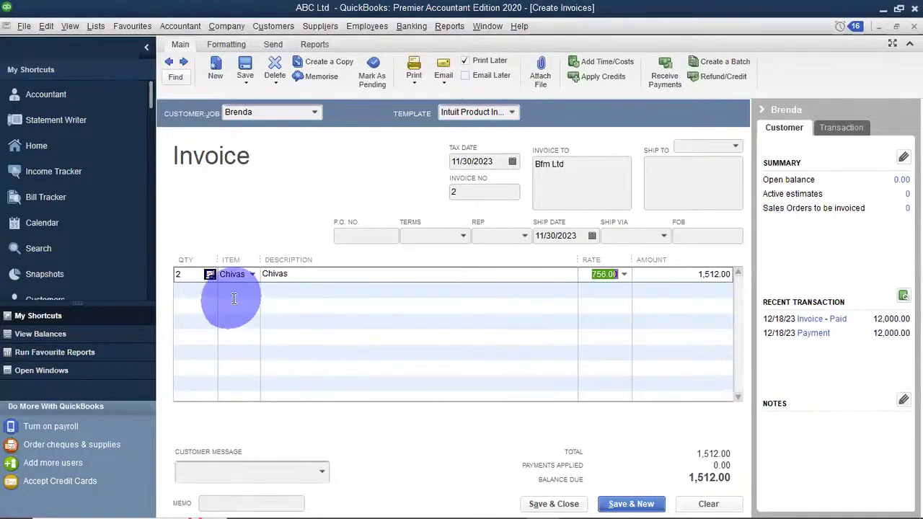
pyautogui.click(201, 281)
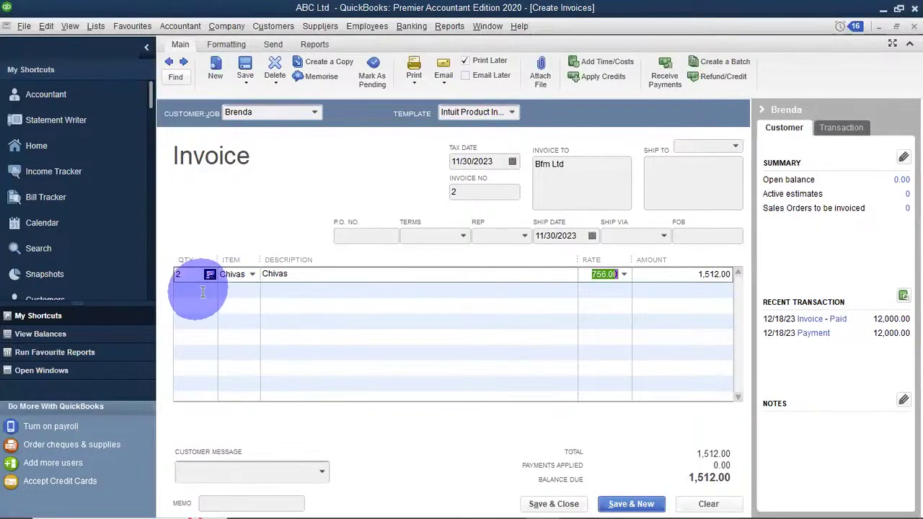
pyautogui.click(253, 291)
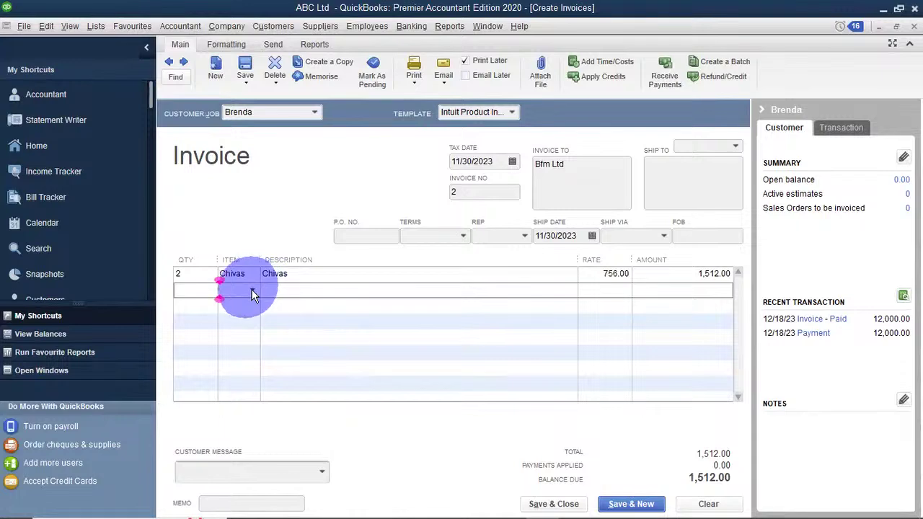
# Set line two to Borzoi Vodka with quantity 3, bringing the balance due to 3,087.00.
pyautogui.click(253, 292)
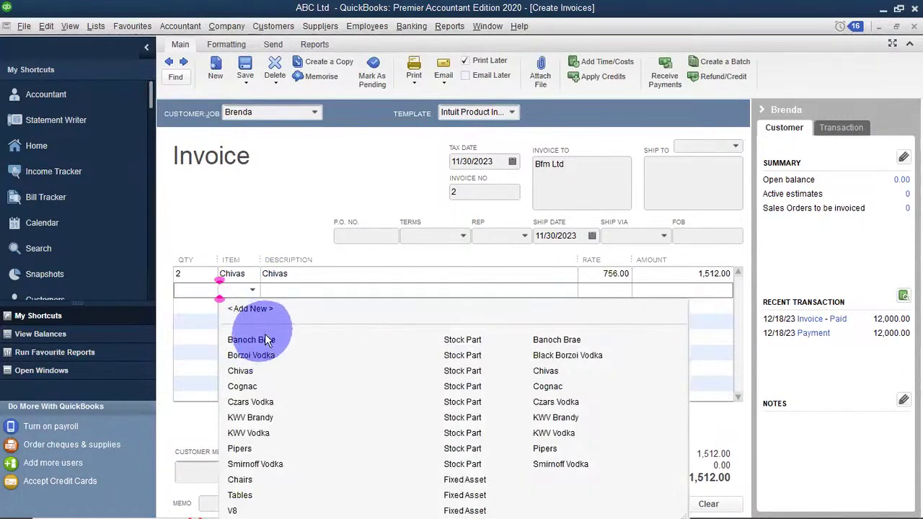
pyautogui.click(240, 370)
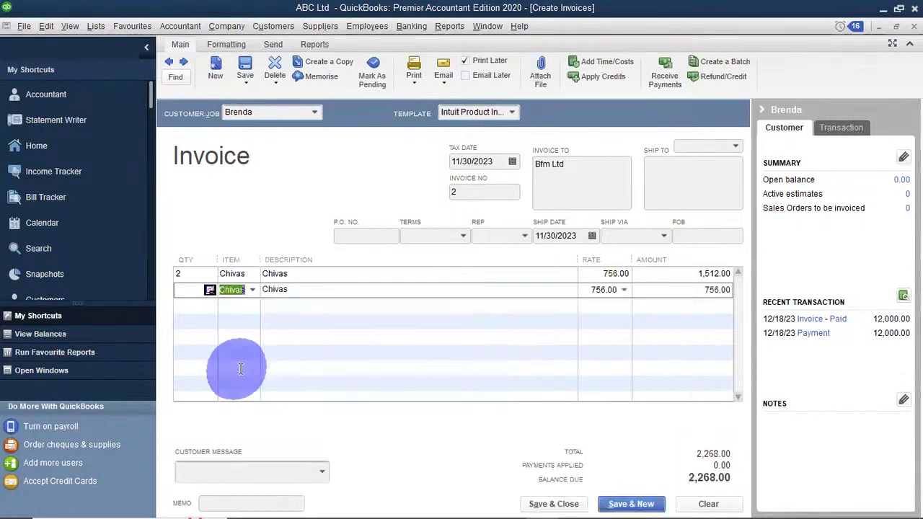
pyautogui.click(253, 289)
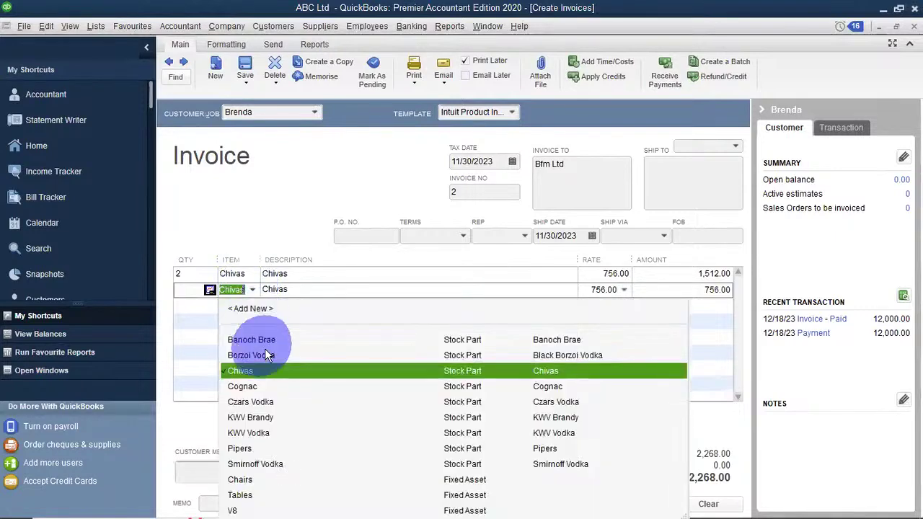
pyautogui.click(262, 349)
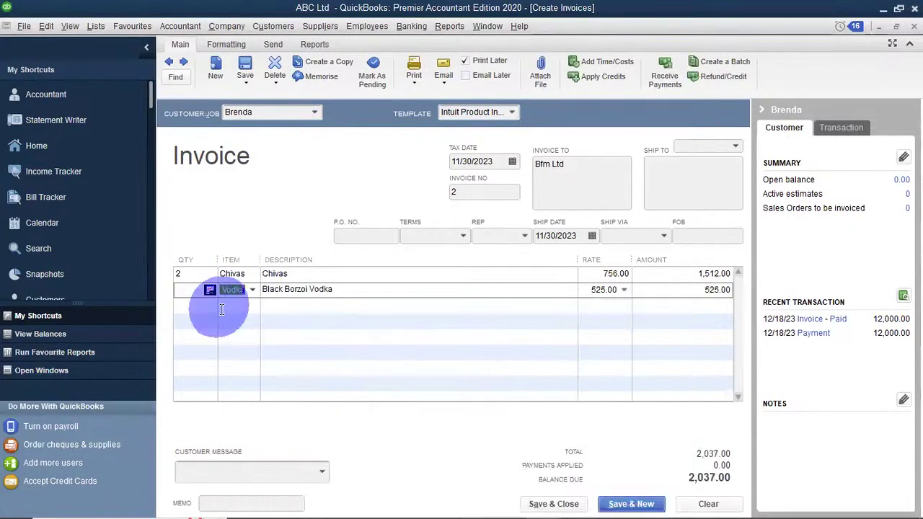
pyautogui.click(186, 290)
pyautogui.write('3')
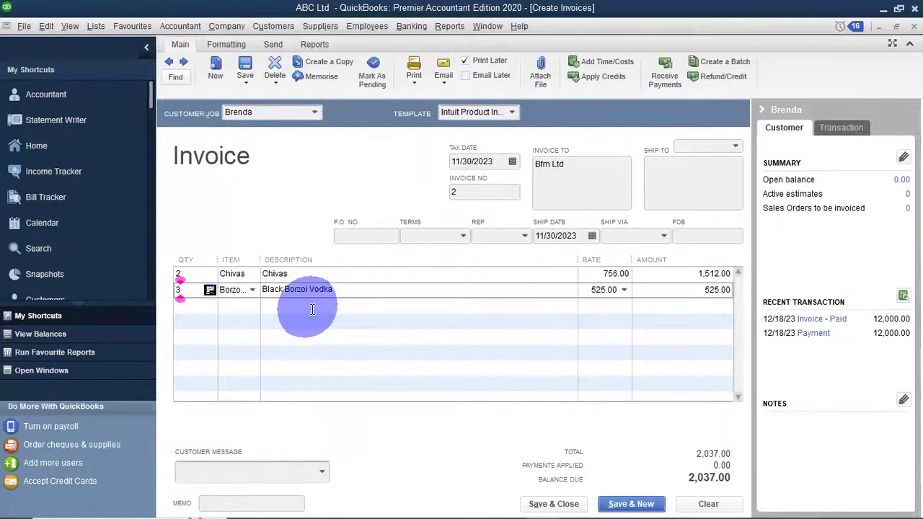
pyautogui.click(313, 310)
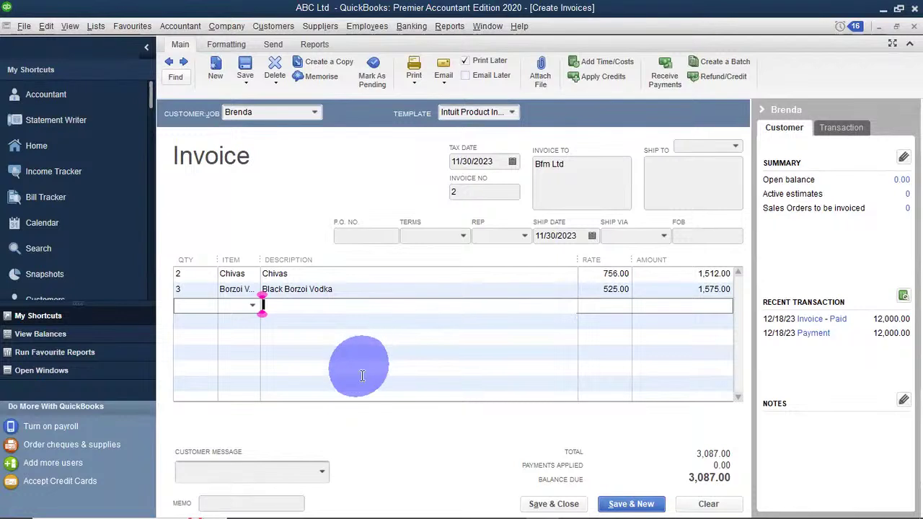
# Add the customer message 'Thank you for your business.' to invoice 2.
pyautogui.click(322, 471)
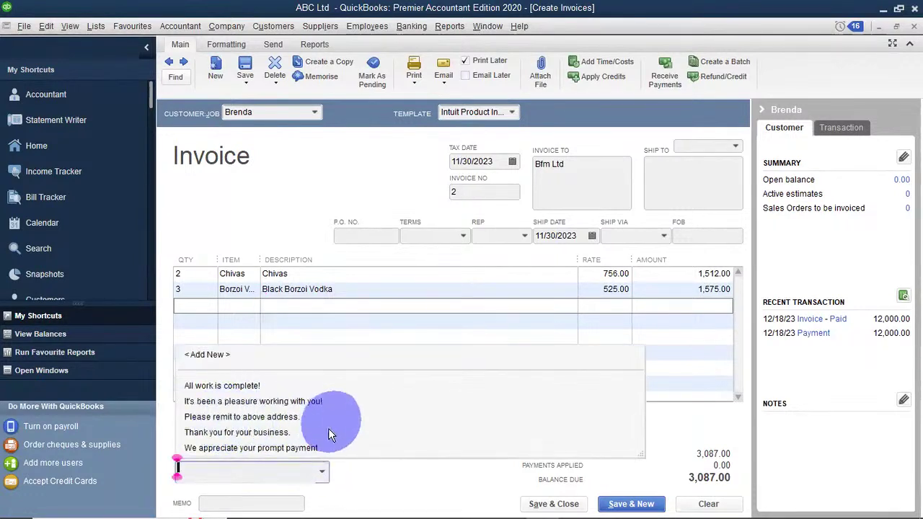
pyautogui.click(229, 431)
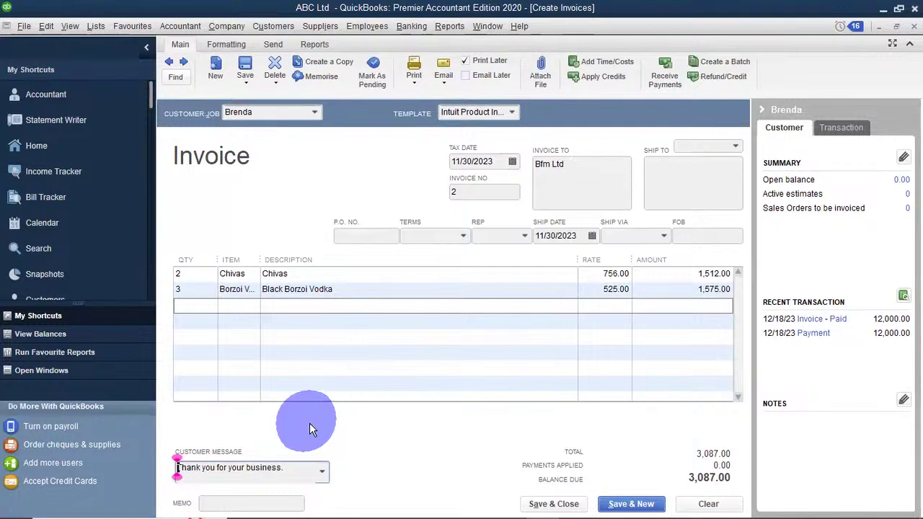
pyautogui.click(258, 502)
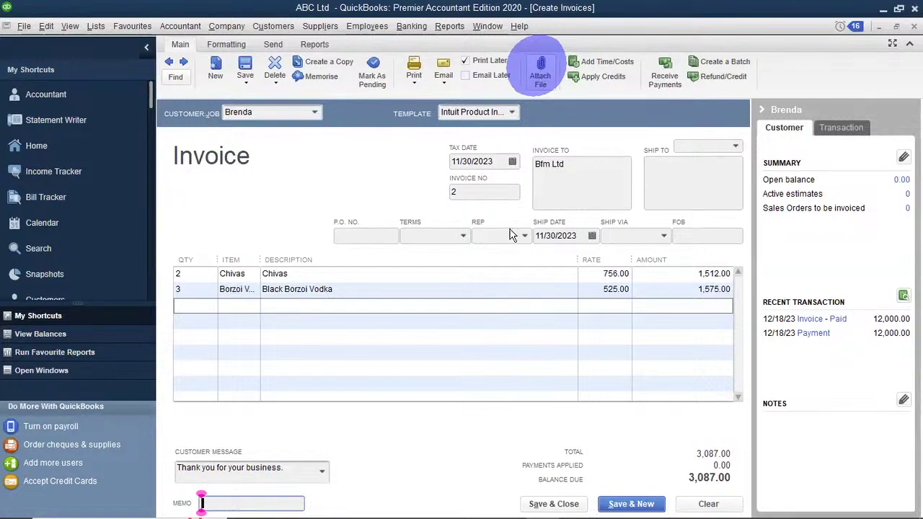
# Save and close invoice 2, ignoring the Chivas spelling warning.
pyautogui.click(566, 504)
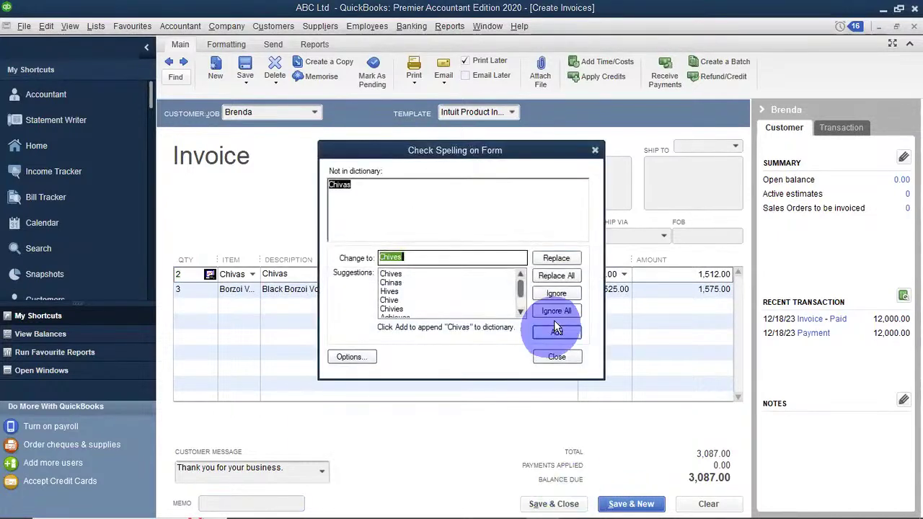
pyautogui.click(556, 310)
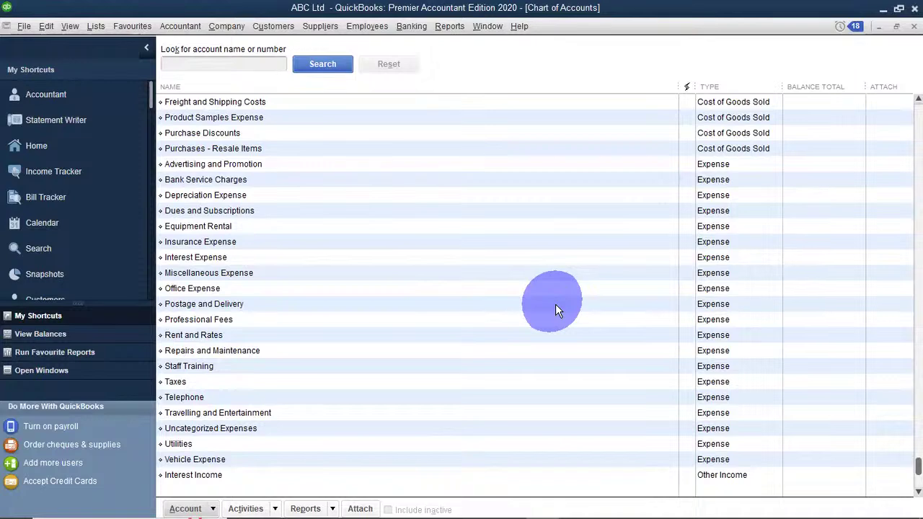
pyautogui.click(281, 26)
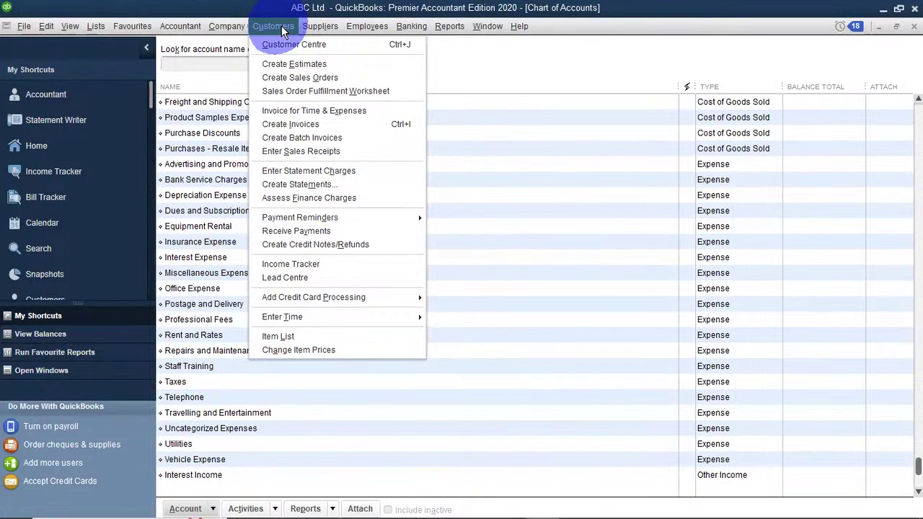
# Open a new invoice 3, dismiss the VAT notice, and select the next customer in Customer:Job.
pyautogui.click(301, 124)
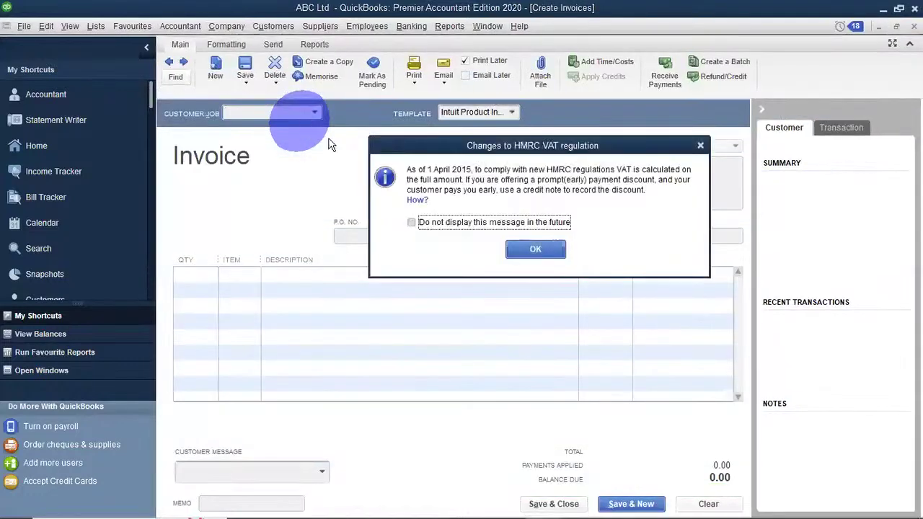
pyautogui.click(534, 249)
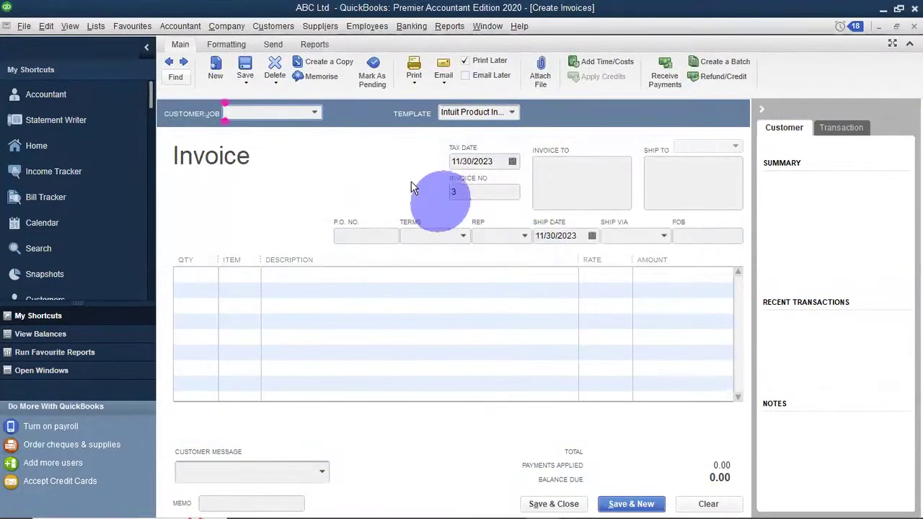
pyautogui.click(318, 109)
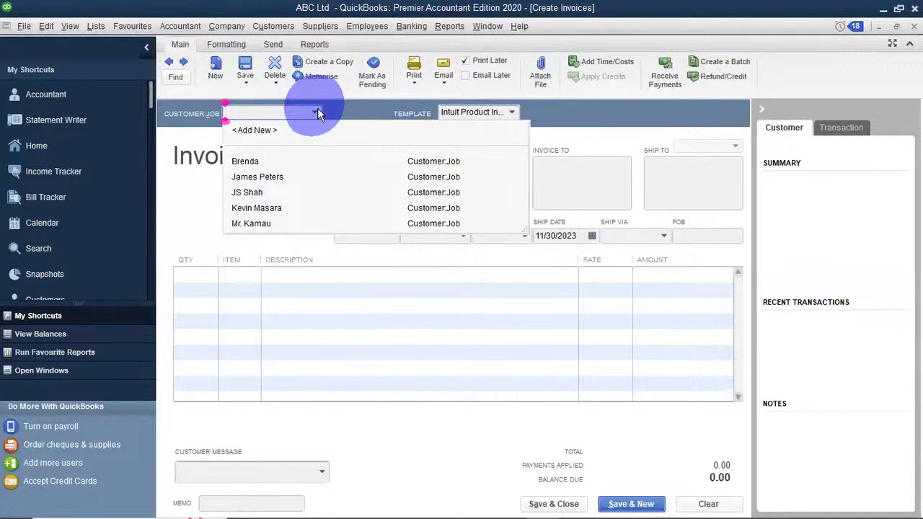
pyautogui.click(243, 205)
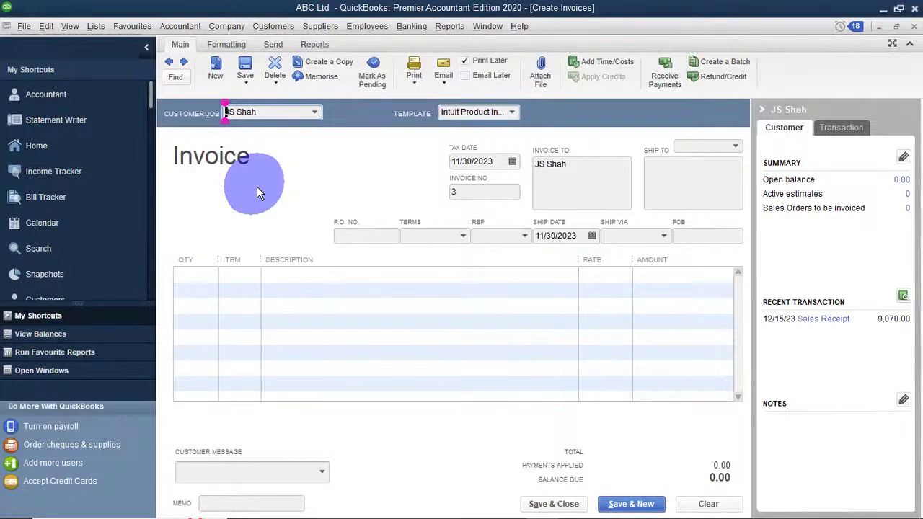
# Add Cognac with quantity 4 as the first invoice line.
pyautogui.click(219, 274)
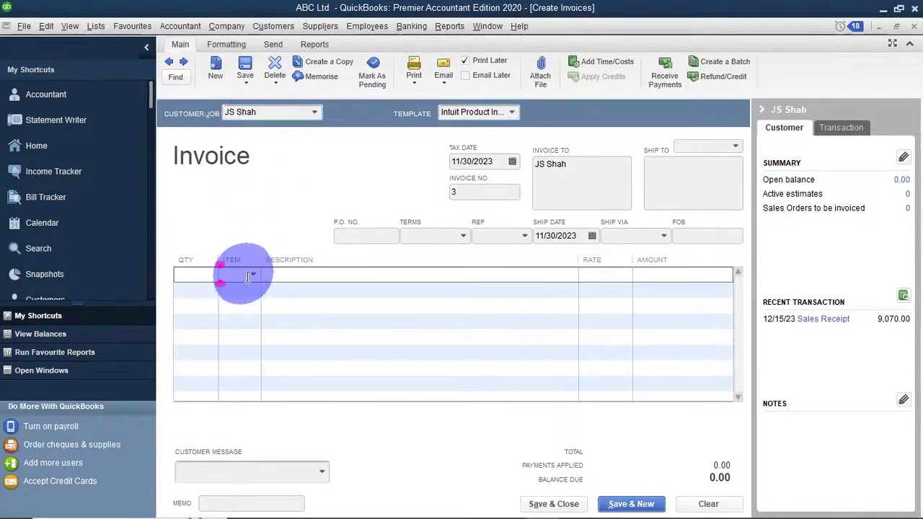
pyautogui.click(251, 275)
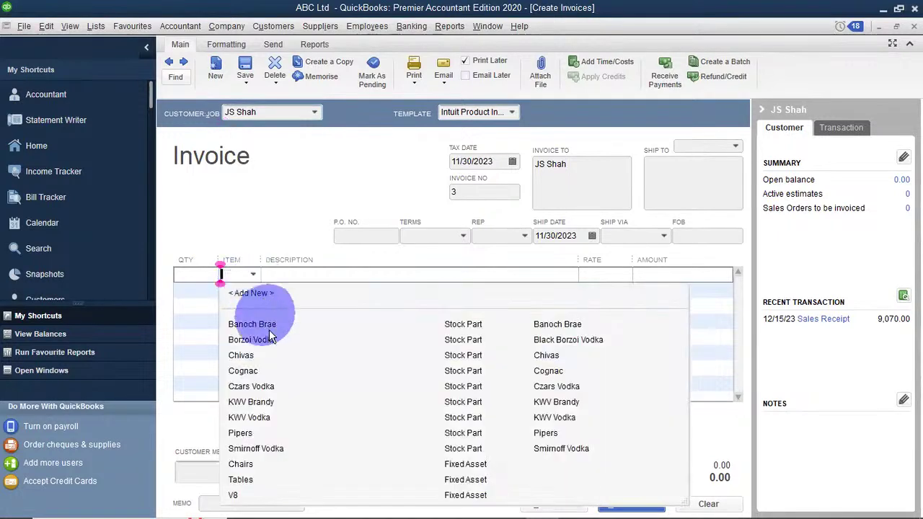
pyautogui.click(252, 369)
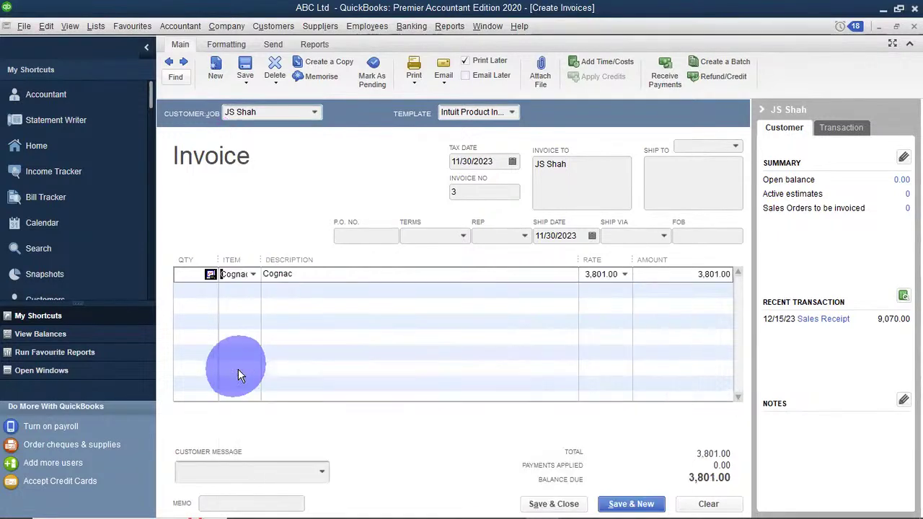
pyautogui.click(184, 280)
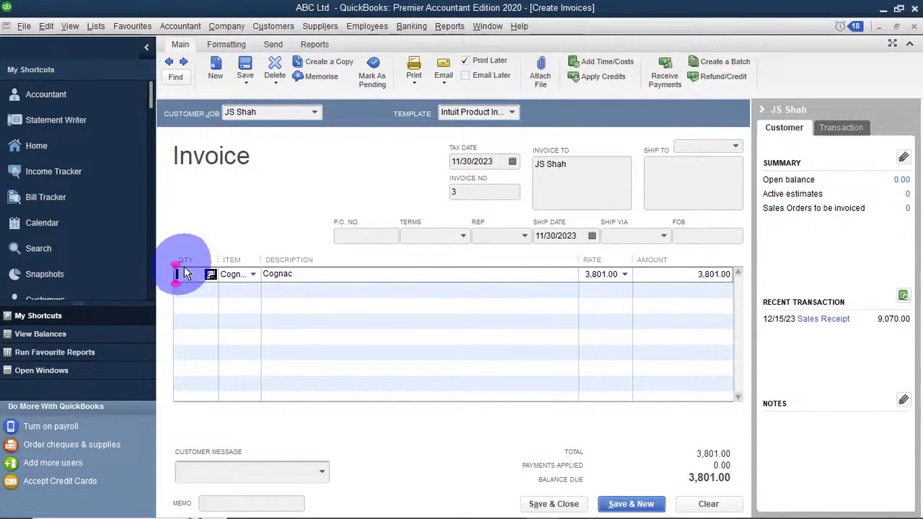
pyautogui.write('4')
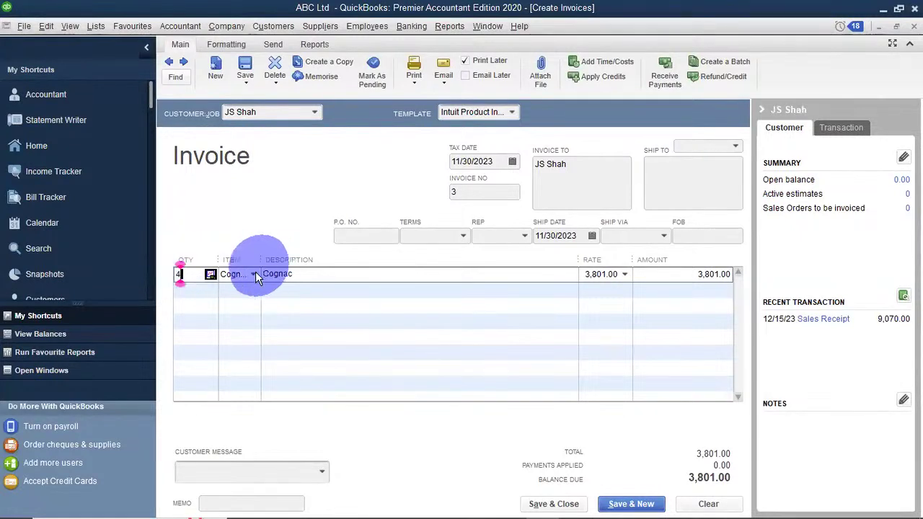
pyautogui.click(226, 288)
# Add 2 Smirnoff Vodka and 1 Pipers on lines two and three, totalling 17,015.25.
pyautogui.click(249, 292)
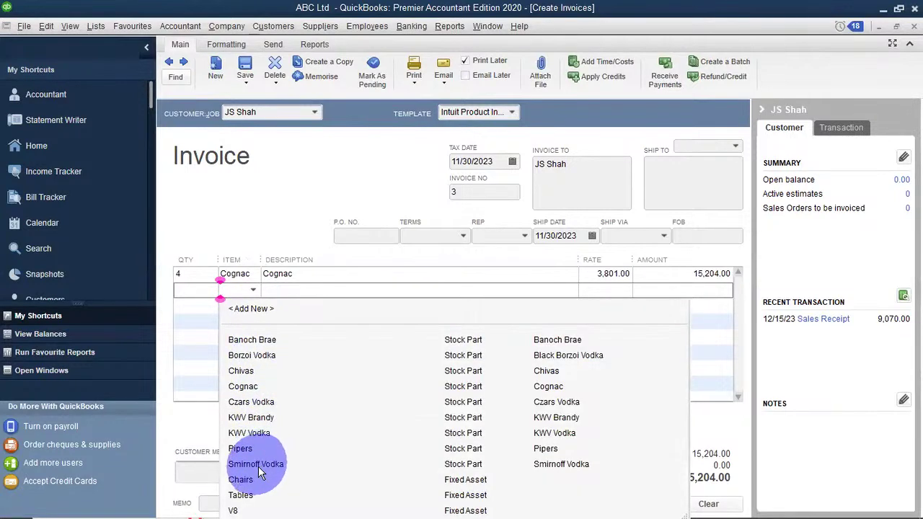
pyautogui.click(257, 466)
pyautogui.click(192, 292)
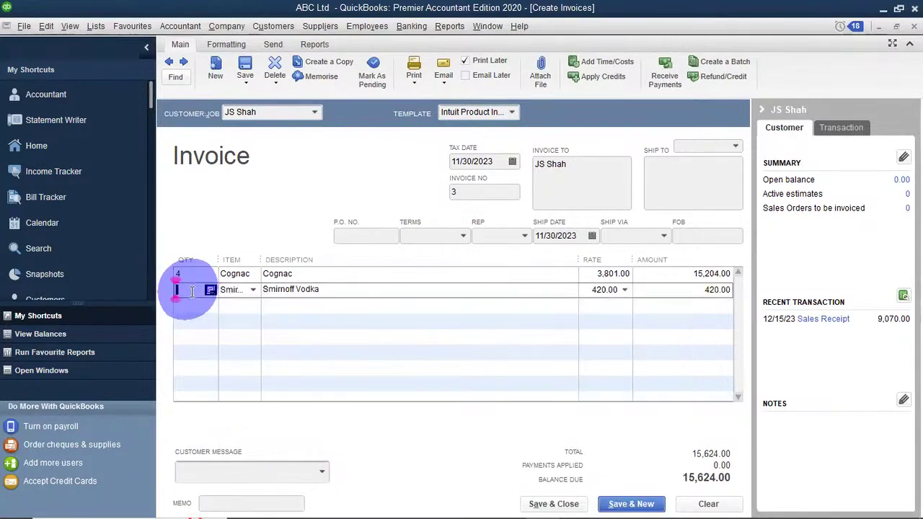
pyautogui.write('2')
pyautogui.click(233, 303)
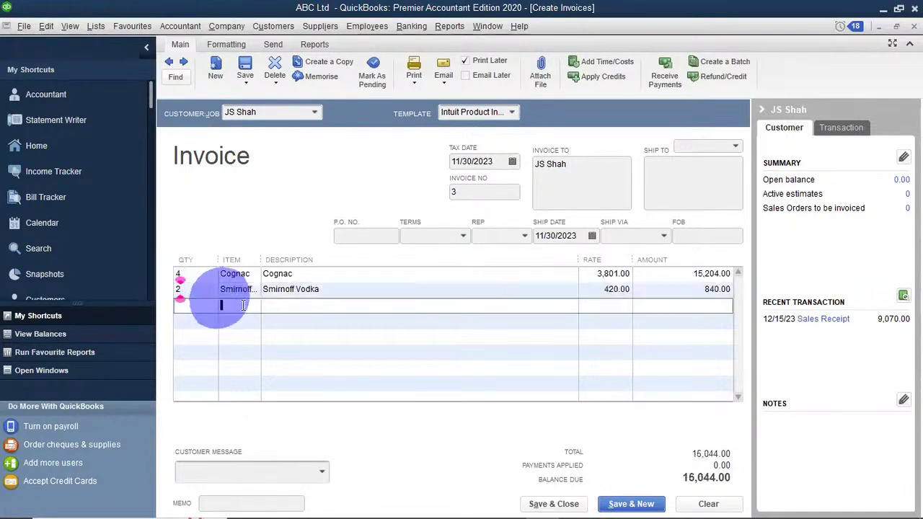
pyautogui.click(253, 304)
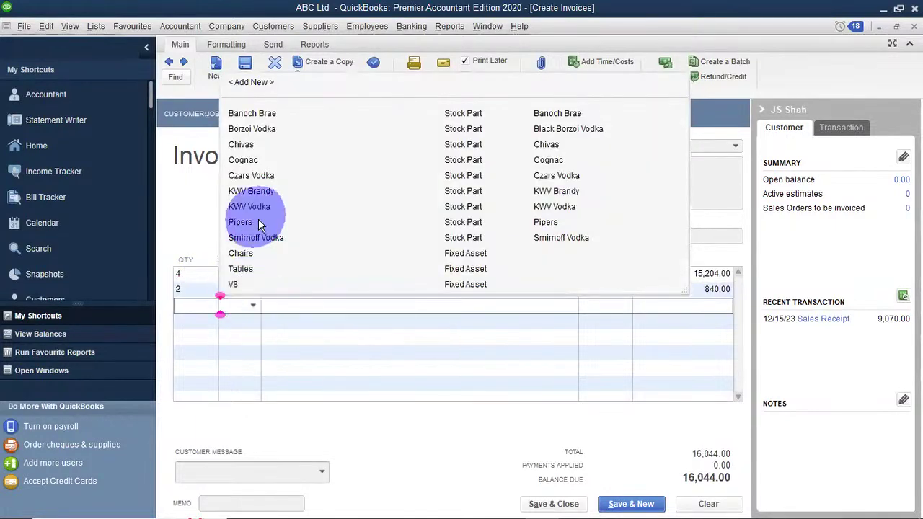
pyautogui.click(259, 222)
pyautogui.click(187, 303)
pyautogui.write('1')
pyautogui.click(288, 339)
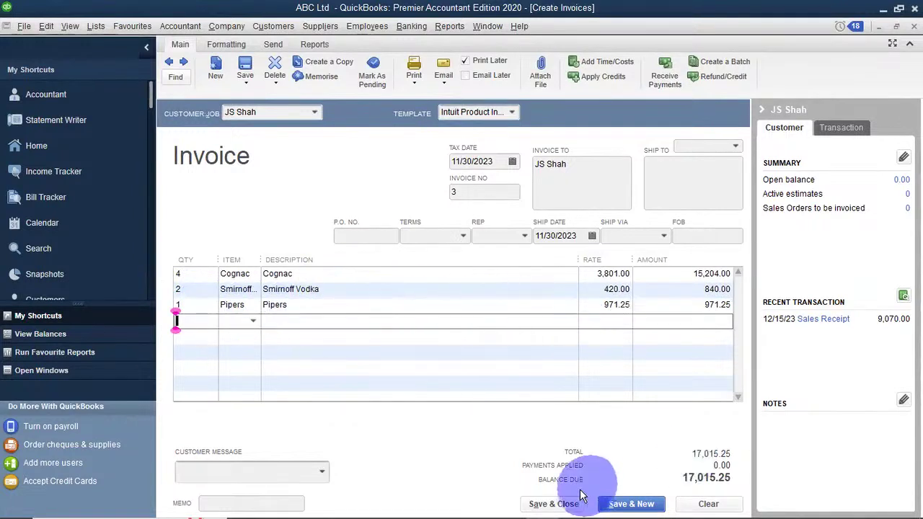
# Save and close invoice 3, ignoring the Smirnoff spelling warning.
pyautogui.click(554, 504)
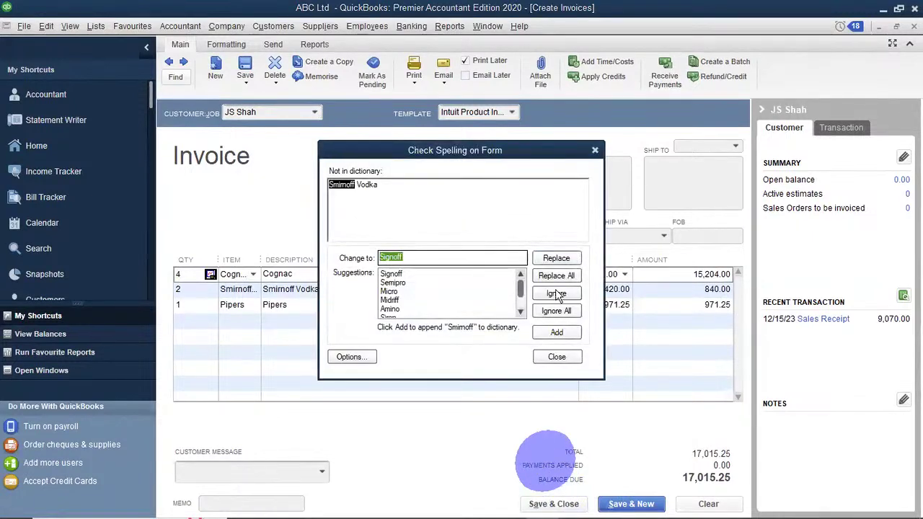
pyautogui.click(556, 292)
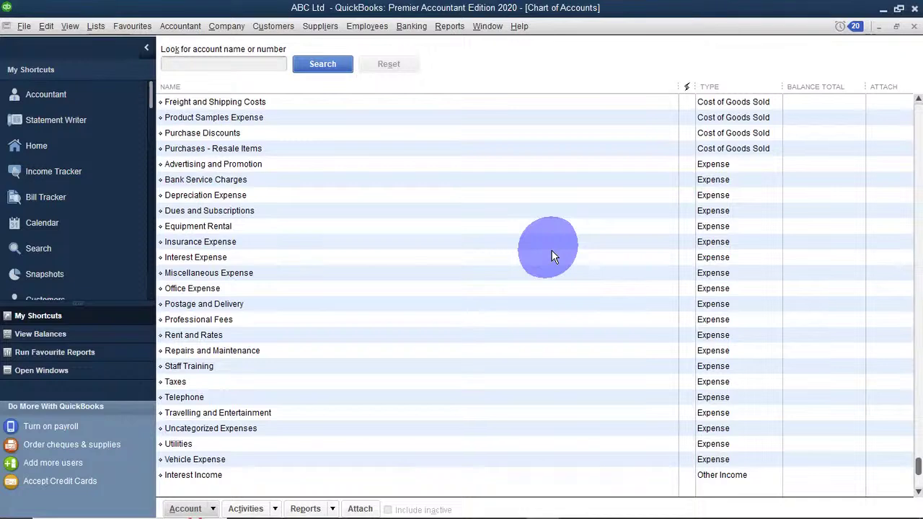
# Open the Customers menu and show the Payment Reminders submenu.
pyautogui.click(261, 26)
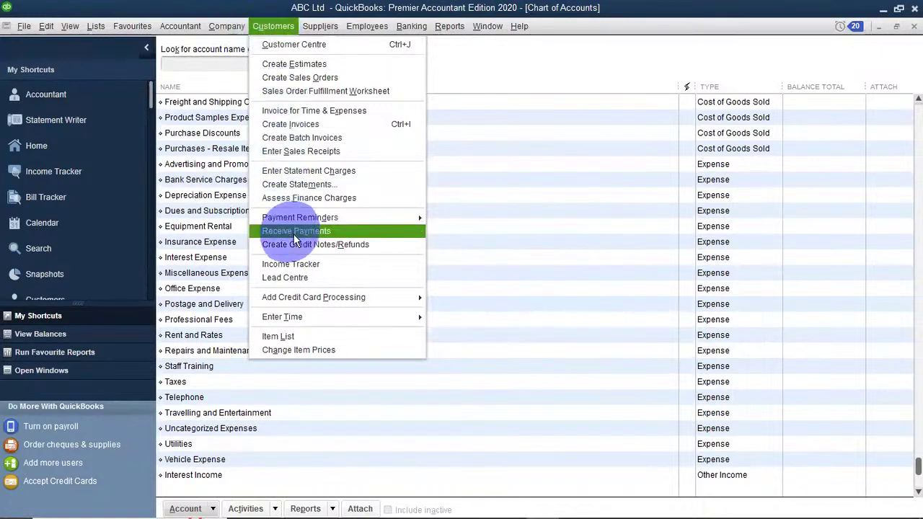
pyautogui.moveTo(288, 225)
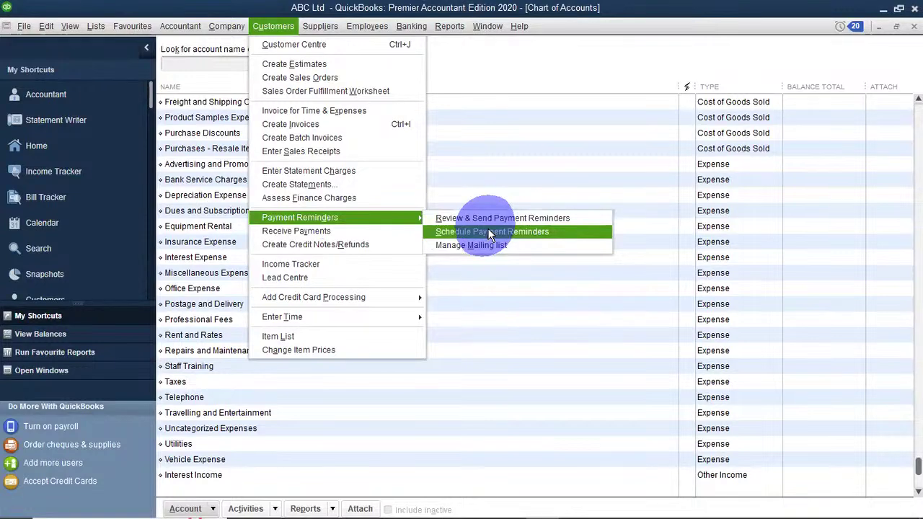
# Start a Receive Payments form for Brenda and apply 3,087.00 to invoice 2.
pyautogui.click(313, 231)
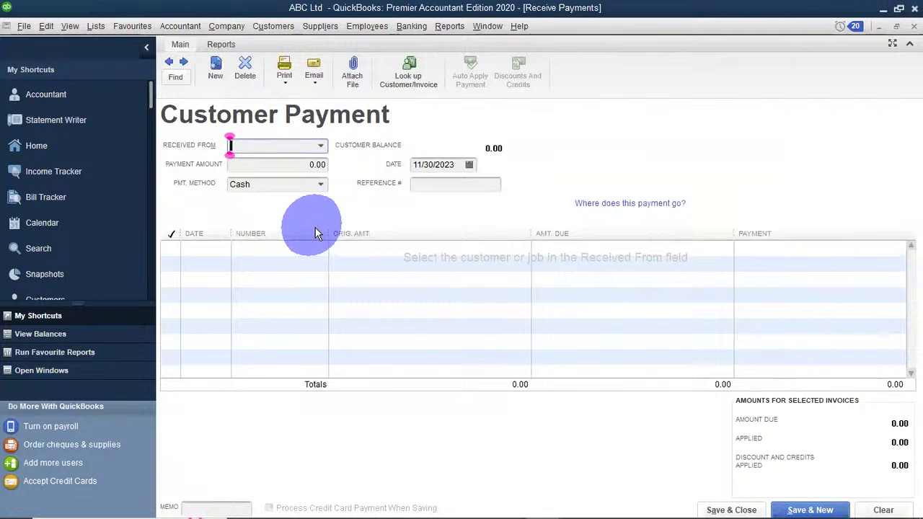
pyautogui.click(320, 147)
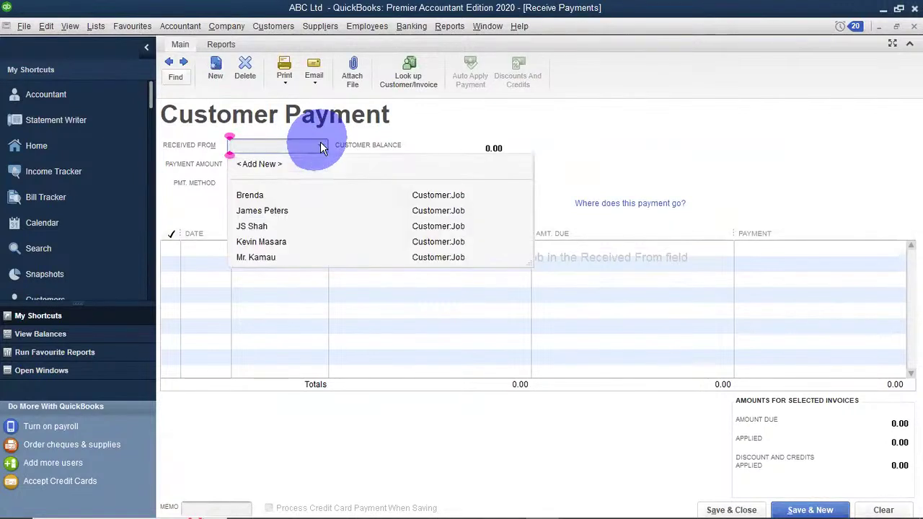
pyautogui.click(252, 200)
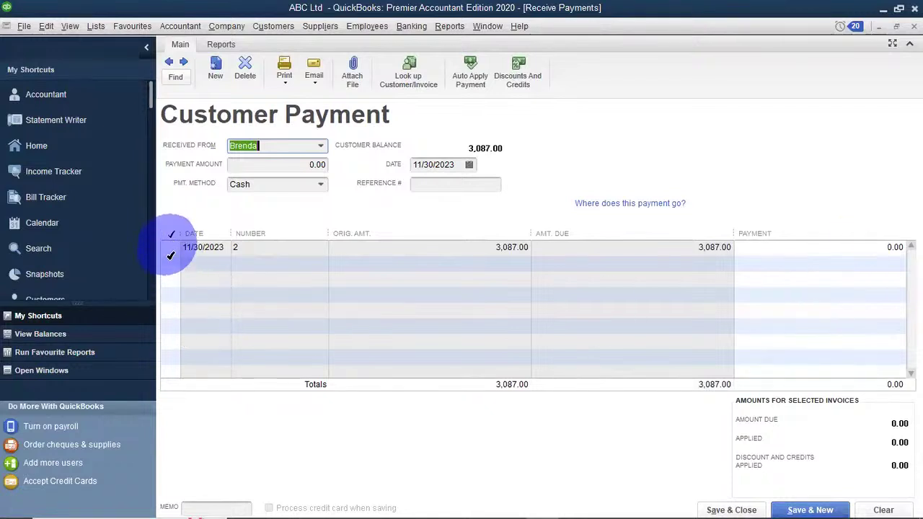
pyautogui.click(172, 247)
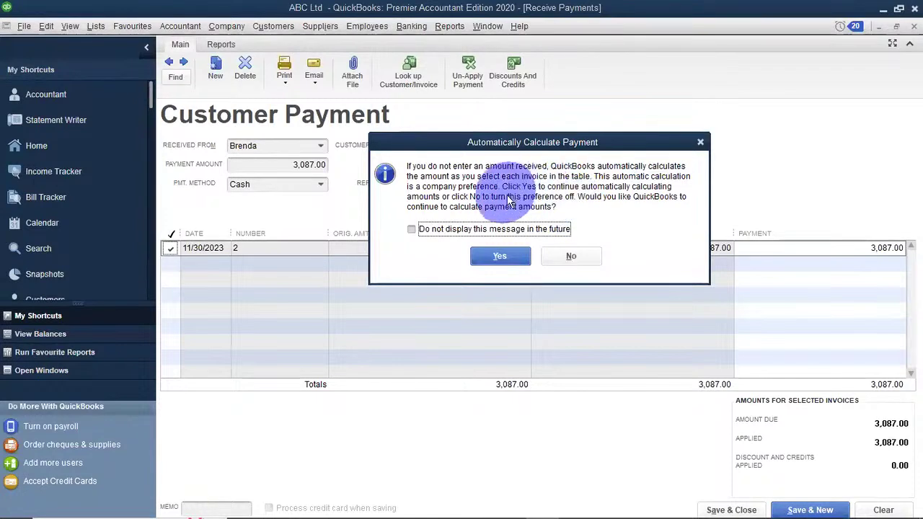
# Keep automatic payment calculation, confirm the 3,087.00 amount, and save with Save & New.
pyautogui.click(501, 254)
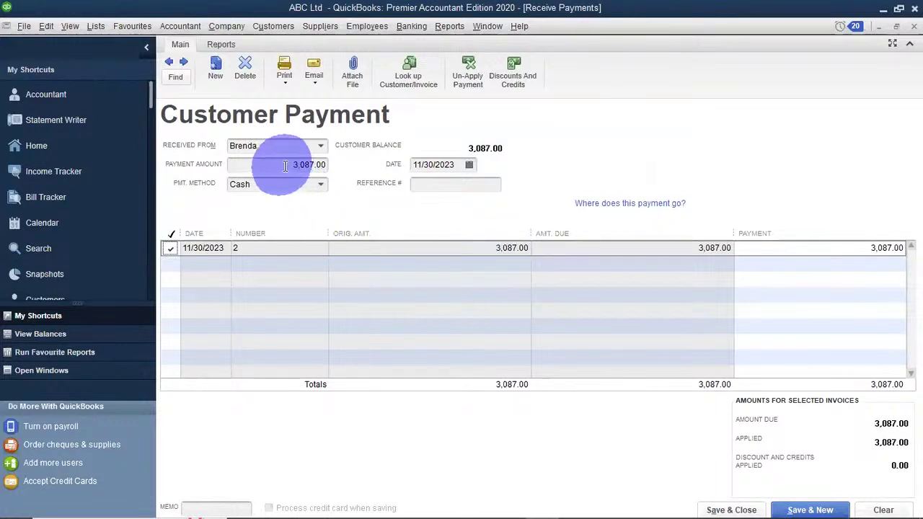
pyautogui.click(317, 164)
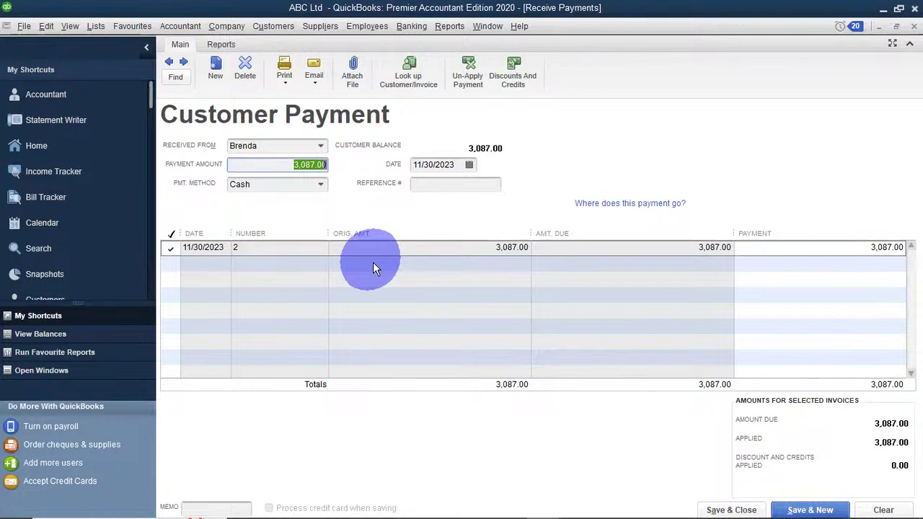
pyautogui.click(787, 507)
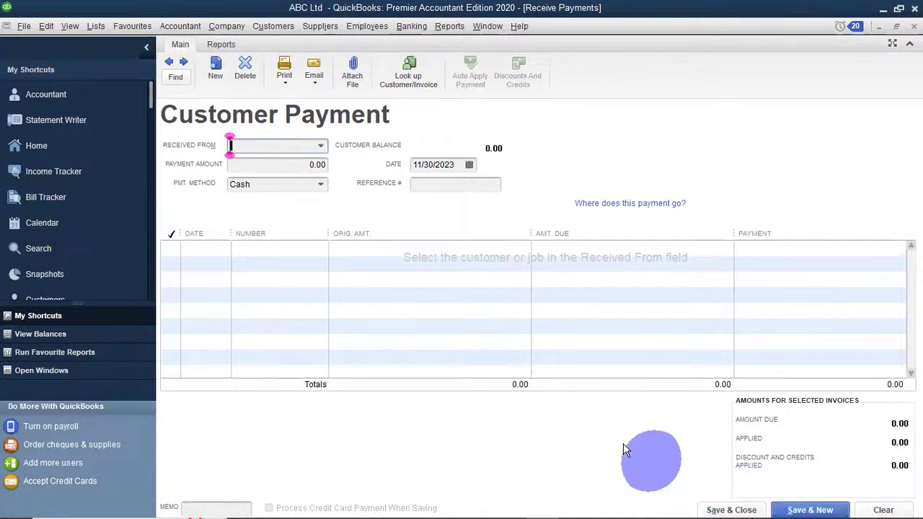
pyautogui.click(318, 147)
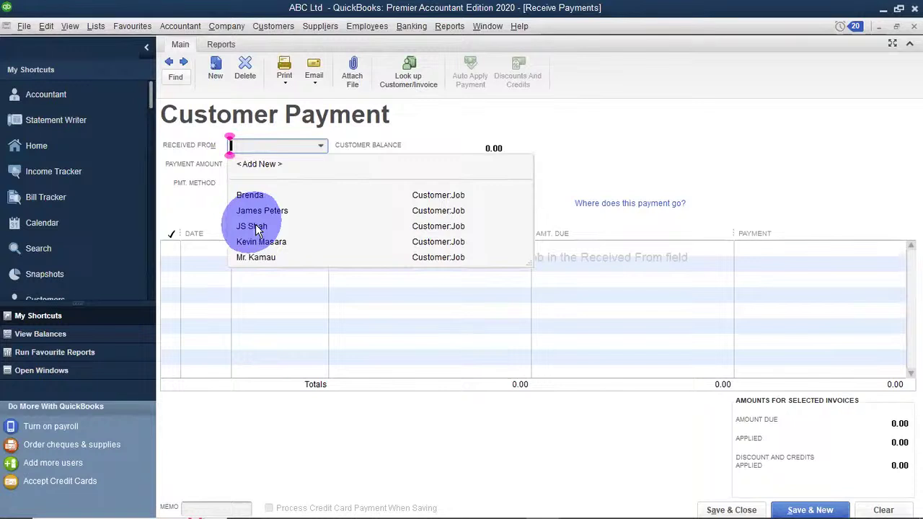
pyautogui.click(254, 227)
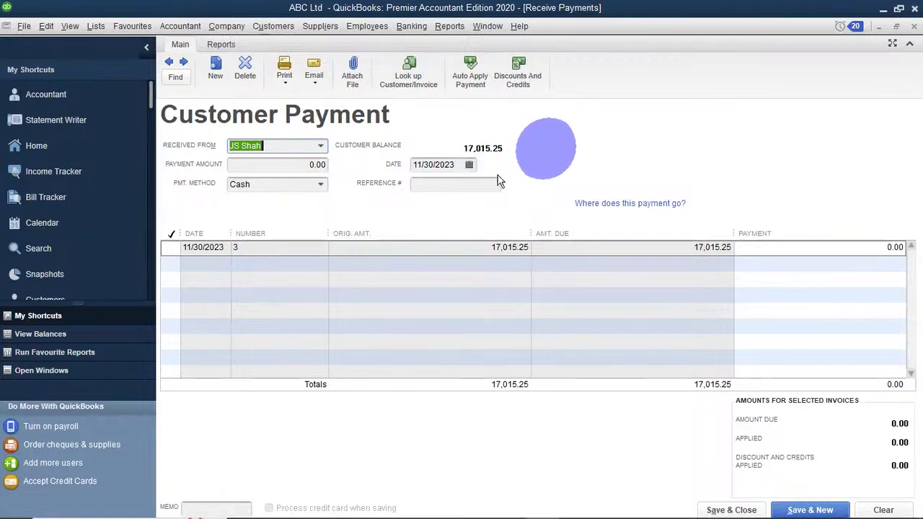
pyautogui.click(172, 247)
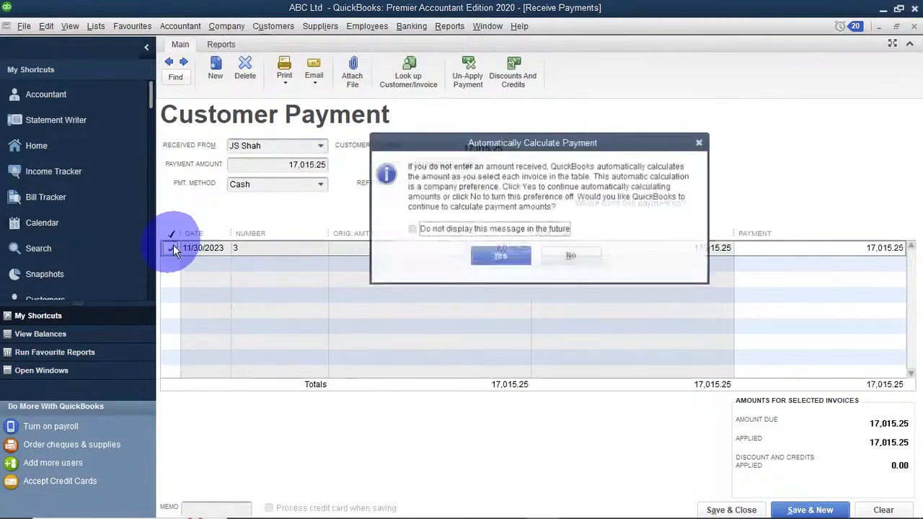
pyautogui.click(482, 256)
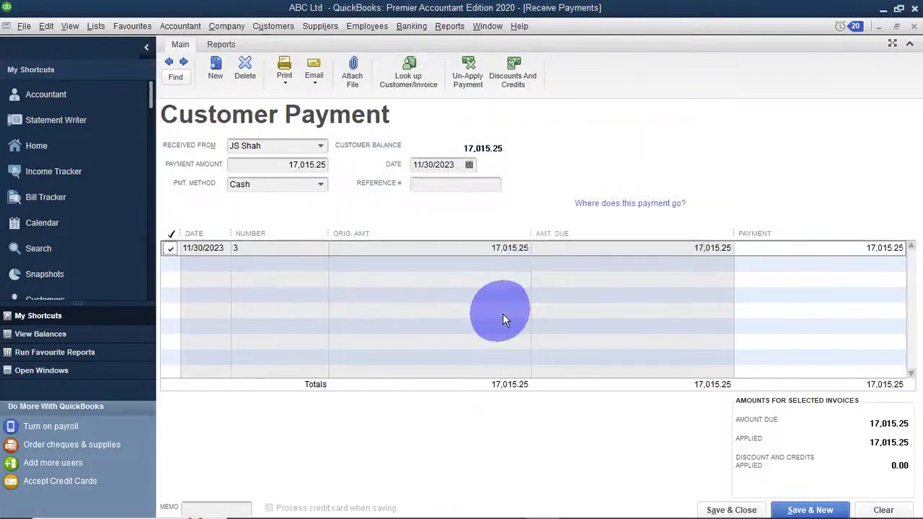
pyautogui.click(171, 247)
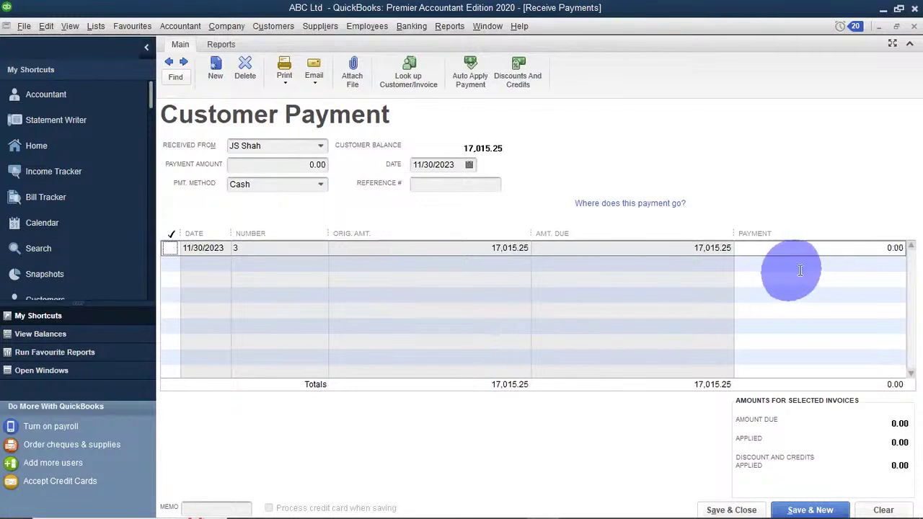
# Enter a 10,000.00 underpayment on invoice 3, leaving 7,015.25 due, and save with Save & New.
pyautogui.click(814, 252)
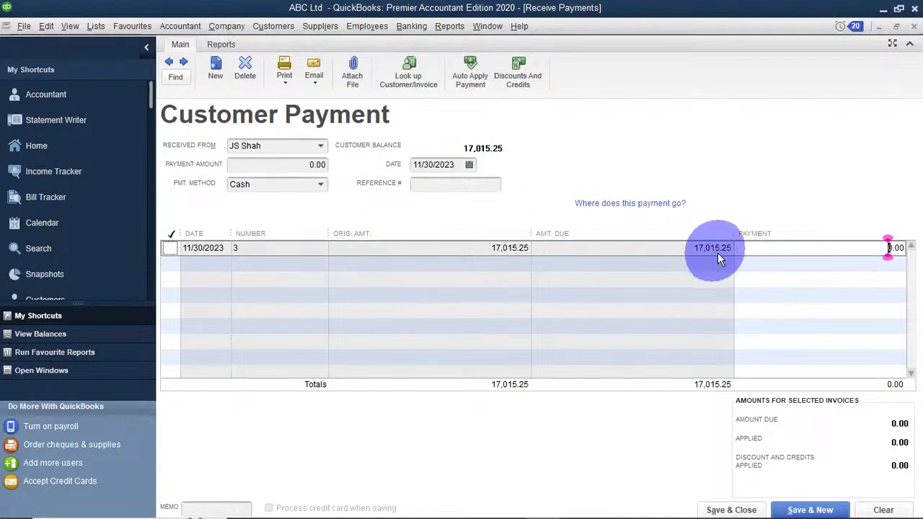
pyautogui.write('10,')
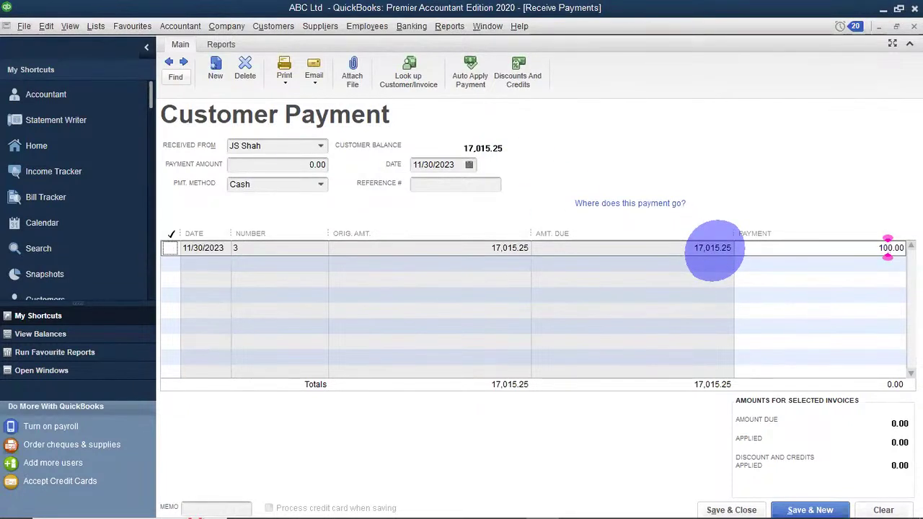
pyautogui.write('00')
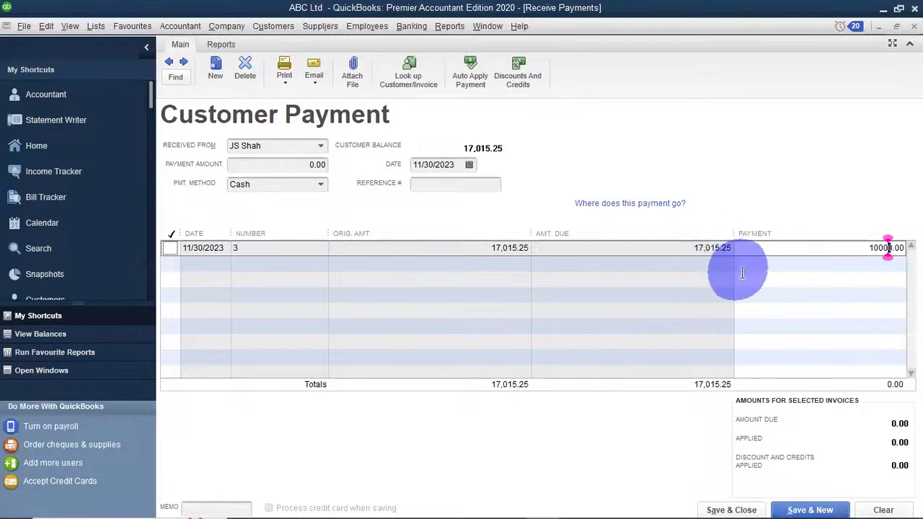
pyautogui.click(742, 272)
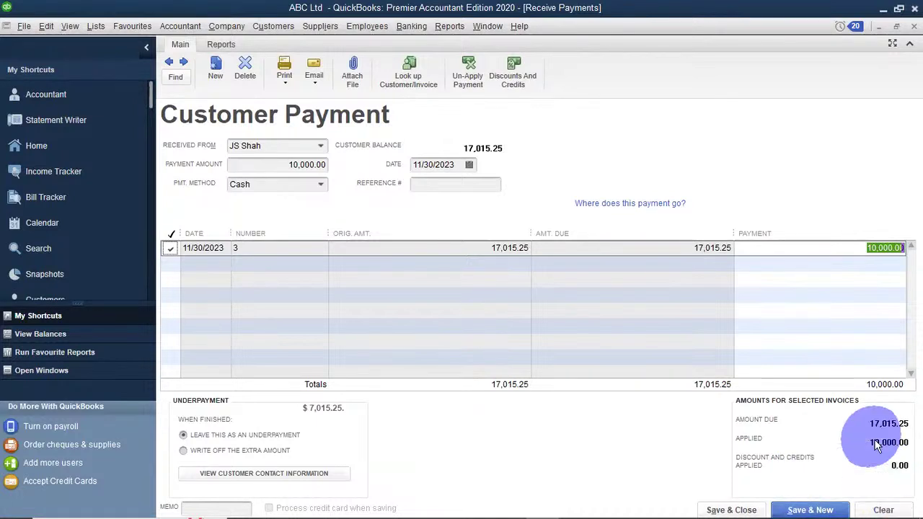
pyautogui.click(805, 510)
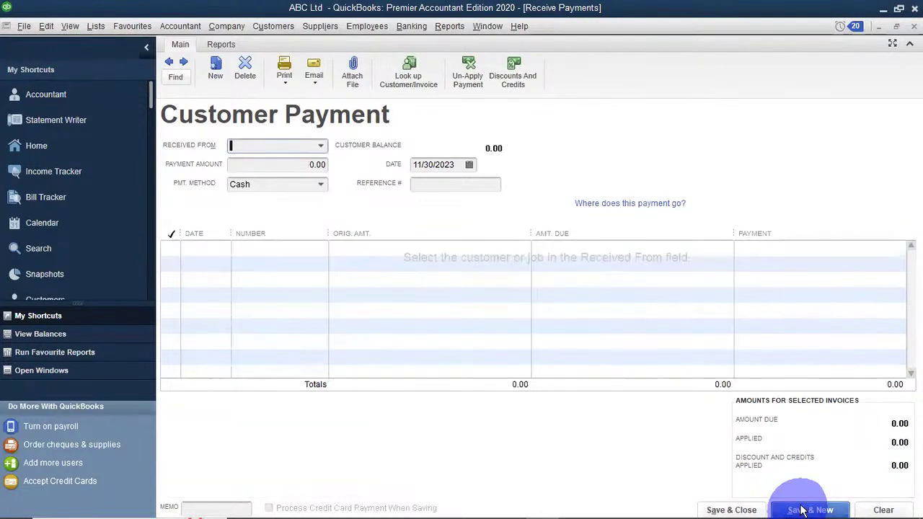
pyautogui.click(318, 146)
pyautogui.click(263, 226)
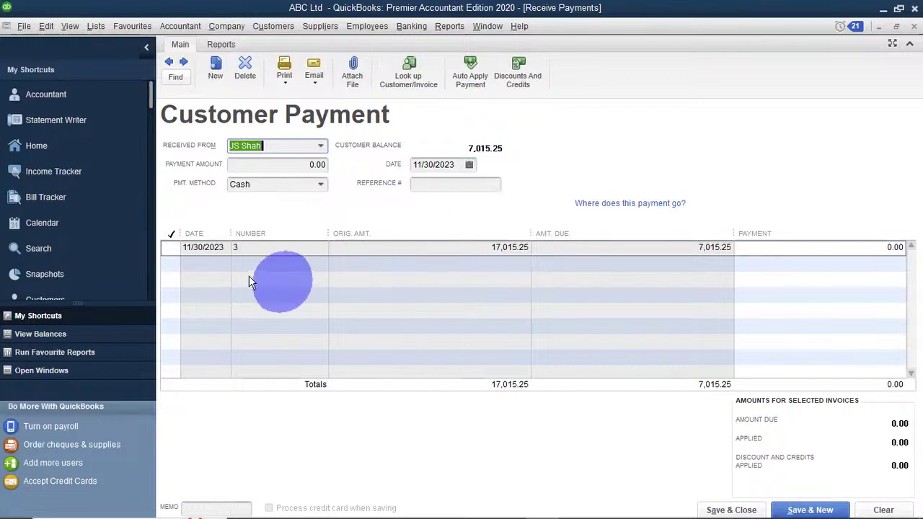
pyautogui.click(173, 247)
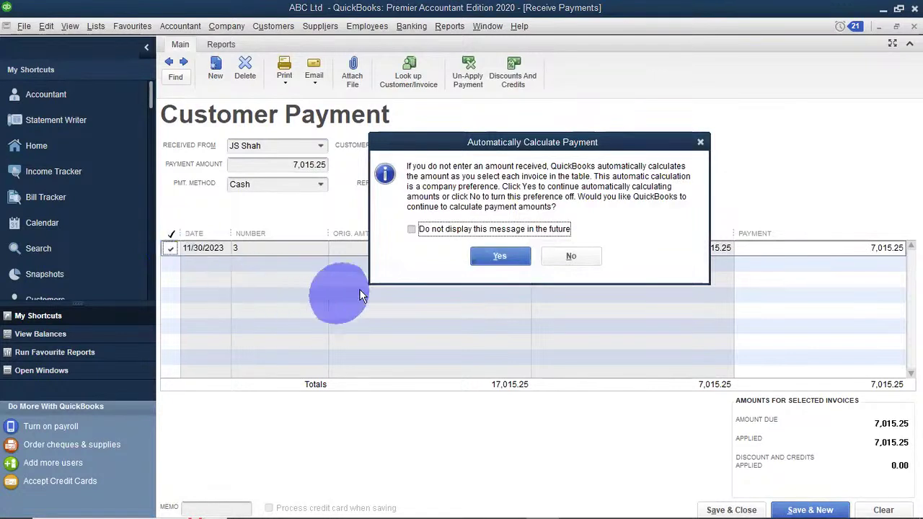
pyautogui.click(489, 259)
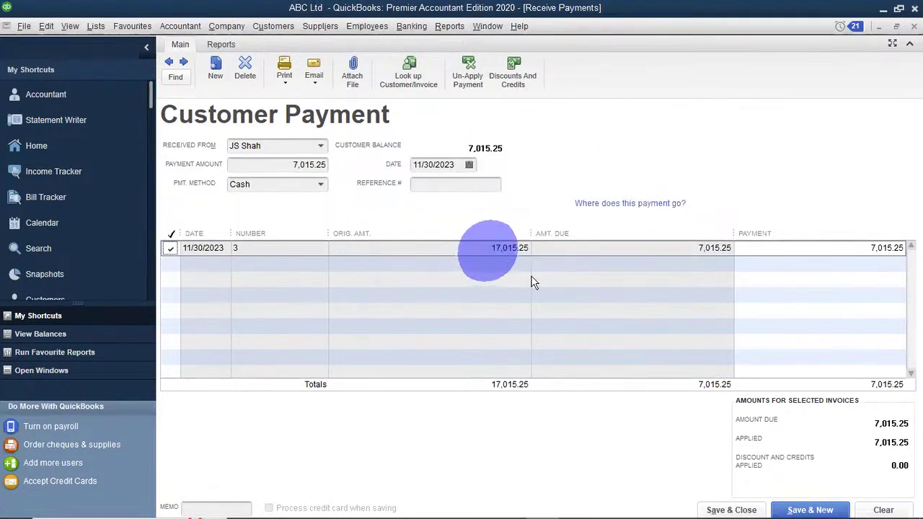
pyautogui.click(728, 510)
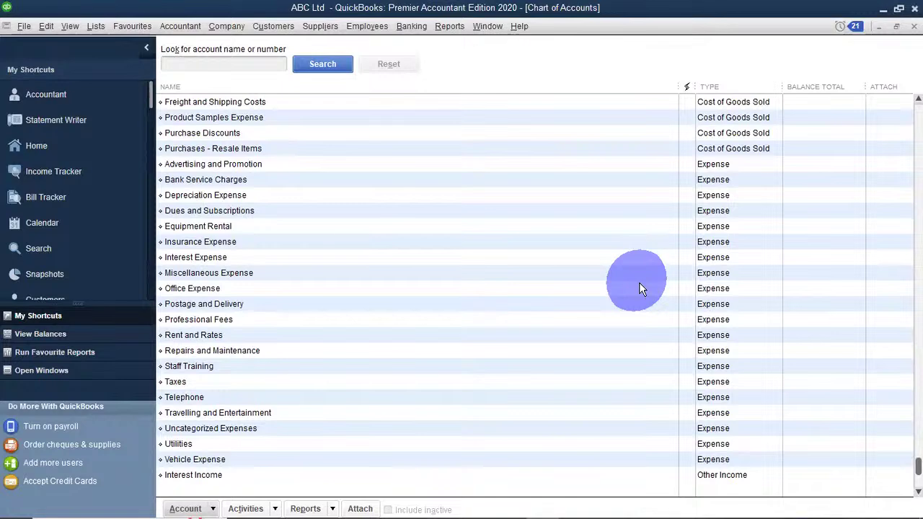
pyautogui.click(96, 26)
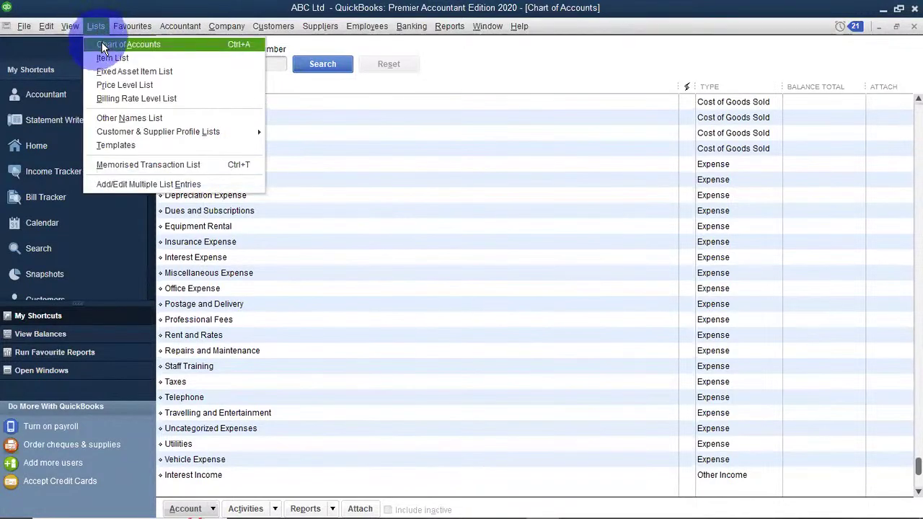
pyautogui.click(103, 46)
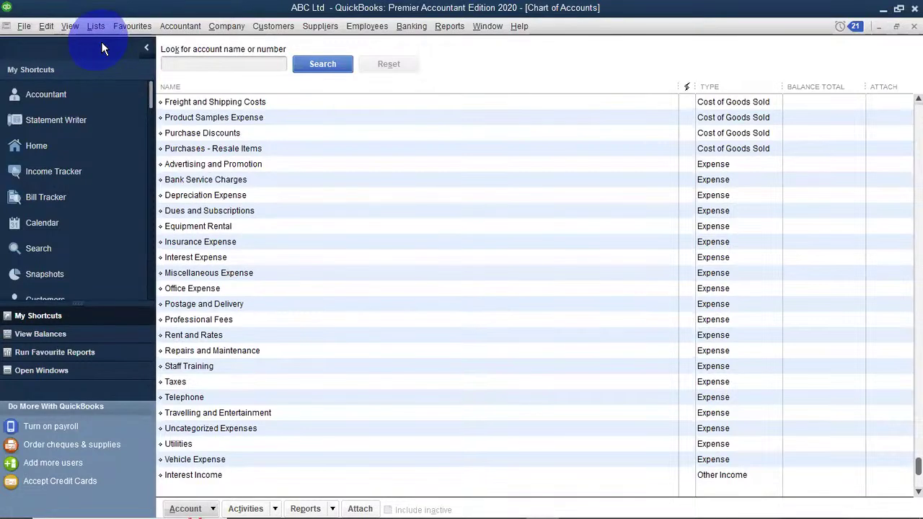
pyautogui.scroll(10, 462, 282)
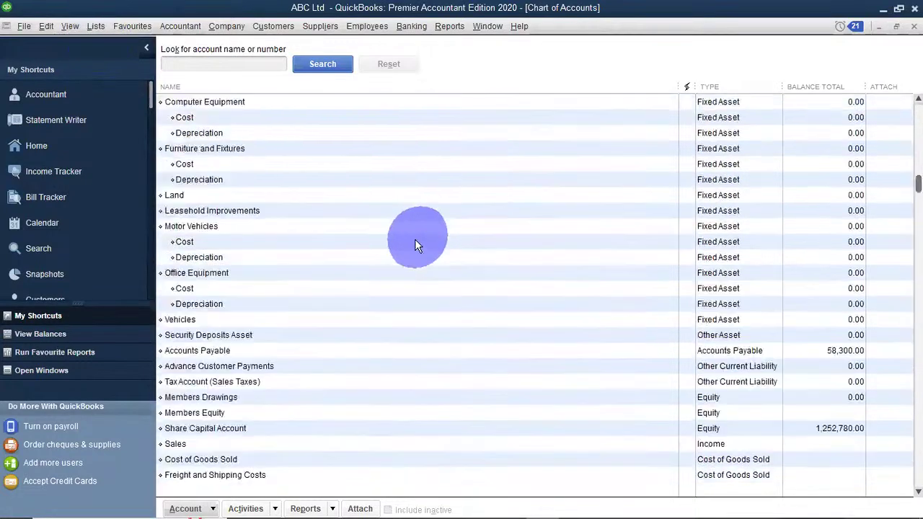